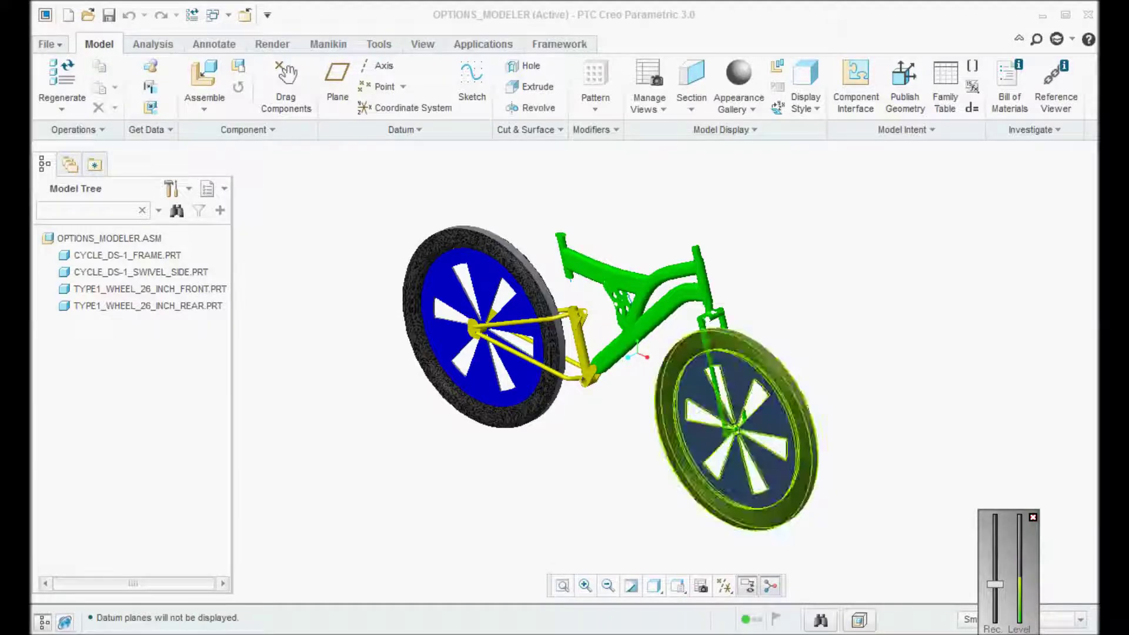
Save the OPTIONS_MODELER bicycle assembly and close it
{"action": "mouse_move", "coordinate": [623, 447]}
{"action": "middle_mouse_down"}
{"action": "mouse_move", "coordinate": [623, 435]}
{"action": "mouse_move", "coordinate": [623, 446]}
{"action": "middle_mouse_up"}
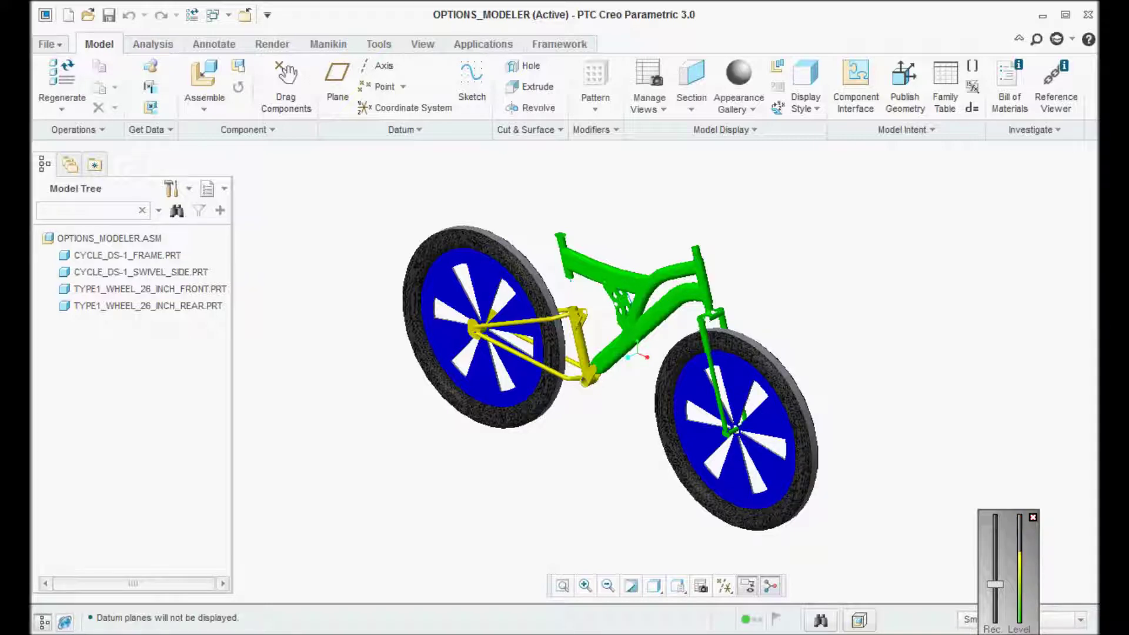
{"action": "key", "text": "ctrl+s"}
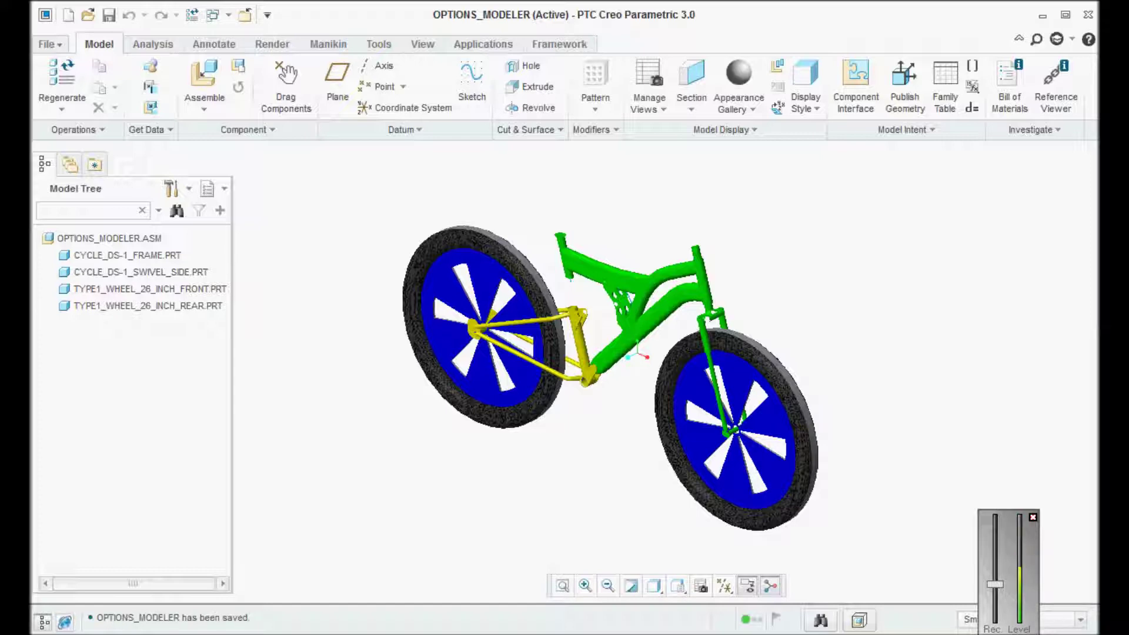
{"action": "key", "text": "ctrl+w"}
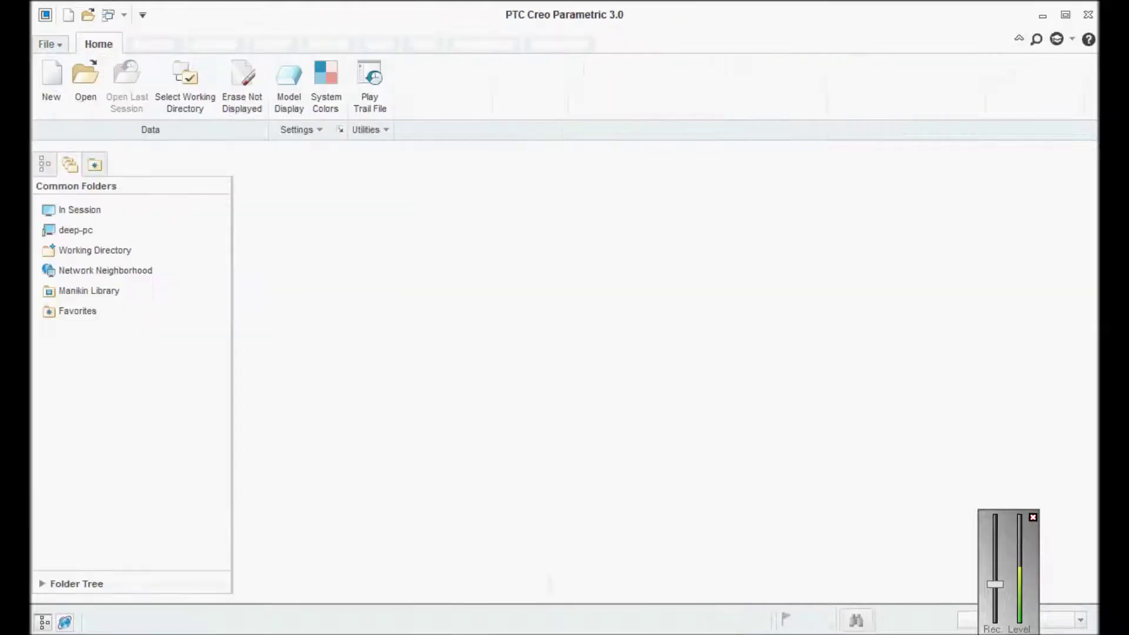
Create a Design assembly named options_modeler1 from the mmks_asm_design template and save it in the options_modeler folder
{"action": "left_click", "coordinate": [51, 87]}
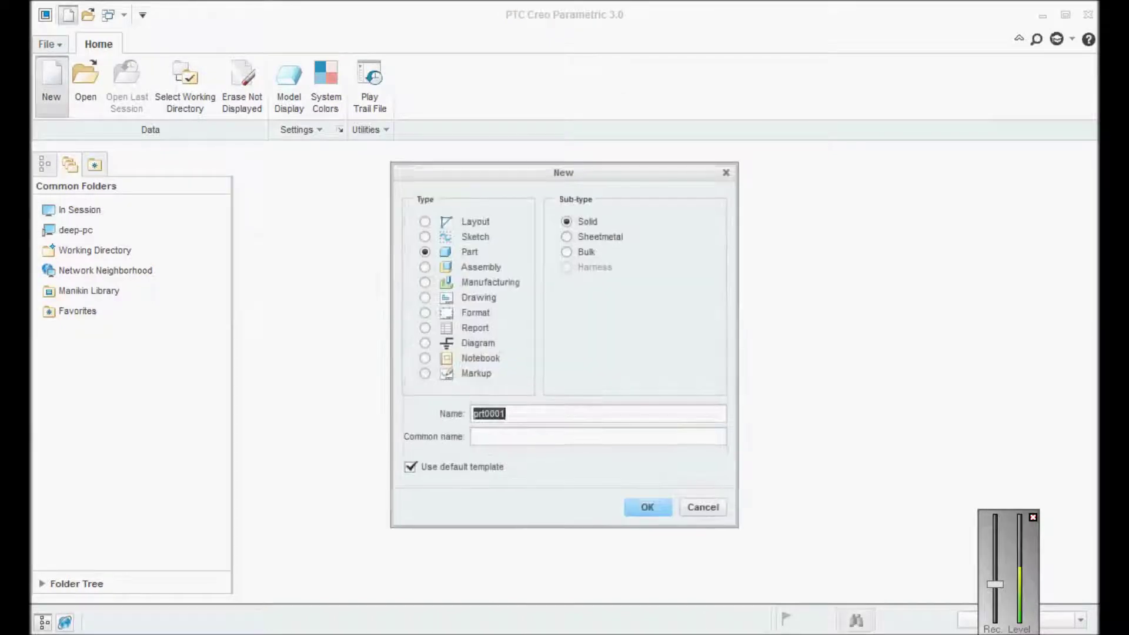
{"action": "left_click", "coordinate": [425, 267]}
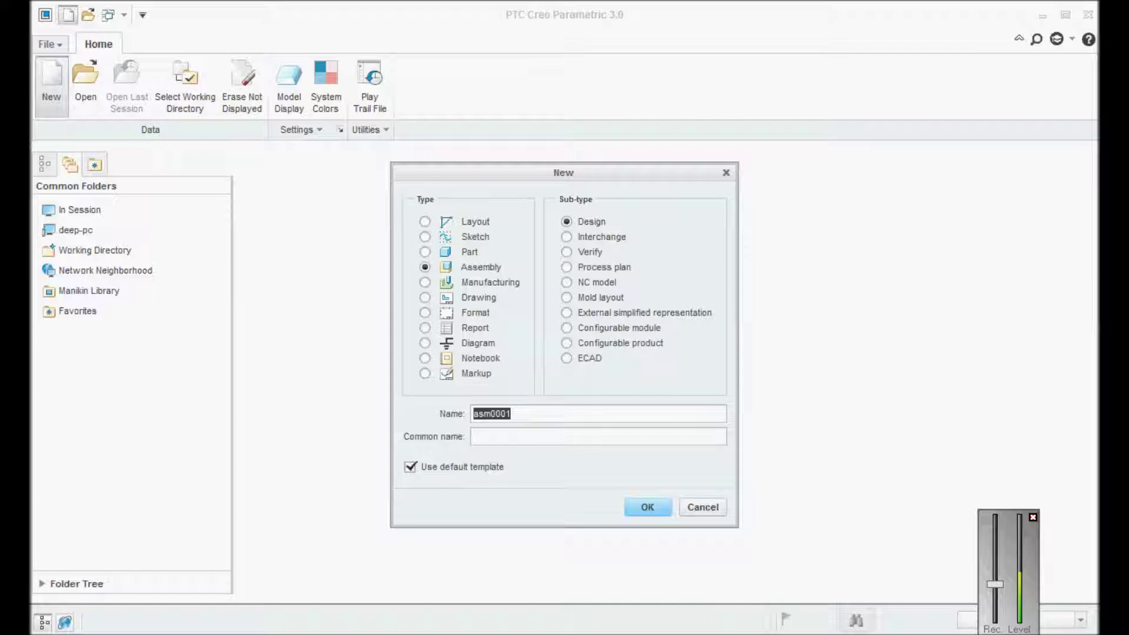
{"action": "type", "text": "options_modeler"}
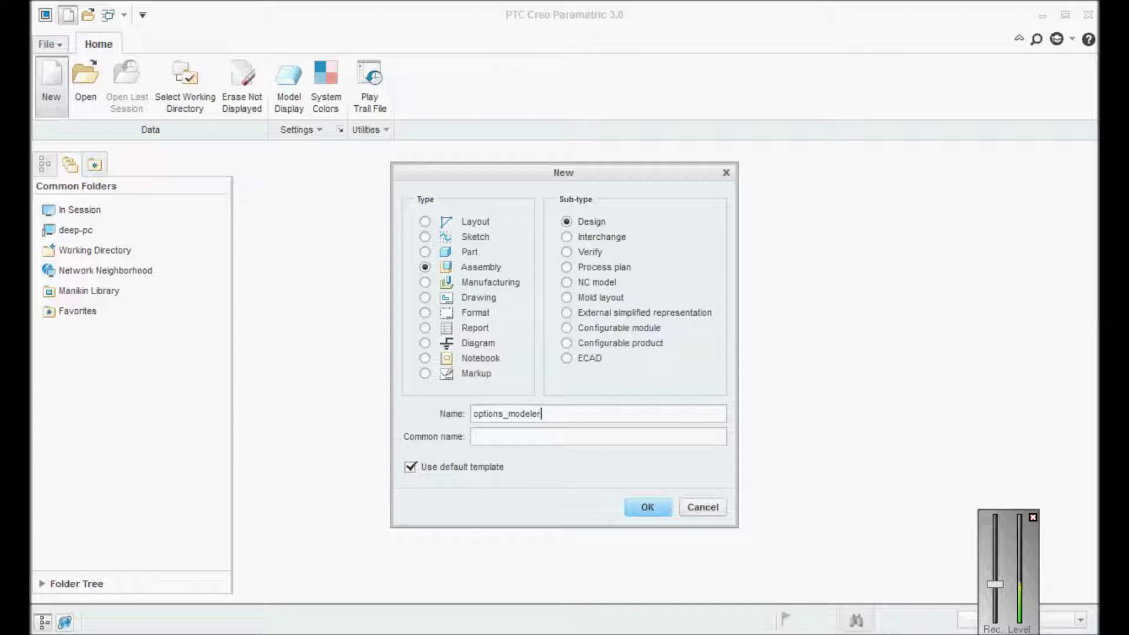
{"action": "left_click", "coordinate": [410, 467]}
{"action": "key", "text": "Return"}
{"action": "key", "text": "Return"}
{"action": "type", "text": "1"}
{"action": "key", "text": "Return"}
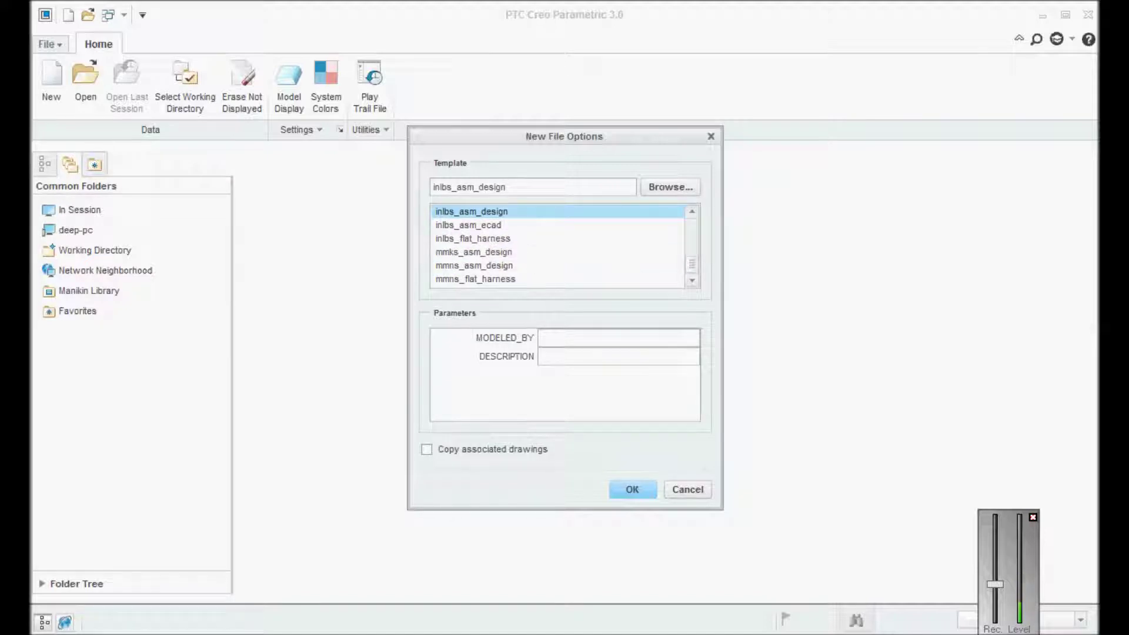
{"action": "left_click", "coordinate": [474, 252]}
{"action": "left_click", "coordinate": [633, 489]}
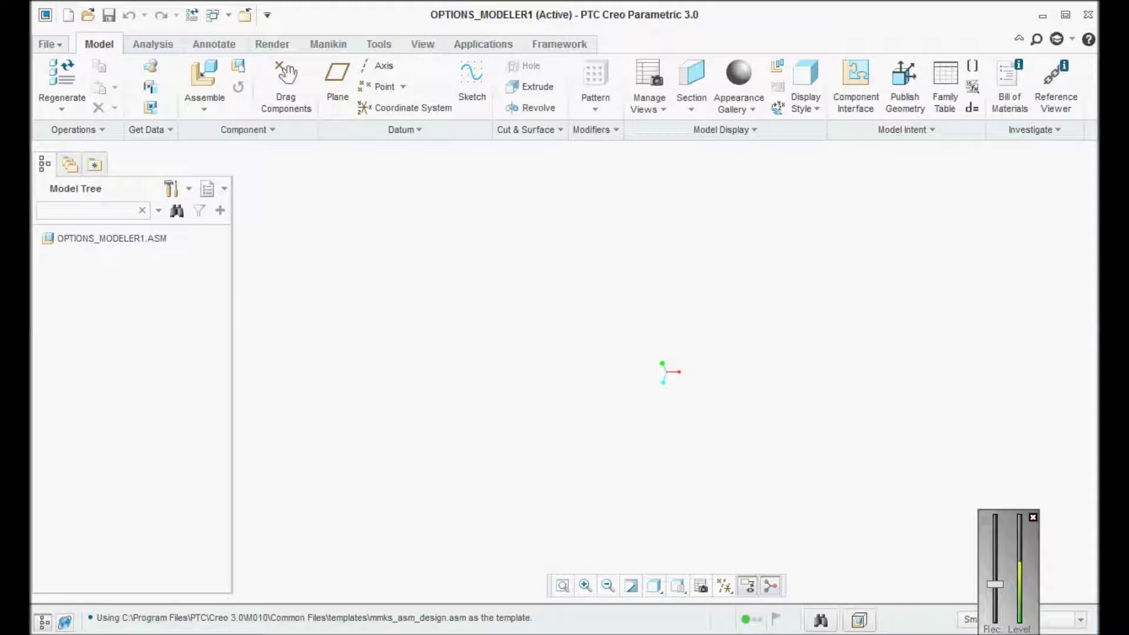
{"action": "key", "text": "ctrl+s"}
{"action": "key", "text": "Return"}
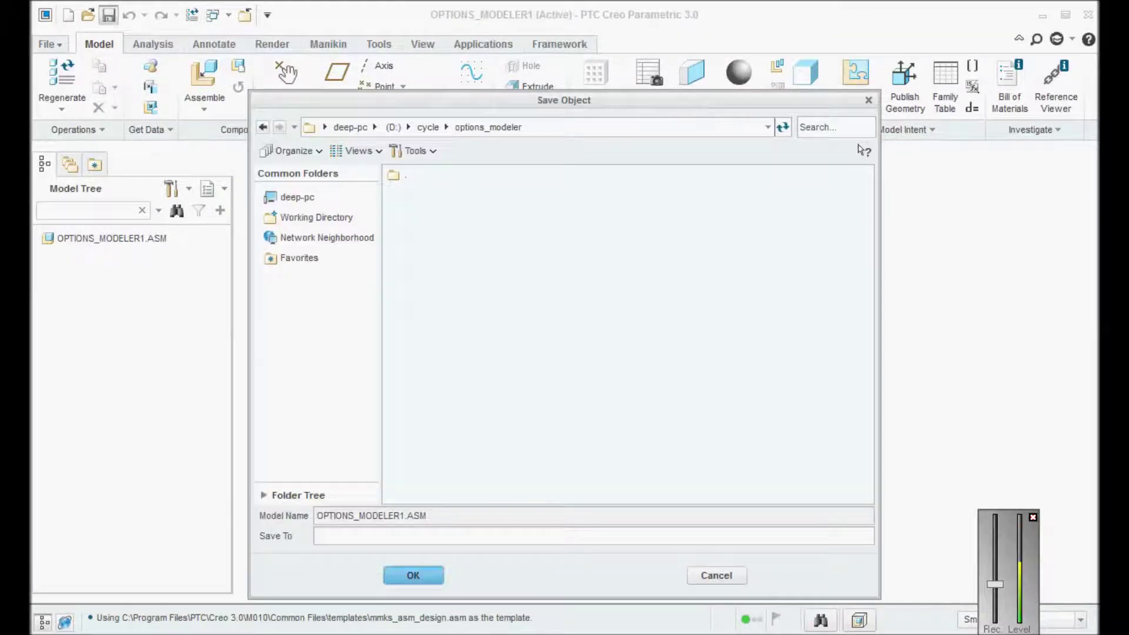
Close the empty assembly and erase all objects not displayed from the session
{"action": "left_click", "coordinate": [50, 44]}
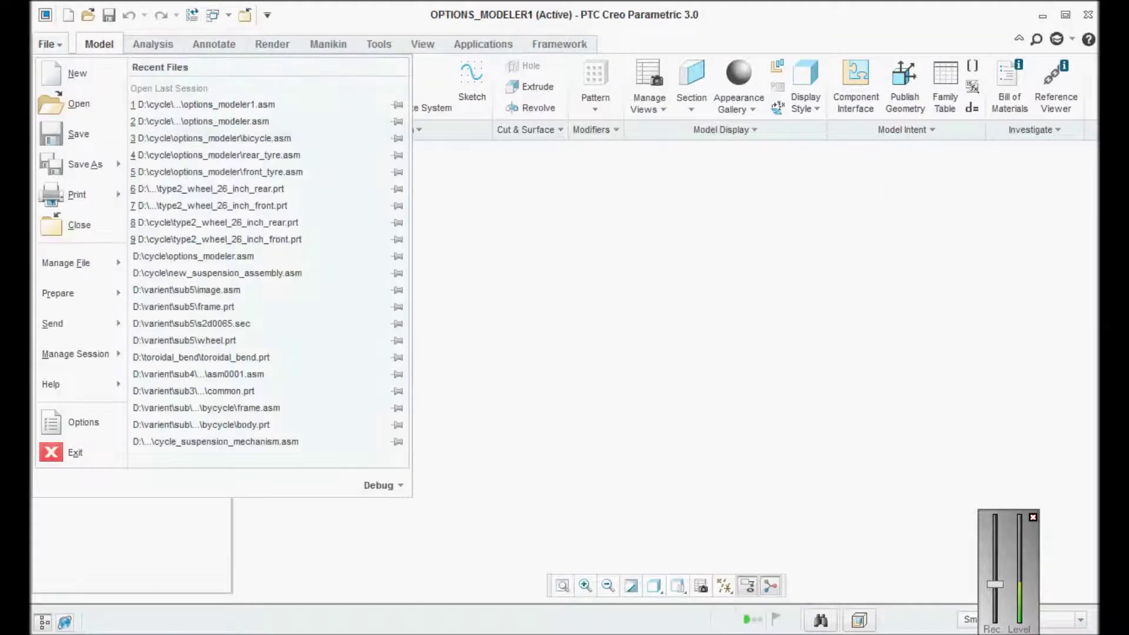
{"action": "left_click", "coordinate": [79, 224]}
{"action": "left_click", "coordinate": [242, 85]}
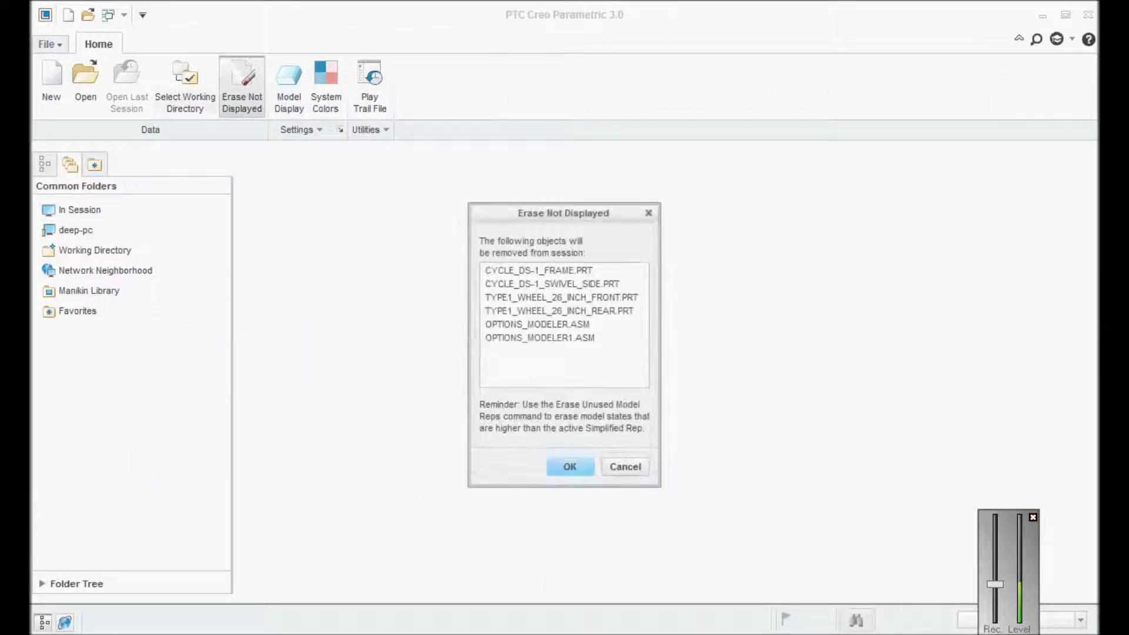
{"action": "key", "text": "Return"}
Set up a new assembly of sub-type Configurable product named bicycle_model, without the default template
{"action": "left_click", "coordinate": [51, 86]}
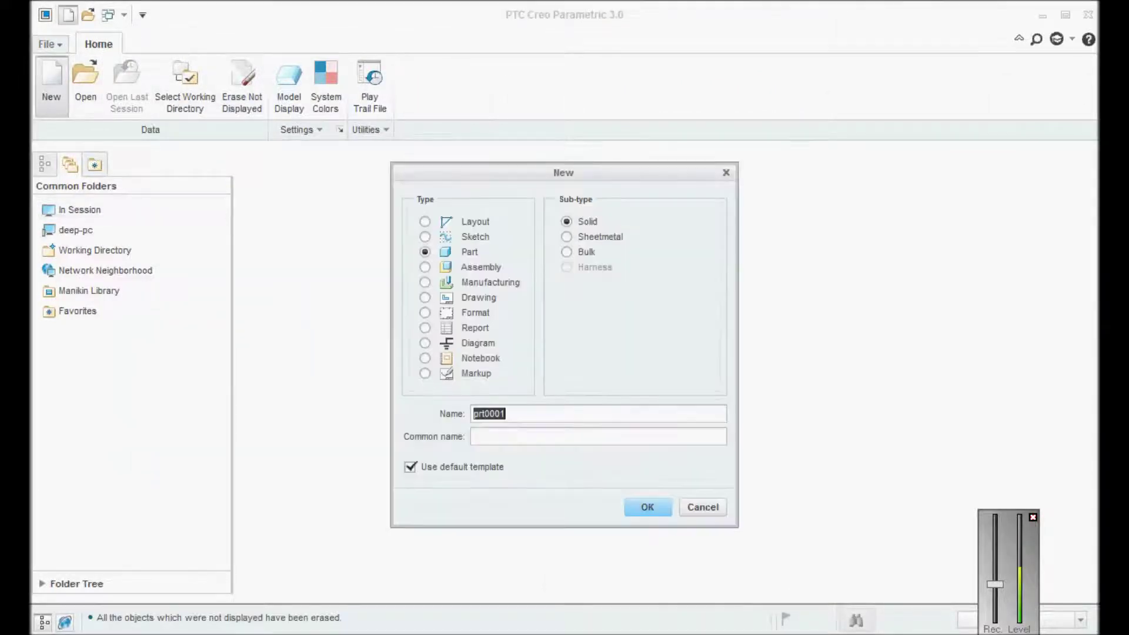
{"action": "left_click", "coordinate": [425, 267]}
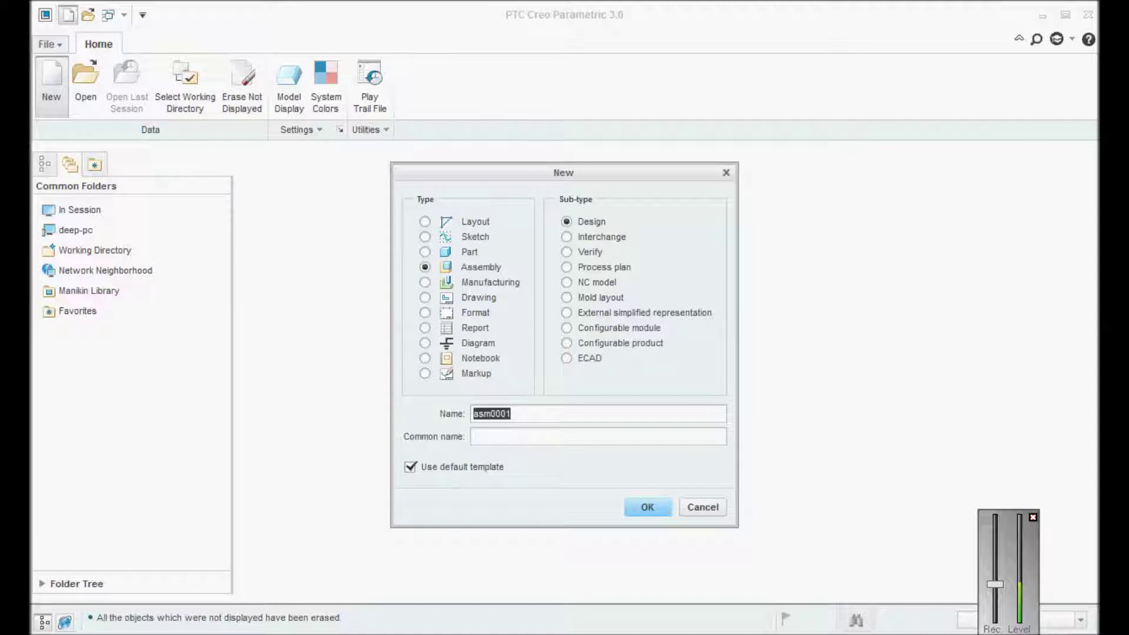
{"action": "left_click", "coordinate": [566, 343]}
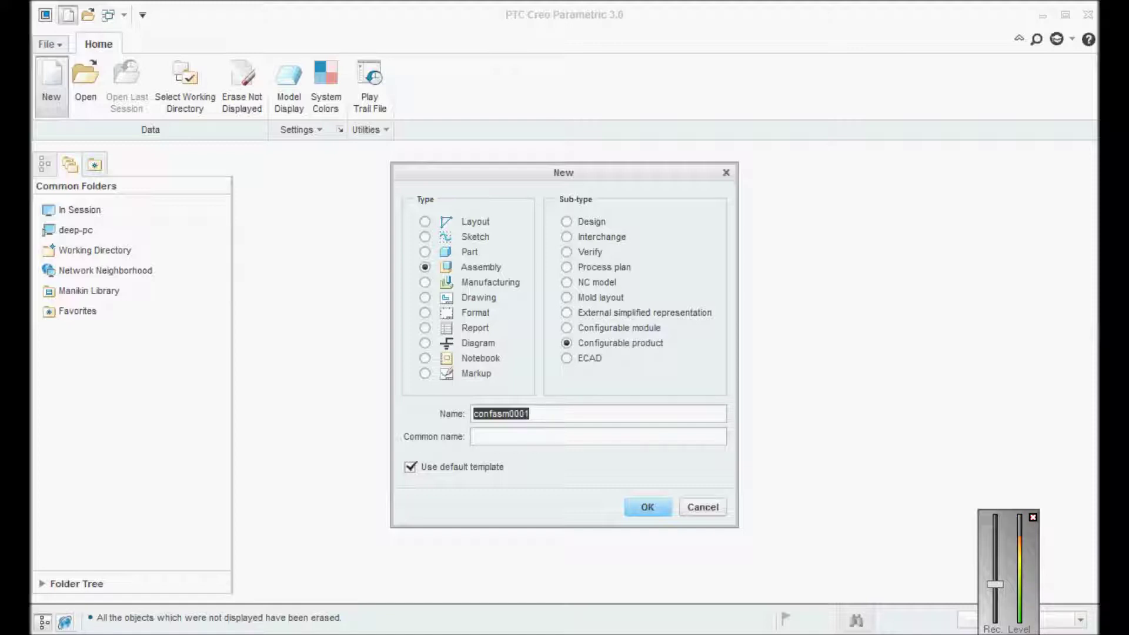
{"action": "left_click", "coordinate": [410, 467]}
{"action": "left_click_drag", "start_coordinate": [531, 414], "coordinate": [473, 414]}
{"action": "type", "text": "byd"}
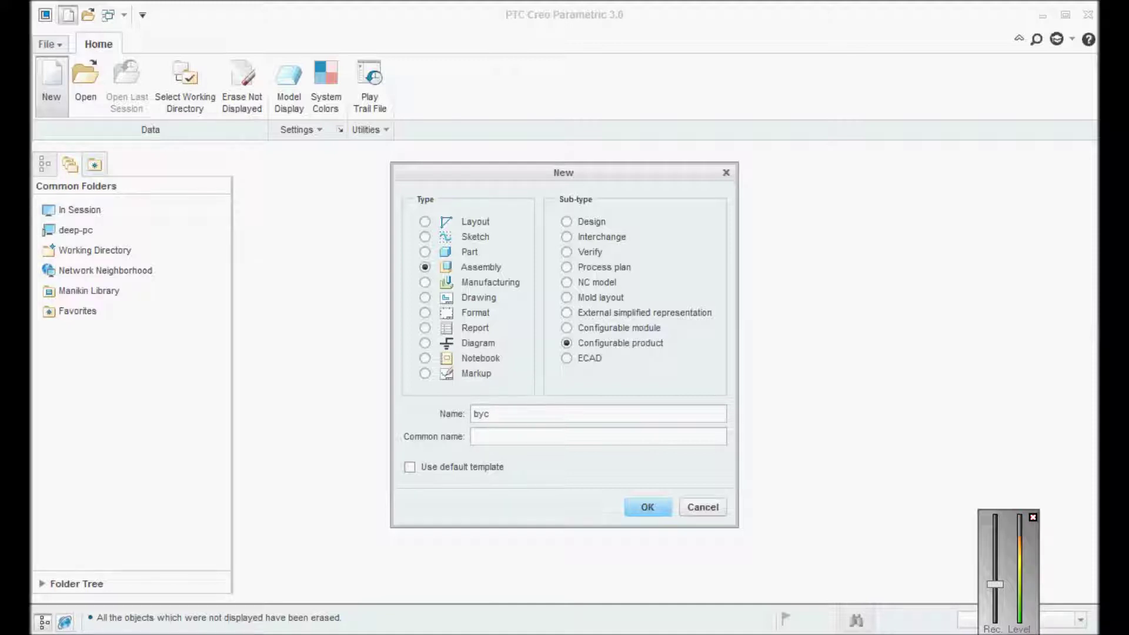
{"action": "key", "text": "BackSpace"}
{"action": "key", "text": "BackSpace"}
{"action": "type", "text": "lc"}
{"action": "type", "text": "ycle_"}
{"action": "type", "text": "model"}
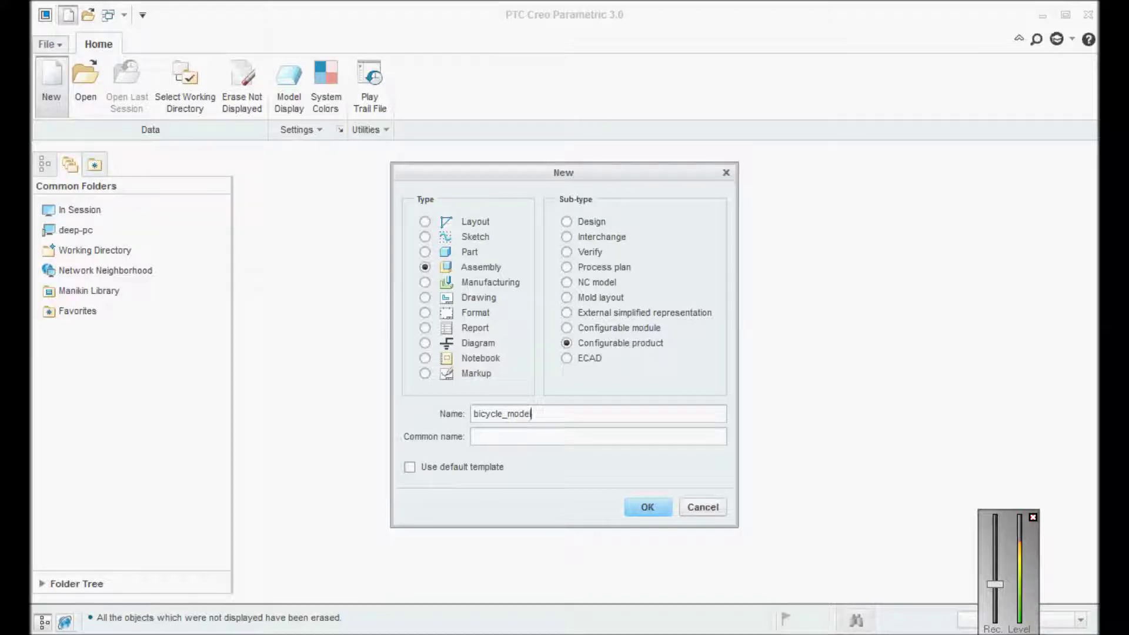
Create the configurable product from the mmks_csa template and save it in the options_modeler folder
{"action": "left_click", "coordinate": [647, 506]}
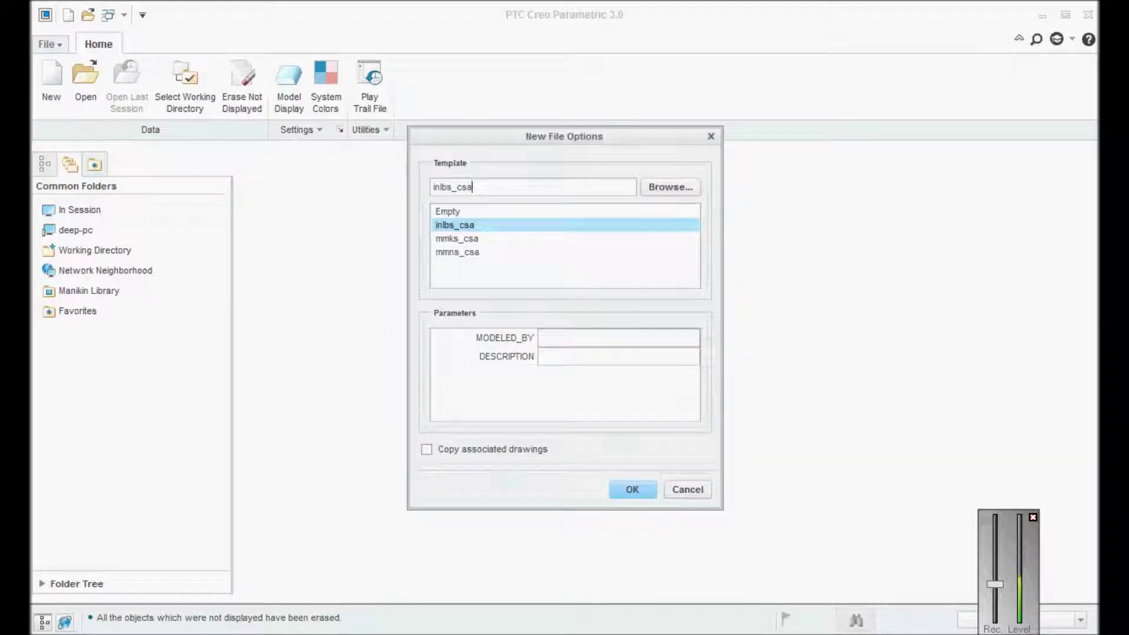
{"action": "left_click", "coordinate": [457, 238]}
{"action": "key", "text": "Return"}
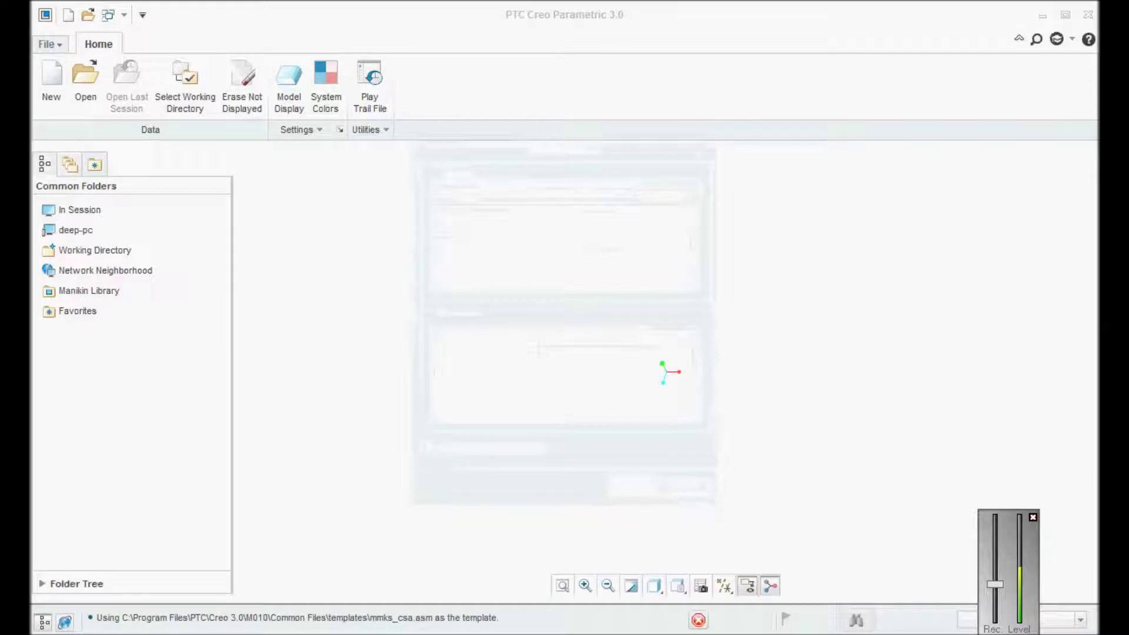
{"action": "left_click", "coordinate": [997, 152]}
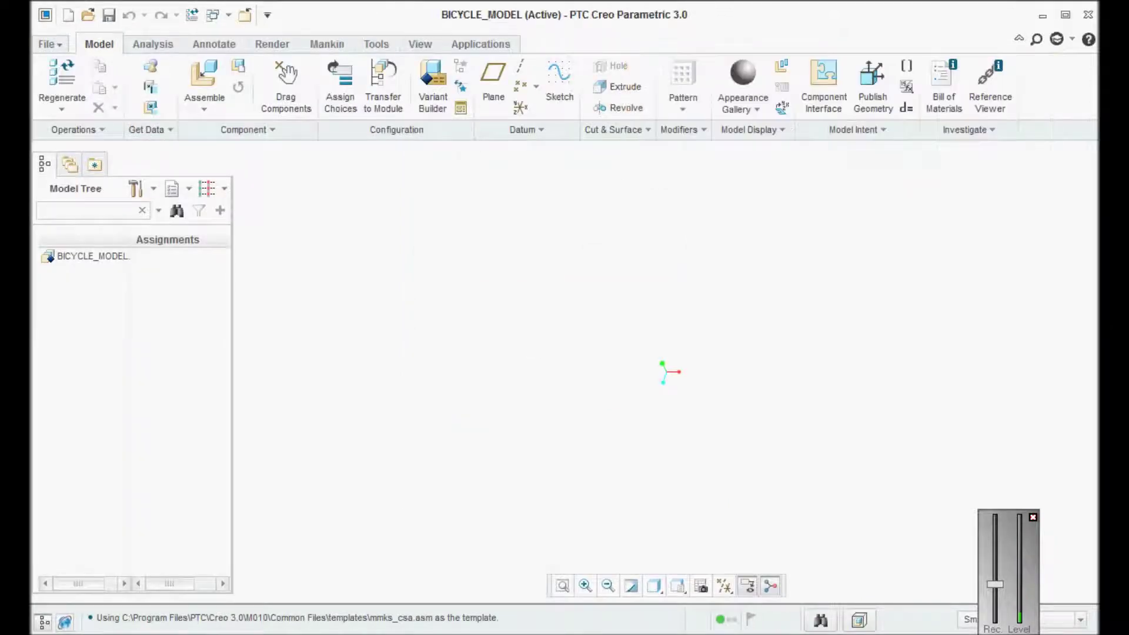
{"action": "key", "text": "ctrl+s"}
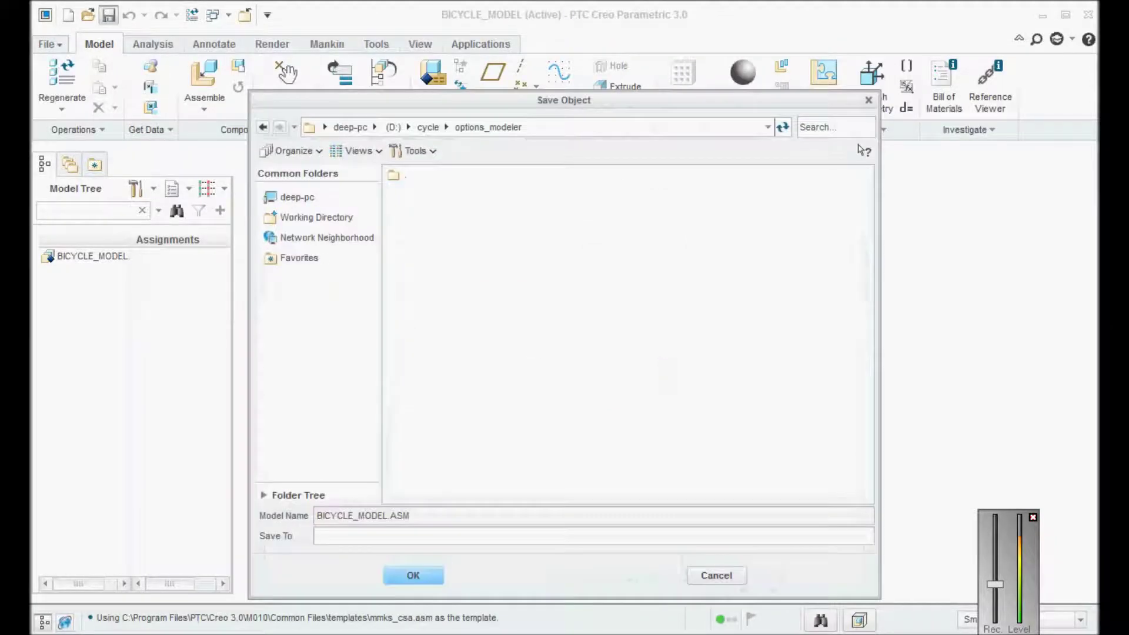
{"action": "key", "text": "Return"}
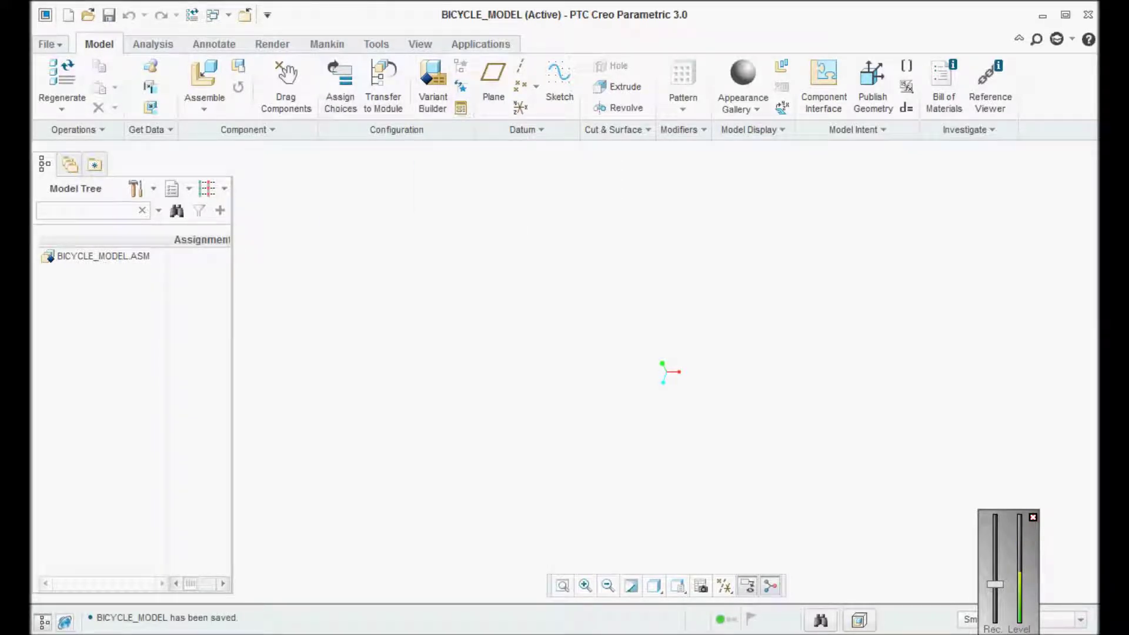
Set the default model orientation to Isometric and save the settings to config.pro
{"action": "left_click", "coordinate": [51, 44]}
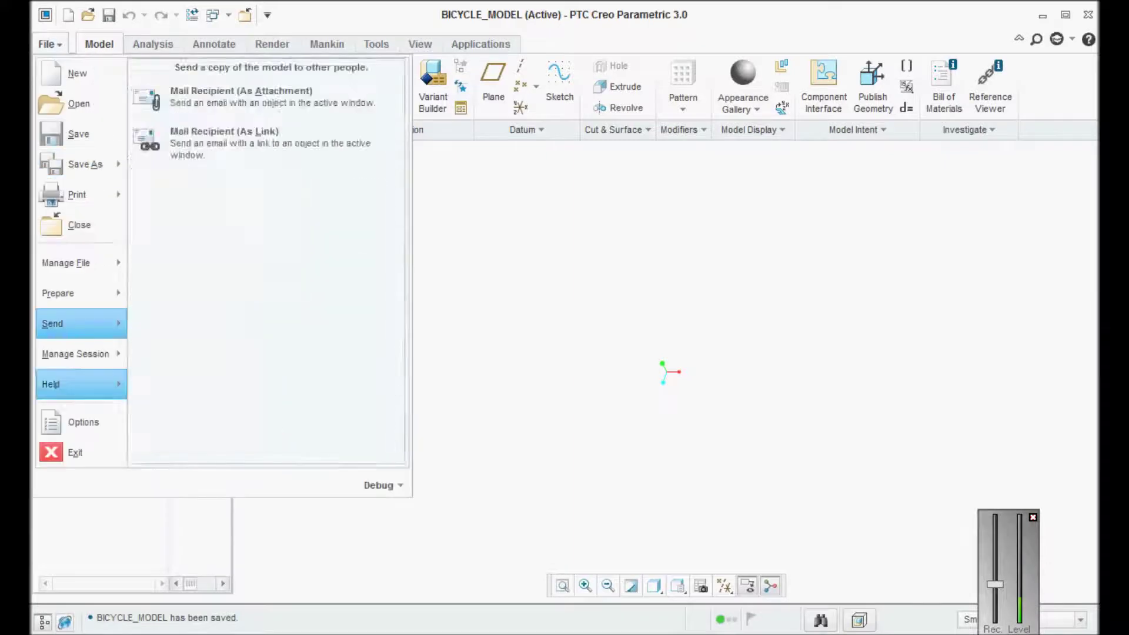
{"action": "left_click", "coordinate": [83, 422]}
{"action": "left_click", "coordinate": [254, 70]}
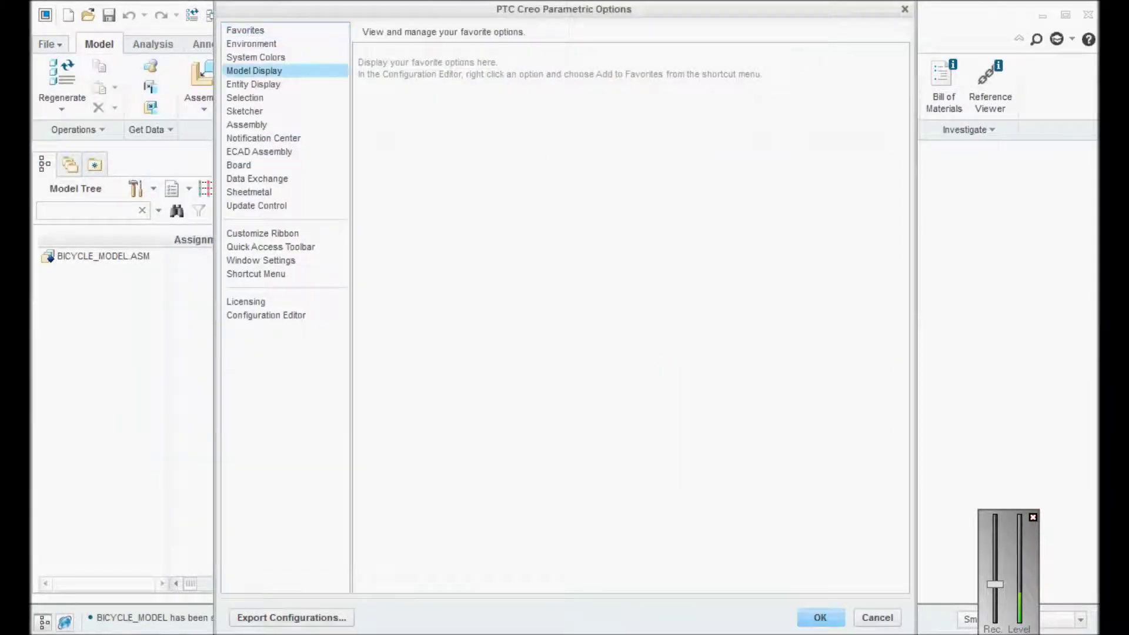
{"action": "left_click", "coordinate": [585, 71]}
{"action": "left_click", "coordinate": [507, 87]}
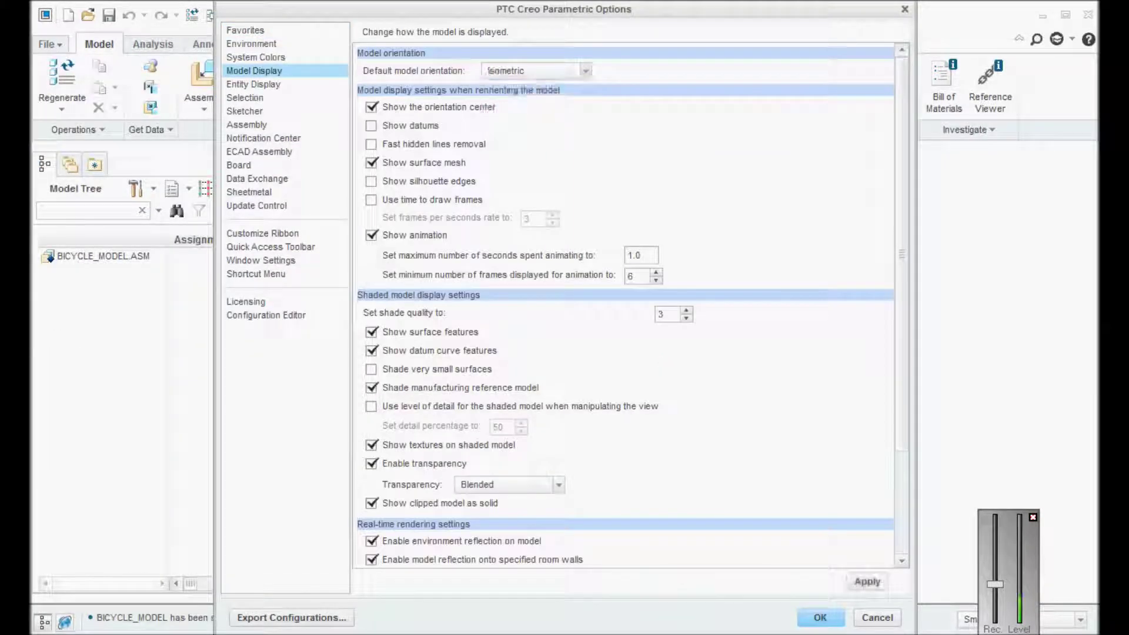
{"action": "left_click", "coordinate": [820, 618]}
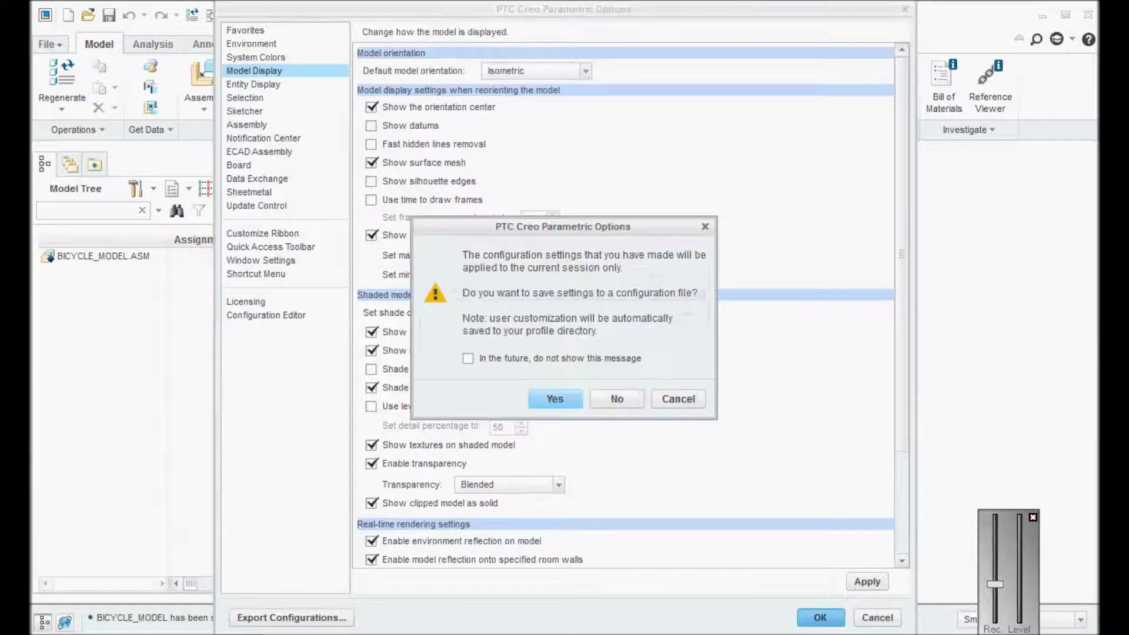
{"action": "left_click", "coordinate": [555, 398]}
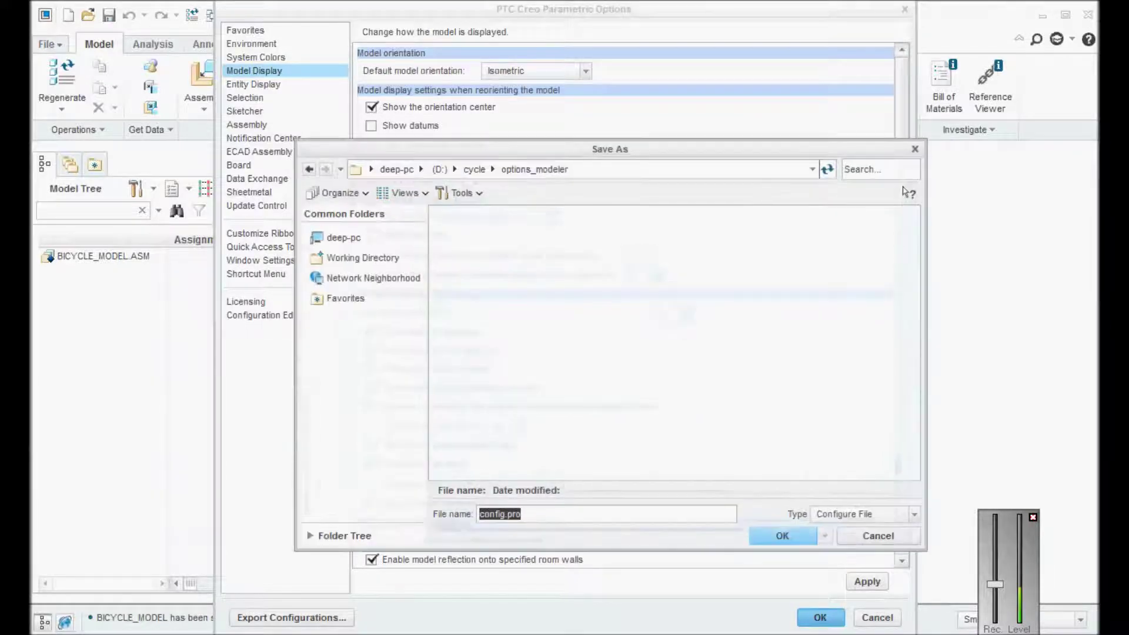
{"action": "key", "text": "Return"}
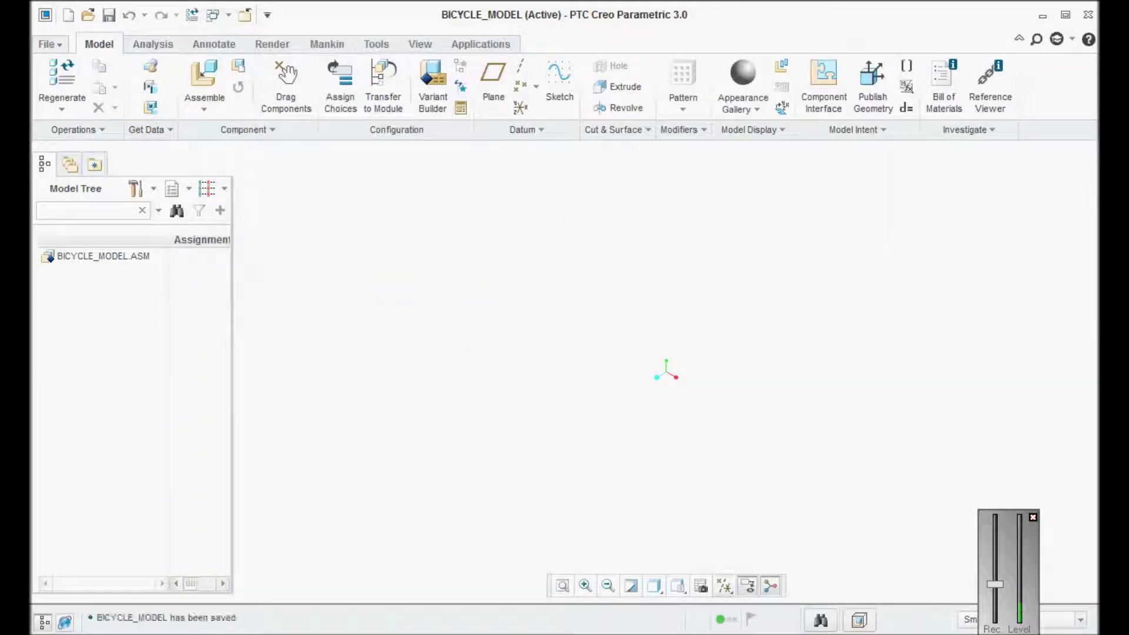
Show the datum planes, assemble cycle_ds-1_frame.prt with a Default constraint, and save the assembly
{"action": "left_click", "coordinate": [724, 586]}
{"action": "left_click", "coordinate": [764, 564]}
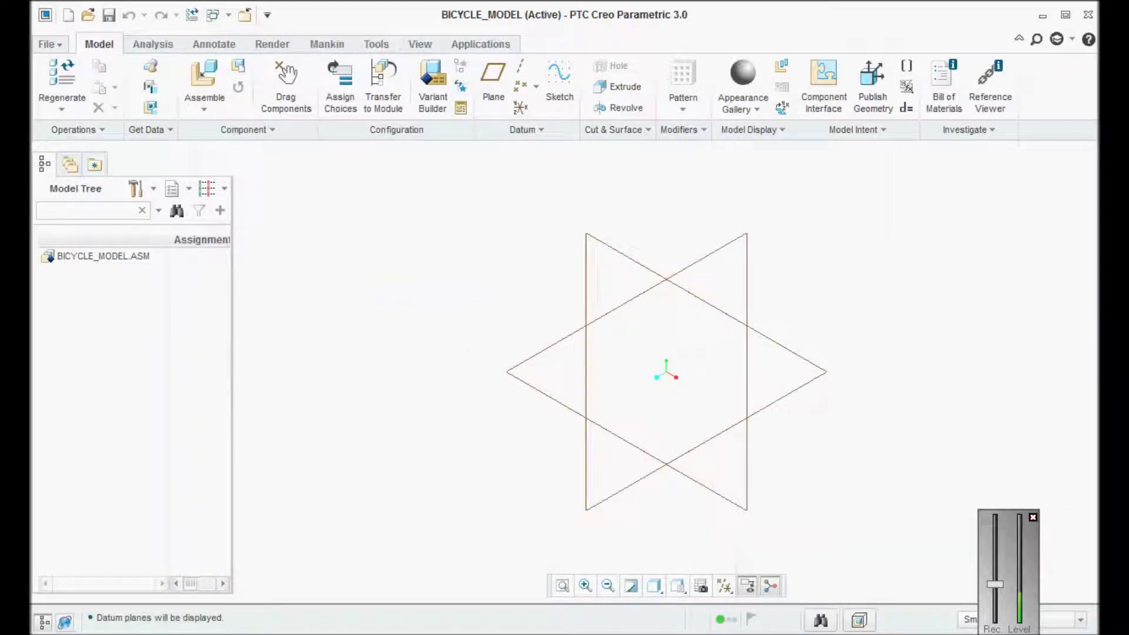
{"action": "left_click", "coordinate": [204, 77]}
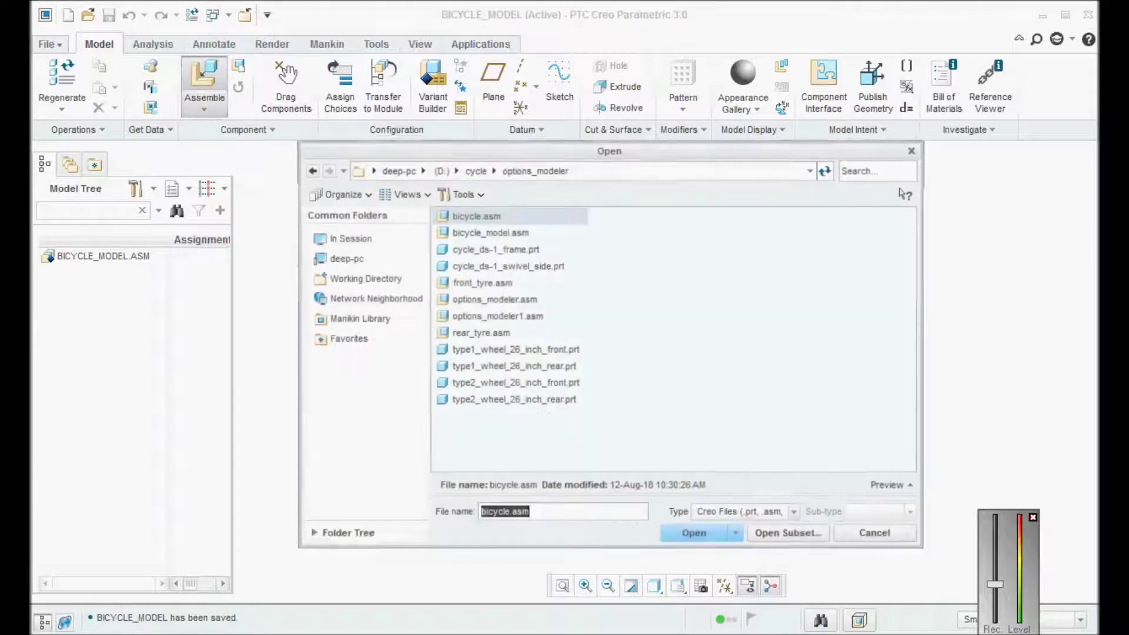
{"action": "left_click", "coordinate": [495, 249]}
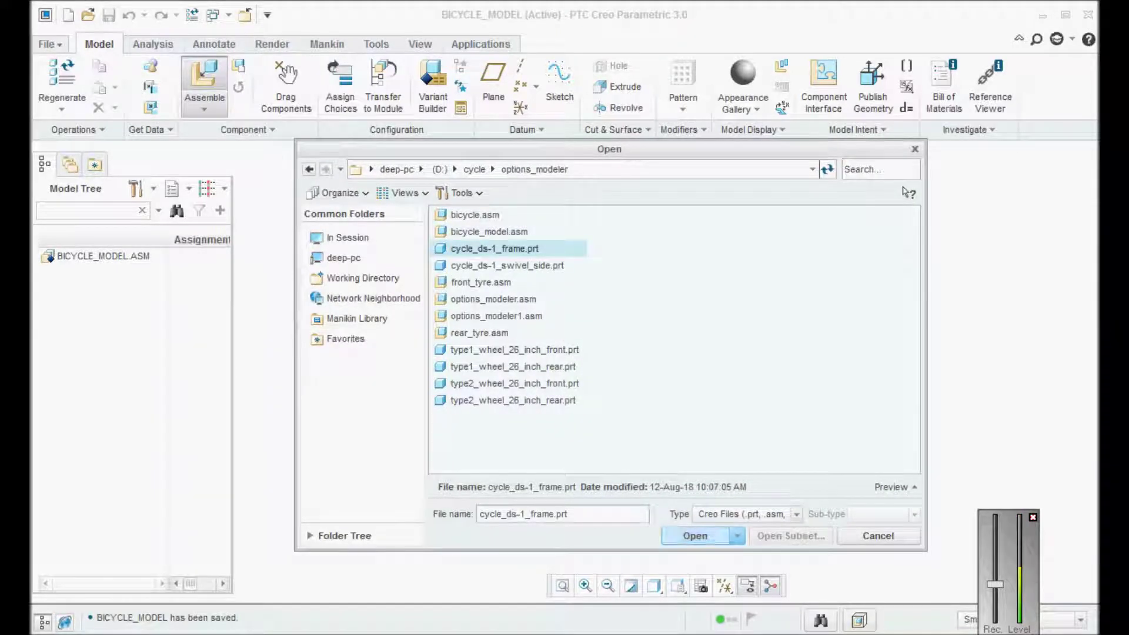
{"action": "left_click", "coordinate": [696, 536]}
{"action": "left_click", "coordinate": [282, 86]}
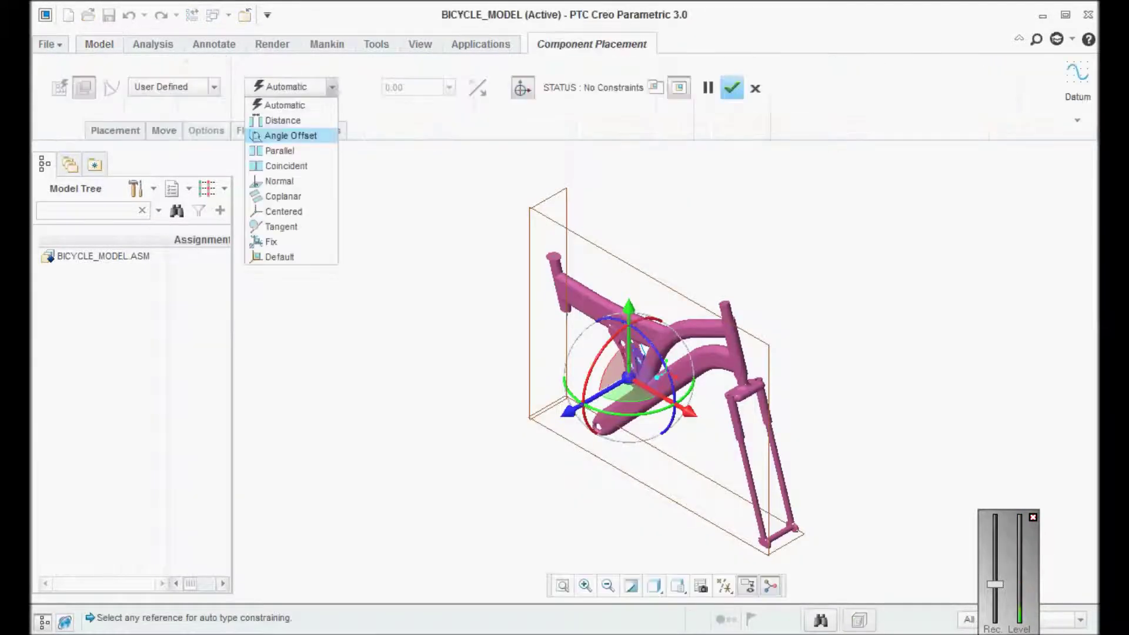
{"action": "left_click", "coordinate": [277, 258]}
{"action": "left_click", "coordinate": [741, 88]}
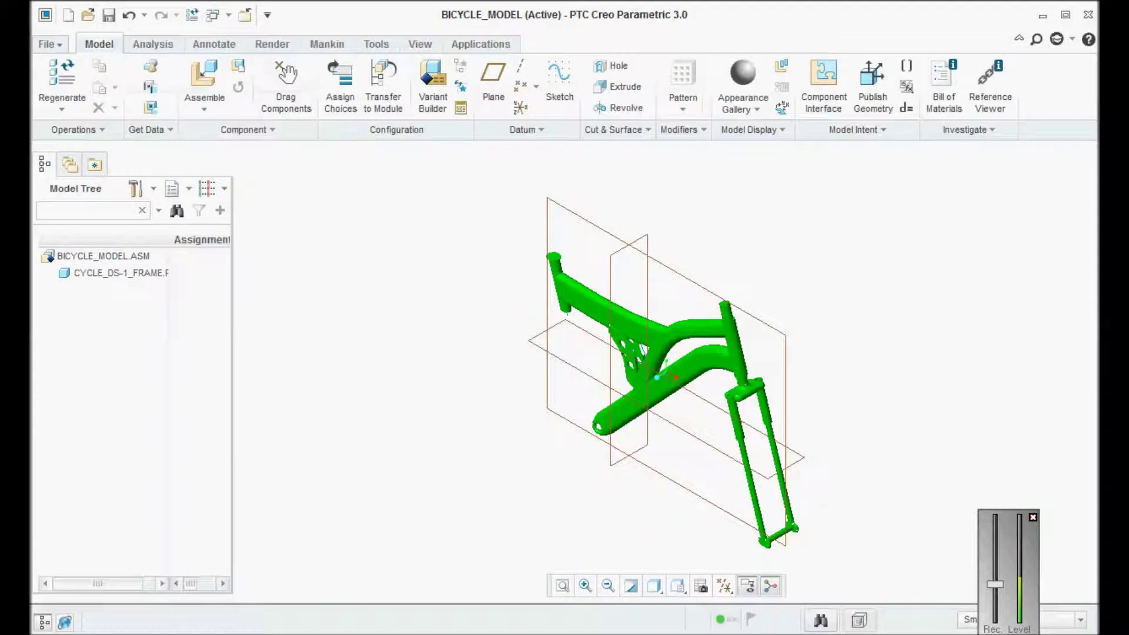
{"action": "key", "text": "ctrl+s"}
Assemble cycle_ds-1_swivel_side.prt with a Default constraint and save the assembly
{"action": "left_click", "coordinate": [204, 76]}
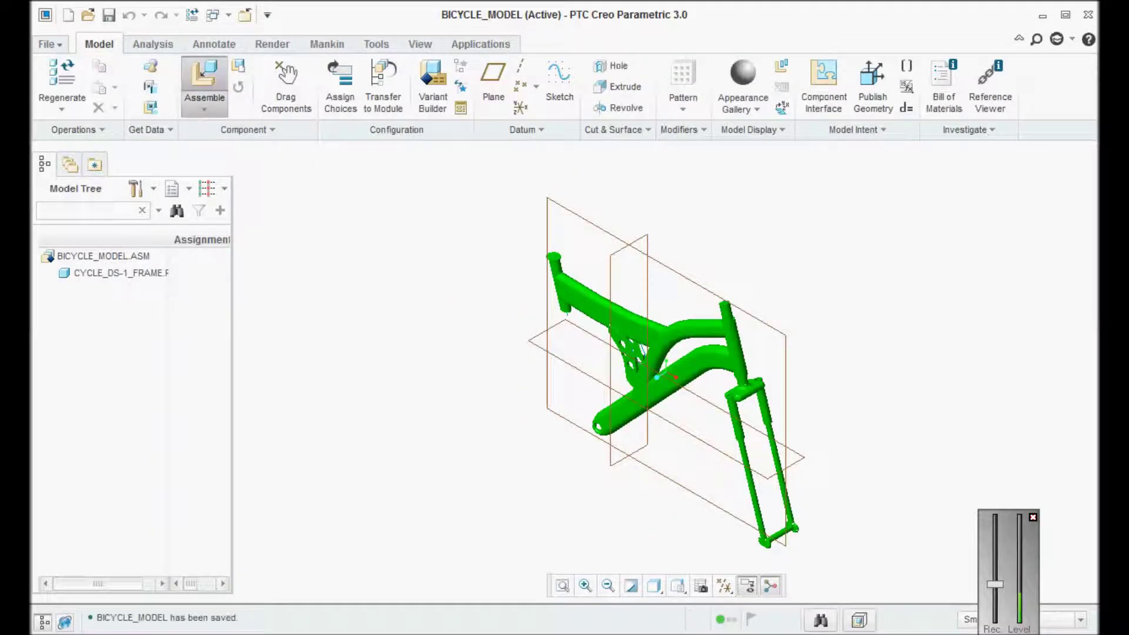
{"action": "left_click", "coordinate": [507, 265]}
{"action": "left_click", "coordinate": [695, 535]}
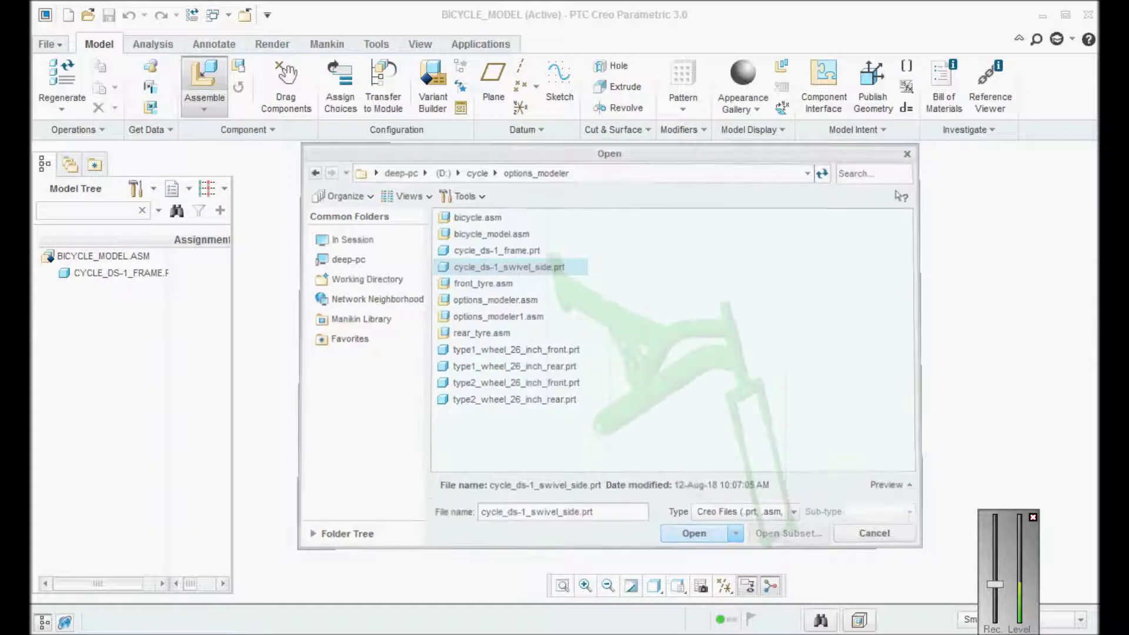
{"action": "left_click", "coordinate": [332, 86]}
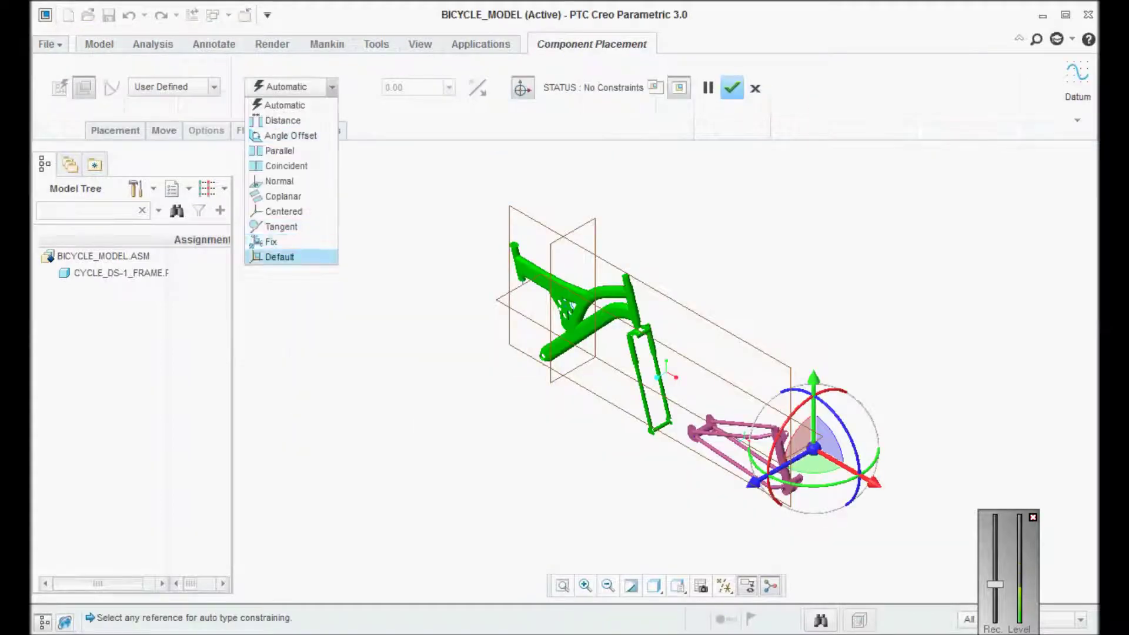
{"action": "left_click", "coordinate": [276, 255]}
{"action": "left_click", "coordinate": [740, 87]}
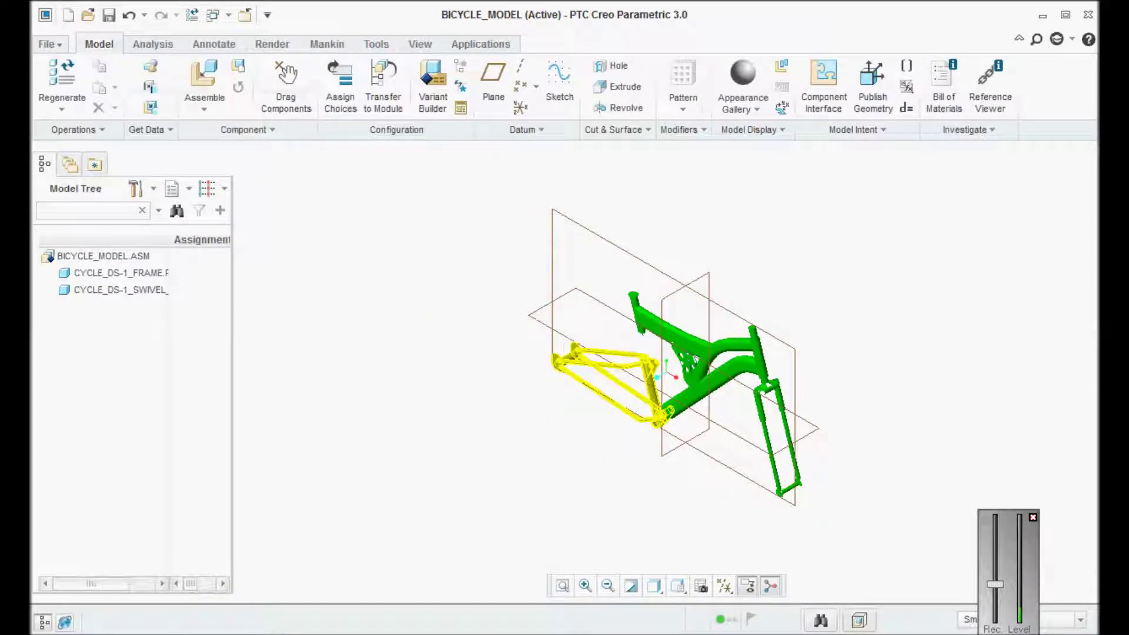
{"action": "key", "text": "ctrl+s"}
{"action": "scroll", "coordinate": [489, 335], "scroll_direction": "up", "scroll_amount": 2}
{"action": "scroll", "coordinate": [687, 353], "scroll_direction": "down", "scroll_amount": 2}
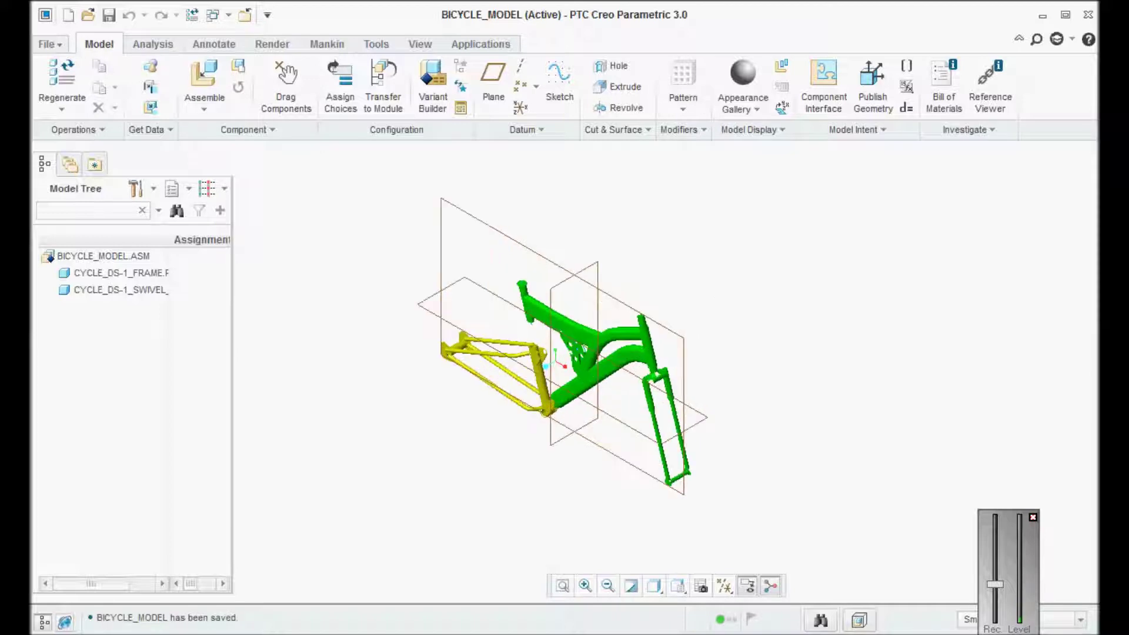
Insert type1_wheel_26_inch_front.prt and make its hub hole coincident with the axle surface at the lower end of the front fork
{"action": "left_click", "coordinate": [204, 75]}
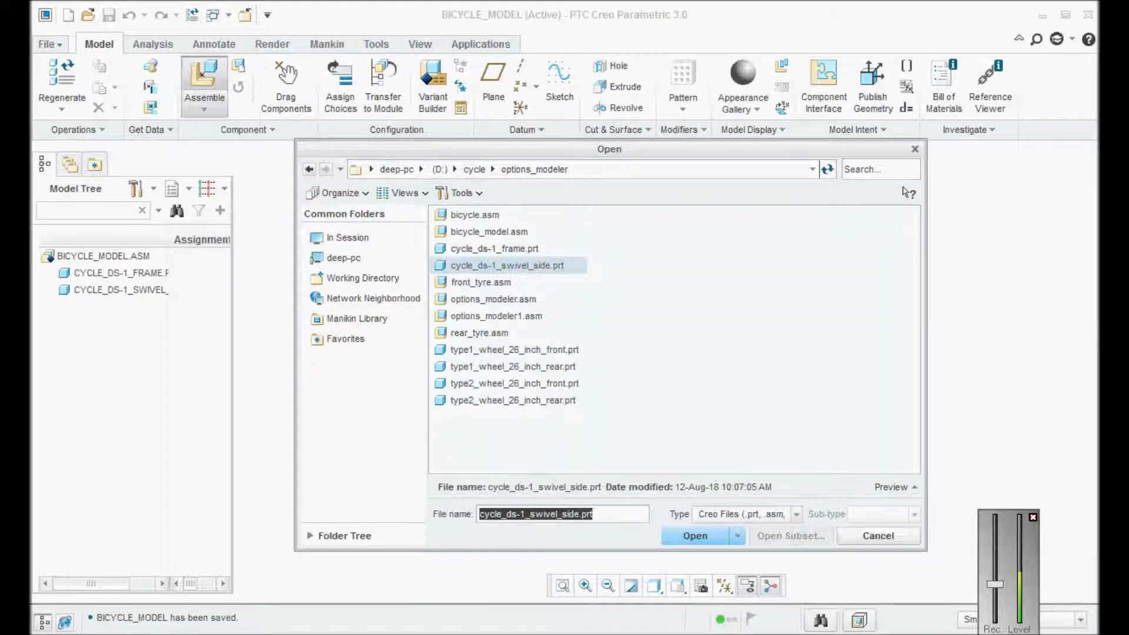
{"action": "left_click", "coordinate": [514, 350]}
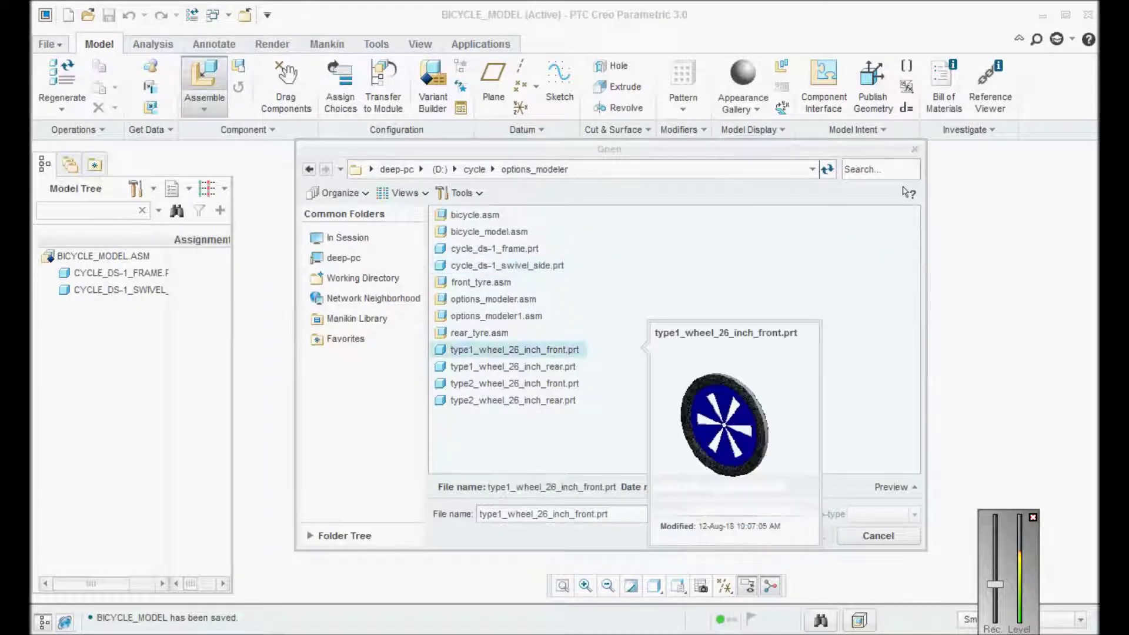
{"action": "left_click", "coordinate": [696, 536]}
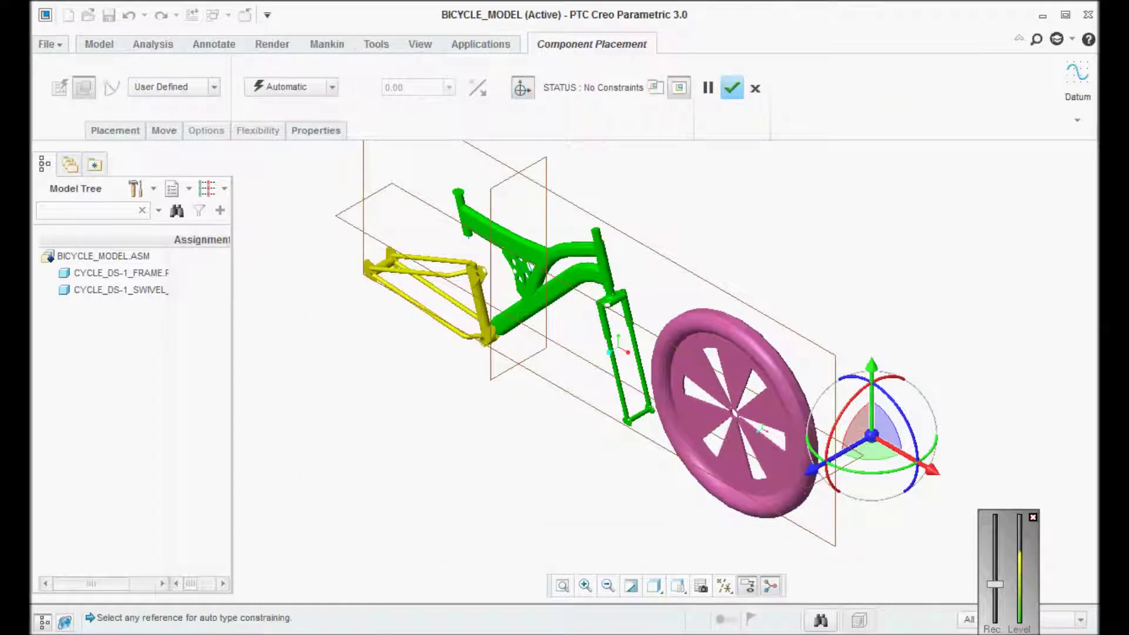
{"action": "left_click", "coordinate": [332, 88]}
{"action": "left_click", "coordinate": [290, 167]}
{"action": "scroll", "coordinate": [733, 419], "scroll_direction": "up", "scroll_amount": 10}
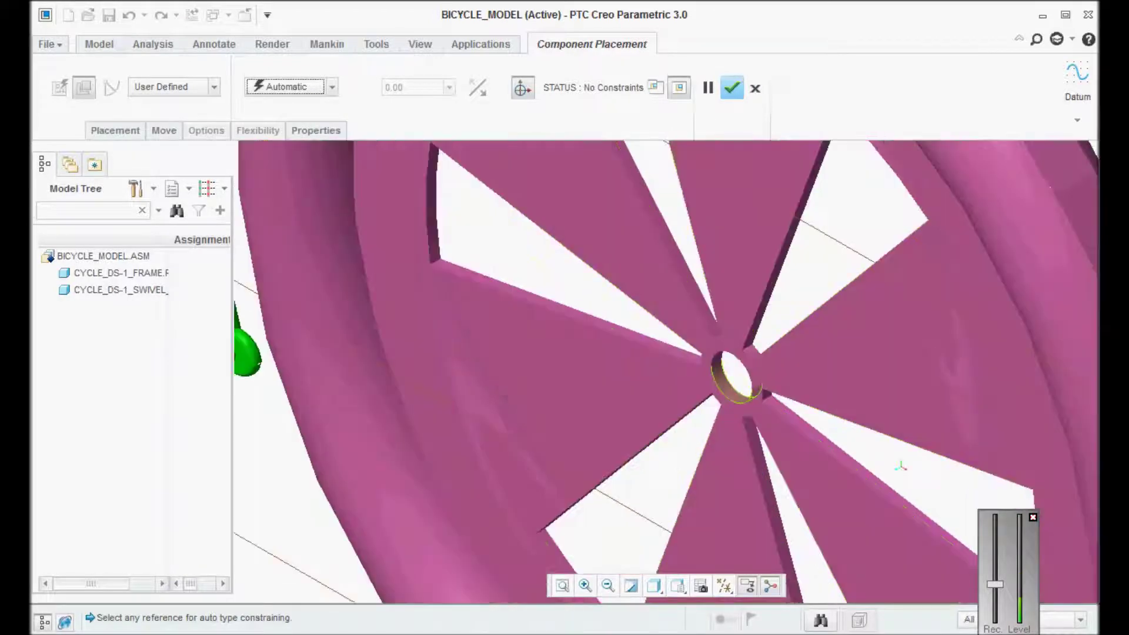
{"action": "left_click", "coordinate": [729, 382]}
{"action": "scroll", "coordinate": [732, 406], "scroll_direction": "down", "scroll_amount": 10}
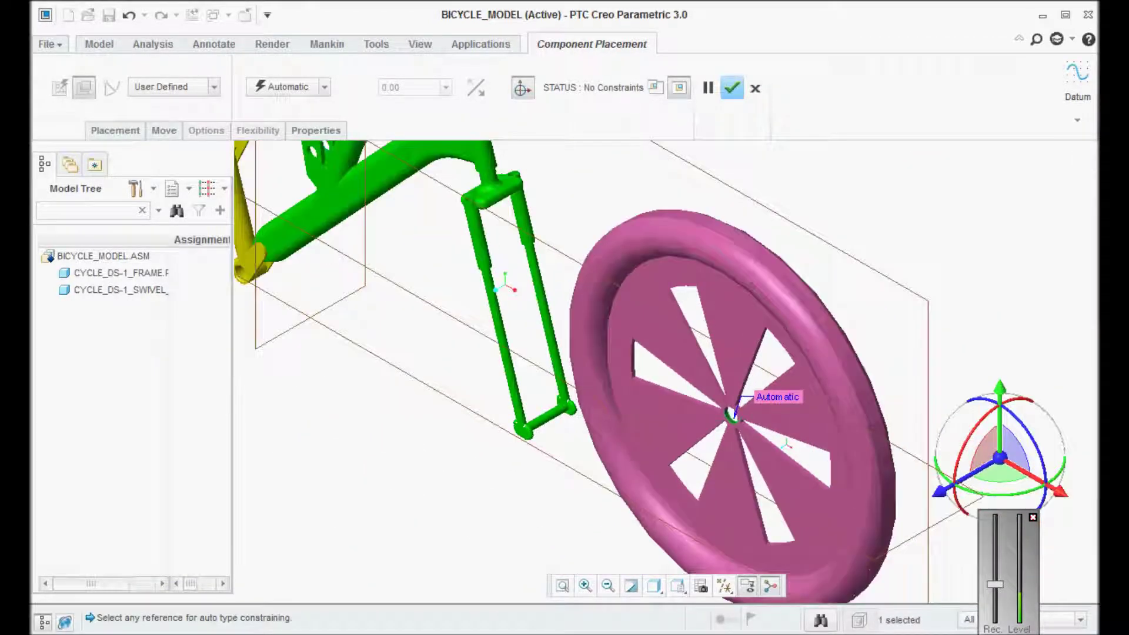
{"action": "left_click", "coordinate": [548, 418]}
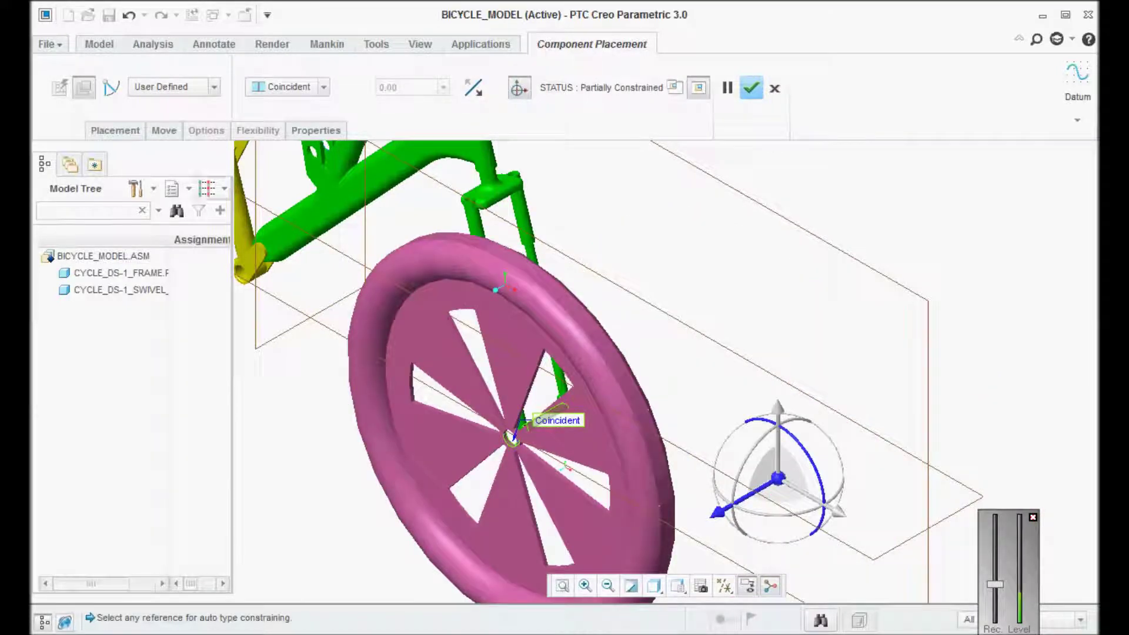
Turn on the display of features in the model tree
{"action": "left_click", "coordinate": [136, 188]}
{"action": "left_click", "coordinate": [179, 212]}
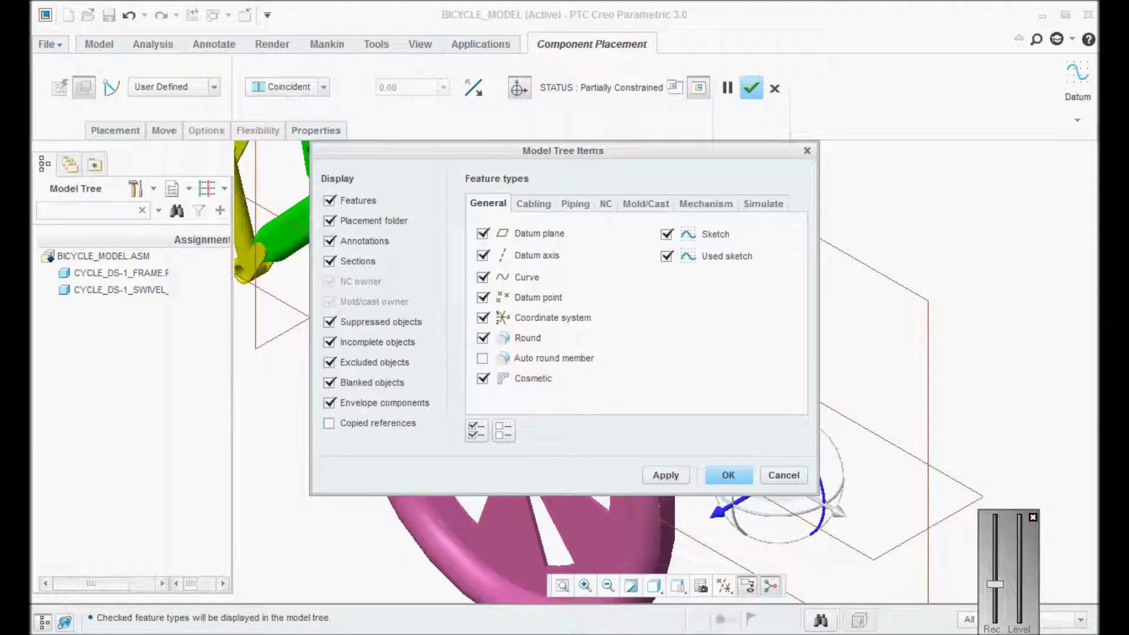
{"action": "left_click", "coordinate": [729, 475]}
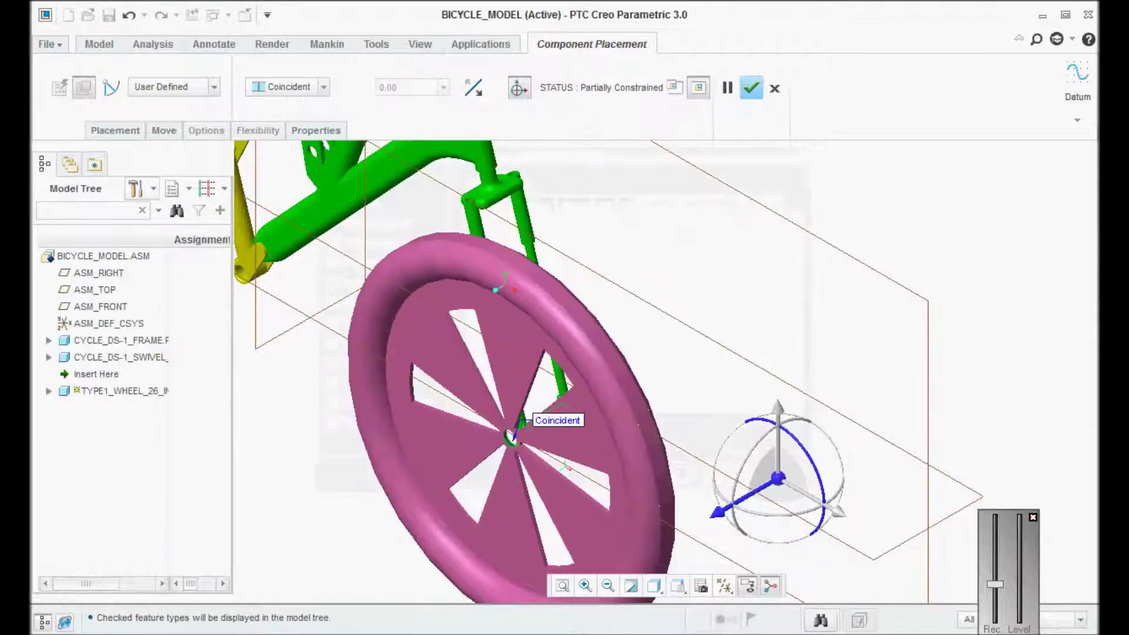
Make the front wheel's FRONT plane coincident with ASM_FRONT and accept the placement
{"action": "left_click", "coordinate": [115, 130]}
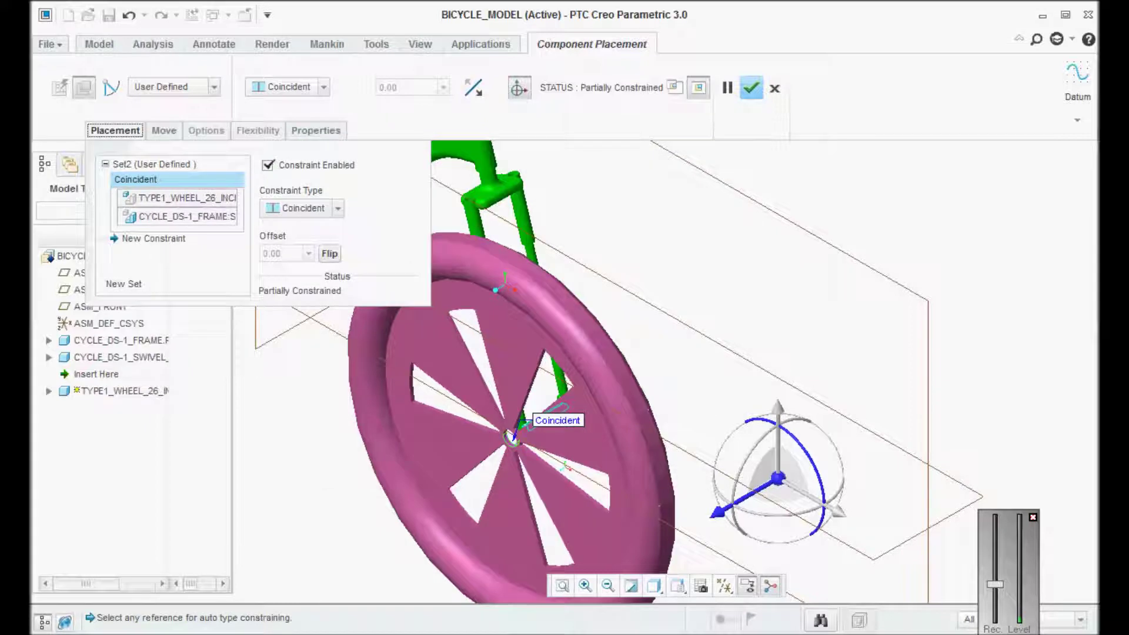
{"action": "left_click", "coordinate": [49, 391]}
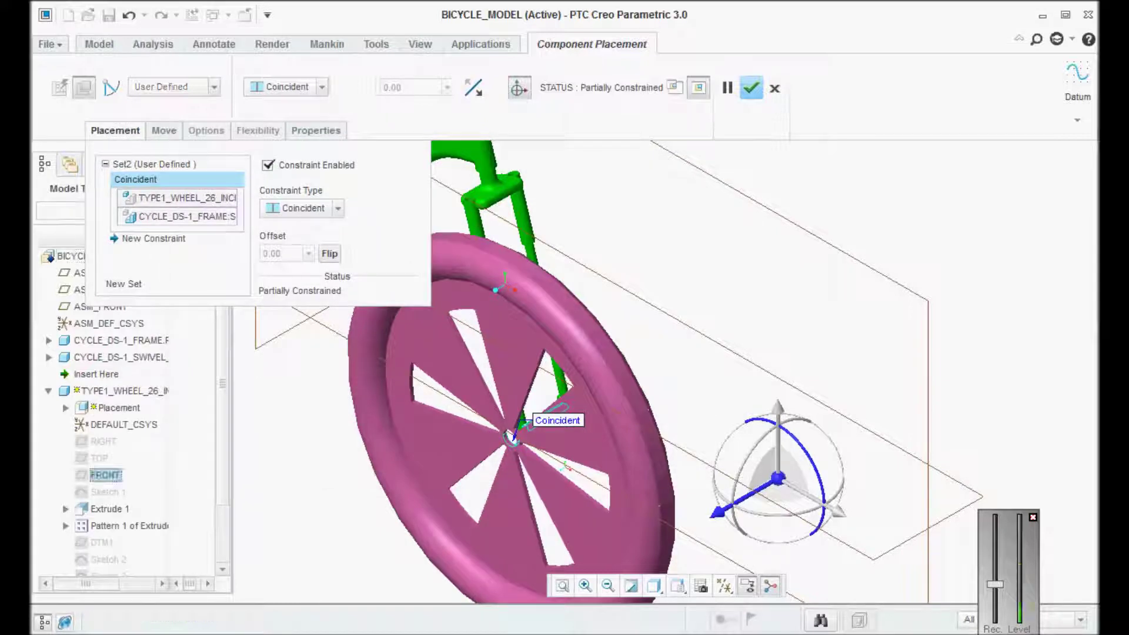
{"action": "left_click", "coordinate": [105, 475]}
{"action": "left_click", "coordinate": [78, 306]}
{"action": "left_click", "coordinate": [751, 87]}
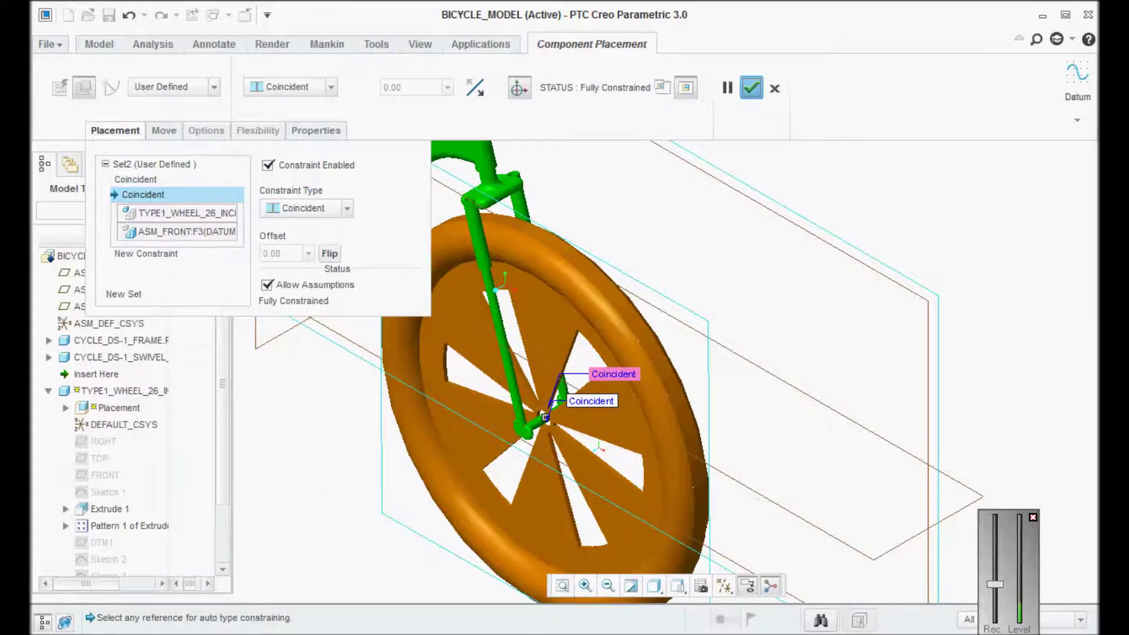
{"action": "scroll", "coordinate": [665, 288], "scroll_direction": "up", "scroll_amount": 1}
{"action": "scroll", "coordinate": [383, 182], "scroll_direction": "down", "scroll_amount": 2}
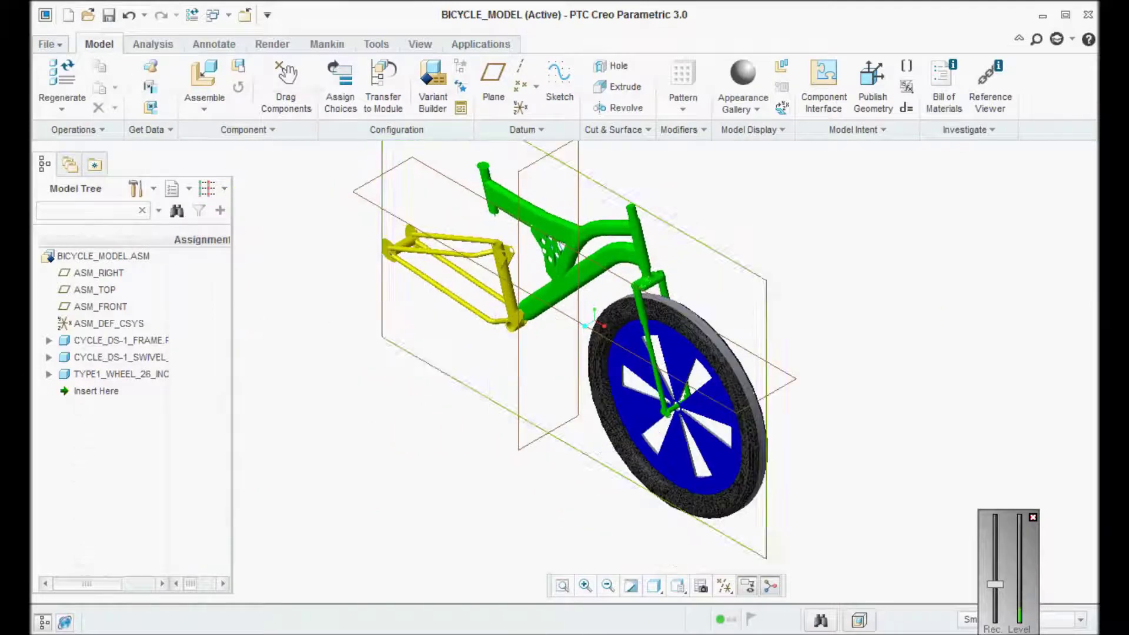
Insert type1_wheel_26_inch_rear.prt and make its hub hole coincident with the rear axle surface of the swivel side
{"action": "left_click", "coordinate": [204, 79]}
{"action": "left_click", "coordinate": [204, 83]}
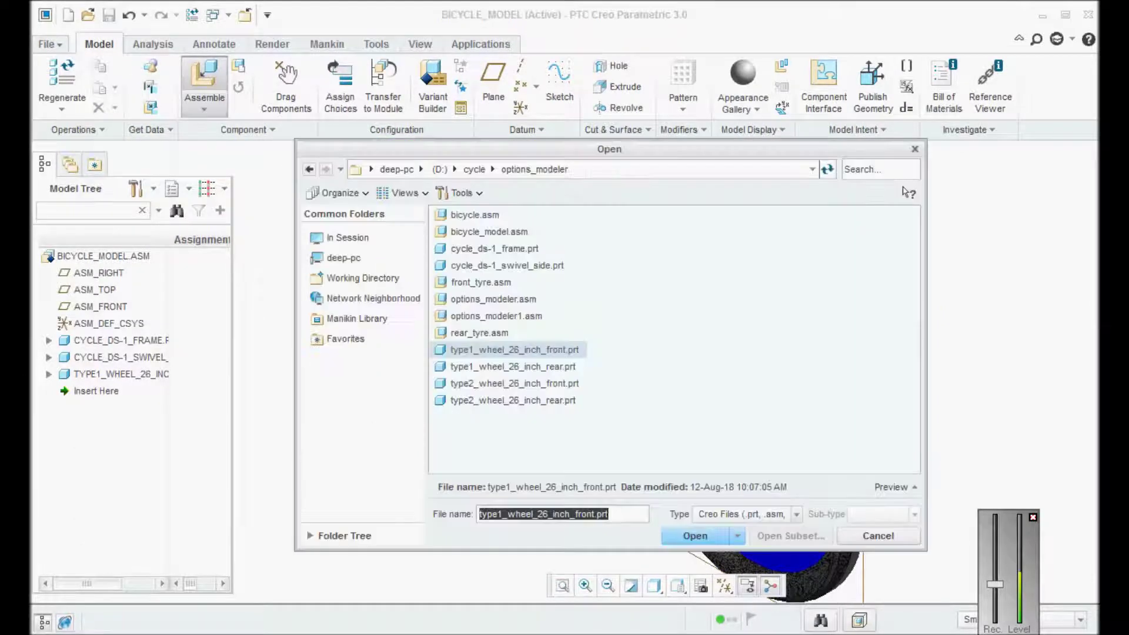
{"action": "left_click", "coordinate": [513, 366]}
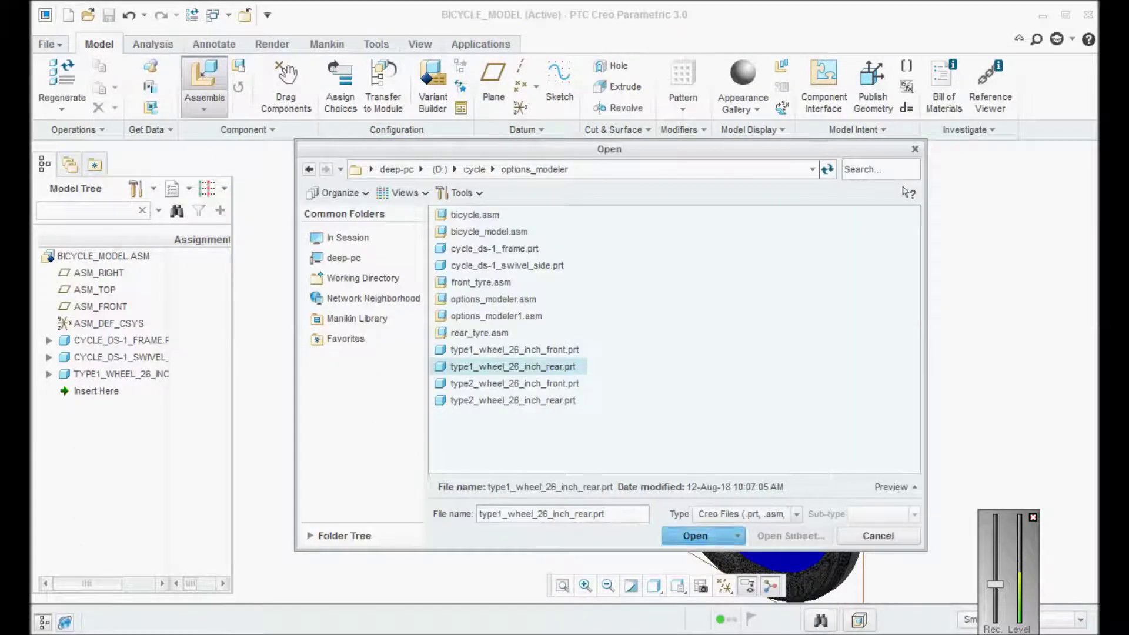
{"action": "left_click", "coordinate": [695, 536]}
{"action": "scroll", "coordinate": [410, 301], "scroll_direction": "up", "scroll_amount": 3}
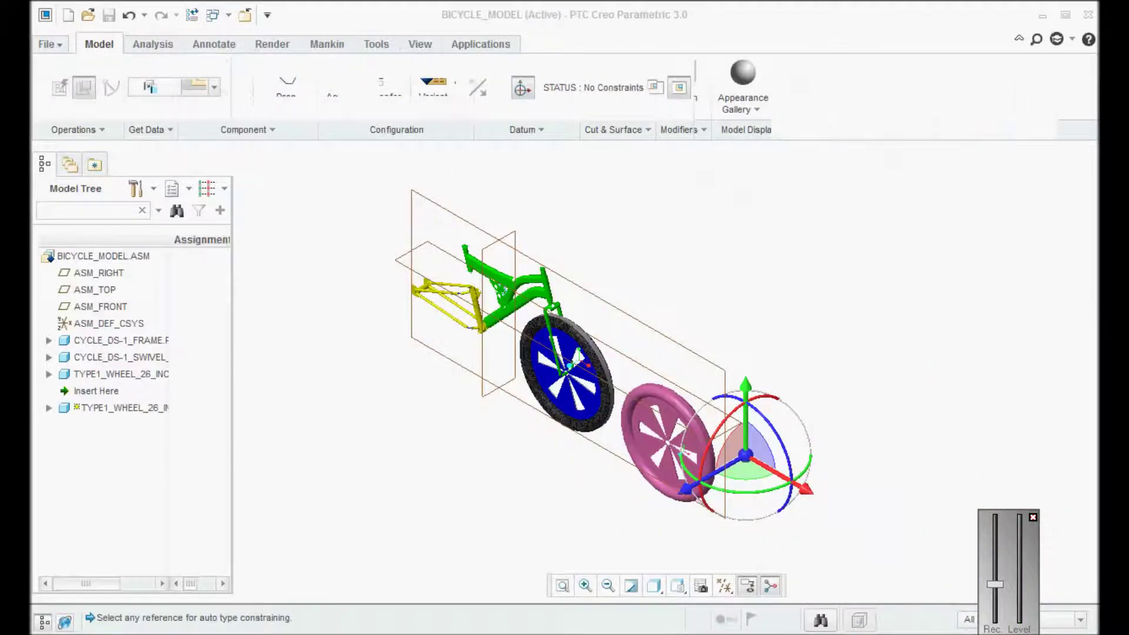
{"action": "scroll", "coordinate": [676, 436], "scroll_direction": "down", "scroll_amount": 4}
{"action": "scroll", "coordinate": [682, 432], "scroll_direction": "up", "scroll_amount": 5}
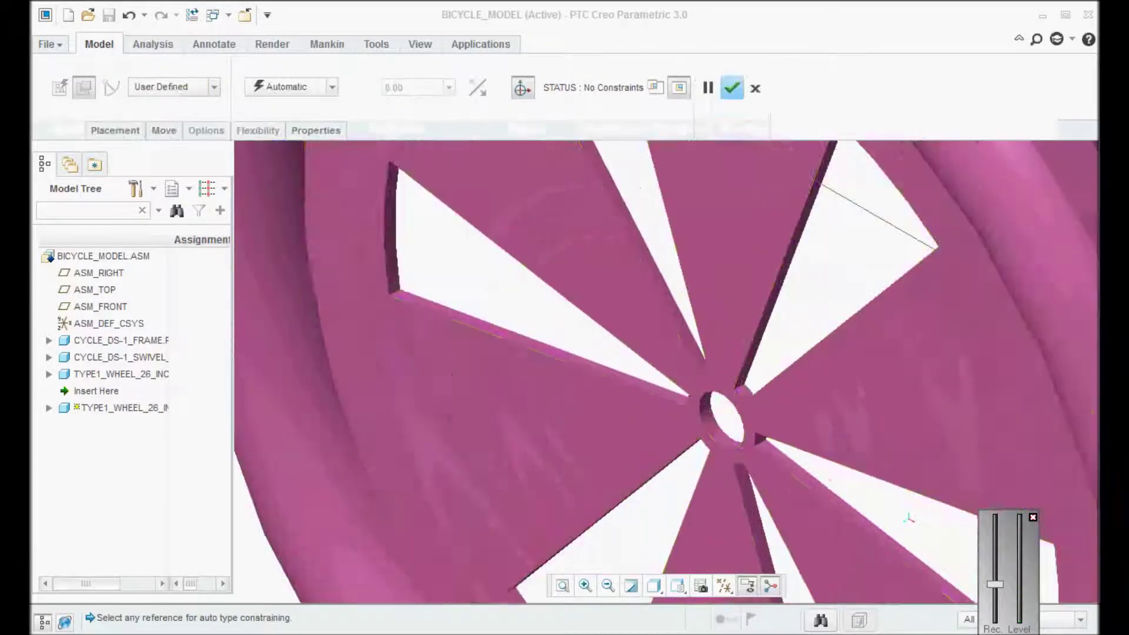
{"action": "scroll", "coordinate": [723, 421], "scroll_direction": "down", "scroll_amount": 8}
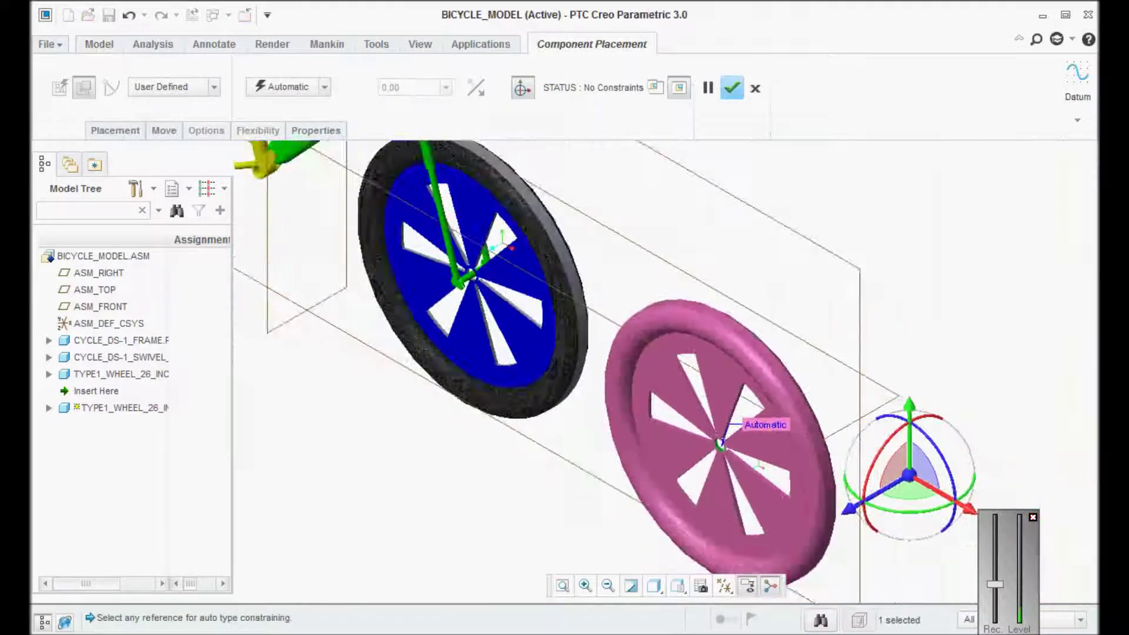
{"action": "scroll", "coordinate": [421, 262], "scroll_direction": "up", "scroll_amount": 4}
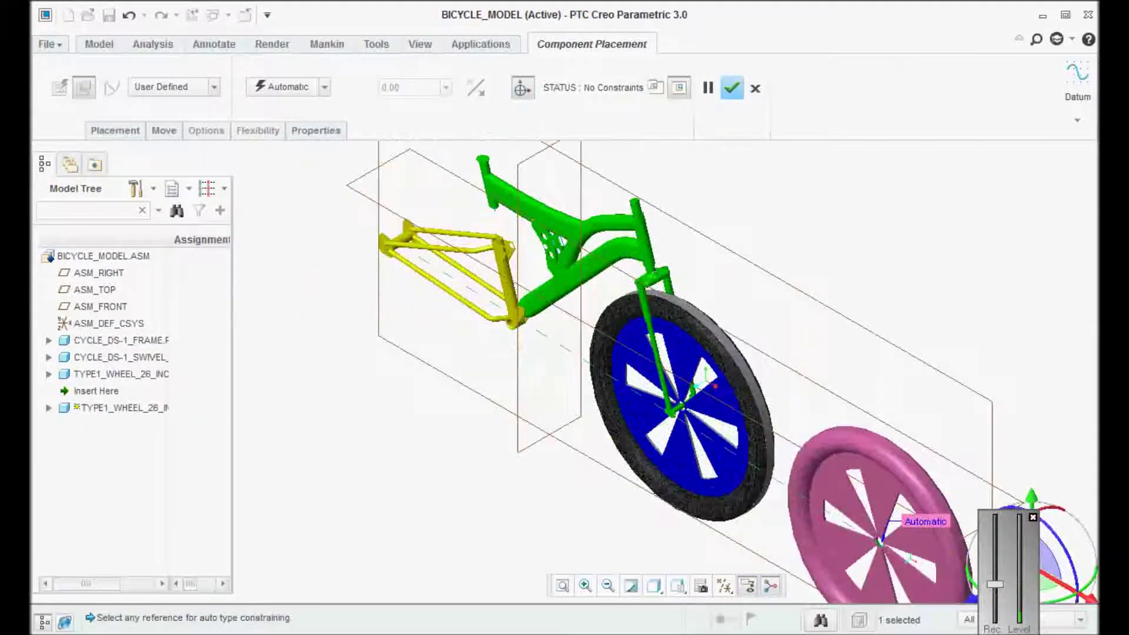
{"action": "scroll", "coordinate": [399, 224], "scroll_direction": "up", "scroll_amount": 2}
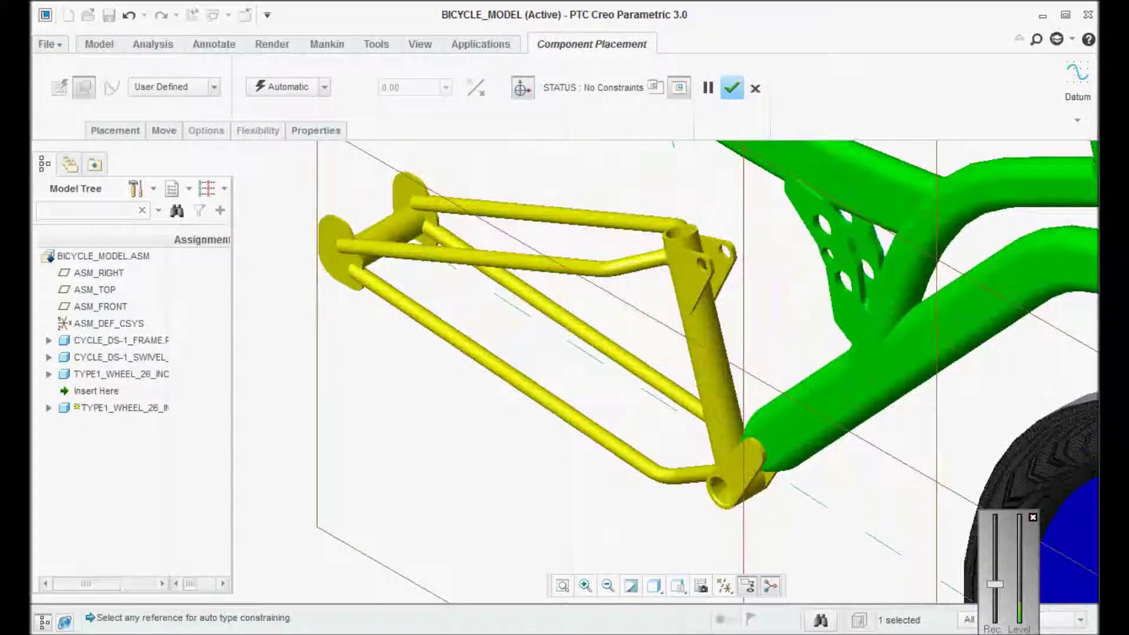
{"action": "left_click", "coordinate": [396, 225]}
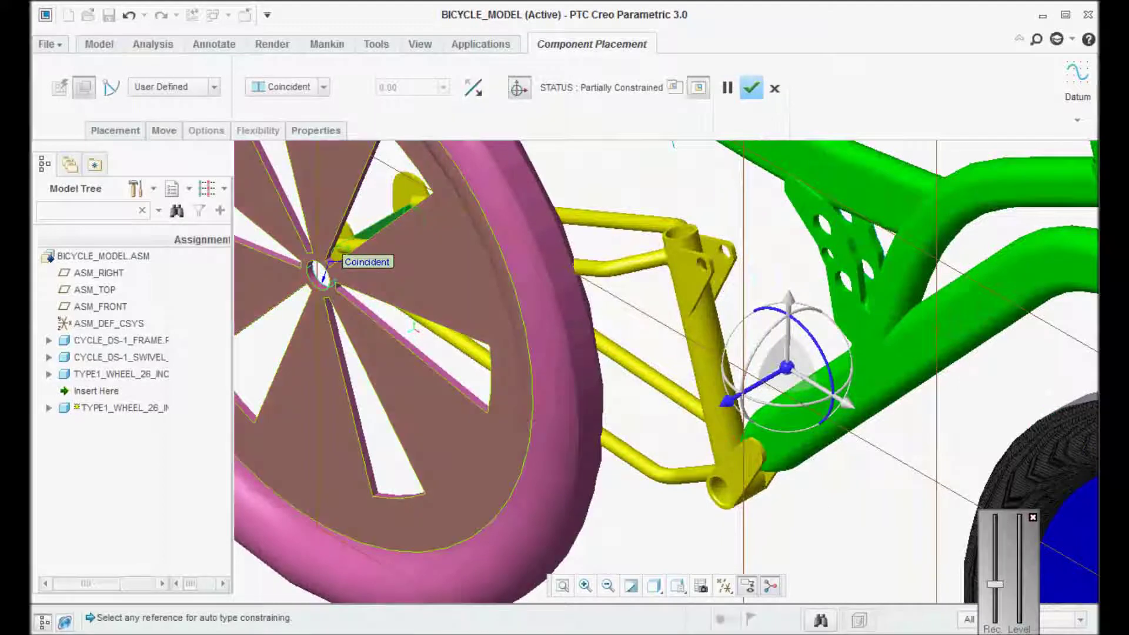
Make the rear wheel's FRONT plane coincident with ASM_FRONT, then accept the placement and save the assembly
{"action": "left_click", "coordinate": [115, 131]}
{"action": "left_click", "coordinate": [49, 408]}
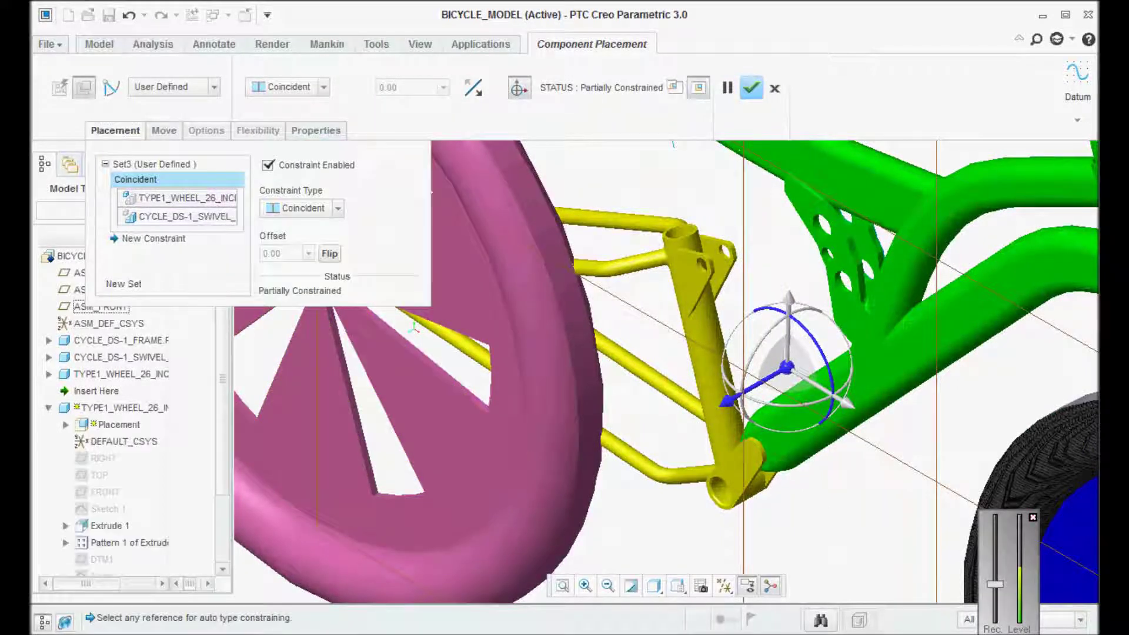
{"action": "left_click", "coordinate": [106, 493]}
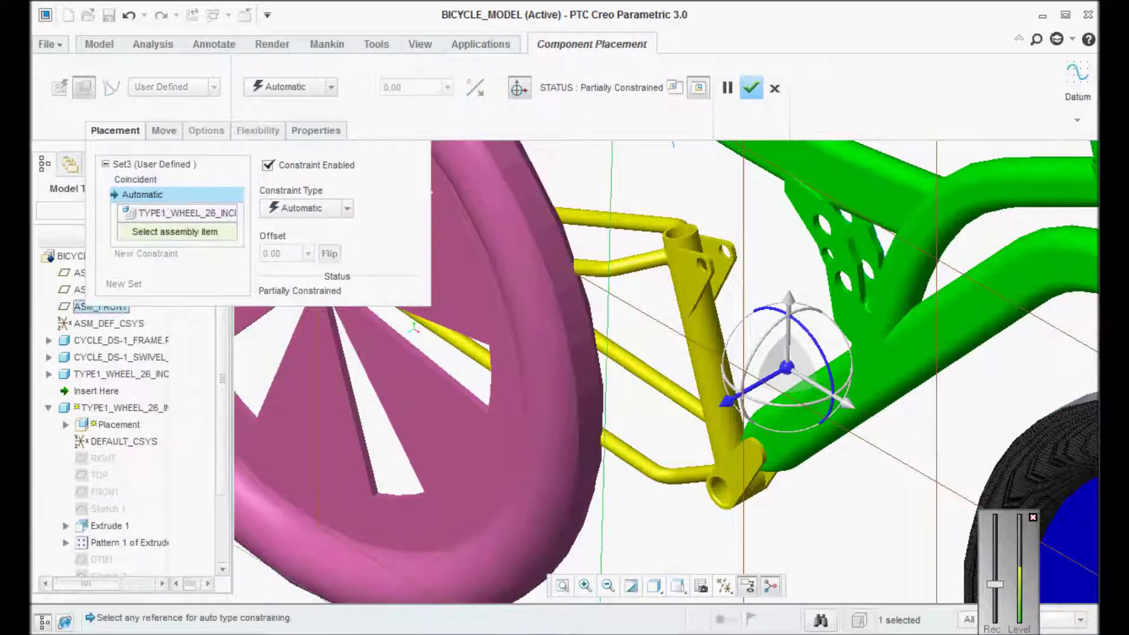
{"action": "left_click", "coordinate": [100, 308]}
{"action": "left_click", "coordinate": [751, 88]}
{"action": "key", "text": "ctrl+d"}
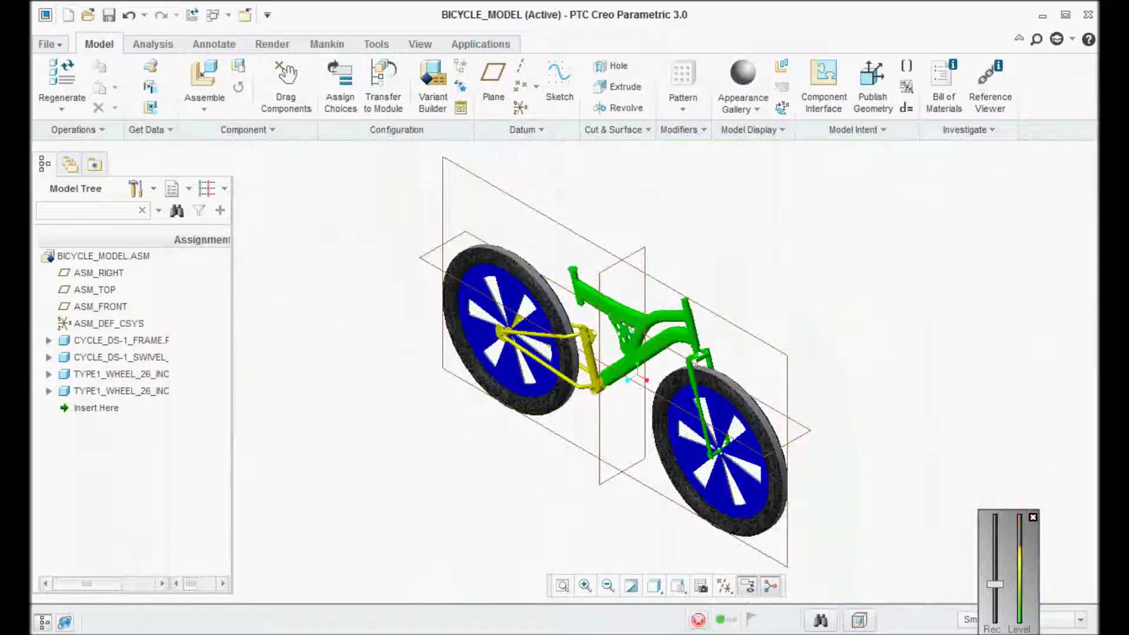
{"action": "key", "text": "ctrl+s"}
Widen the model tree and save the assembly with the datum planes hidden
{"action": "left_click_drag", "start_coordinate": [170, 240], "coordinate": [206, 239]}
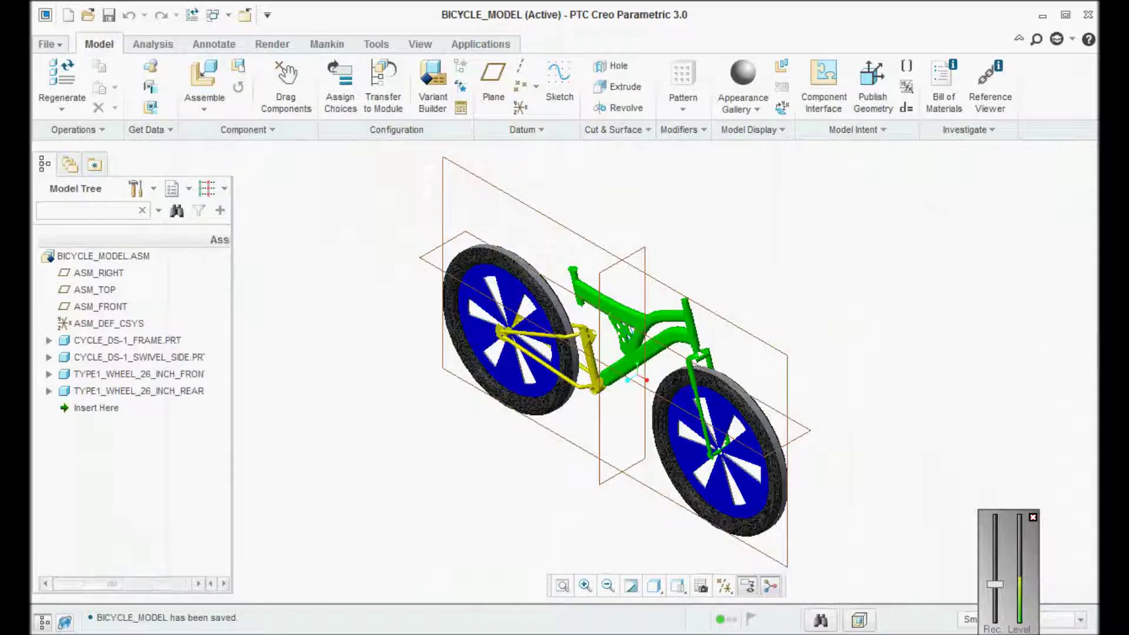
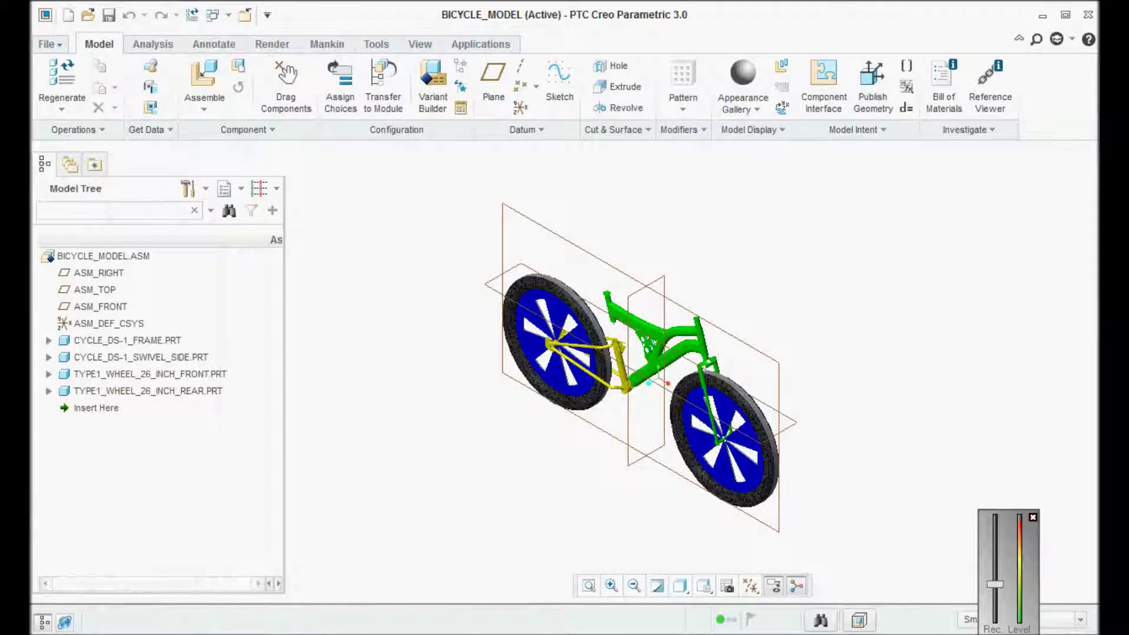
{"action": "left_click", "coordinate": [751, 586]}
{"action": "left_click", "coordinate": [807, 563]}
{"action": "key", "text": "Escape"}
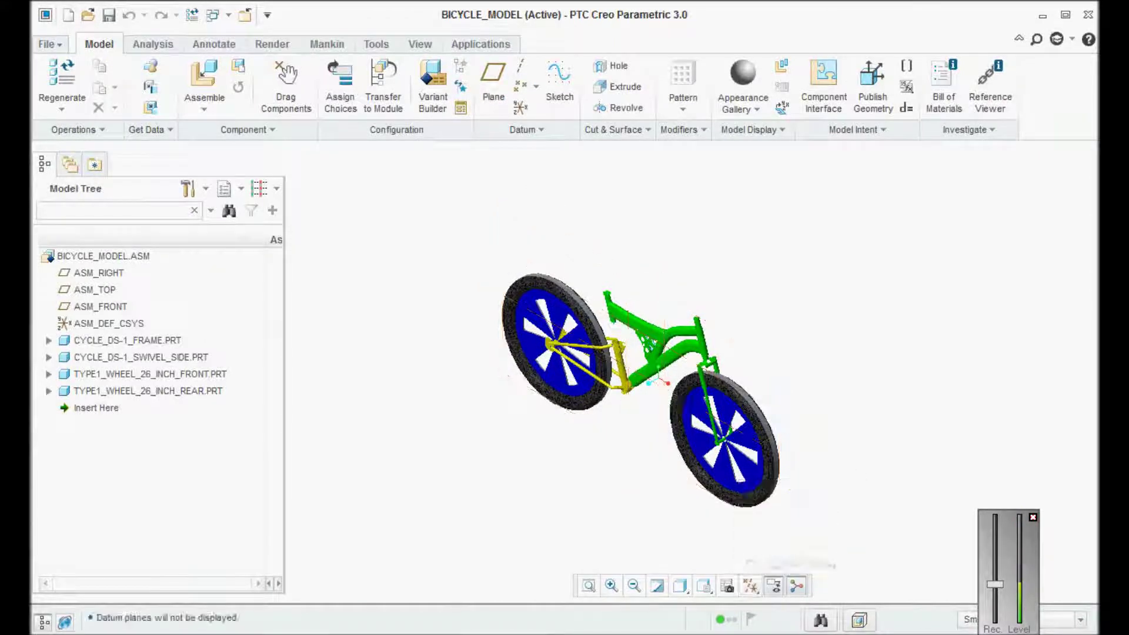
{"action": "key", "text": "ctrl+s"}
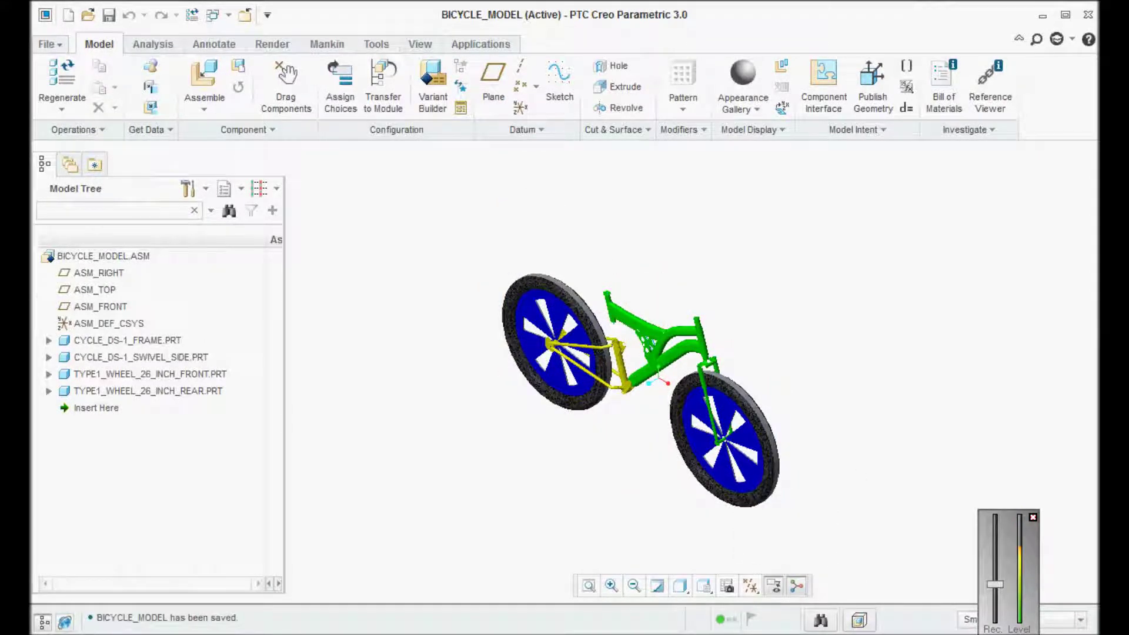
{"action": "left_click", "coordinate": [103, 256]}
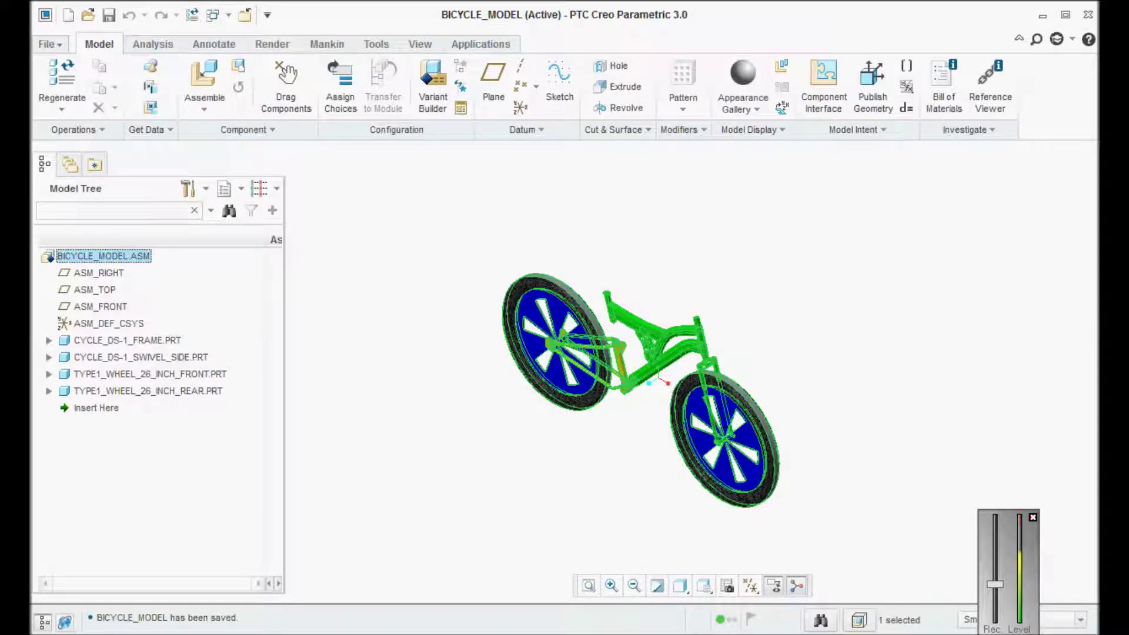
{"action": "key", "text": "Escape"}
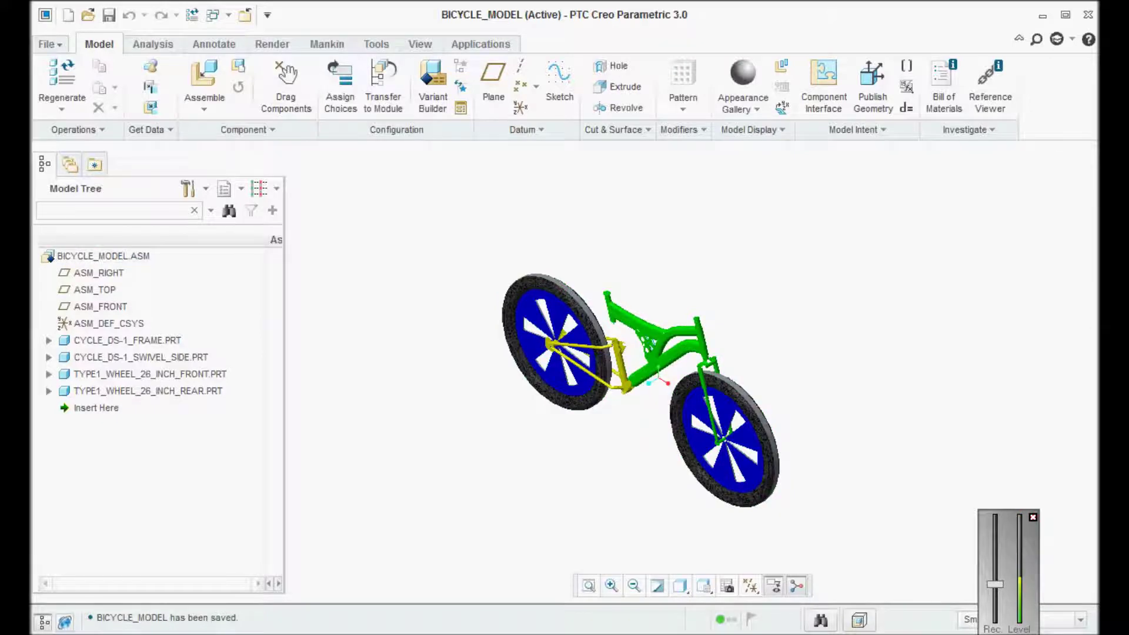
Start transferring type1_wheel_26_inch_front.prt to a module, with opening the module for tag review after transfer turned off
{"action": "left_click", "coordinate": [150, 374]}
{"action": "right_click", "coordinate": [142, 374]}
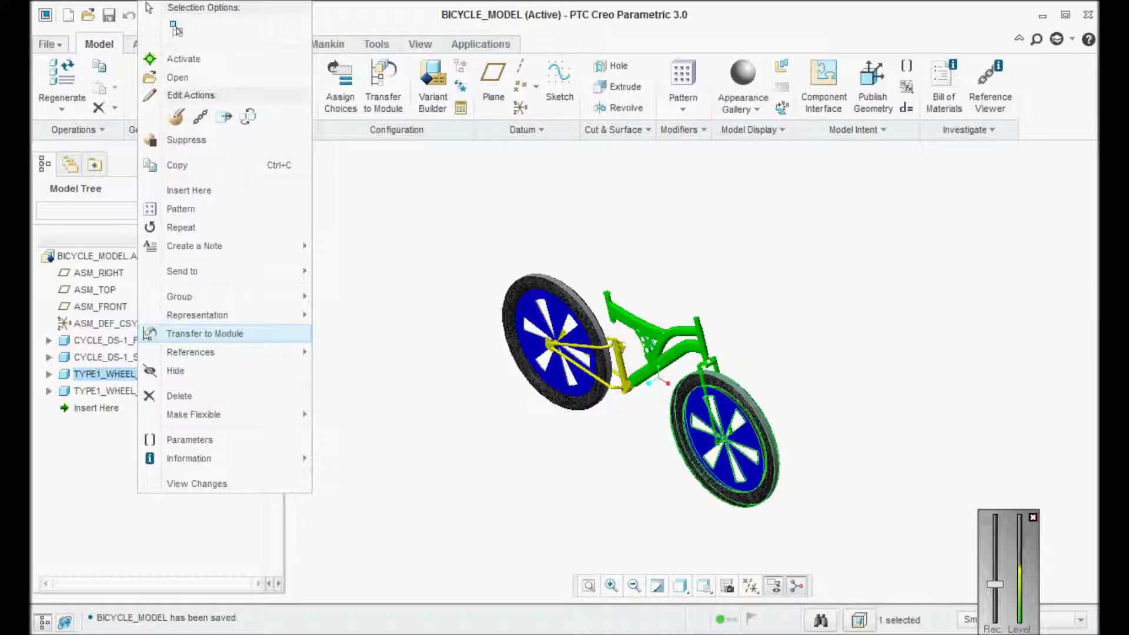
{"action": "left_click", "coordinate": [204, 333]}
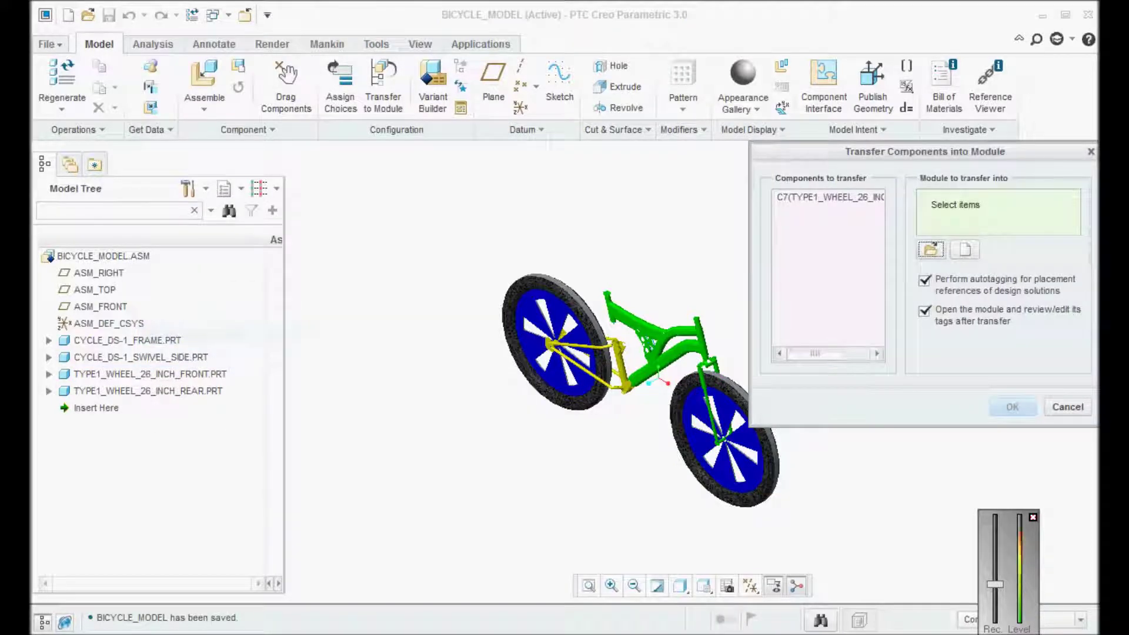
{"action": "left_click", "coordinate": [925, 311]}
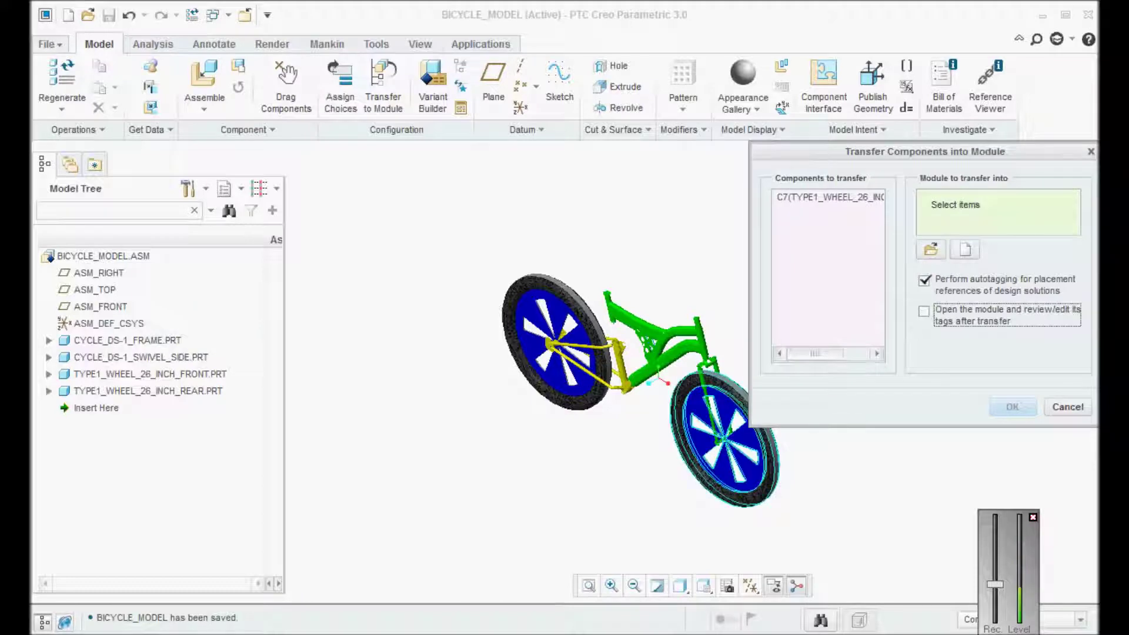
Create the configurable module fronttyre_type from the mmks_asm_module template as the transfer target, complete the transfer and save the assembly
{"action": "left_click", "coordinate": [965, 249]}
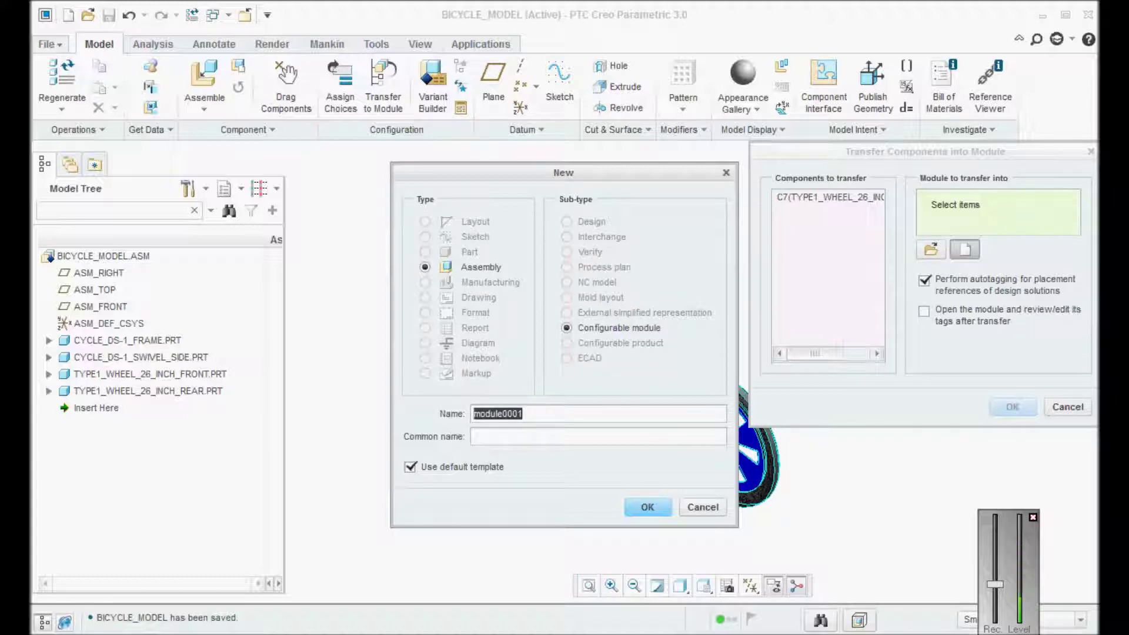
{"action": "type", "text": "fr"}
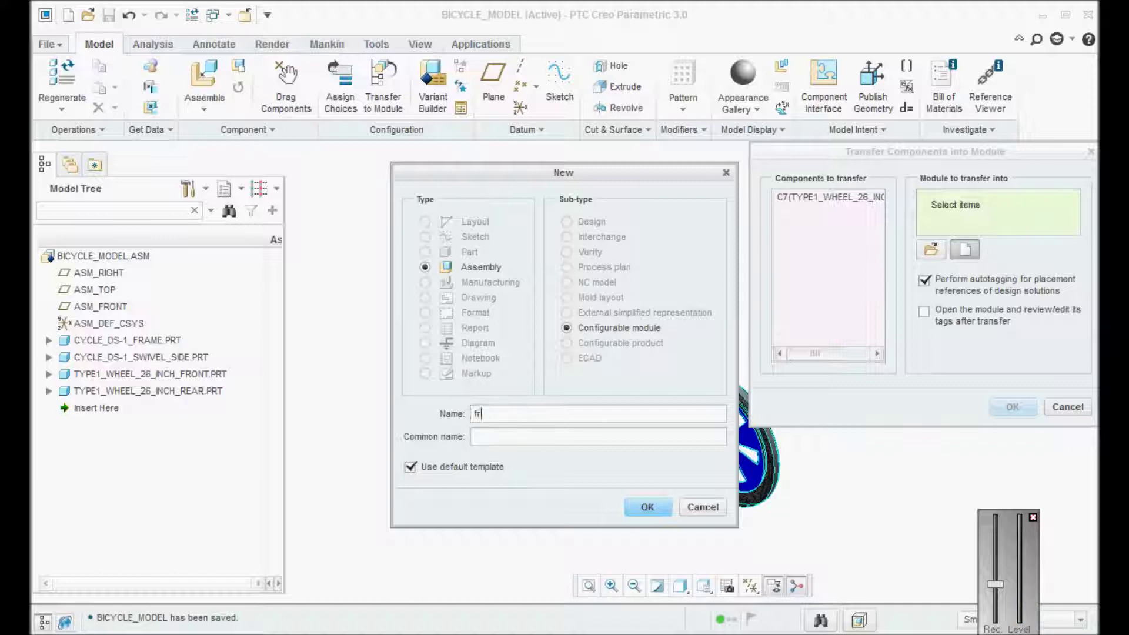
{"action": "type", "text": "onttyre_type"}
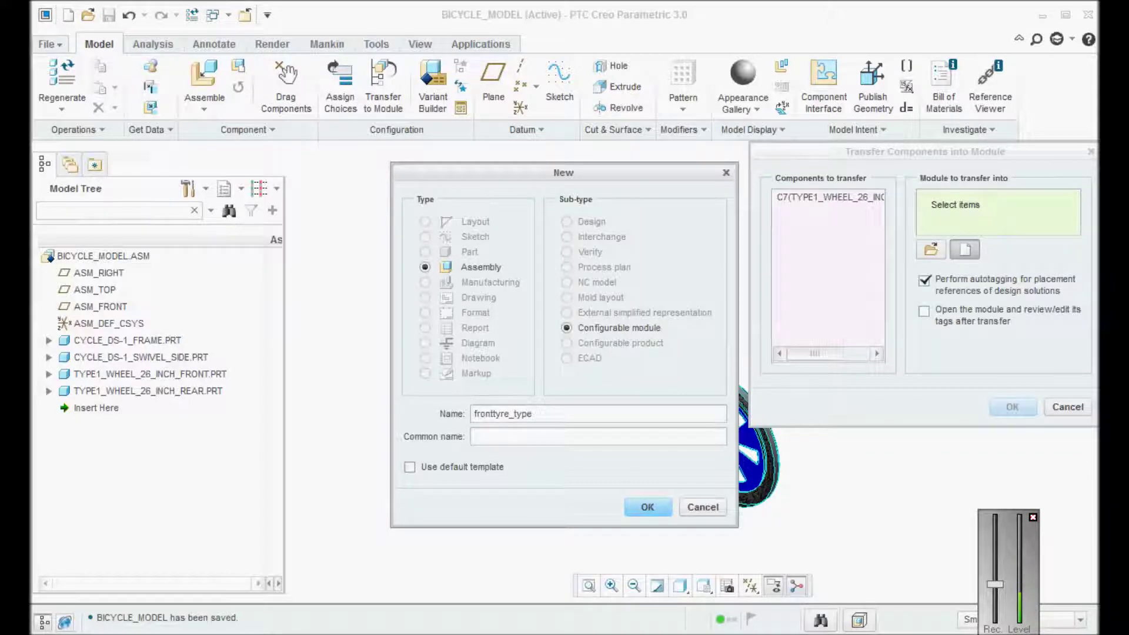
{"action": "key", "text": "Return"}
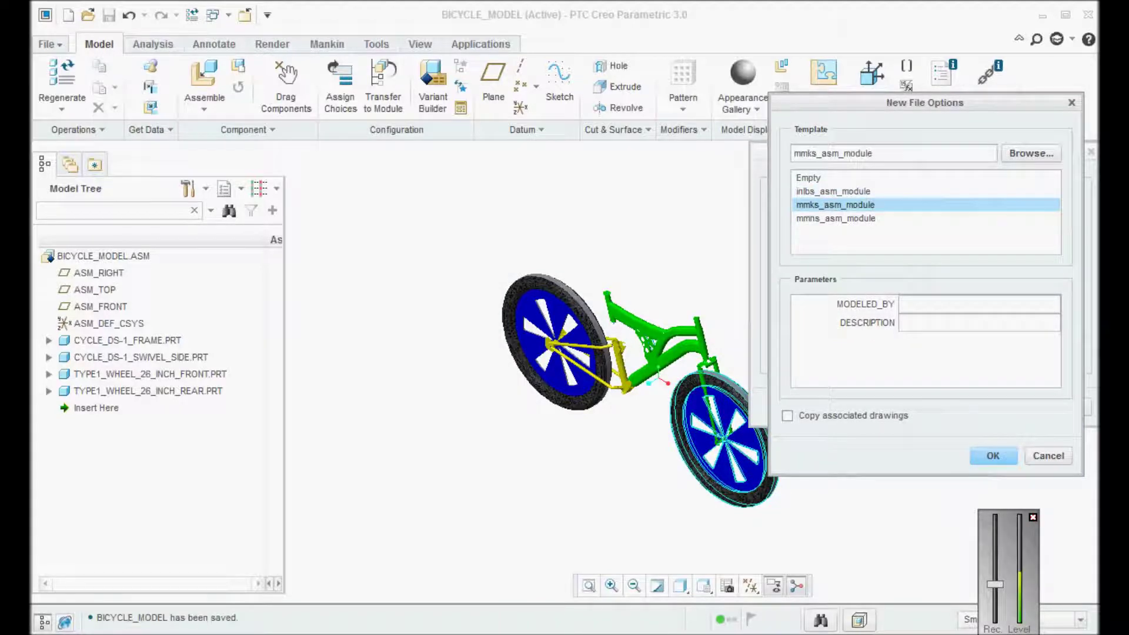
{"action": "key", "text": "Return"}
{"action": "key", "text": "Return"}
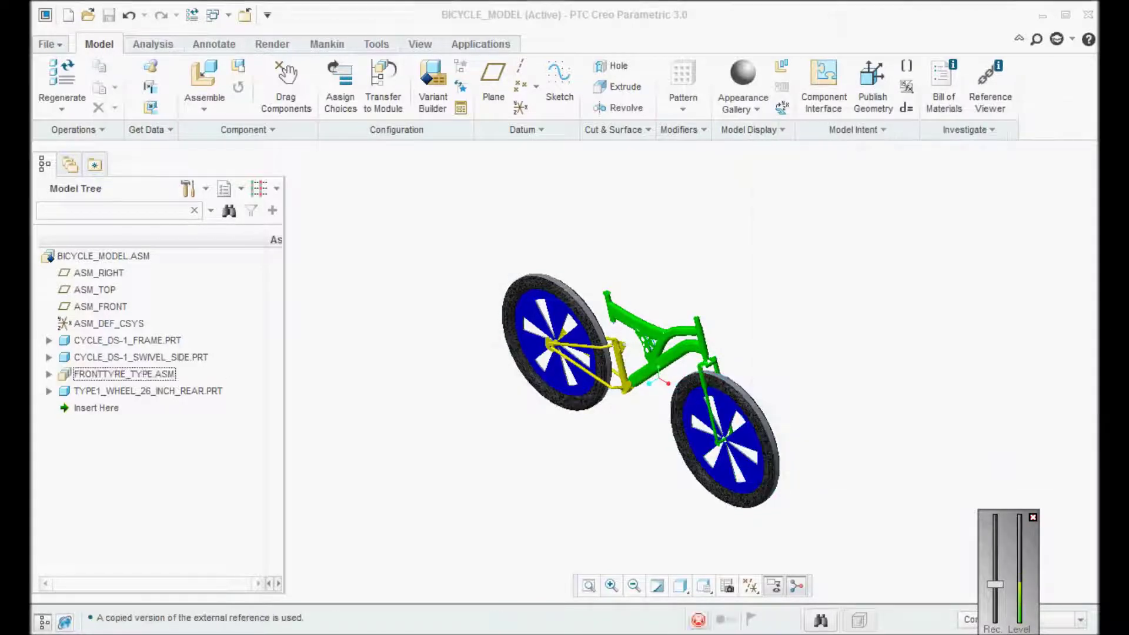
{"action": "key", "text": "ctrl+s"}
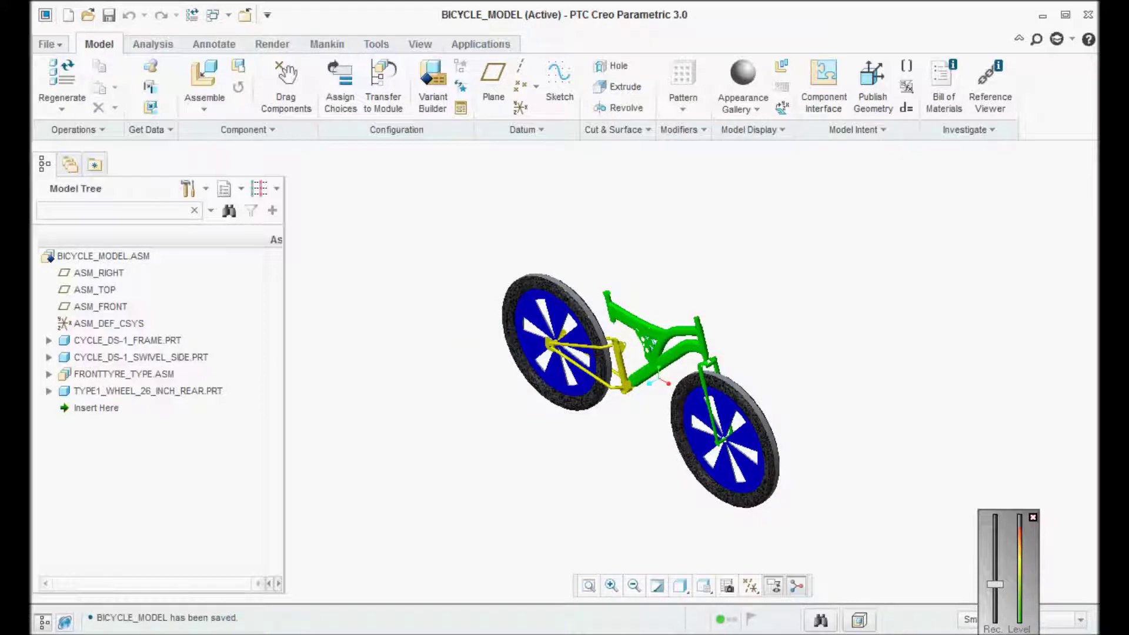
Start transferring type1_wheel_26_inch_rear.prt to a new module, with opening the module for tag review after transfer turned off
{"action": "right_click", "coordinate": [103, 390]}
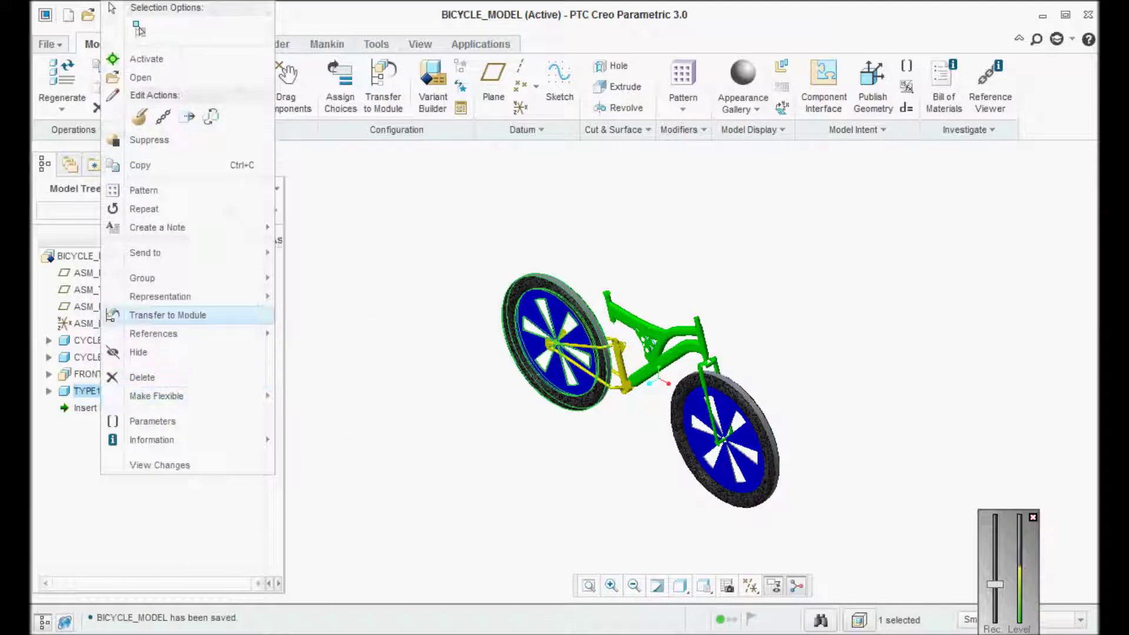
{"action": "left_click", "coordinate": [168, 315]}
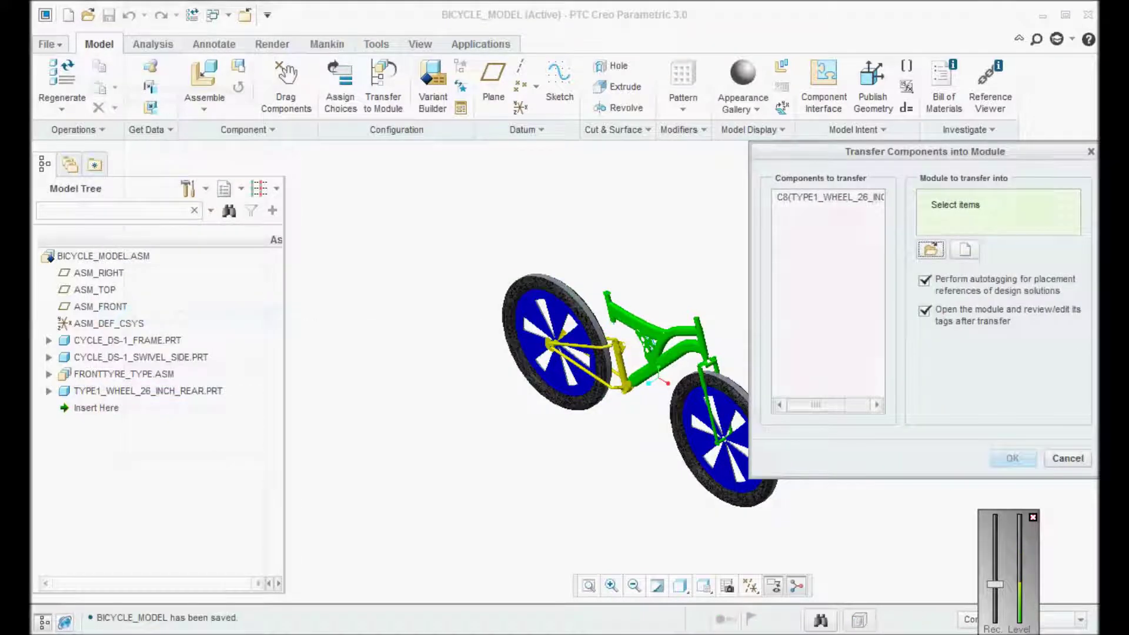
{"action": "left_click", "coordinate": [965, 249]}
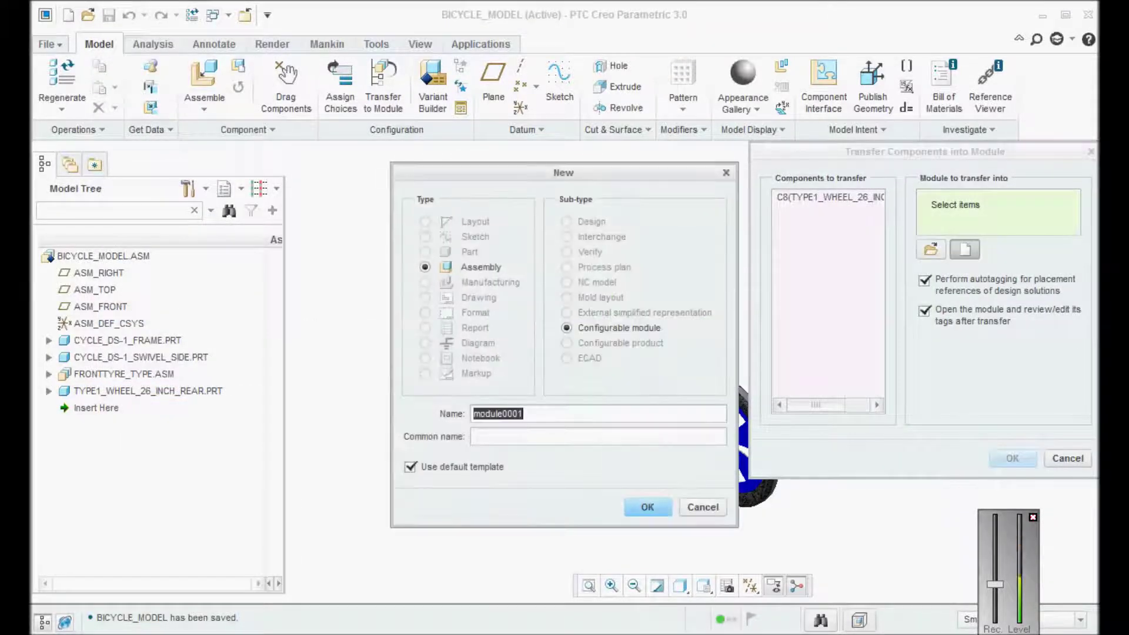
{"action": "left_click", "coordinate": [702, 507]}
{"action": "left_click", "coordinate": [924, 311]}
{"action": "left_click", "coordinate": [965, 249]}
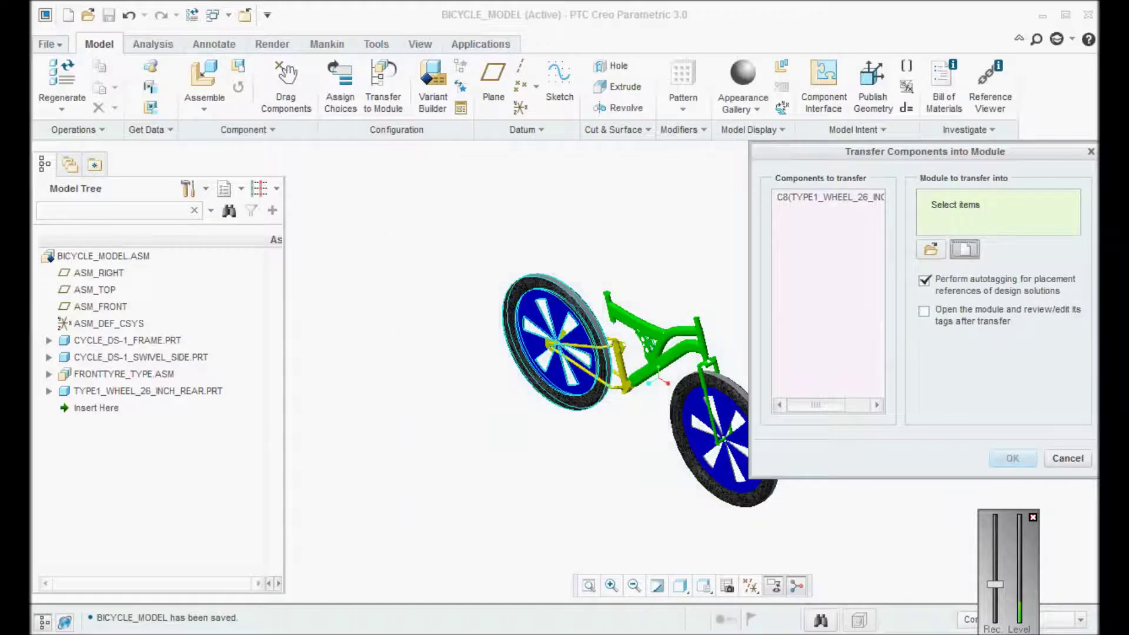
Create the configurable module reartyre_type from the mmks_asm_module template, complete the rear wheel transfer and save the assembly
{"action": "left_click", "coordinate": [410, 467]}
{"action": "left_click_drag", "start_coordinate": [525, 414], "coordinate": [468, 414]}
{"action": "type", "text": "rea"}
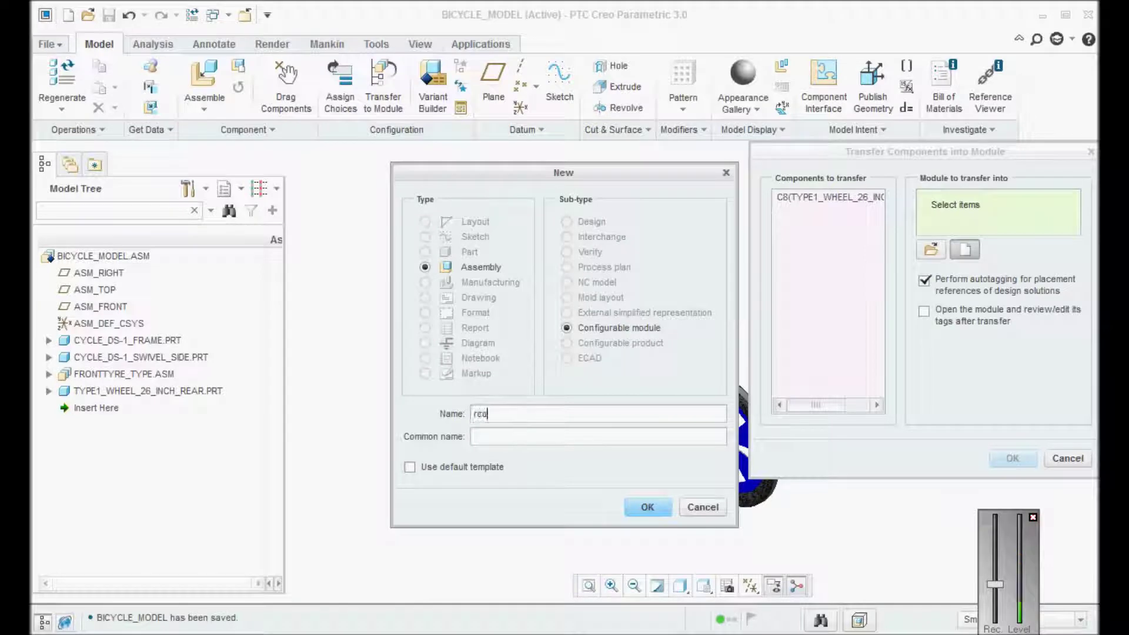
{"action": "type", "text": "rtyre_type"}
{"action": "left_click", "coordinate": [648, 508]}
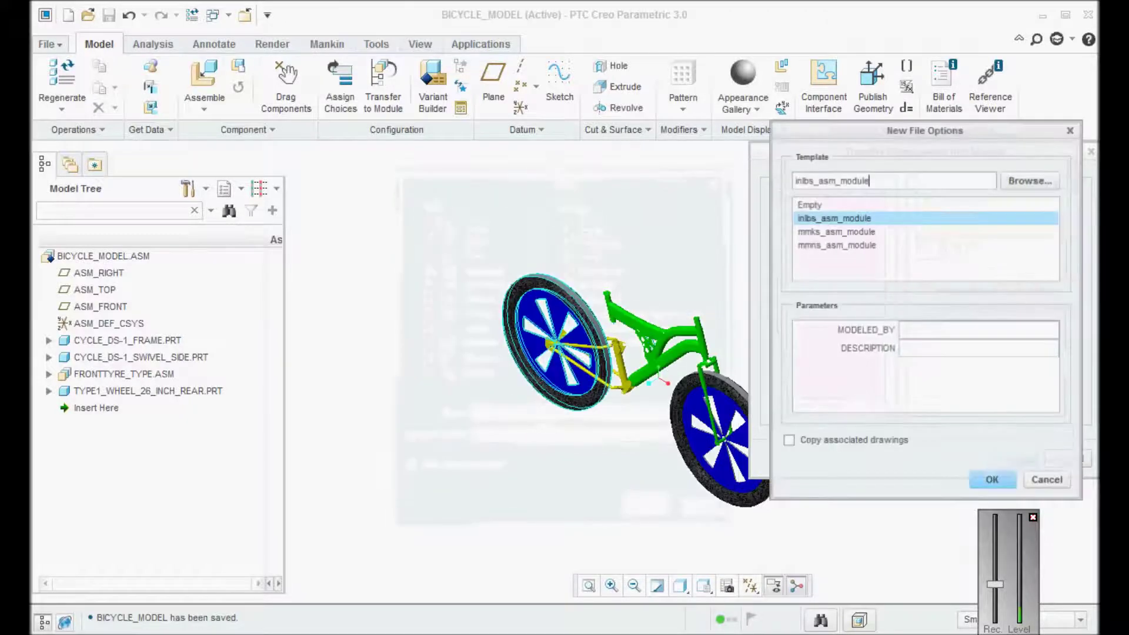
{"action": "left_click", "coordinate": [837, 231]}
{"action": "left_click", "coordinate": [992, 481]}
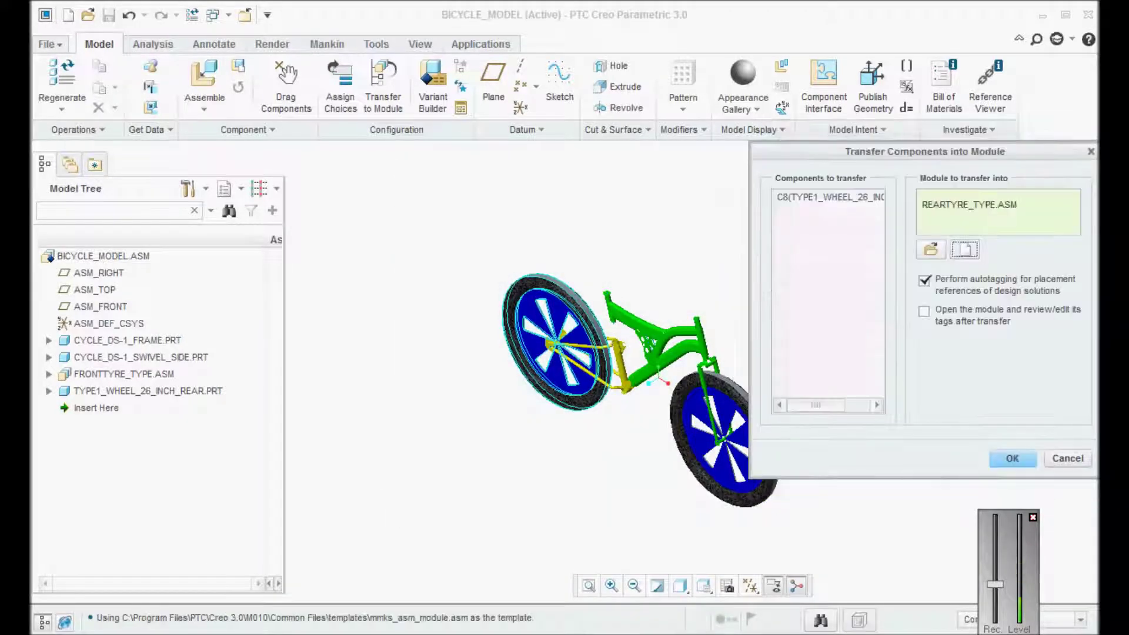
{"action": "left_click", "coordinate": [1011, 458]}
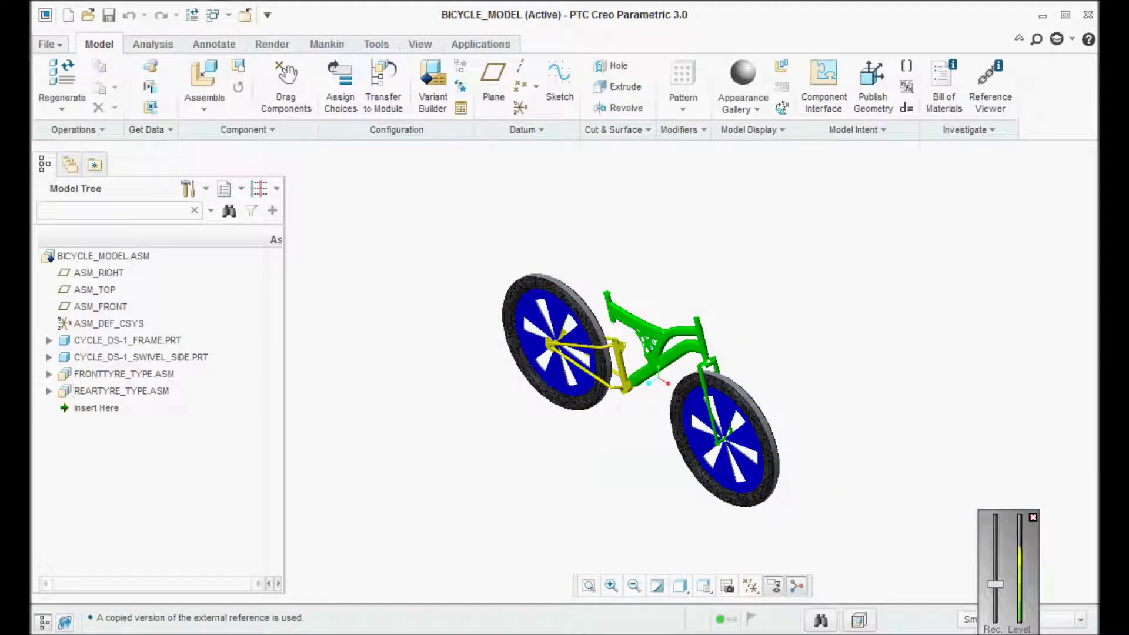
{"action": "key", "text": "ctrl+s"}
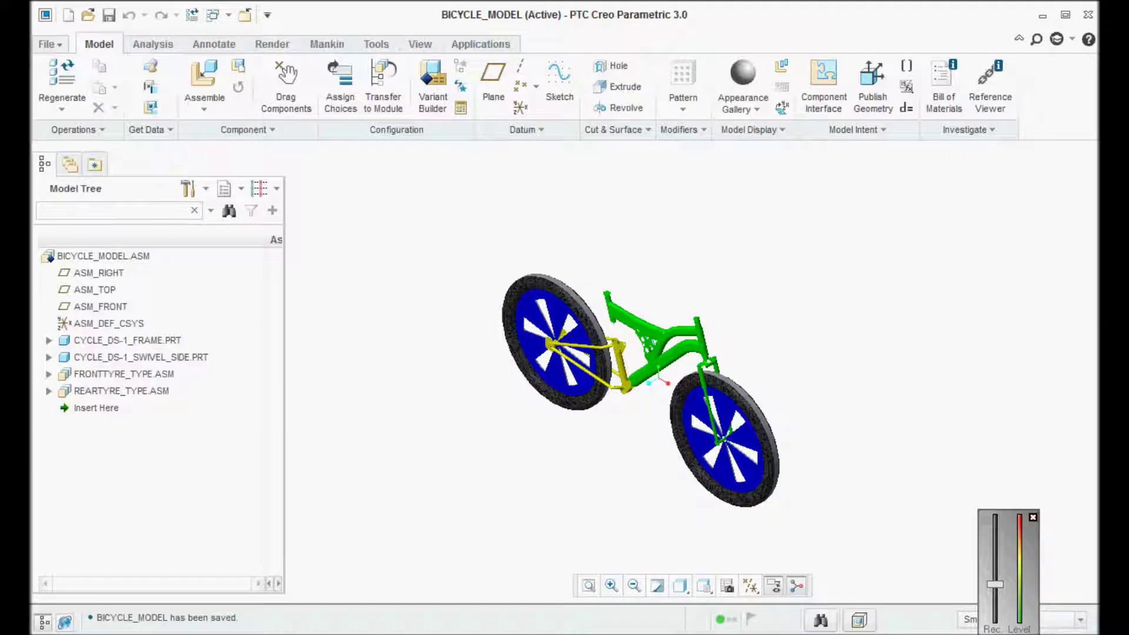
Open the FRONTTYRE_TYPE module and add type2_wheel_26_inch_front.prt as a module variant
{"action": "right_click", "coordinate": [107, 374]}
{"action": "left_click", "coordinate": [146, 78]}
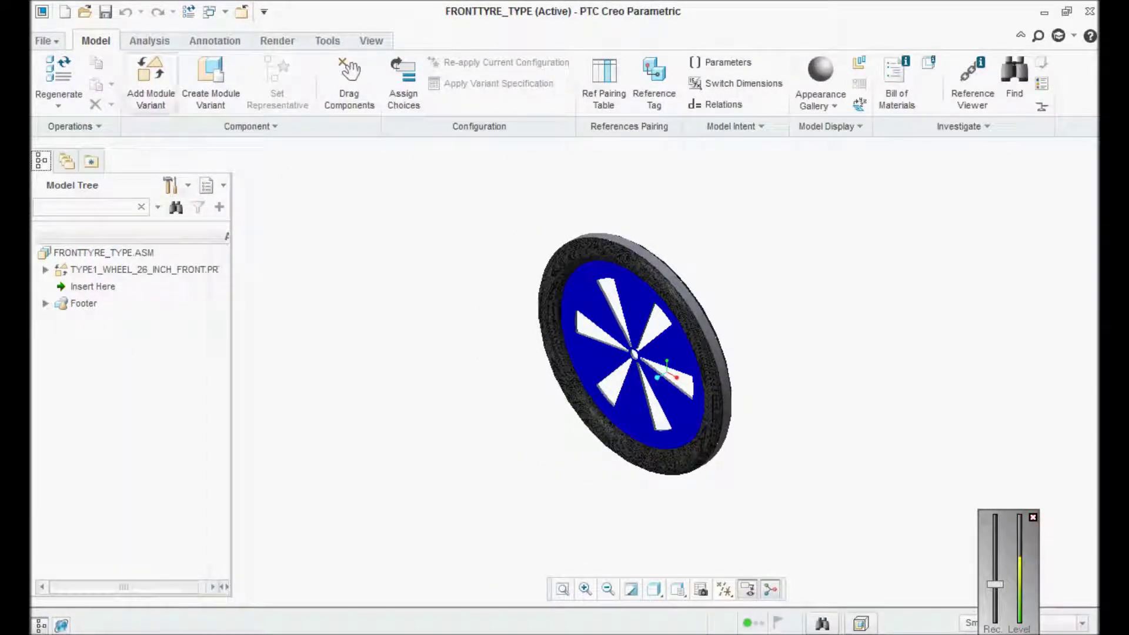
{"action": "left_click", "coordinate": [150, 83]}
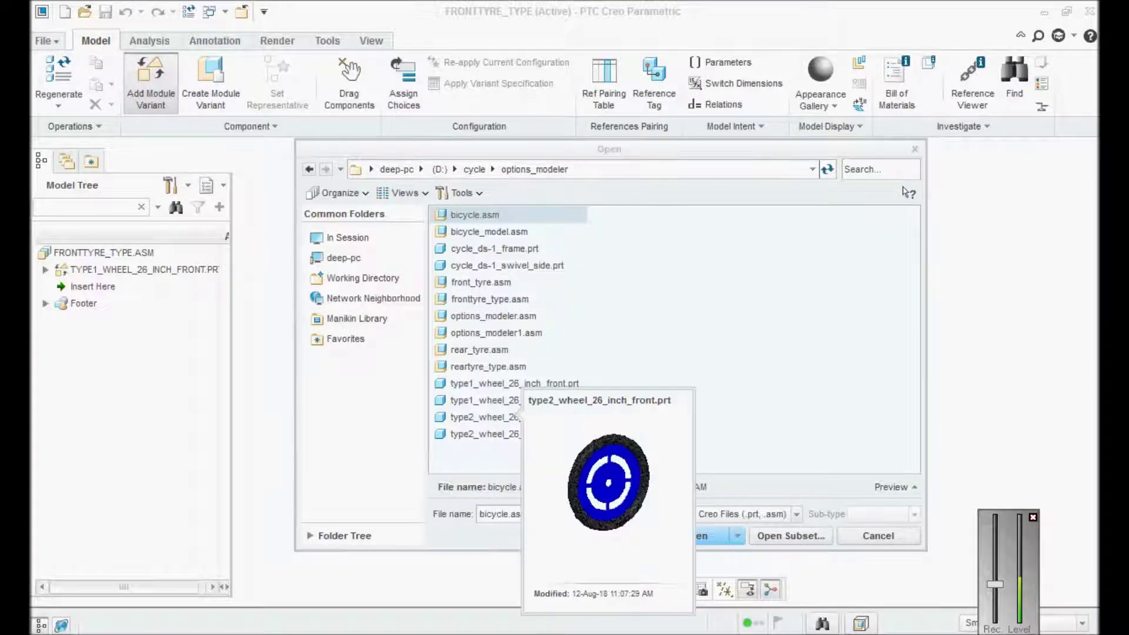
{"action": "left_click", "coordinate": [515, 417]}
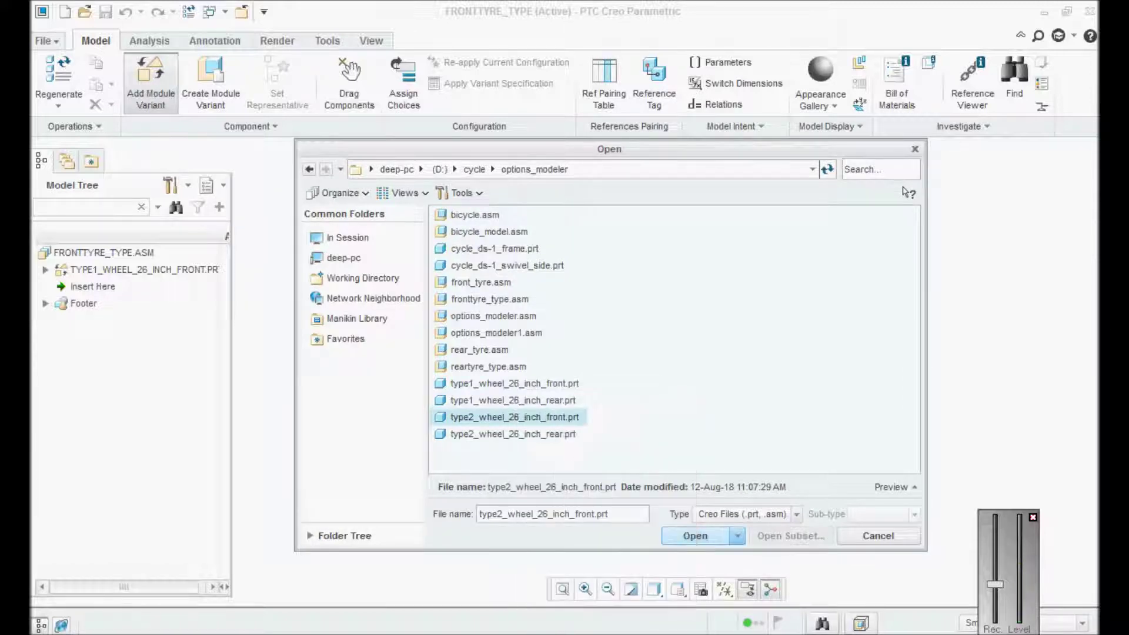
{"action": "left_click", "coordinate": [695, 536]}
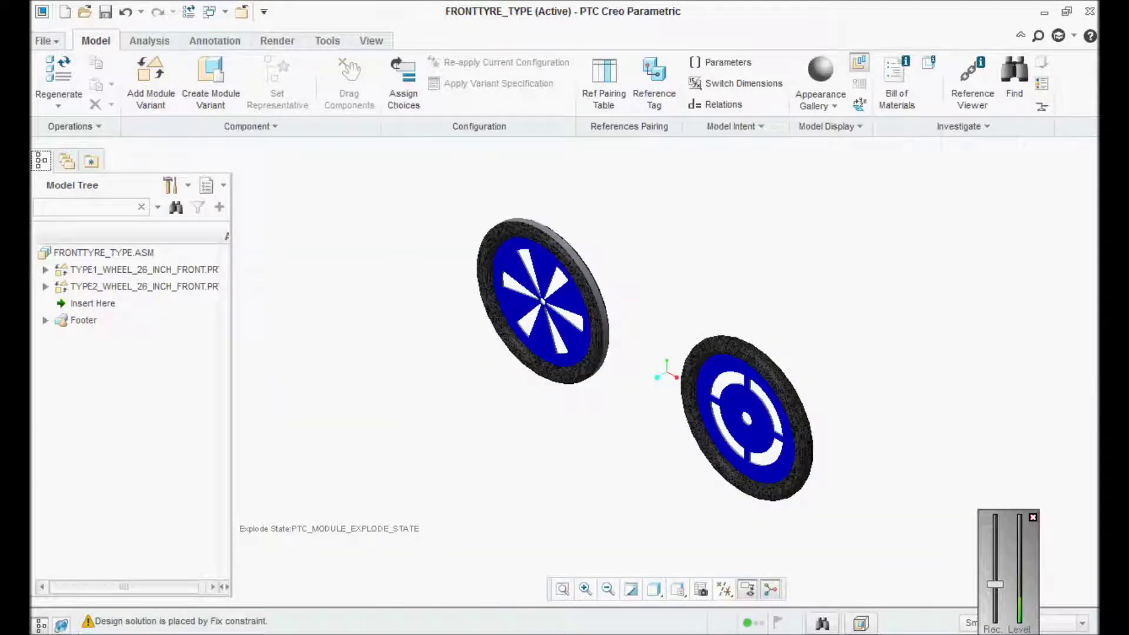
In the reference pairing table, make the type 1 front wheel the active component, add the type 2 front wheel to pair, and evaluate the pairing
{"action": "left_click", "coordinate": [604, 82]}
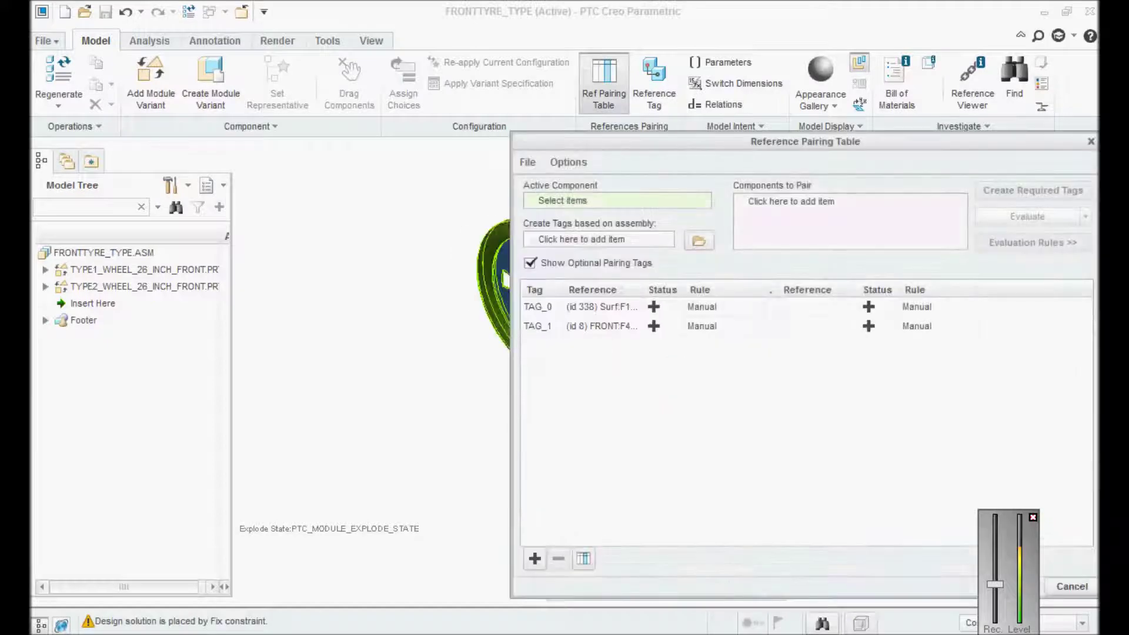
{"action": "scroll", "coordinate": [454, 229], "scroll_direction": "down", "scroll_amount": 2}
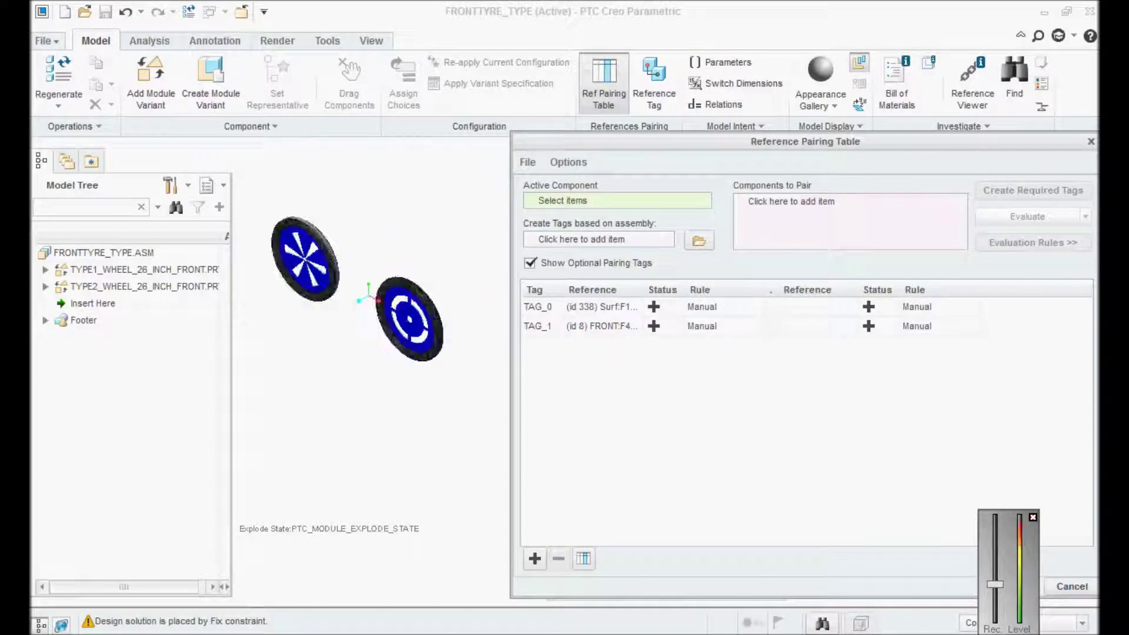
{"action": "left_click_drag", "start_coordinate": [706, 142], "coordinate": [630, 53]}
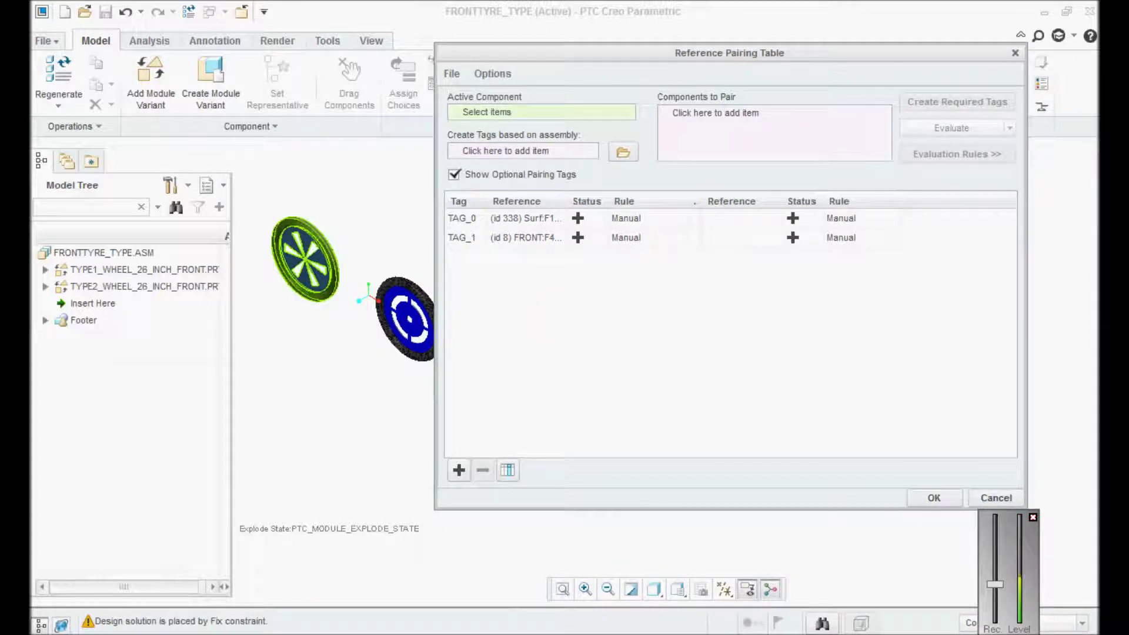
{"action": "left_click", "coordinate": [144, 270]}
{"action": "left_click", "coordinate": [715, 113]}
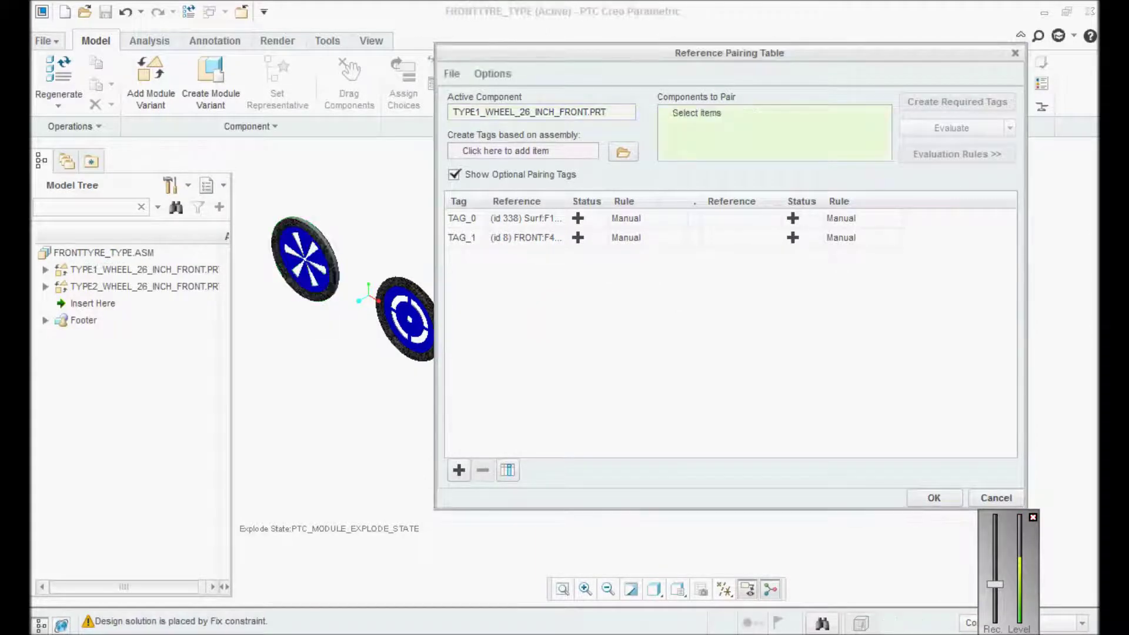
{"action": "left_click", "coordinate": [144, 287]}
{"action": "left_click", "coordinate": [952, 129]}
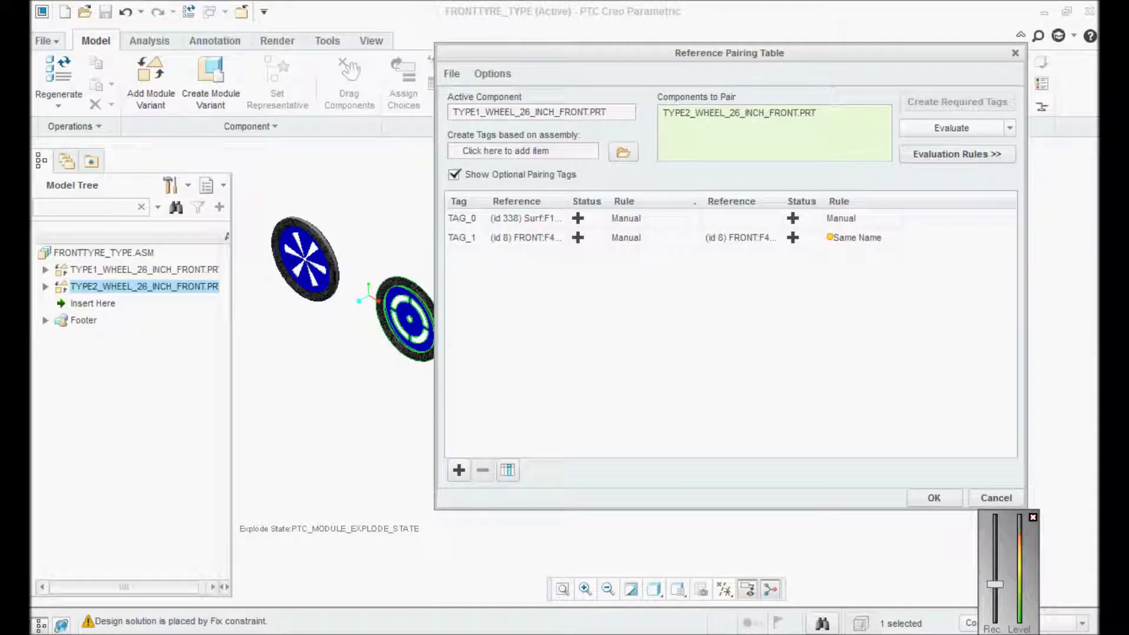
Pair TAG_0 with the centre hole surface of the type 2 front wheel, accept the pairing table and save
{"action": "left_click", "coordinate": [742, 219]}
{"action": "scroll", "coordinate": [410, 324], "scroll_direction": "down", "scroll_amount": 6}
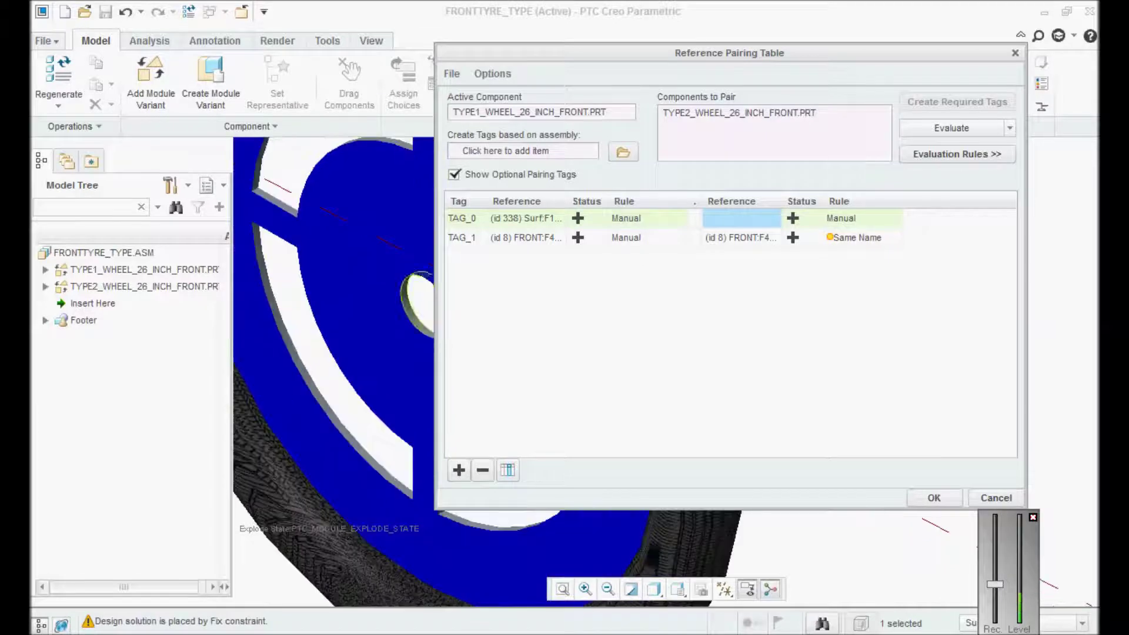
{"action": "left_click", "coordinate": [404, 290]}
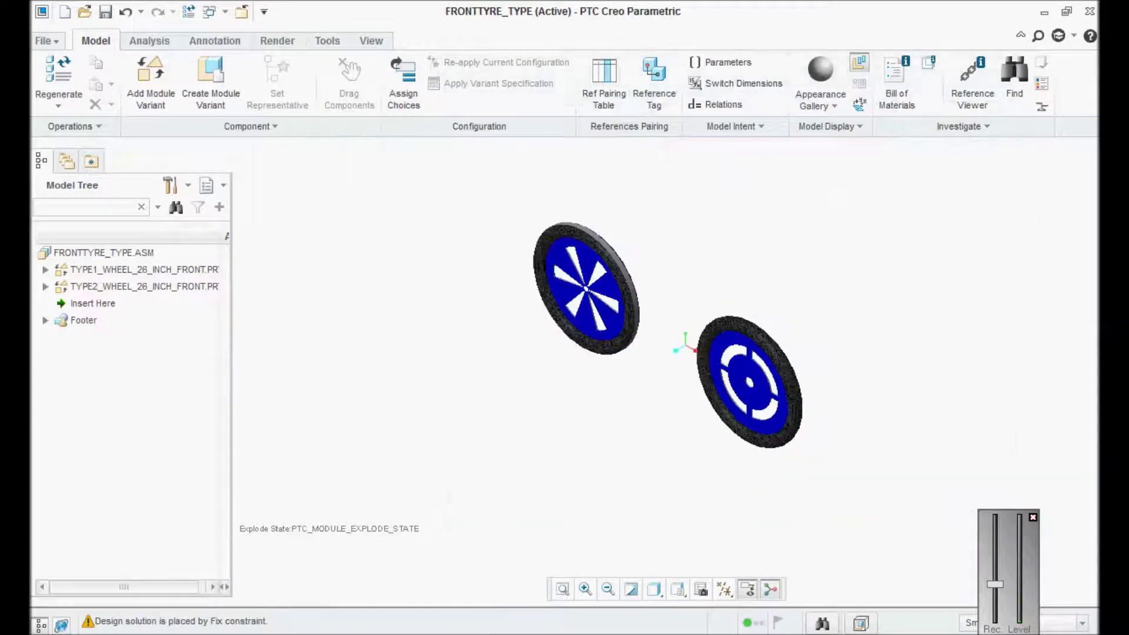
{"action": "key", "text": "ctrl+s"}
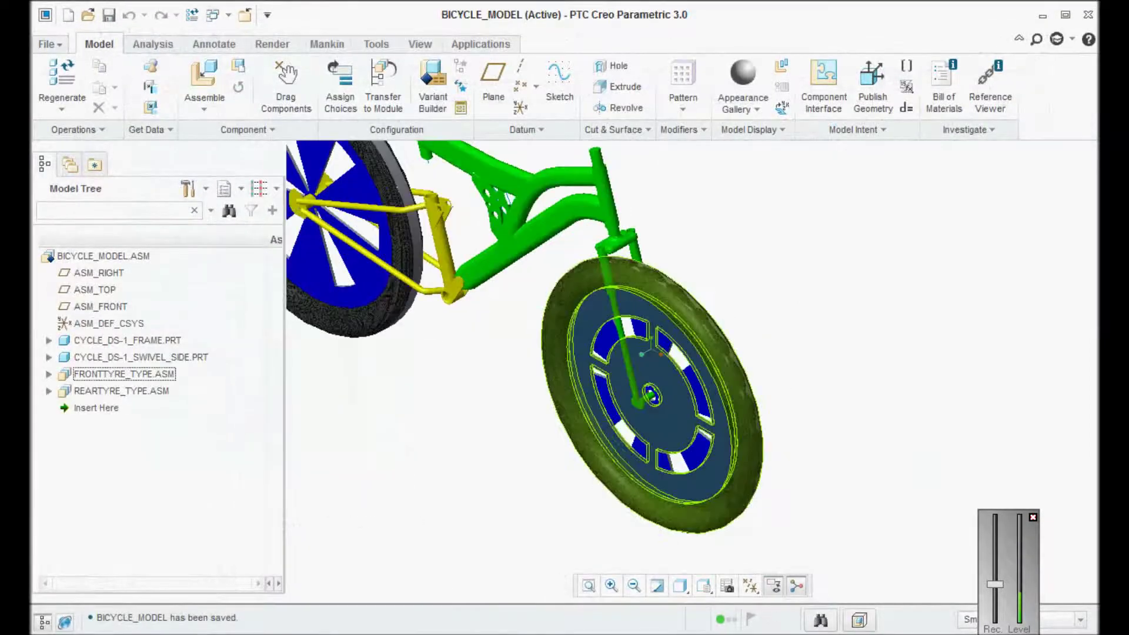
Examine the front wheel in the bicycle assembly and expand FRONTTYRE_TYPE.ASM in the model tree to show its variants
{"action": "scroll", "coordinate": [607, 378], "scroll_direction": "down", "scroll_amount": 5}
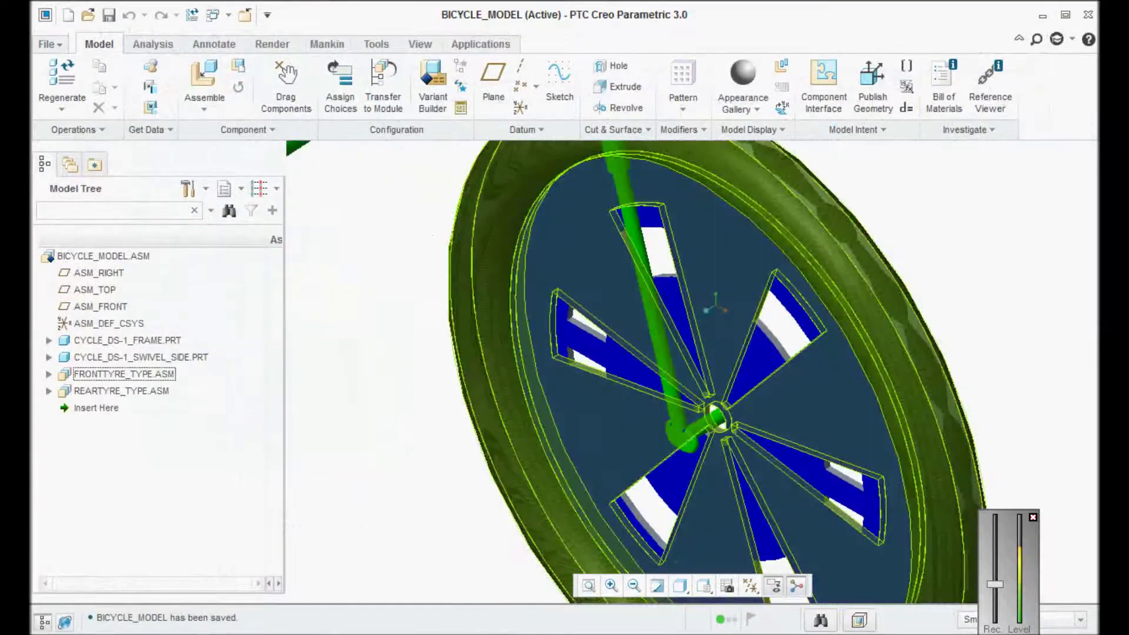
{"action": "scroll", "coordinate": [751, 419], "scroll_direction": "up", "scroll_amount": 6}
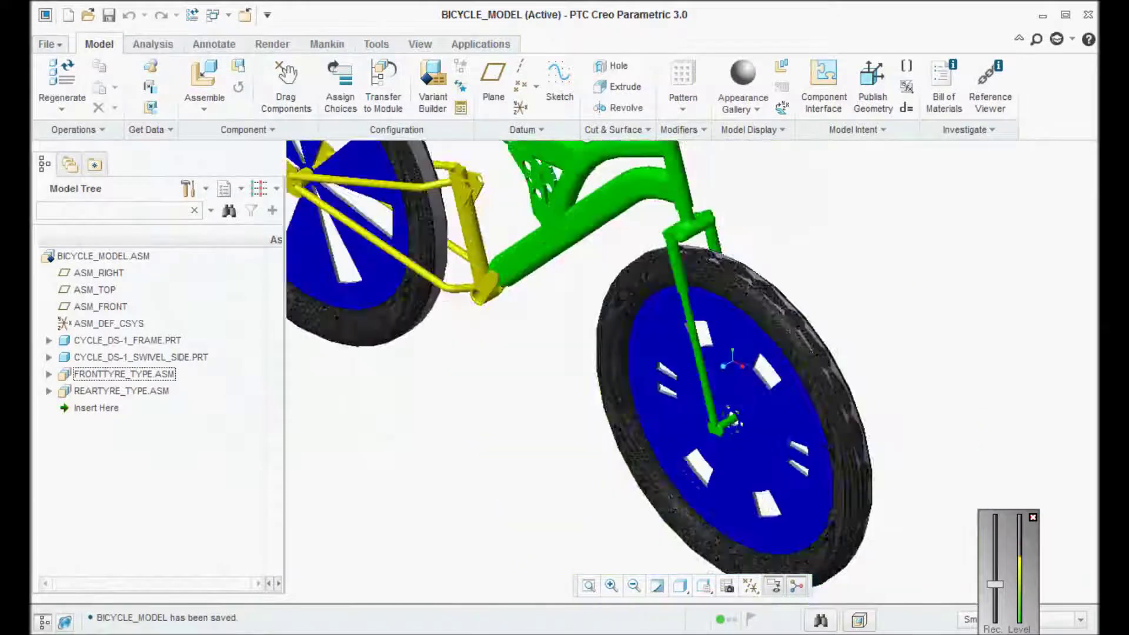
{"action": "left_click", "coordinate": [49, 374]}
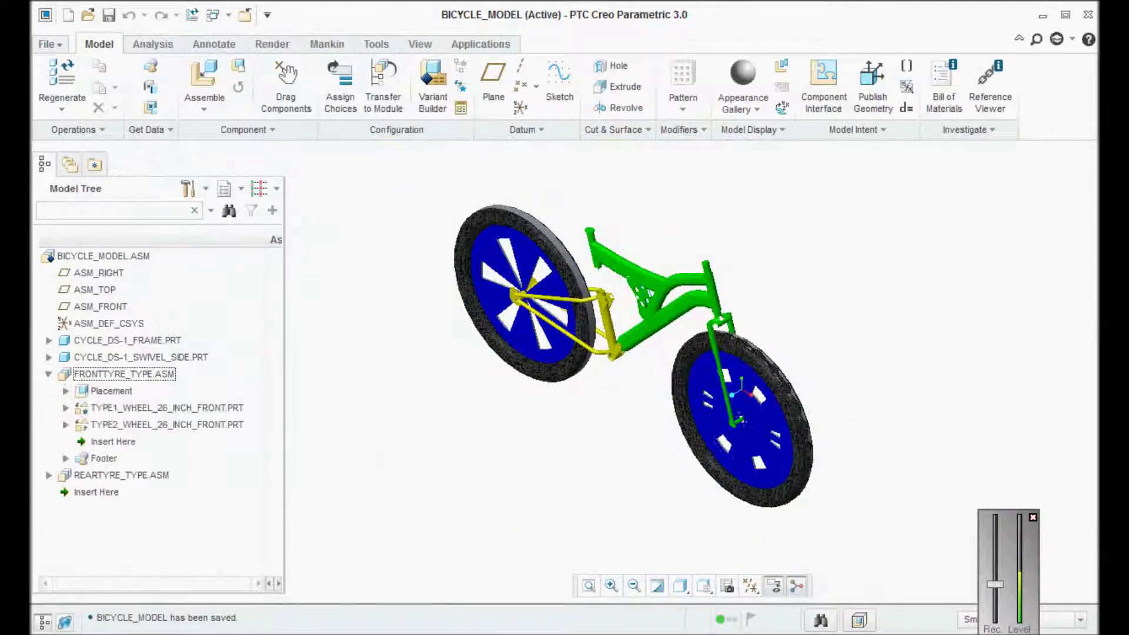
Open the REARTYRE_TYPE module and add type2_wheel_26_inch_rear.prt as a module variant
{"action": "left_click", "coordinate": [49, 374]}
{"action": "right_click", "coordinate": [87, 391]}
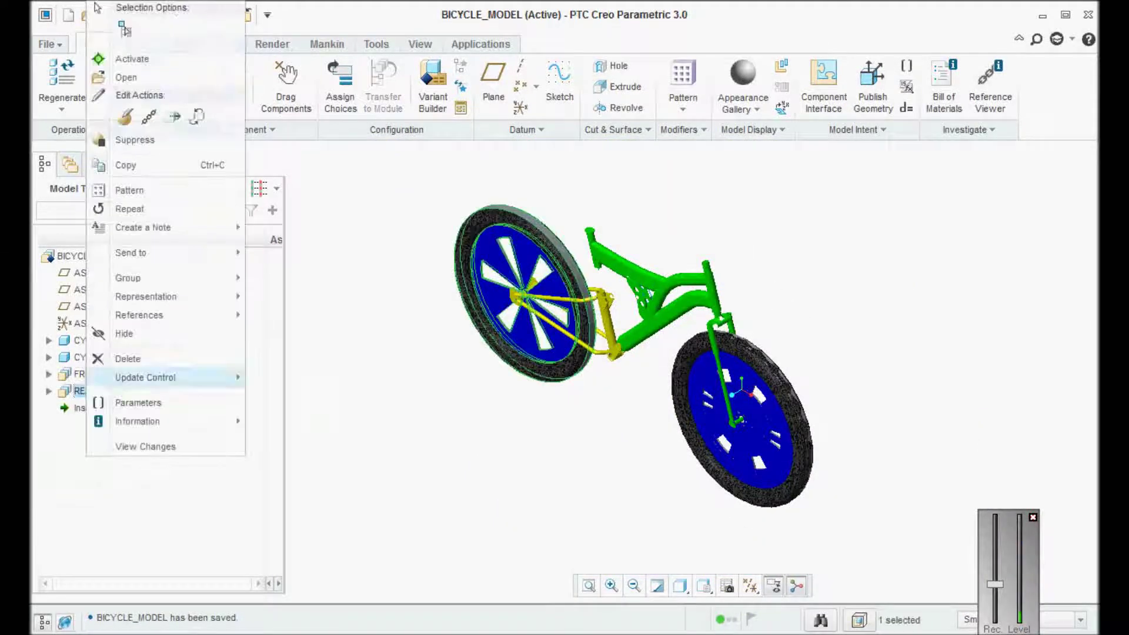
{"action": "left_click", "coordinate": [126, 77]}
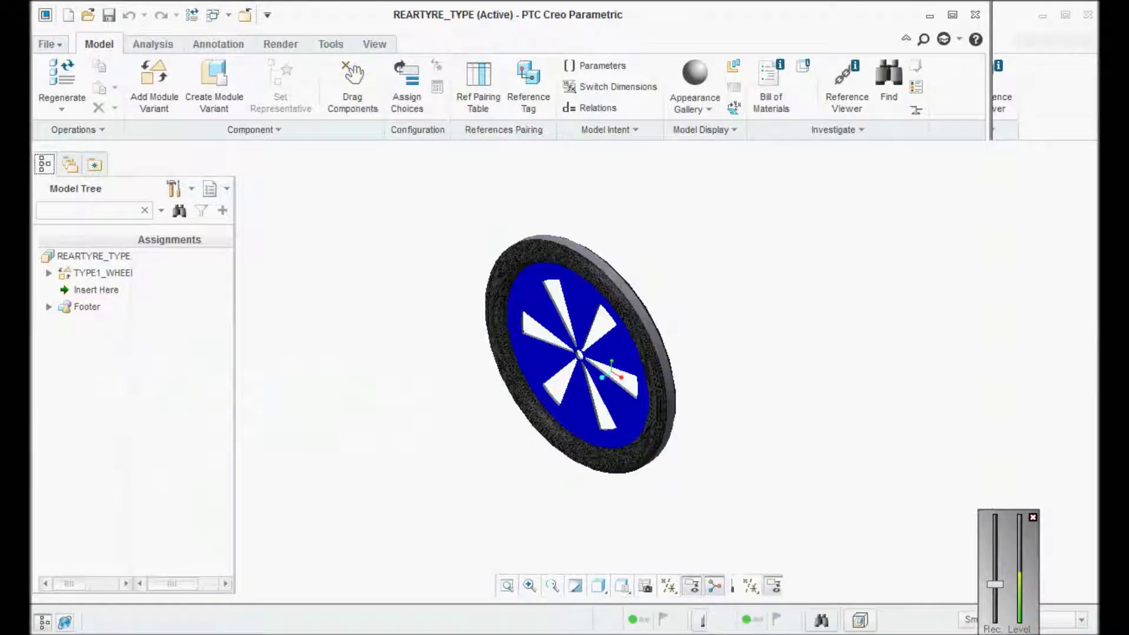
{"action": "left_click", "coordinate": [154, 85]}
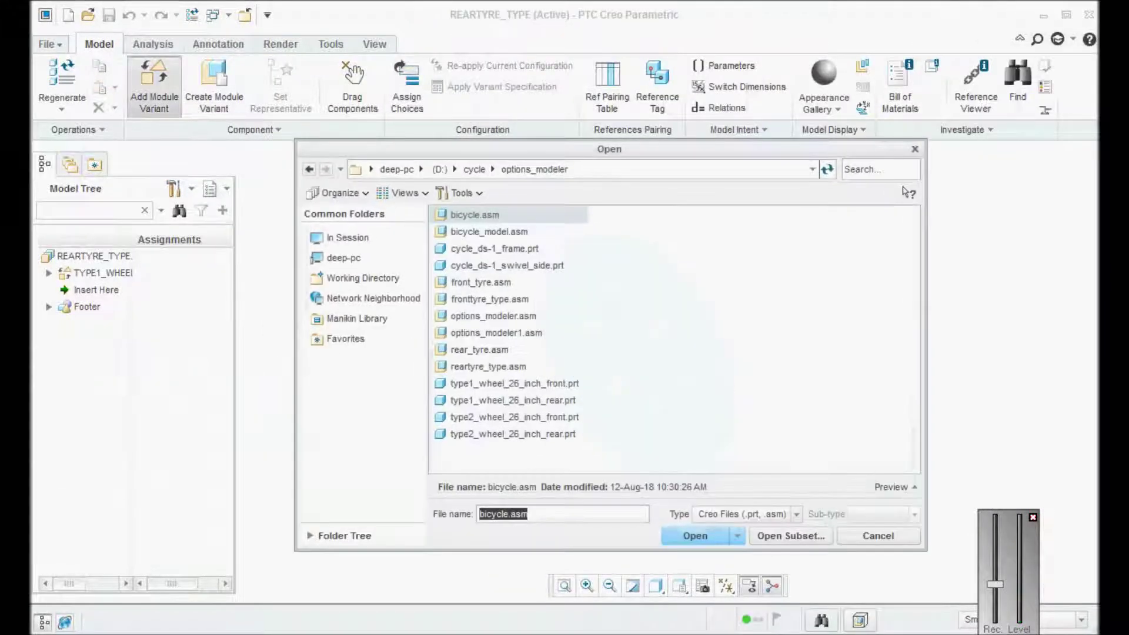
{"action": "left_click", "coordinate": [499, 434]}
{"action": "key", "text": "Return"}
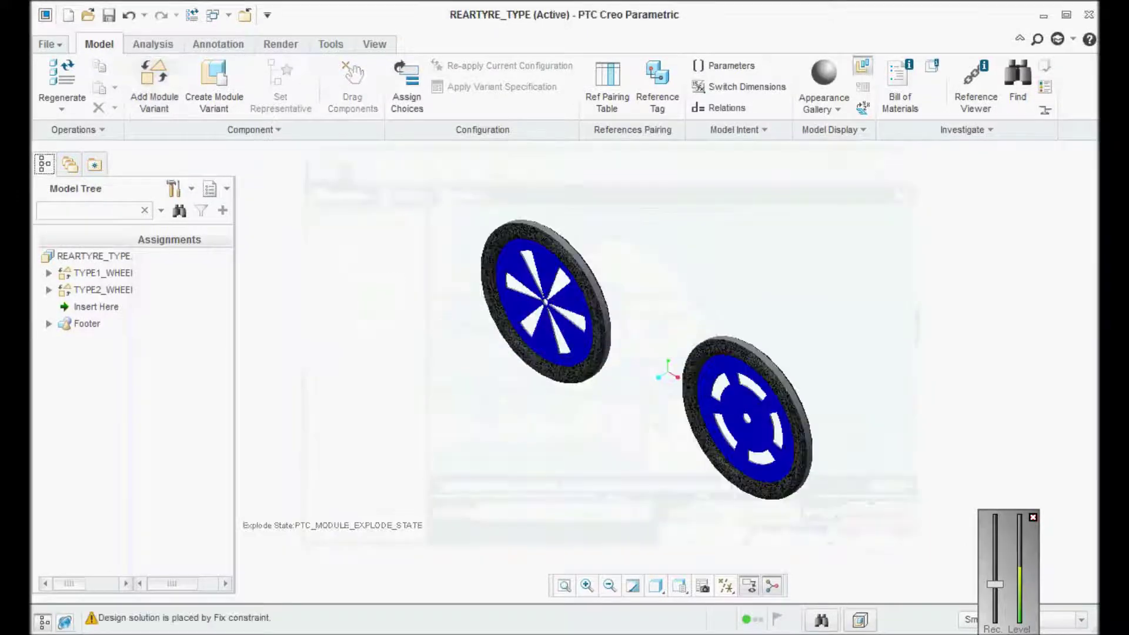
In the reference pairing table, make the type 1 rear wheel the active component, add the type 2 rear wheel to pair, and evaluate the pairing
{"action": "left_click", "coordinate": [606, 86]}
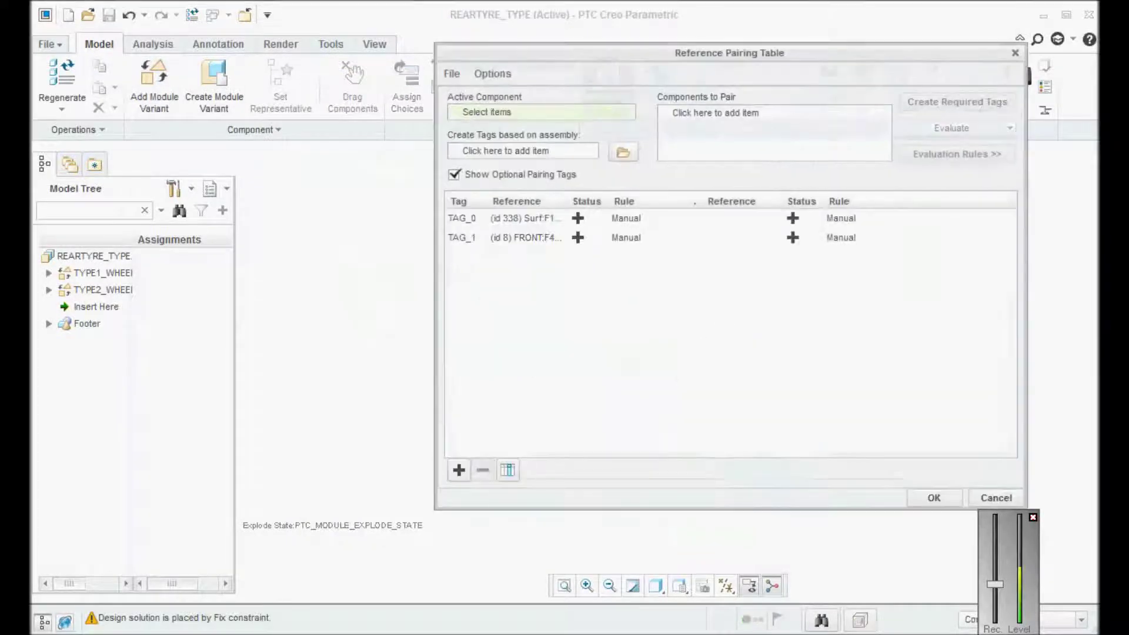
{"action": "left_click", "coordinate": [103, 273]}
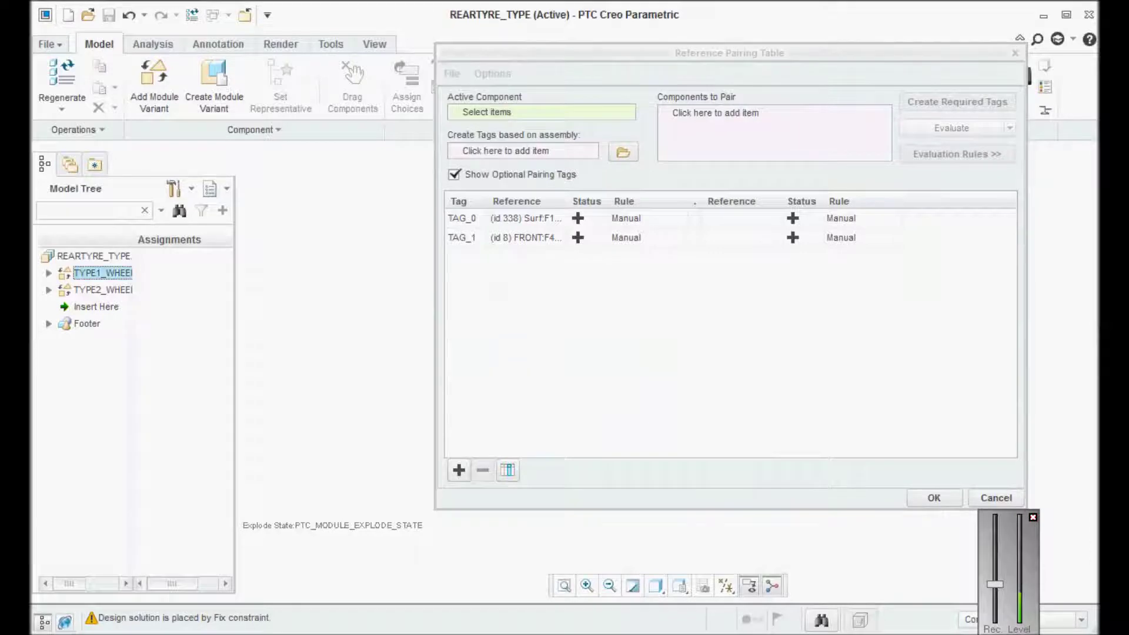
{"action": "left_click", "coordinate": [774, 133]}
{"action": "left_click", "coordinate": [103, 290]}
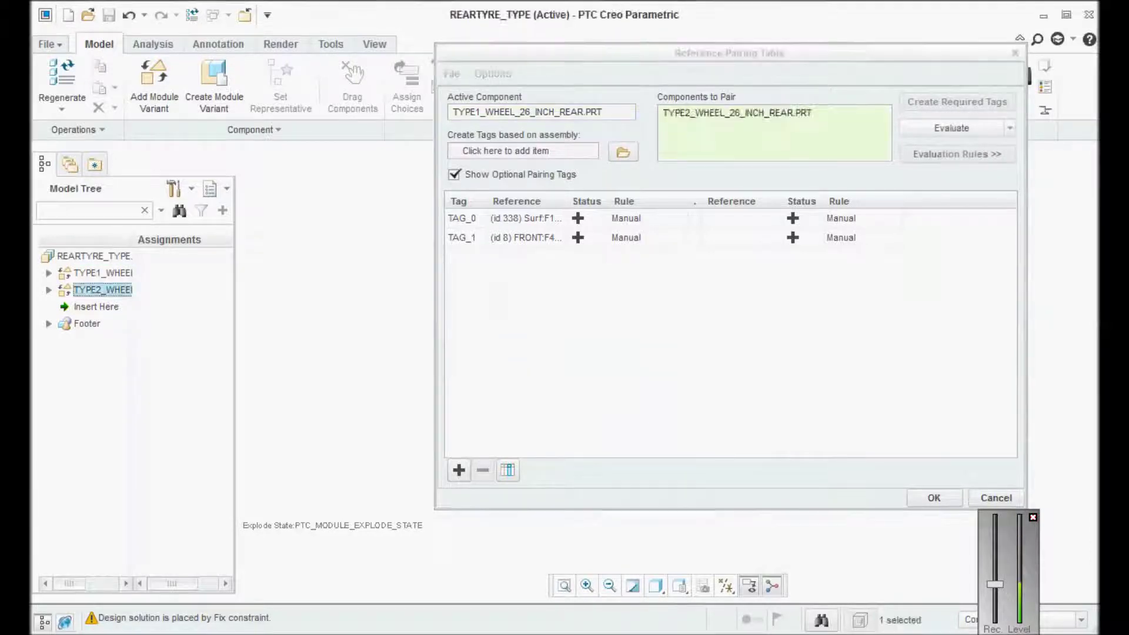
{"action": "left_click", "coordinate": [952, 128]}
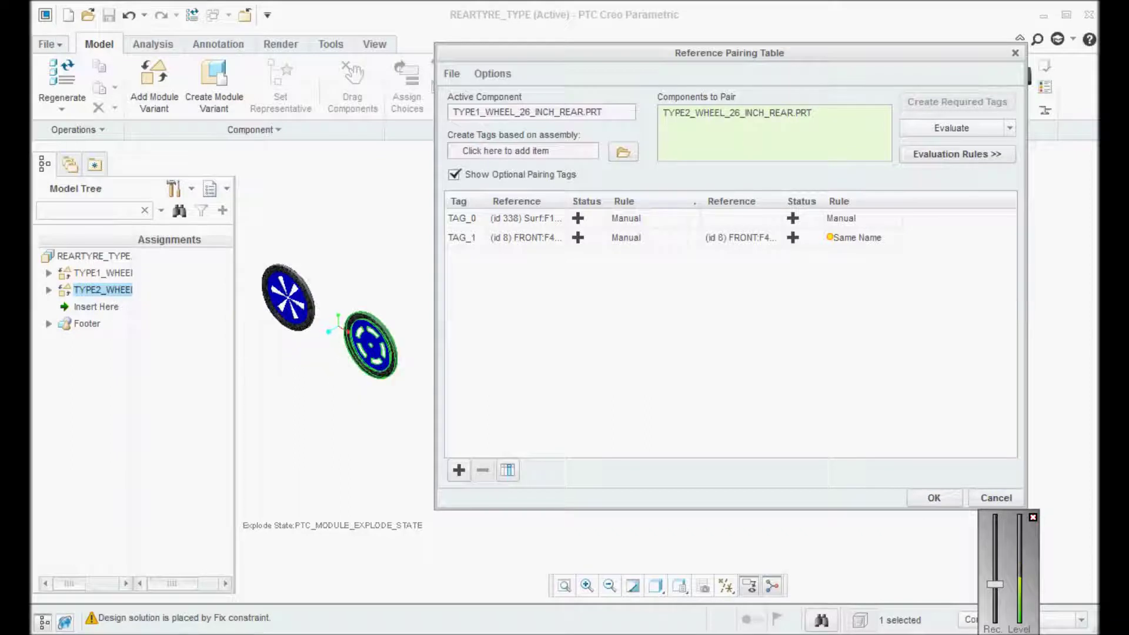
Pair TAG_0 with the centre hole surface of the type 2 rear wheel, accept the table, then save and close the module
{"action": "left_click", "coordinate": [741, 218]}
{"action": "scroll", "coordinate": [379, 372], "scroll_direction": "down", "scroll_amount": 2}
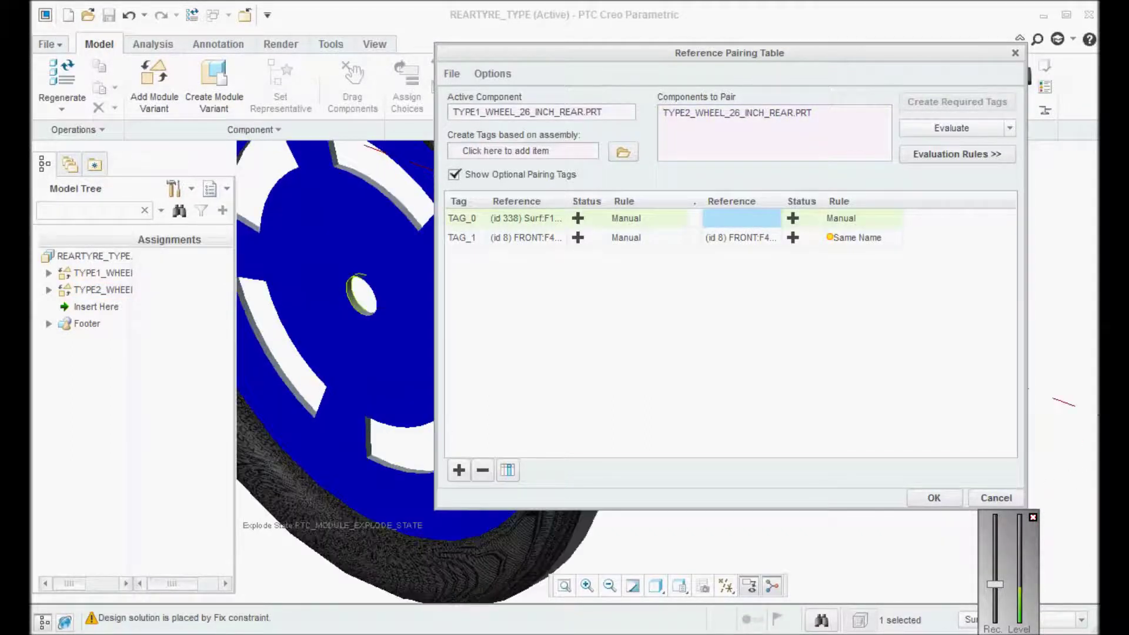
{"action": "left_click", "coordinate": [350, 288]}
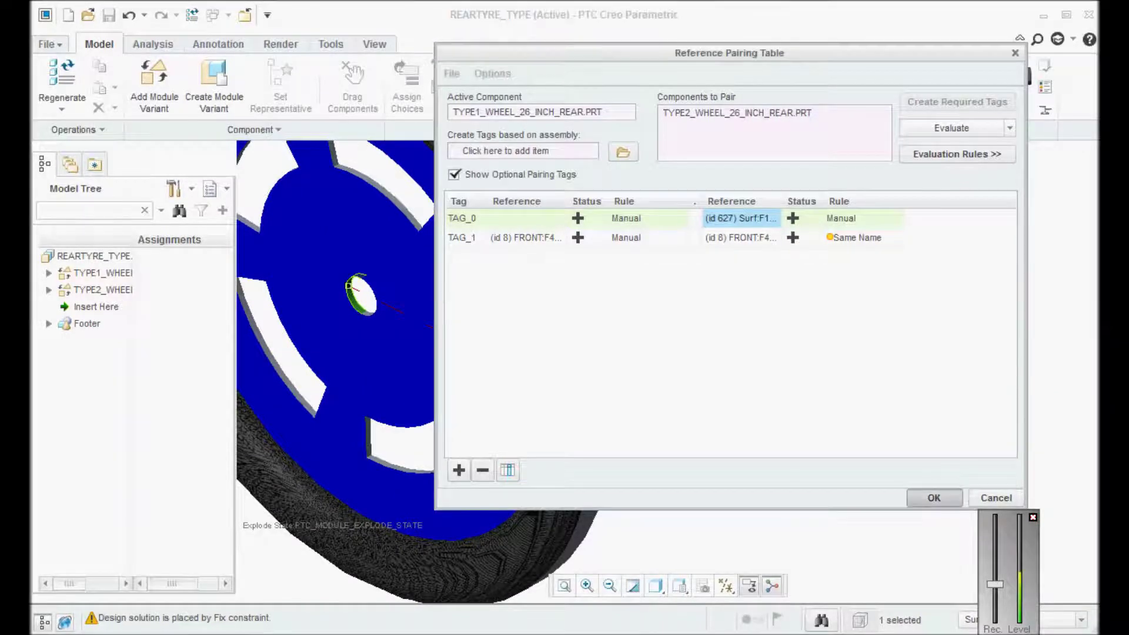
{"action": "left_click", "coordinate": [934, 498]}
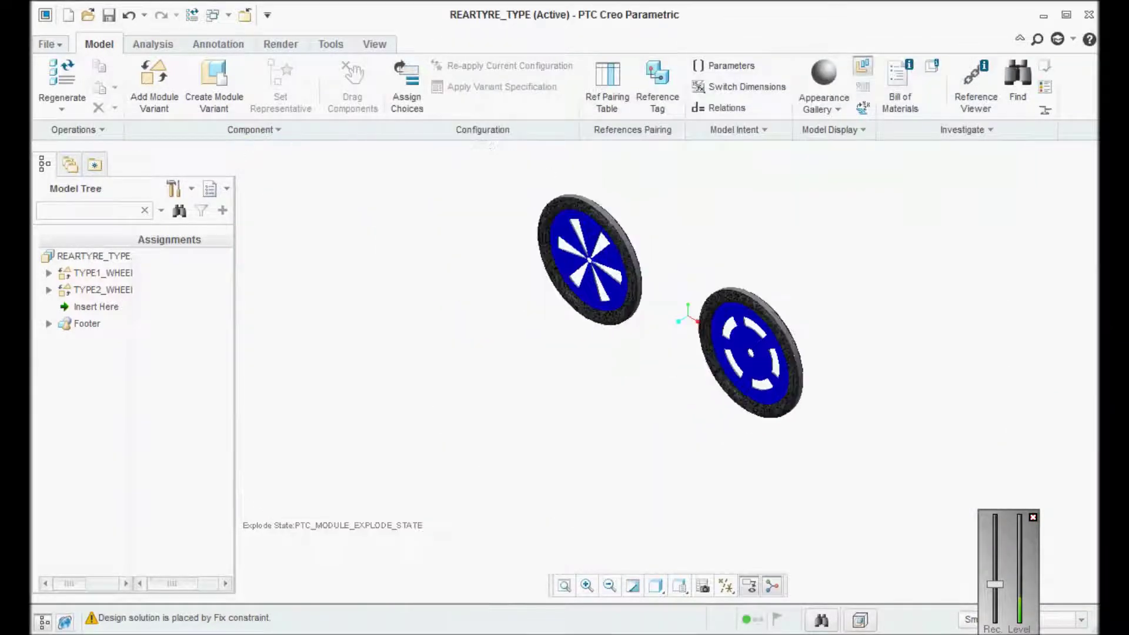
{"action": "key", "text": "ctrl+s"}
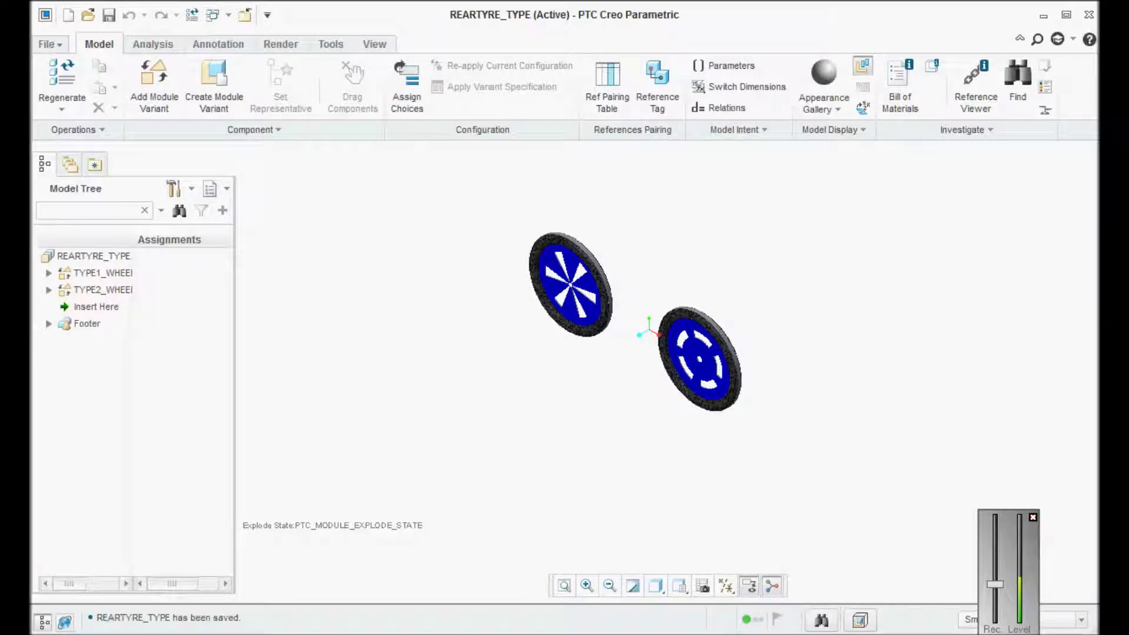
{"action": "key", "text": "ctrl+w"}
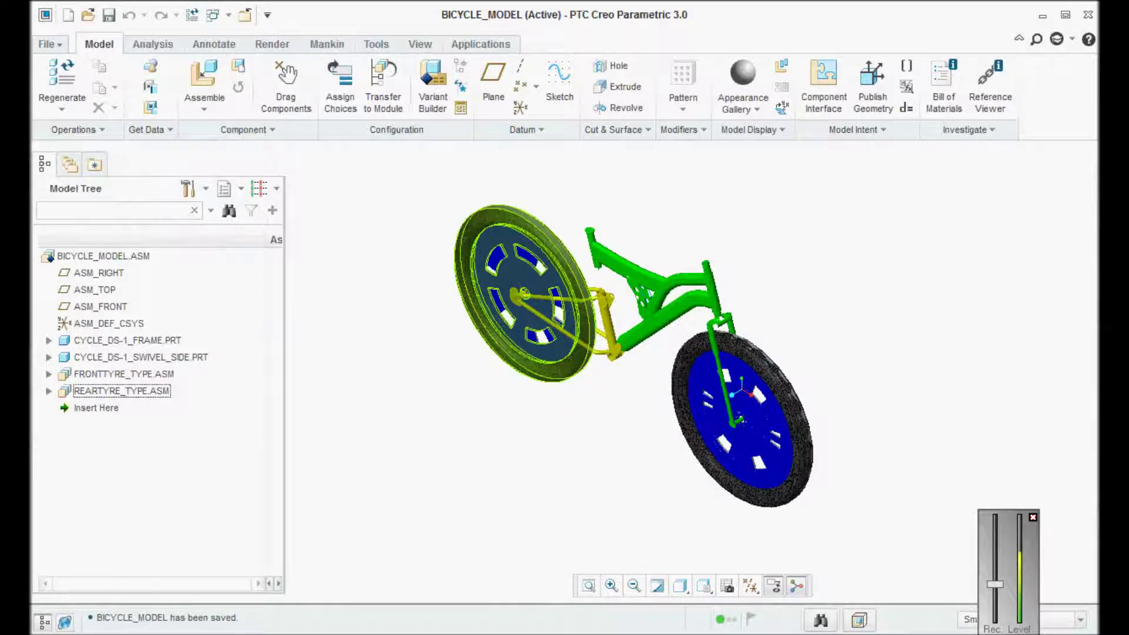
Create a configuration option named FRONTTYRE_TYPE for the bicycle assembly in Assign Choices
{"action": "scroll", "coordinate": [542, 450], "scroll_direction": "up", "scroll_amount": 1}
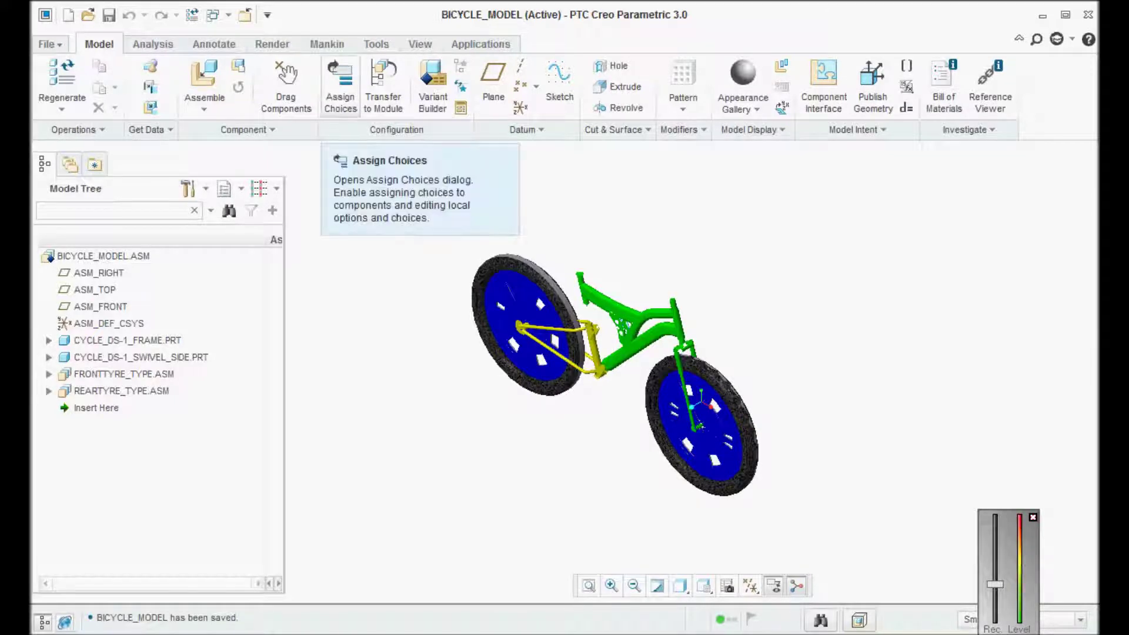
{"action": "left_click", "coordinate": [340, 85]}
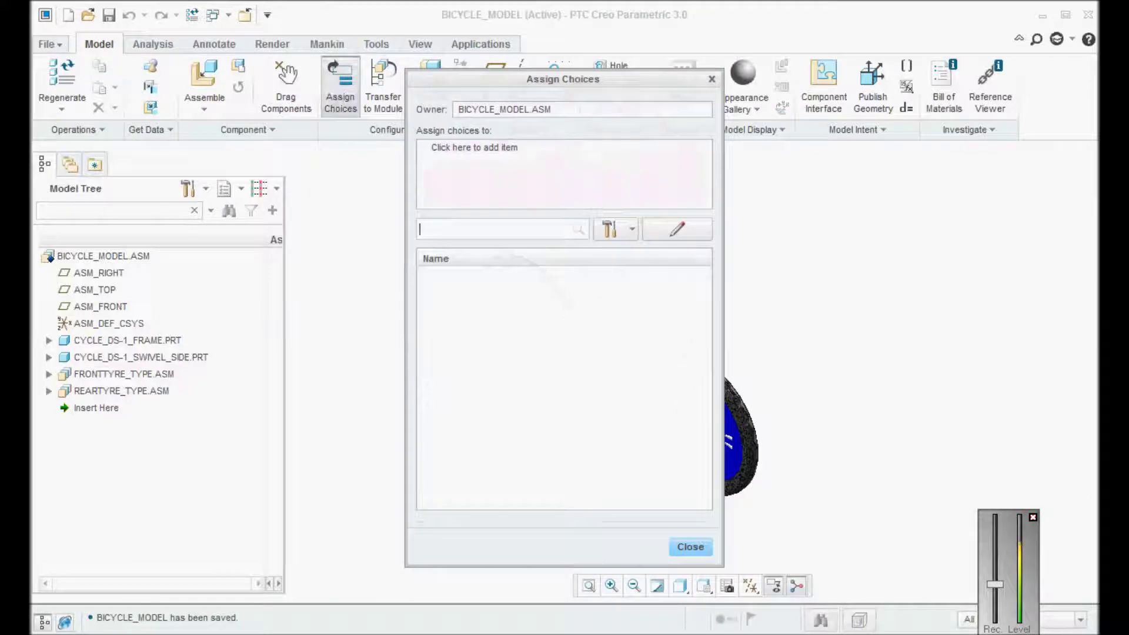
{"action": "left_click", "coordinate": [677, 230]}
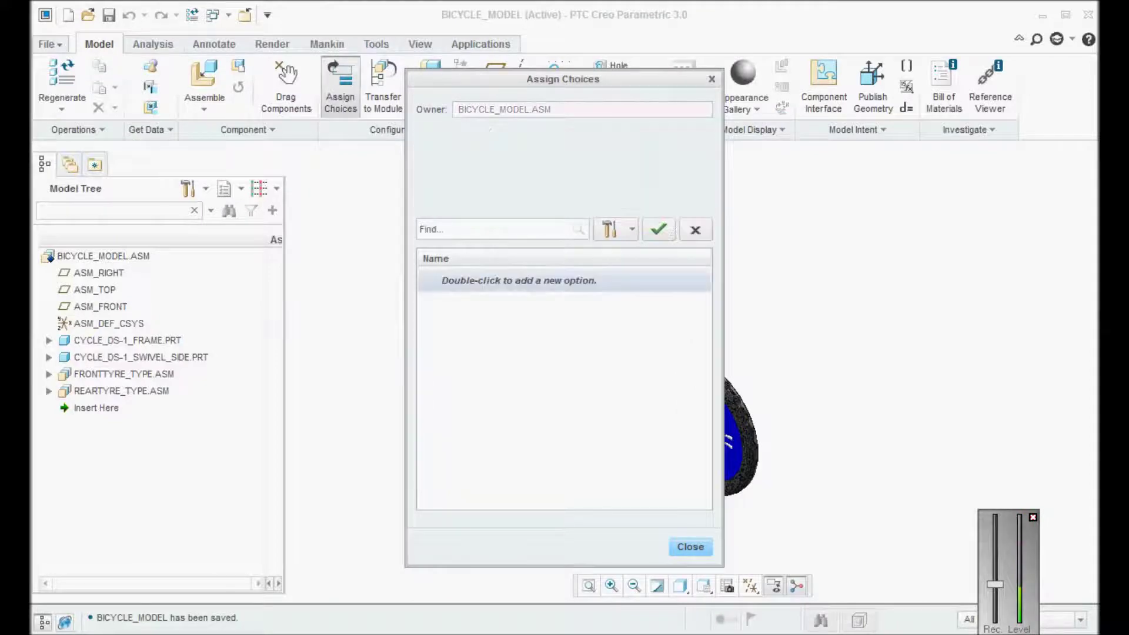
{"action": "double_click", "coordinate": [594, 280]}
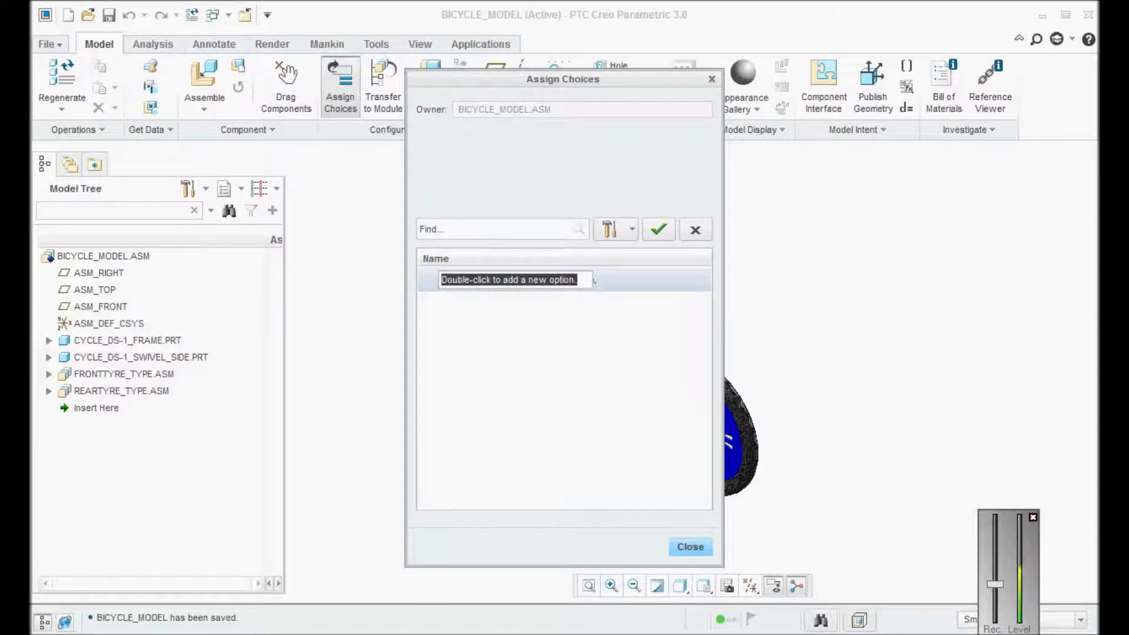
{"action": "type", "text": "tr"}
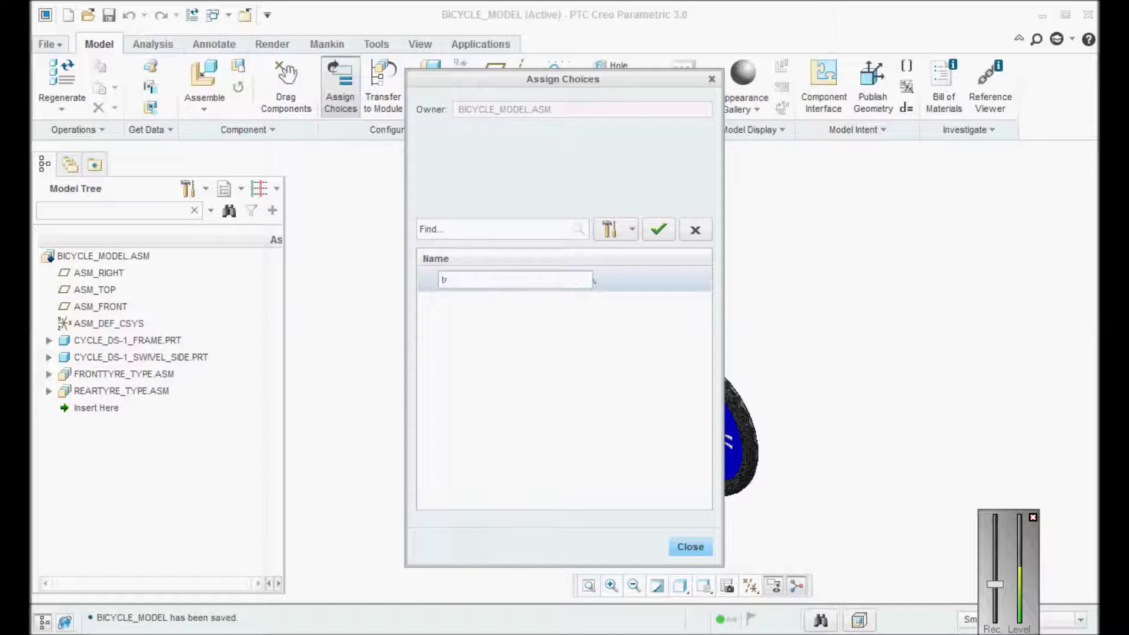
{"action": "type", "text": "r"}
{"action": "key", "text": "BackSpace"}
{"action": "key", "text": "BackSpace"}
{"action": "key", "text": "BackSpace"}
{"action": "key", "text": "BackSpace"}
{"action": "type", "text": "fronttyre_type"}
{"action": "key", "text": "Return"}
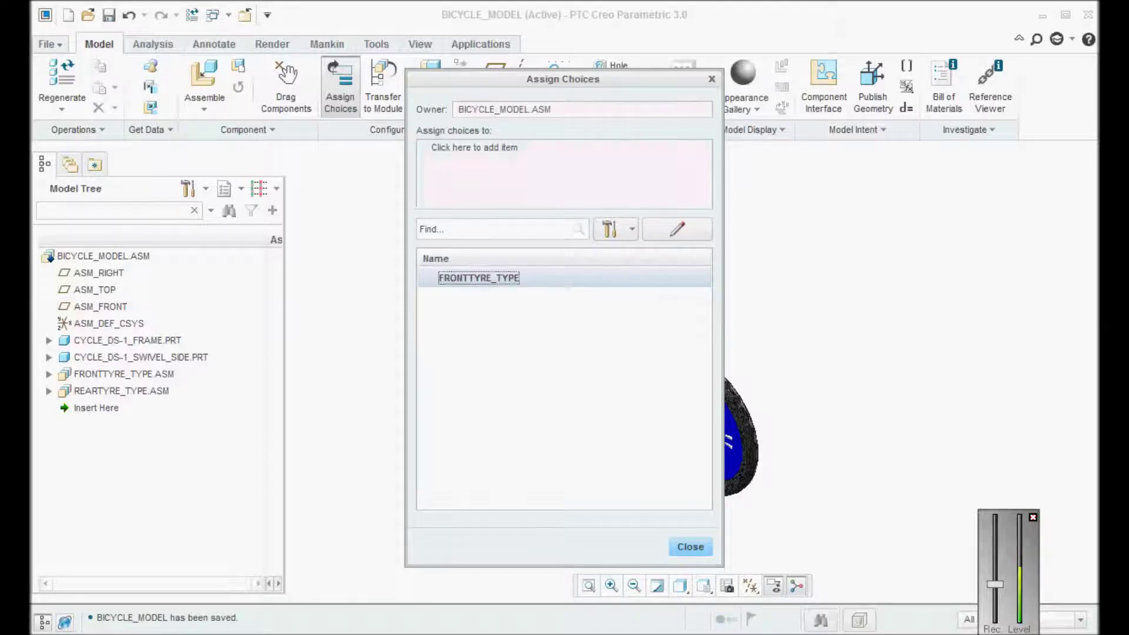
Add the choices type1 and type2 to the FRONTTYRE_TYPE option and accept the edits
{"action": "left_click", "coordinate": [475, 148]}
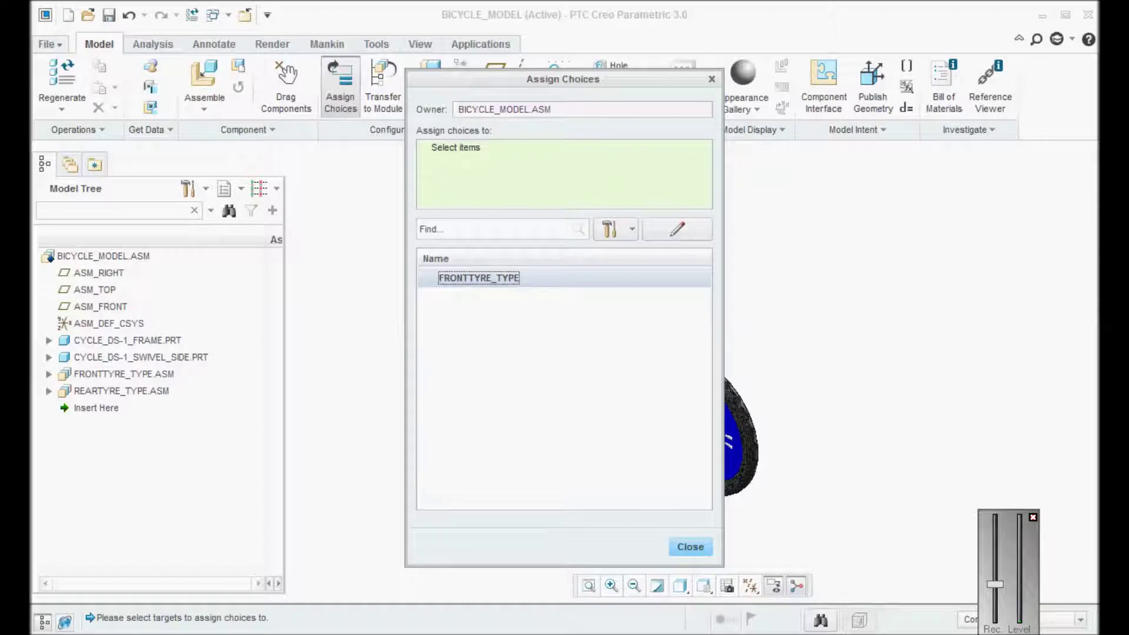
{"action": "left_click", "coordinate": [669, 229]}
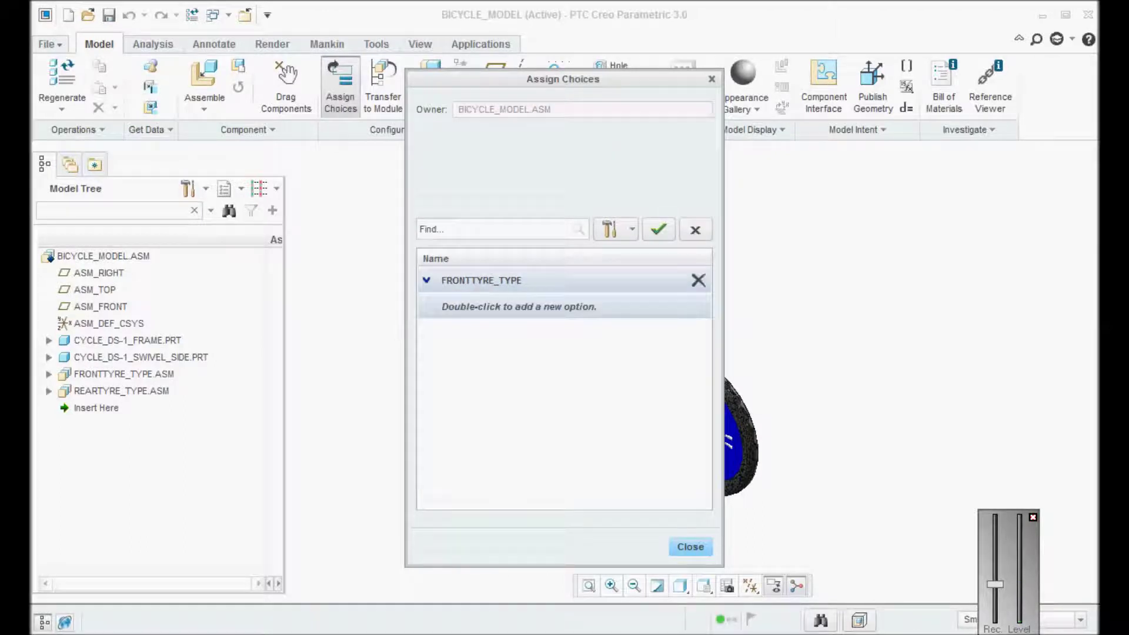
{"action": "left_click", "coordinate": [426, 280]}
{"action": "double_click", "coordinate": [493, 303]}
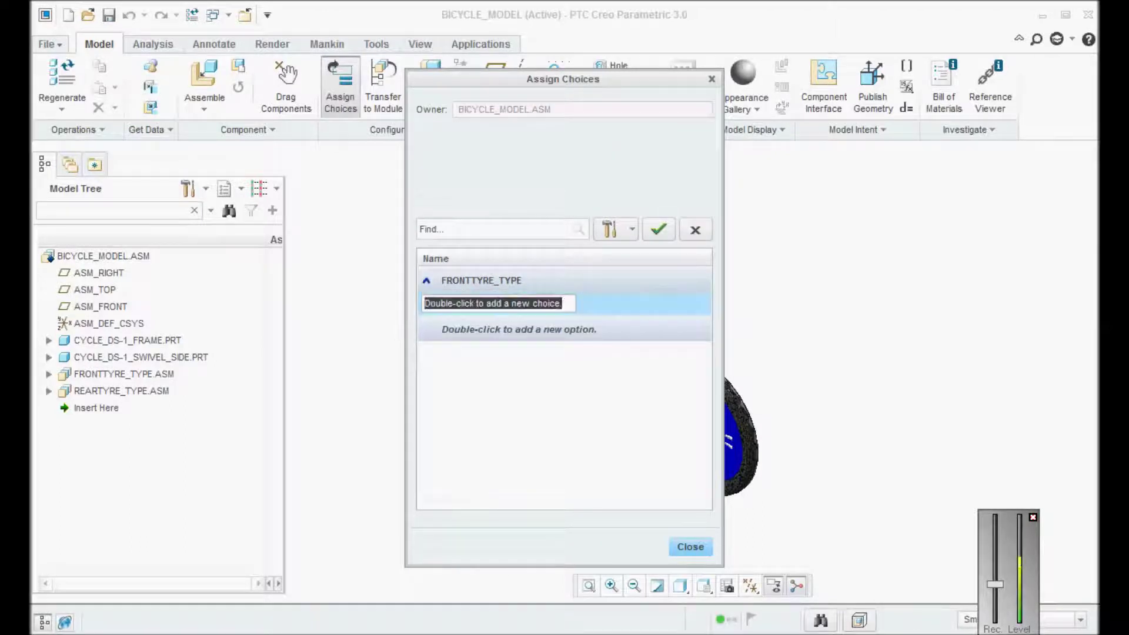
{"action": "key", "text": "BackSpace"}
{"action": "type", "text": "type1"}
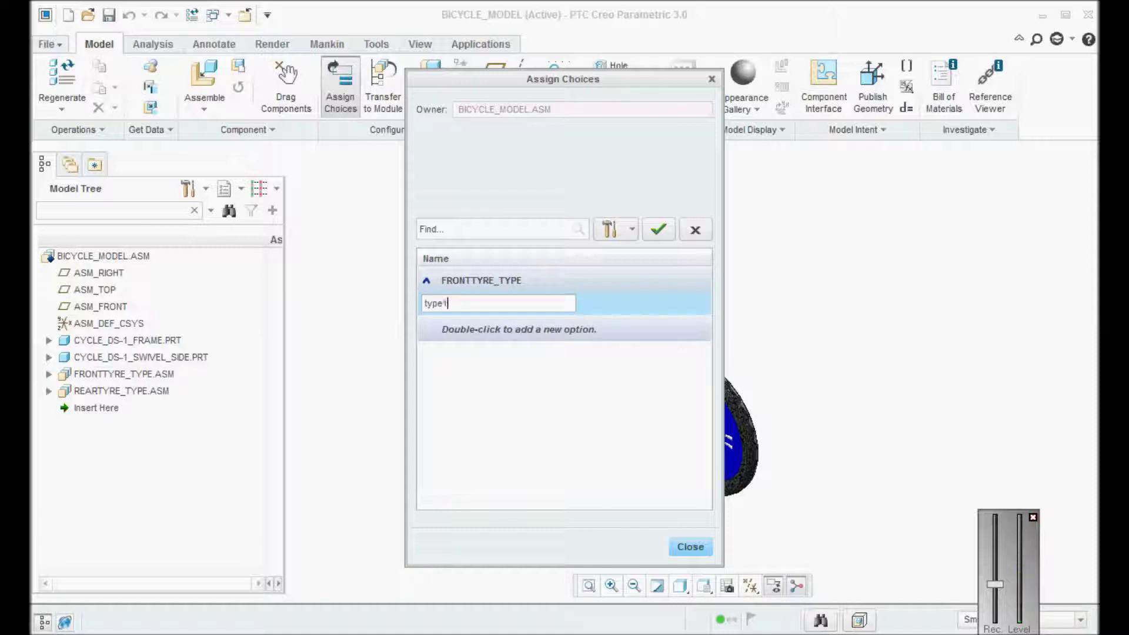
{"action": "key", "text": "Return"}
{"action": "double_click", "coordinate": [495, 327]}
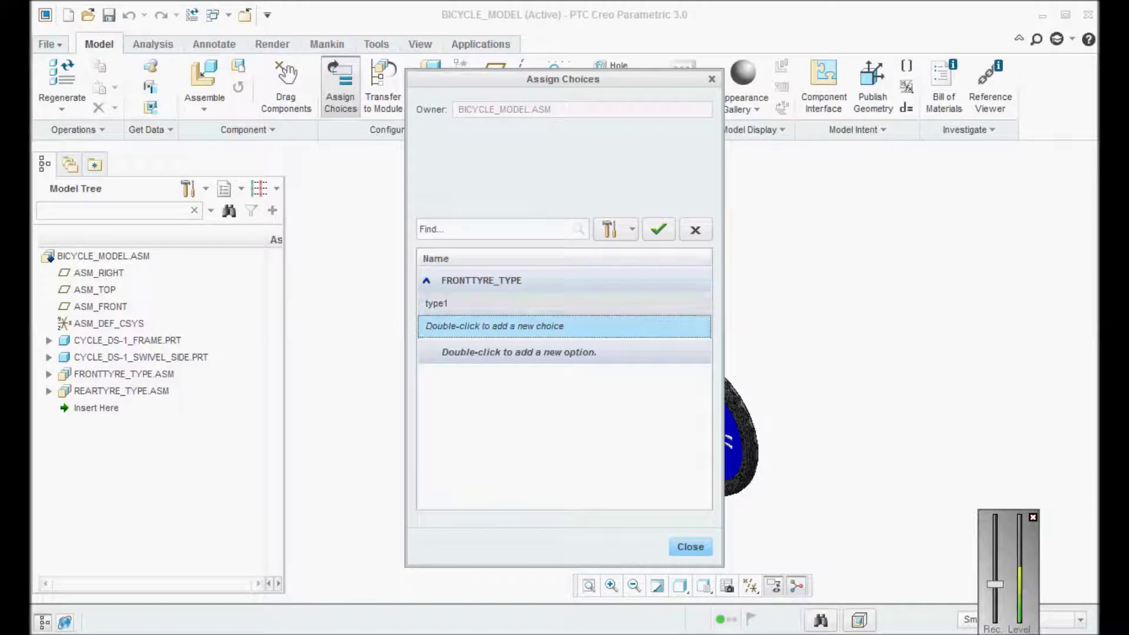
{"action": "key", "text": "BackSpace"}
{"action": "type", "text": "ty"}
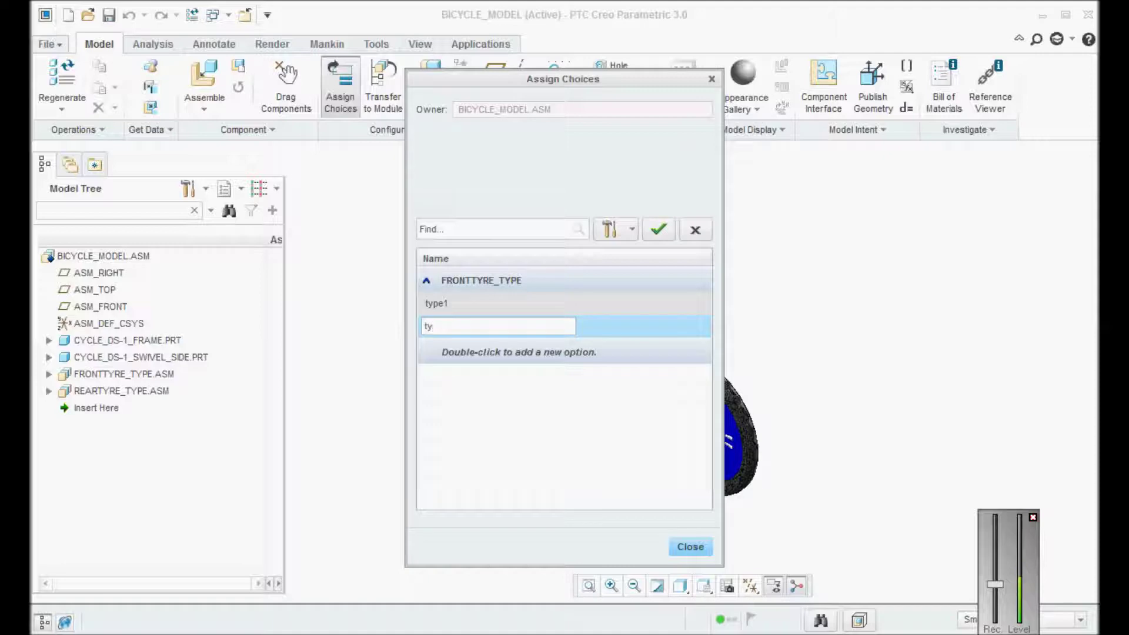
{"action": "type", "text": "pe2"}
{"action": "left_click", "coordinate": [658, 230]}
Assign the type1 choice to TYPE1_WHEEL_26_INCH_FRONT.PRT in the front tyre module and save the bicycle assembly
{"action": "left_click", "coordinate": [650, 300]}
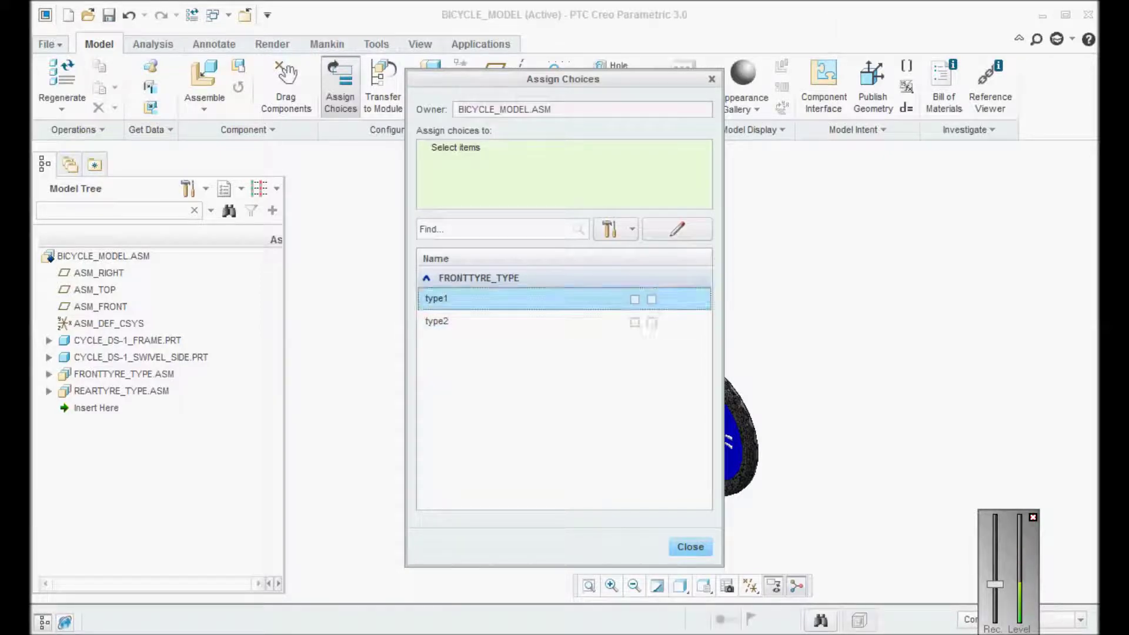
{"action": "left_click", "coordinate": [49, 374]}
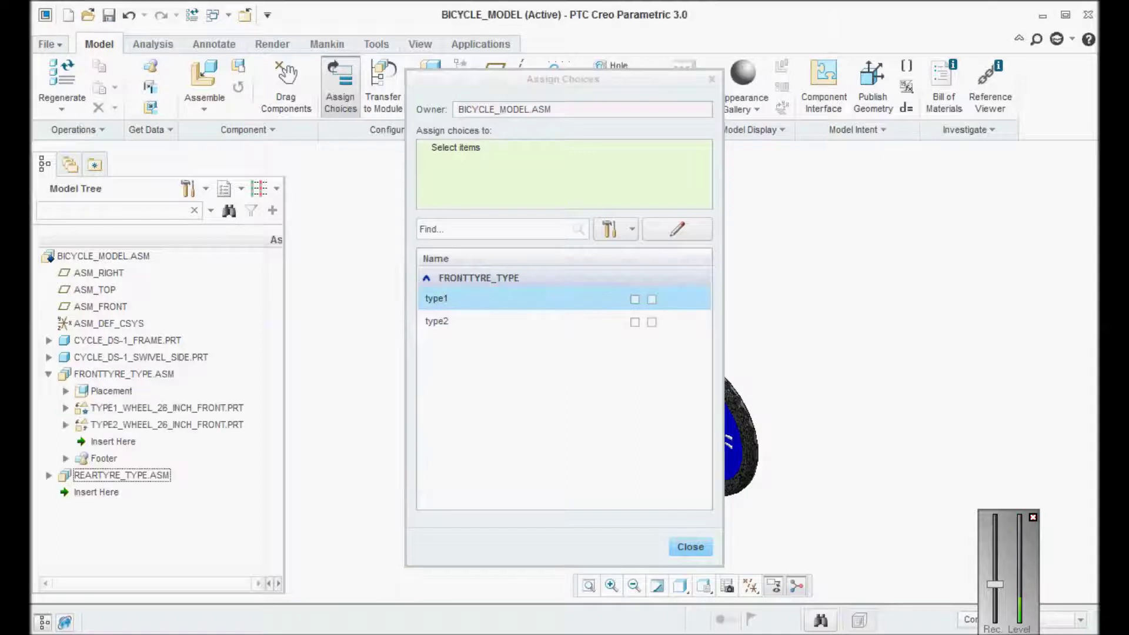
{"action": "left_click", "coordinate": [167, 408]}
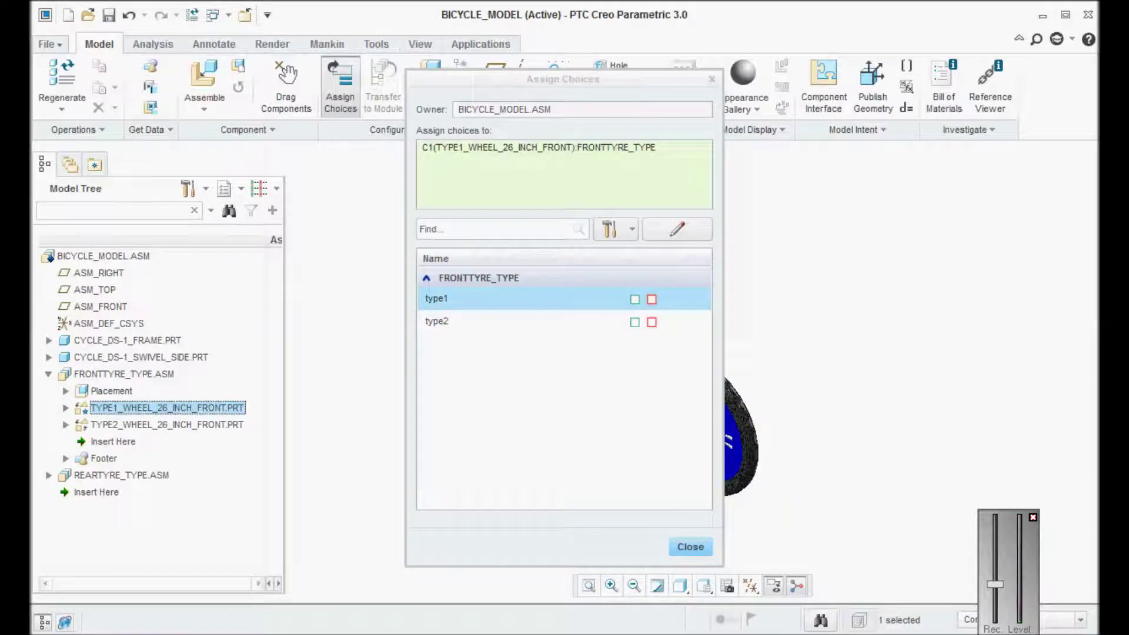
{"action": "left_click", "coordinate": [635, 299]}
{"action": "left_click", "coordinate": [690, 547]}
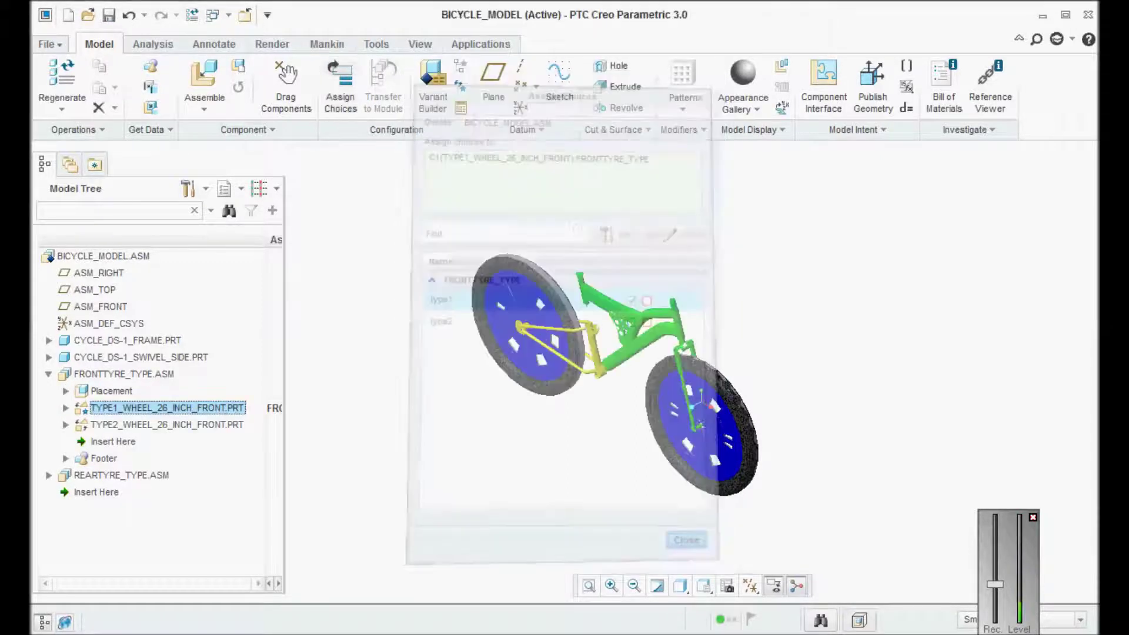
{"action": "key", "text": "ctrl+s"}
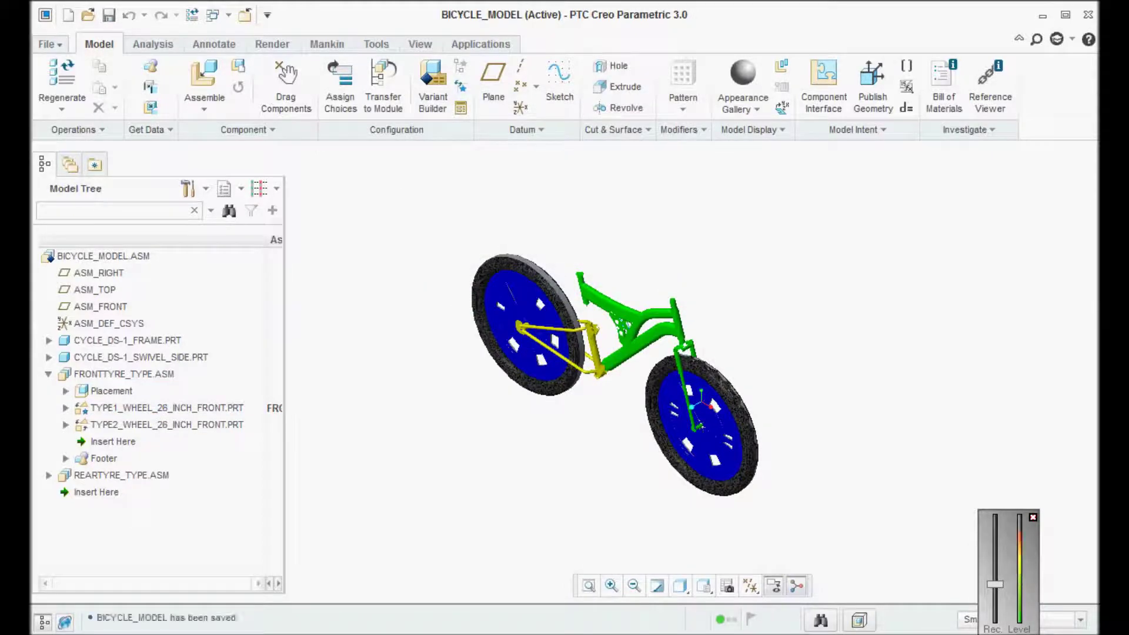
Assign the type2 choice to TYPE2_WHEEL_26_INCH_FRONT.PRT in the front tyre module
{"action": "left_click", "coordinate": [340, 87]}
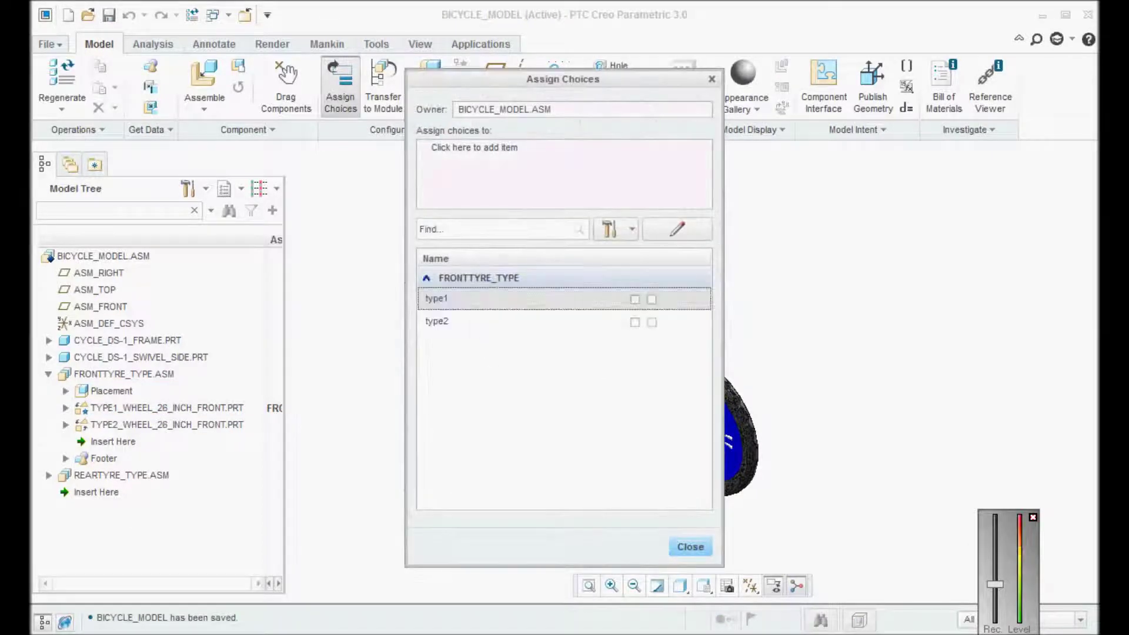
{"action": "left_click", "coordinate": [437, 321]}
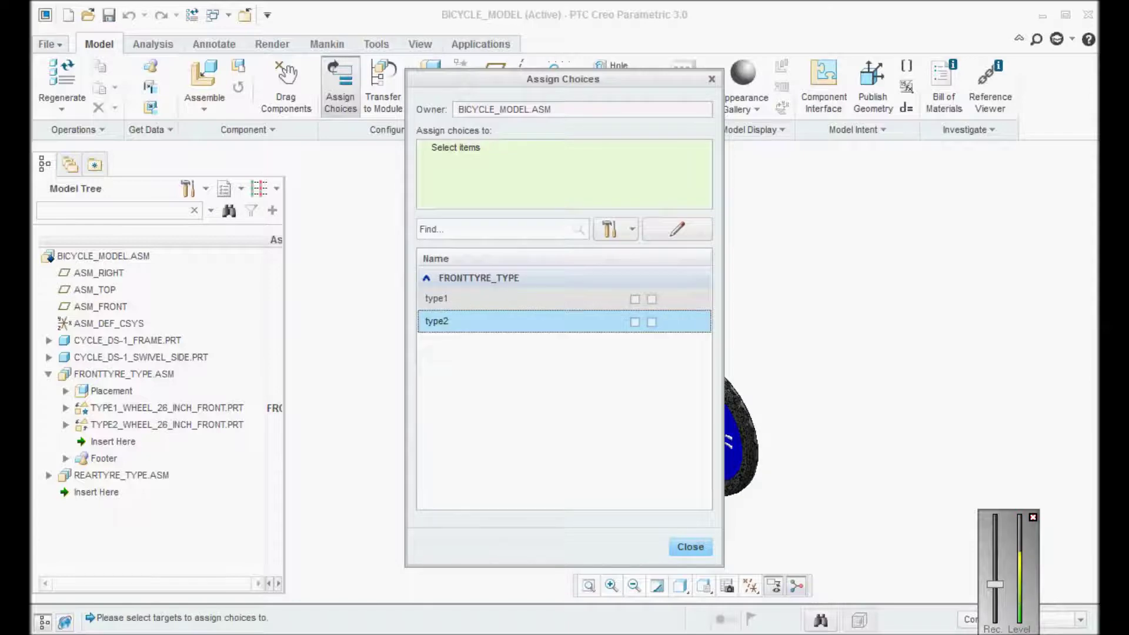
{"action": "left_click", "coordinate": [168, 424]}
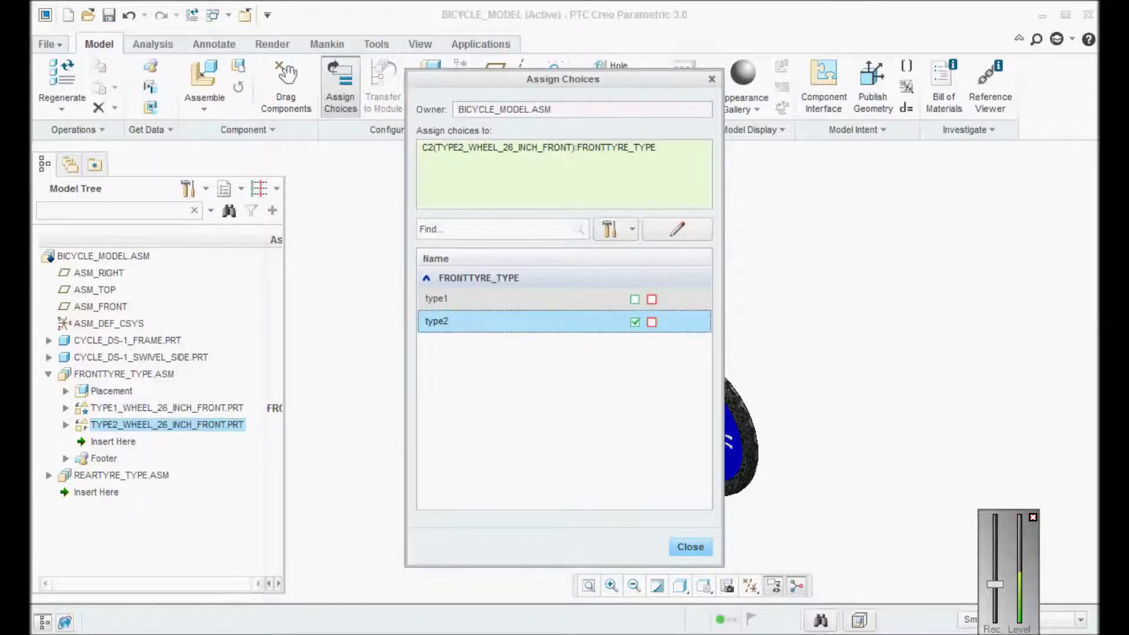
{"action": "left_click", "coordinate": [690, 547]}
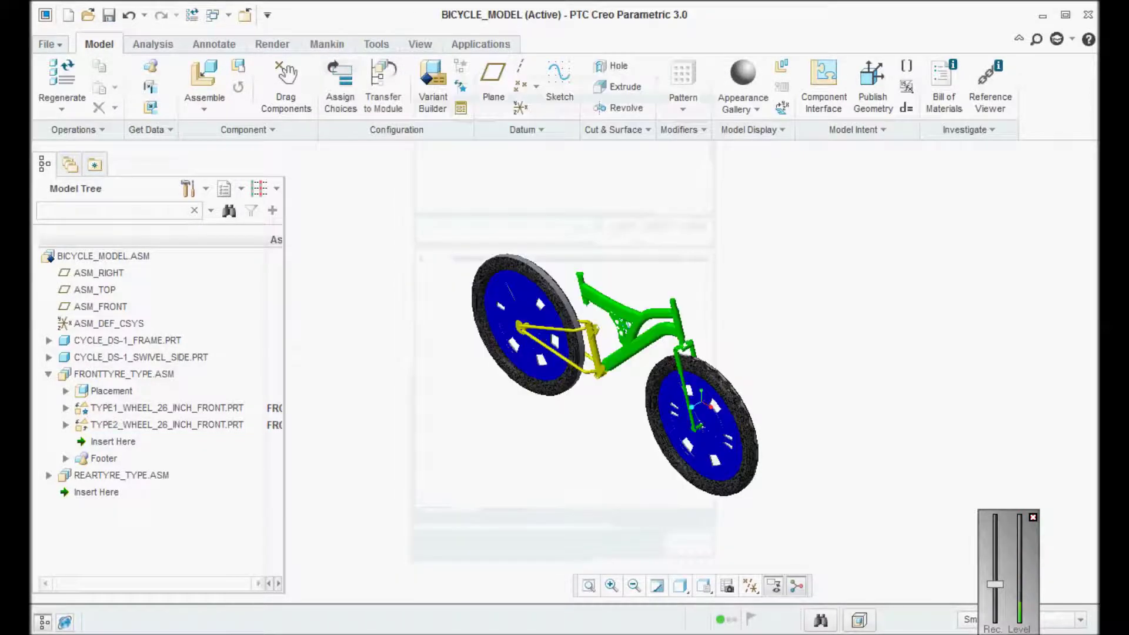
Examine the FRONTTYRE_TYPE option of the bicycle assembly in the Variant Builder
{"action": "left_click", "coordinate": [340, 86]}
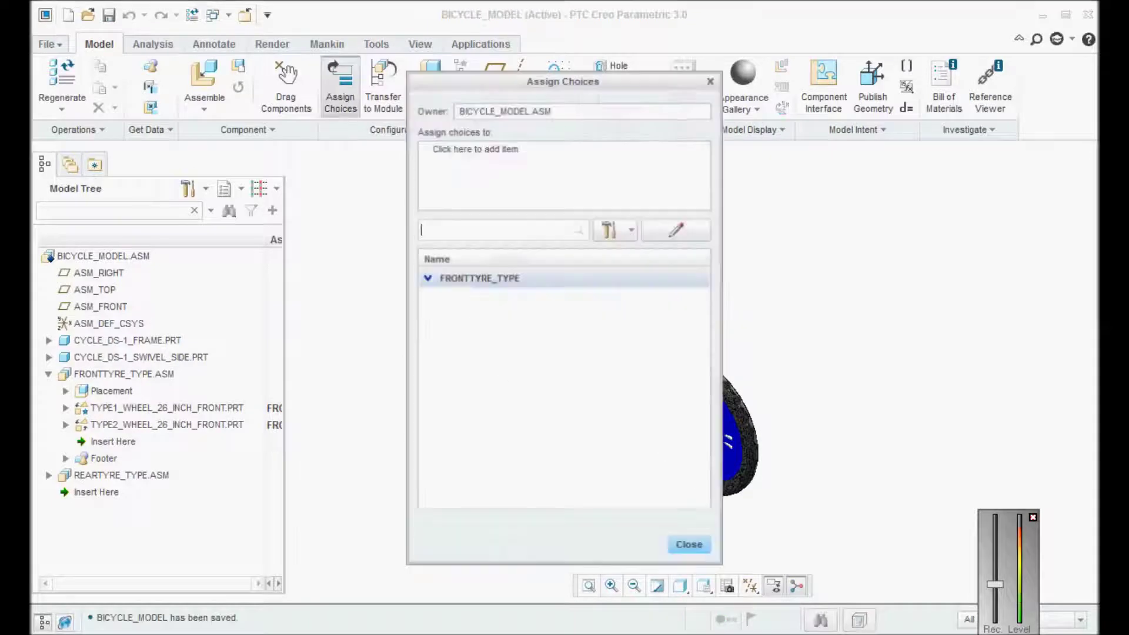
{"action": "left_click", "coordinate": [690, 546]}
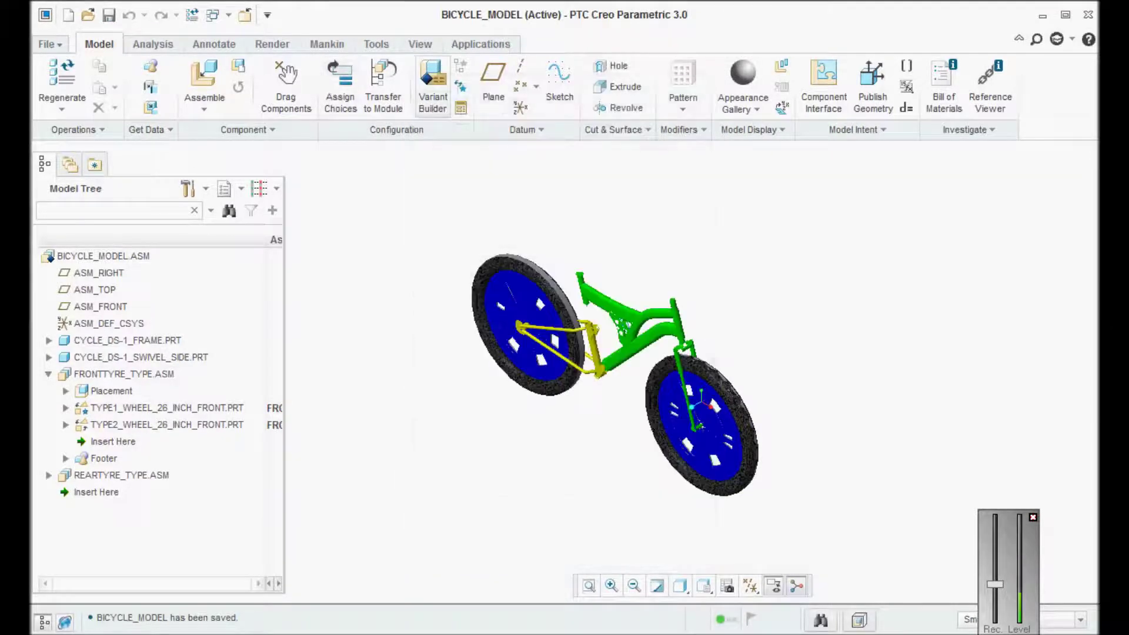
{"action": "left_click", "coordinate": [432, 79]}
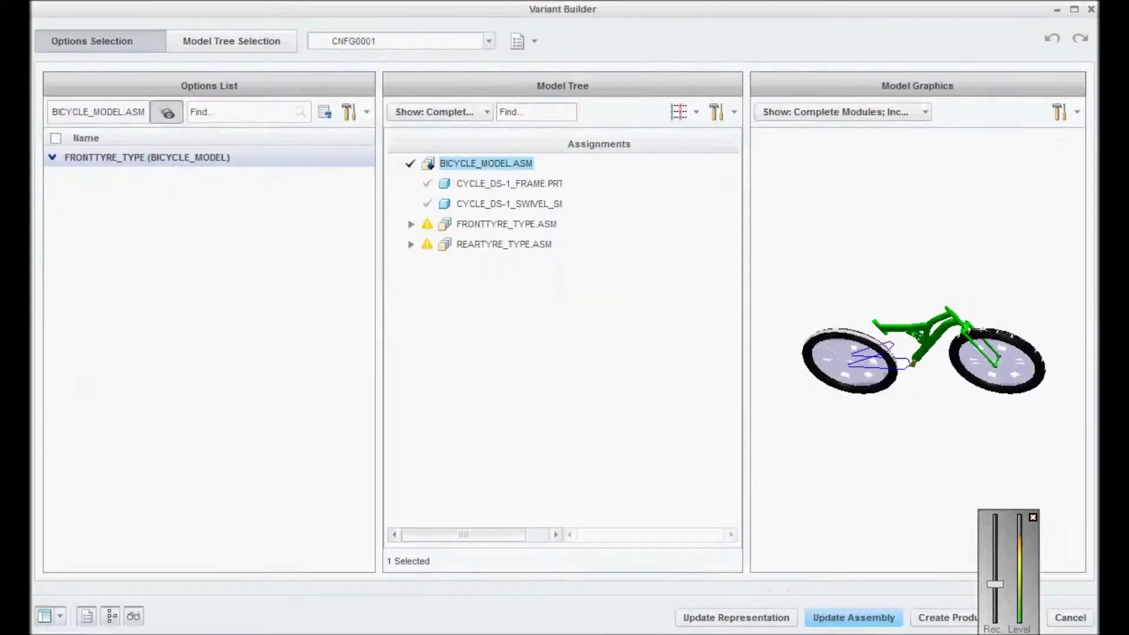
{"action": "left_click", "coordinate": [52, 157]}
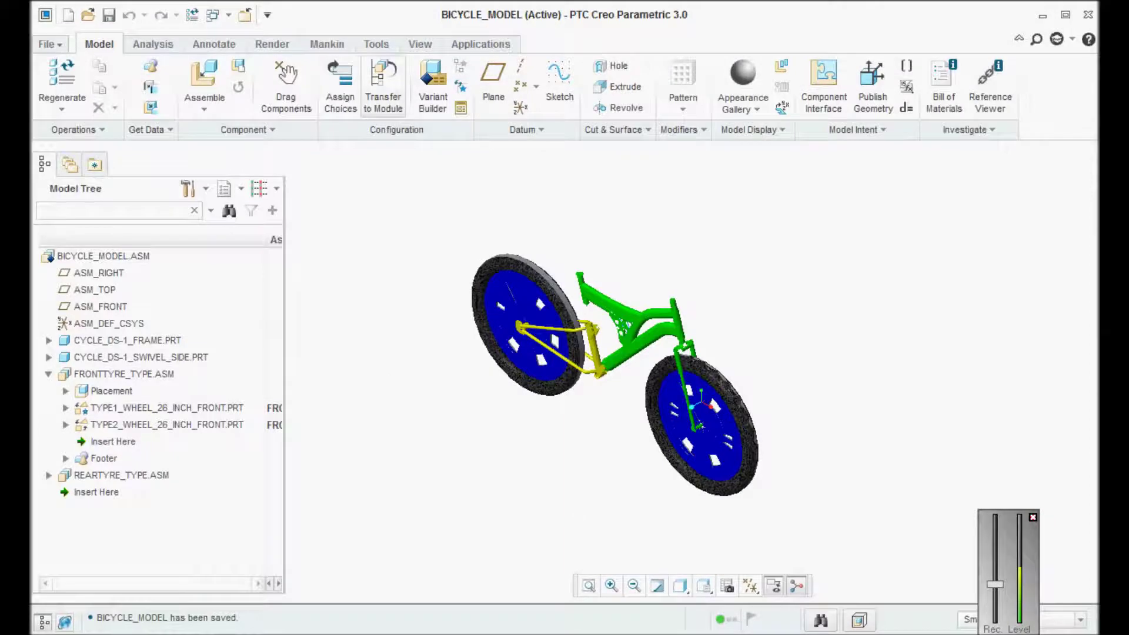
Create a configuration option named REARTYRE_TYPE for the bicycle assembly in Assign Choices
{"action": "left_click", "coordinate": [340, 88]}
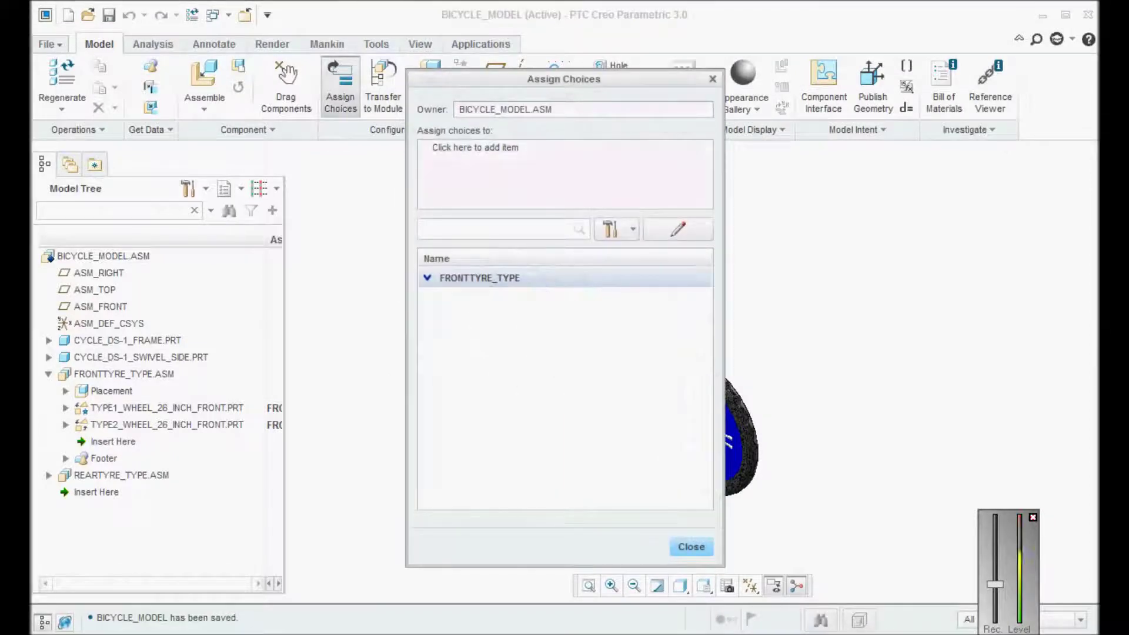
{"action": "left_click", "coordinate": [427, 278]}
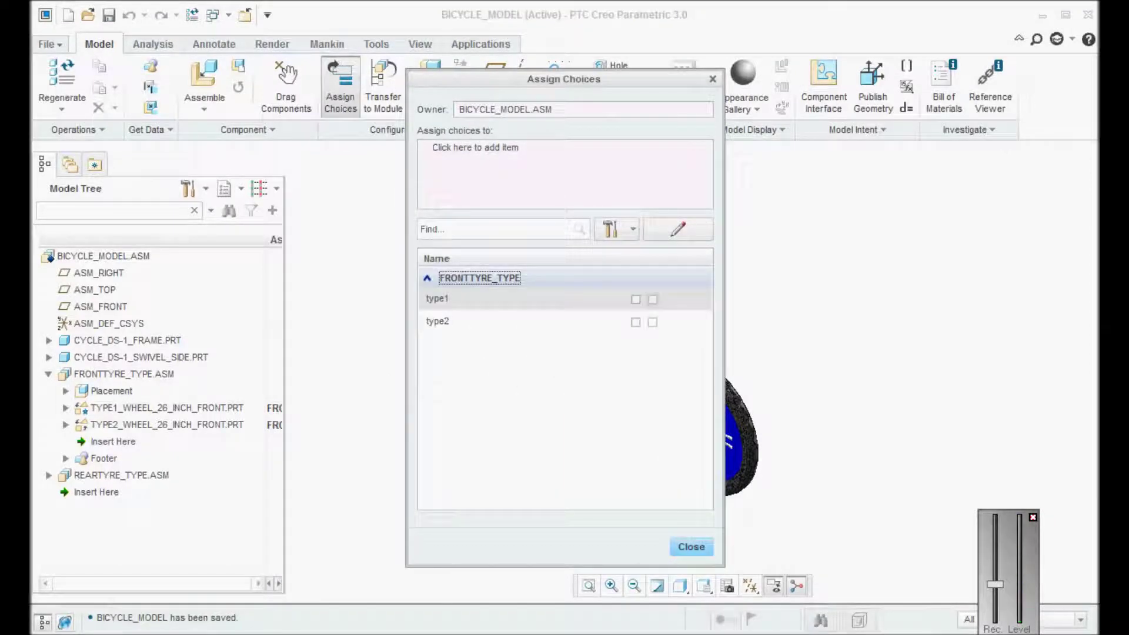
{"action": "left_click", "coordinate": [427, 278]}
{"action": "left_click", "coordinate": [678, 229]}
{"action": "double_click", "coordinate": [595, 307]}
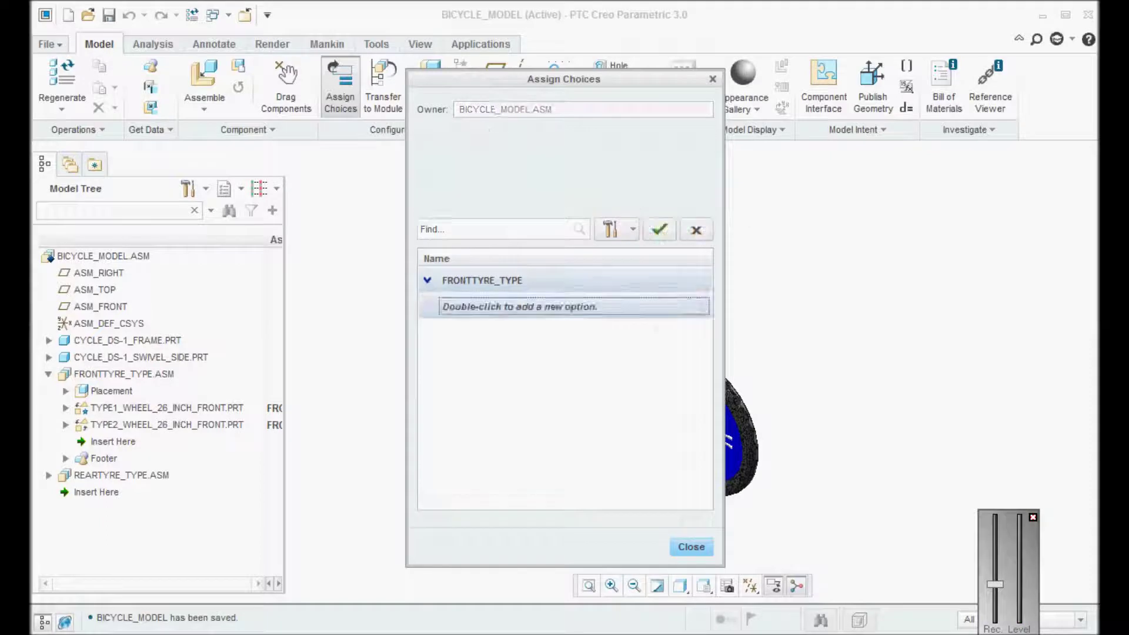
{"action": "type", "text": "re"}
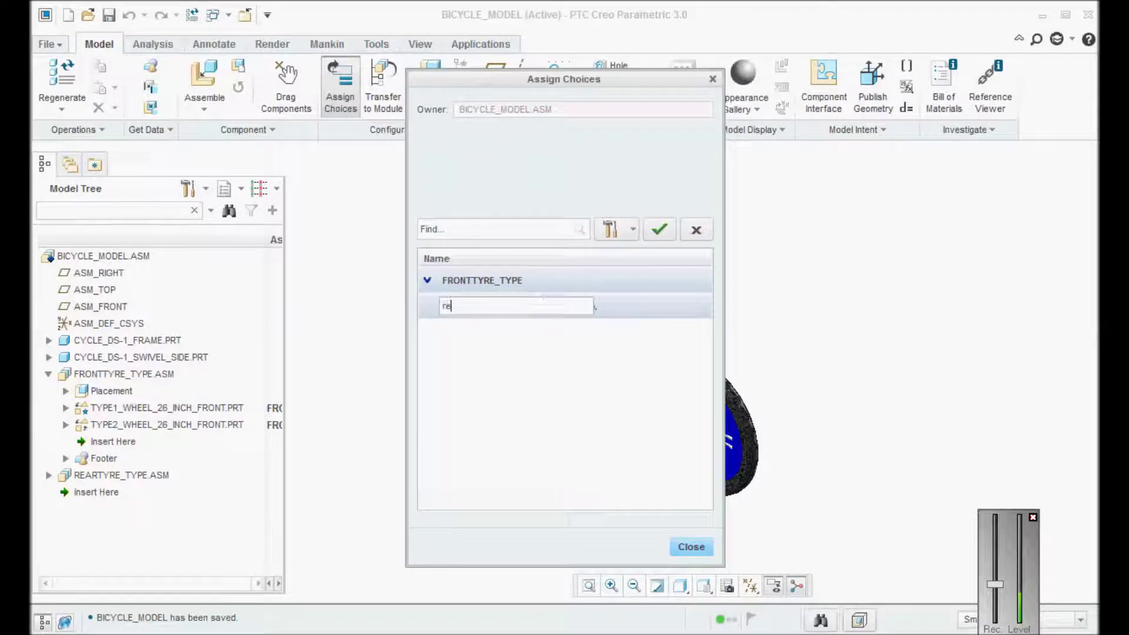
{"action": "type", "text": "artype"}
{"action": "key", "text": "BackSpace"}
{"action": "key", "text": "BackSpace"}
{"action": "key", "text": "BackSpace"}
{"action": "type", "text": "yre_type"}
{"action": "key", "text": "Return"}
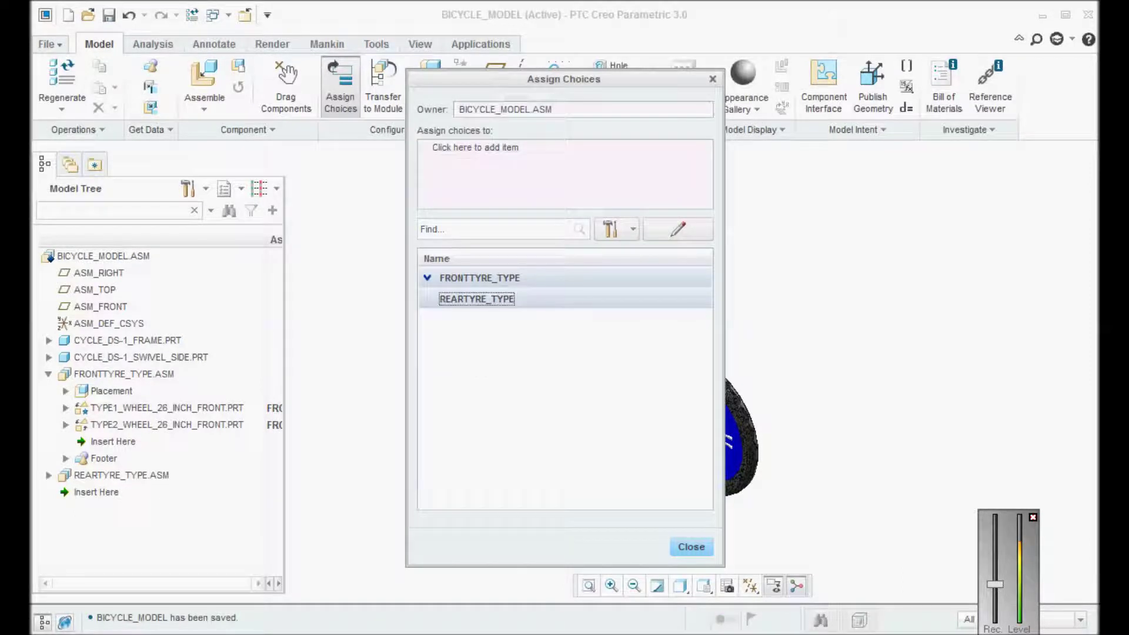
Add the choices type1 and type to the REARTYRE_TYPE option and accept the edits
{"action": "left_click", "coordinate": [678, 229]}
{"action": "left_click", "coordinate": [479, 306]}
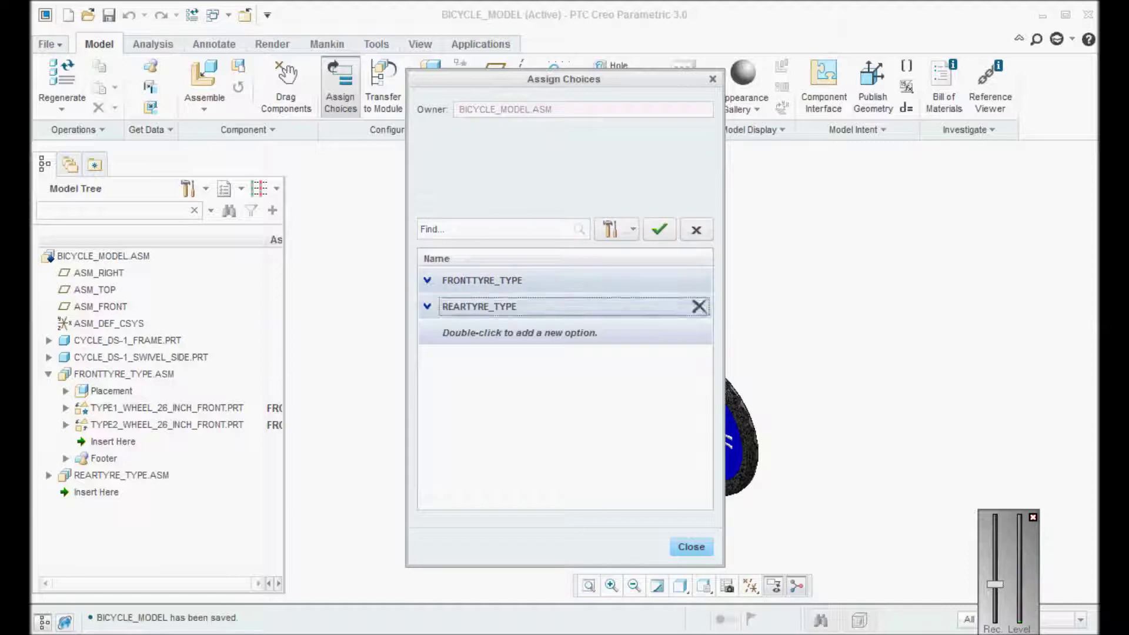
{"action": "left_click", "coordinate": [427, 306]}
{"action": "double_click", "coordinate": [494, 330]}
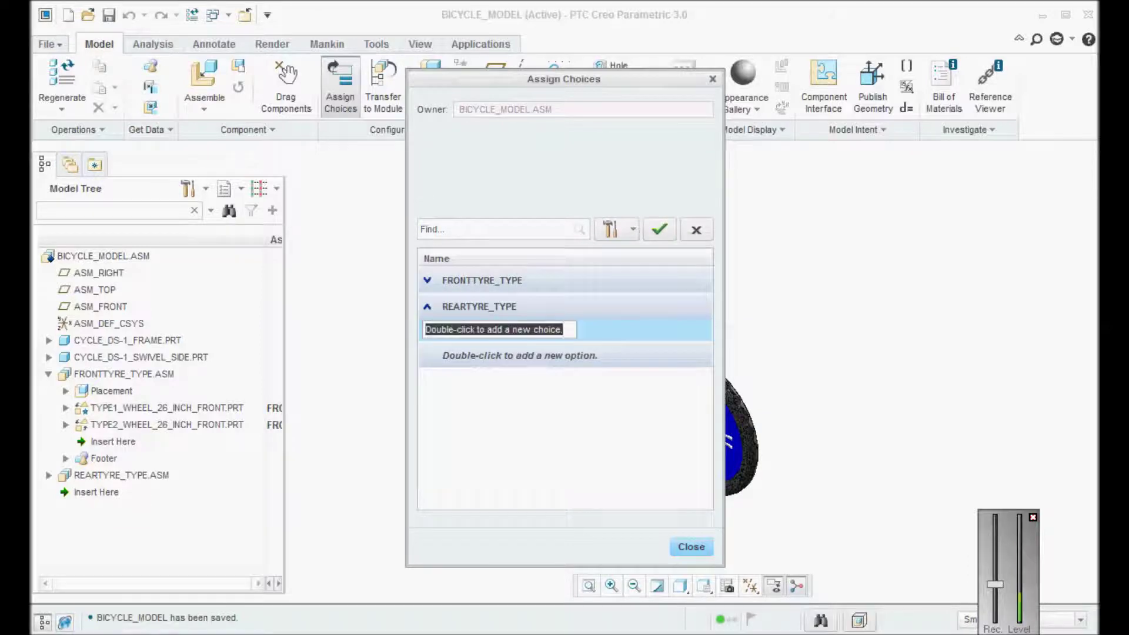
{"action": "type", "text": "type1"}
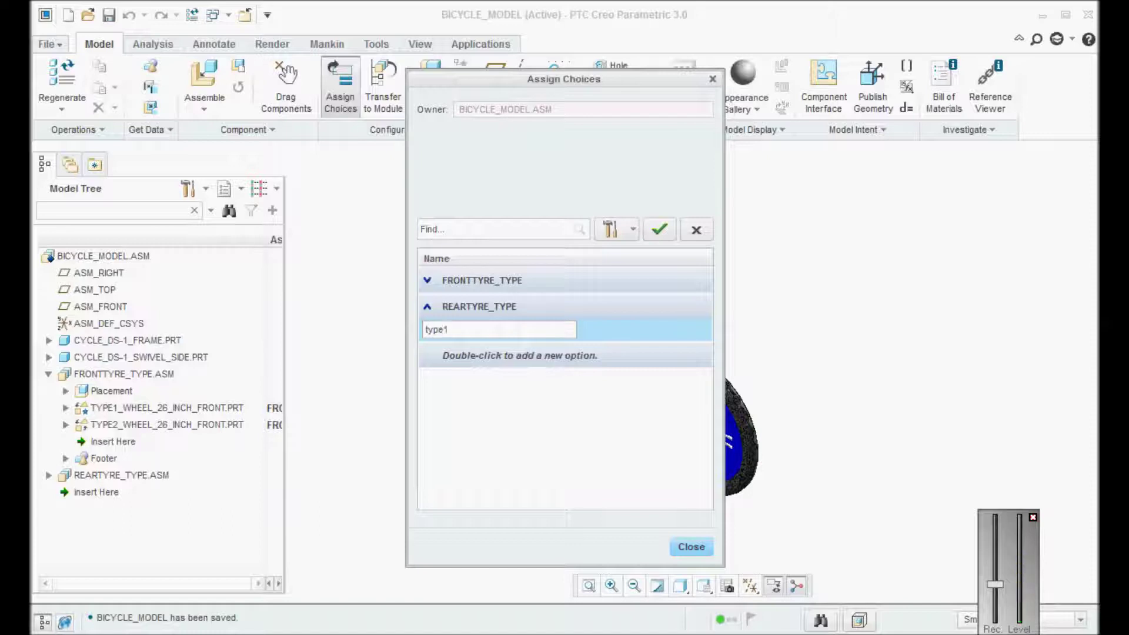
{"action": "key", "text": "Return"}
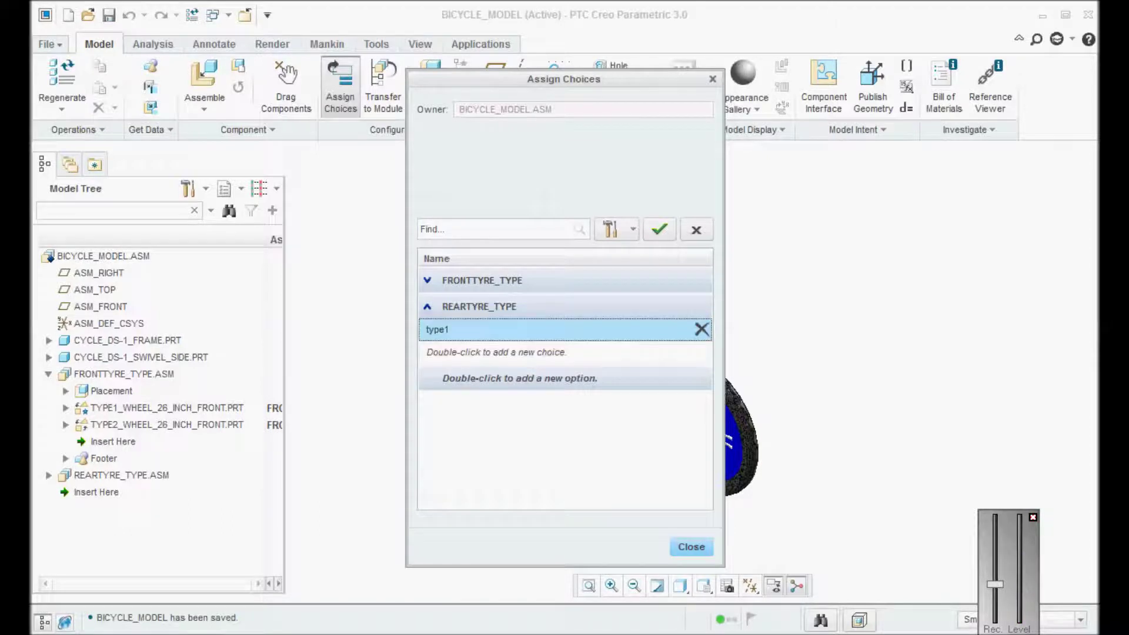
{"action": "double_click", "coordinate": [494, 352]}
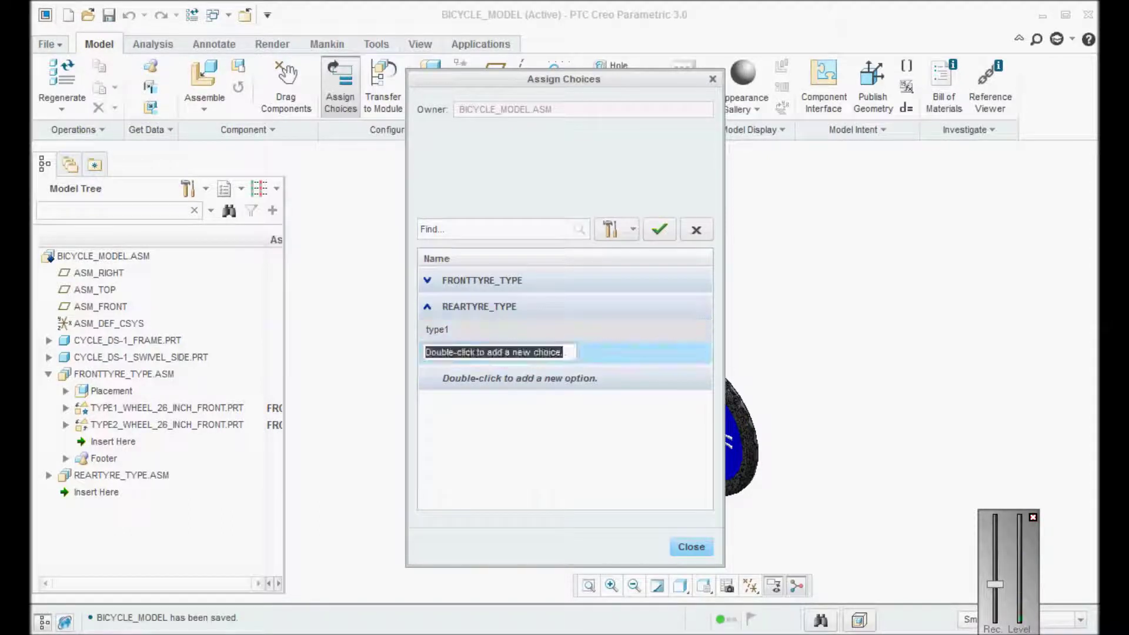
{"action": "type", "text": "type"}
{"action": "key", "text": "Return"}
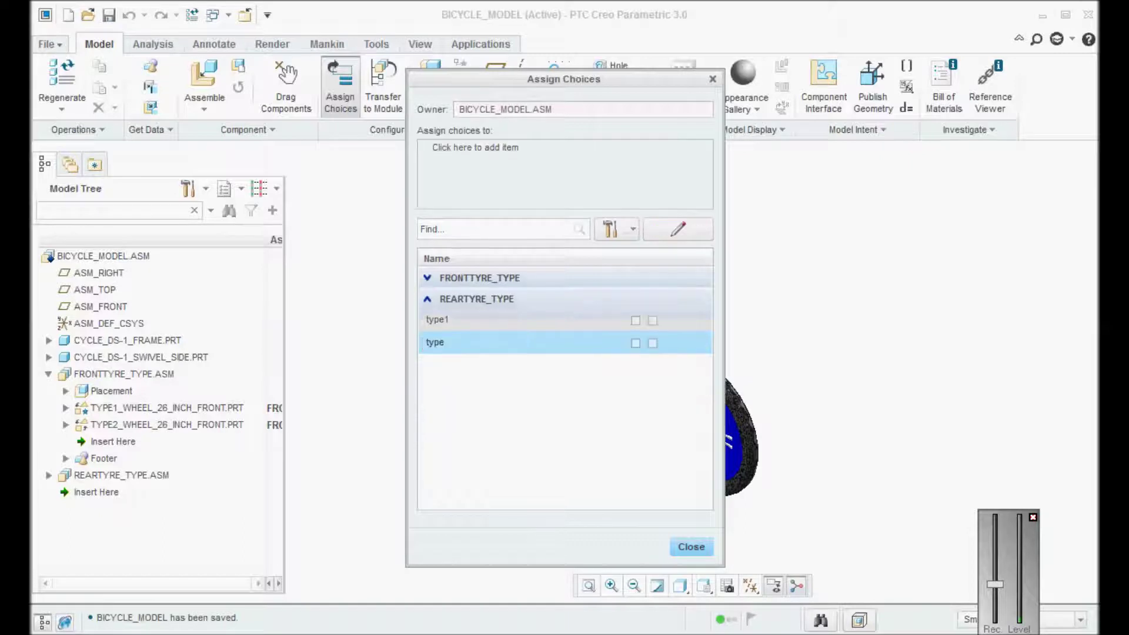
Assign the type1 choice of REARTYRE_TYPE to TYPE1_WHEEL_26_INCH_REAR.PRT in the rear tyre module
{"action": "left_click", "coordinate": [494, 320]}
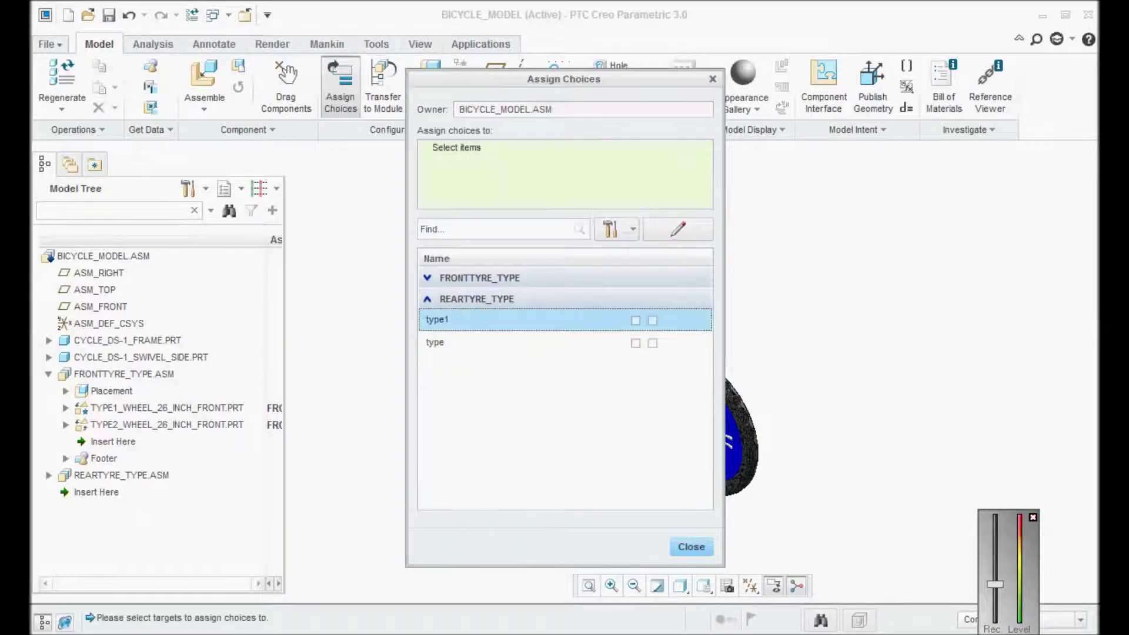
{"action": "left_click", "coordinate": [49, 475]}
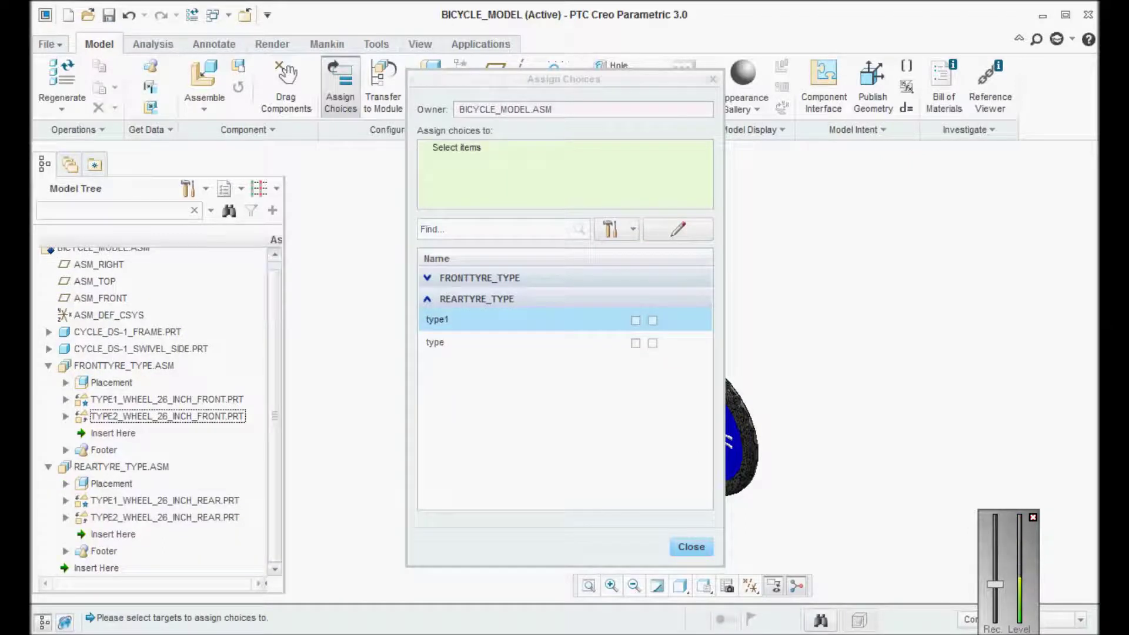
{"action": "left_click", "coordinate": [165, 501]}
{"action": "left_click", "coordinate": [636, 320]}
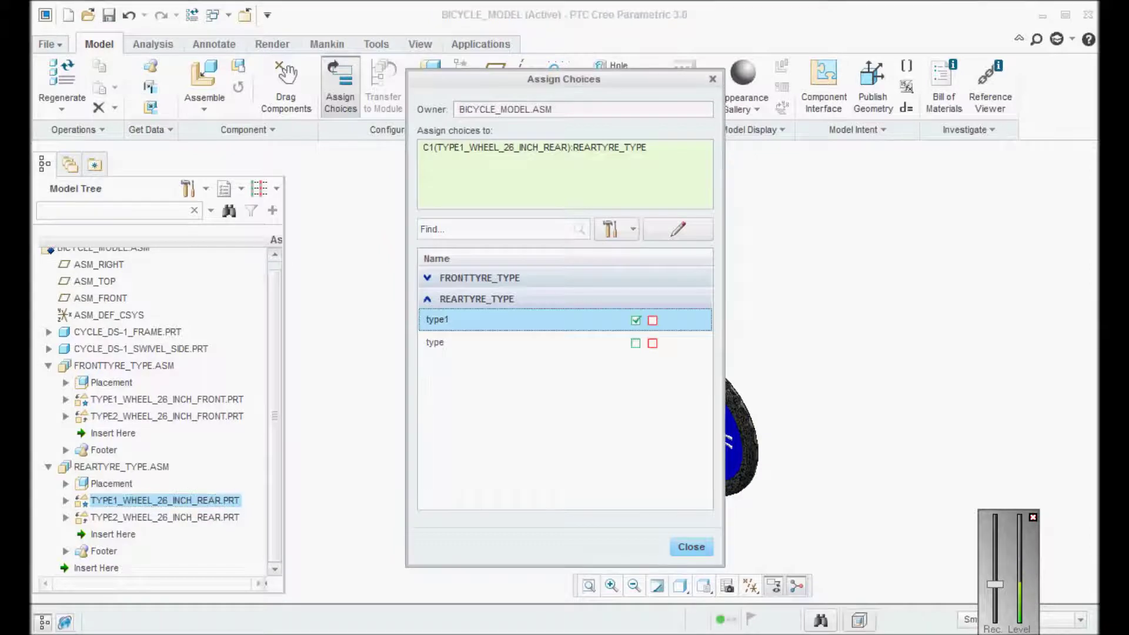
{"action": "left_click", "coordinate": [690, 546]}
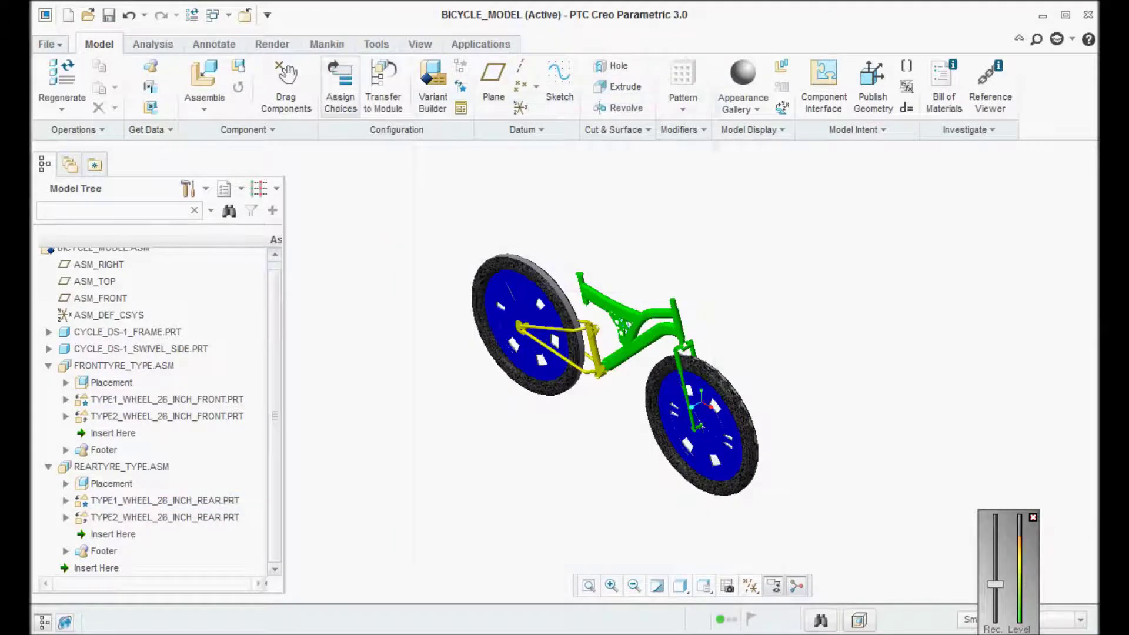
Assign the type1 choice of REARTYRE_TYPE to TYPE2_WHEEL_26_INCH_REAR.PRT and save the bicycle assembly
{"action": "left_click", "coordinate": [341, 88]}
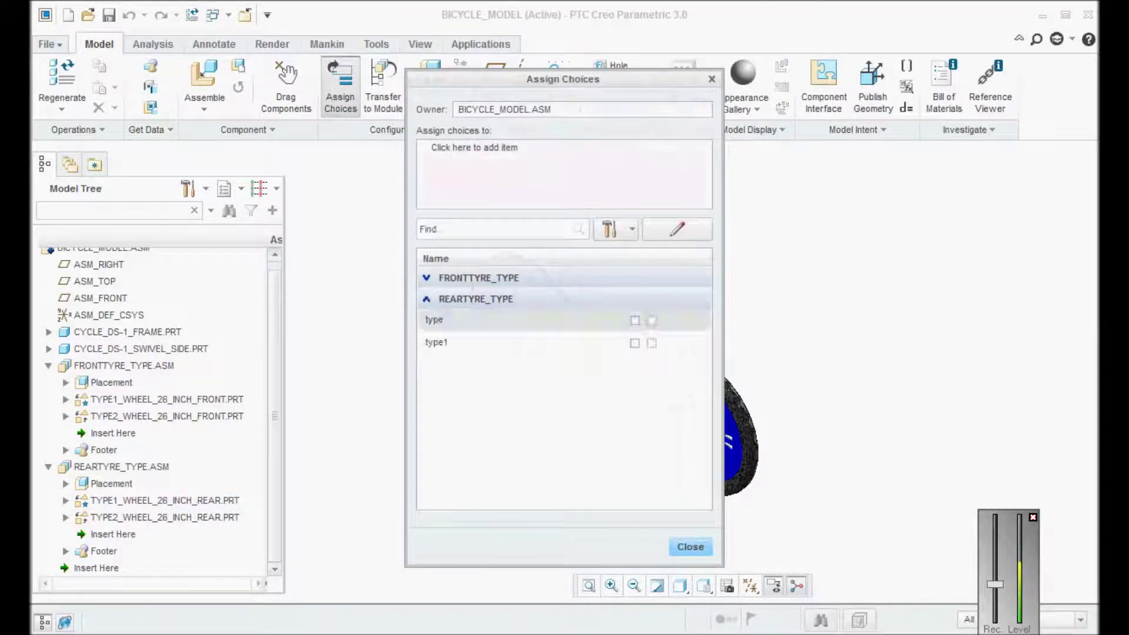
{"action": "left_click", "coordinate": [165, 518]}
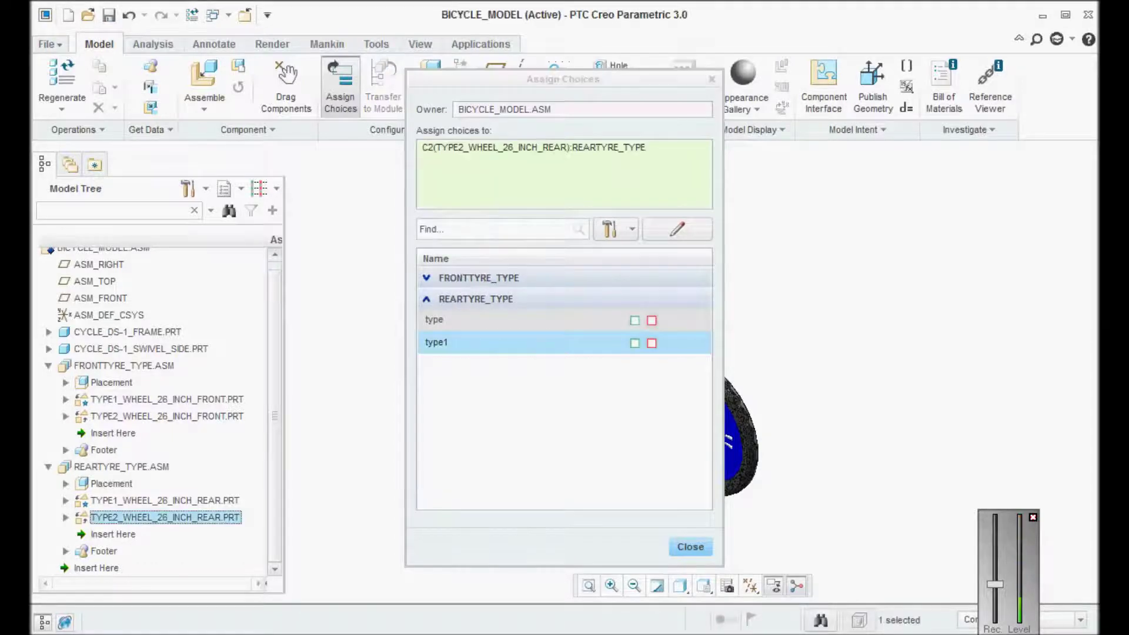
{"action": "left_click", "coordinate": [634, 342]}
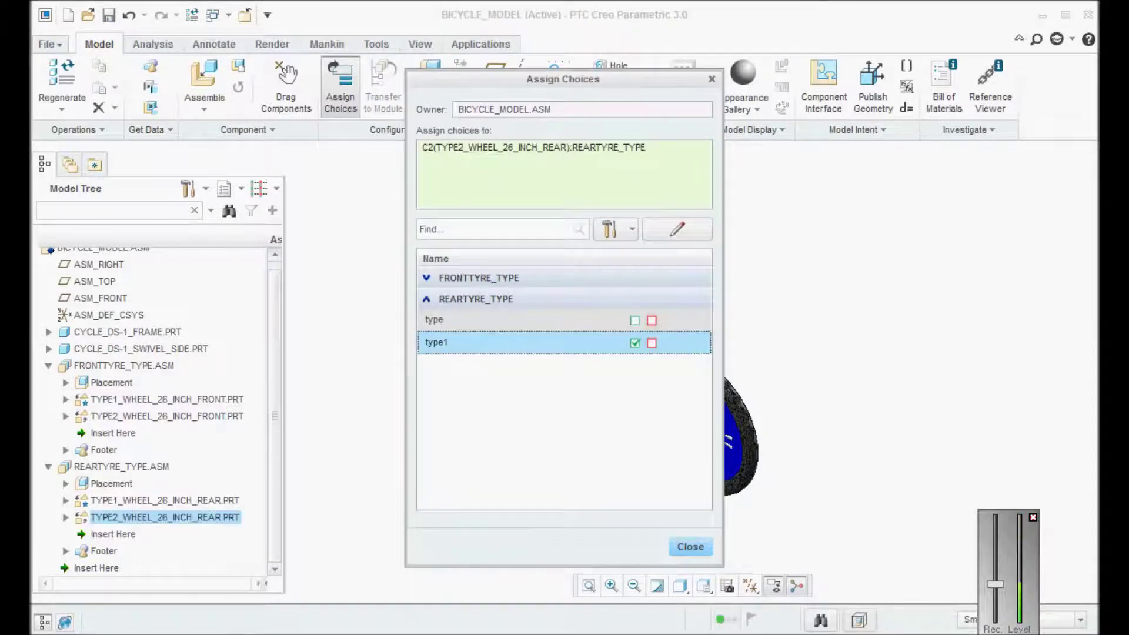
{"action": "left_click", "coordinate": [690, 547]}
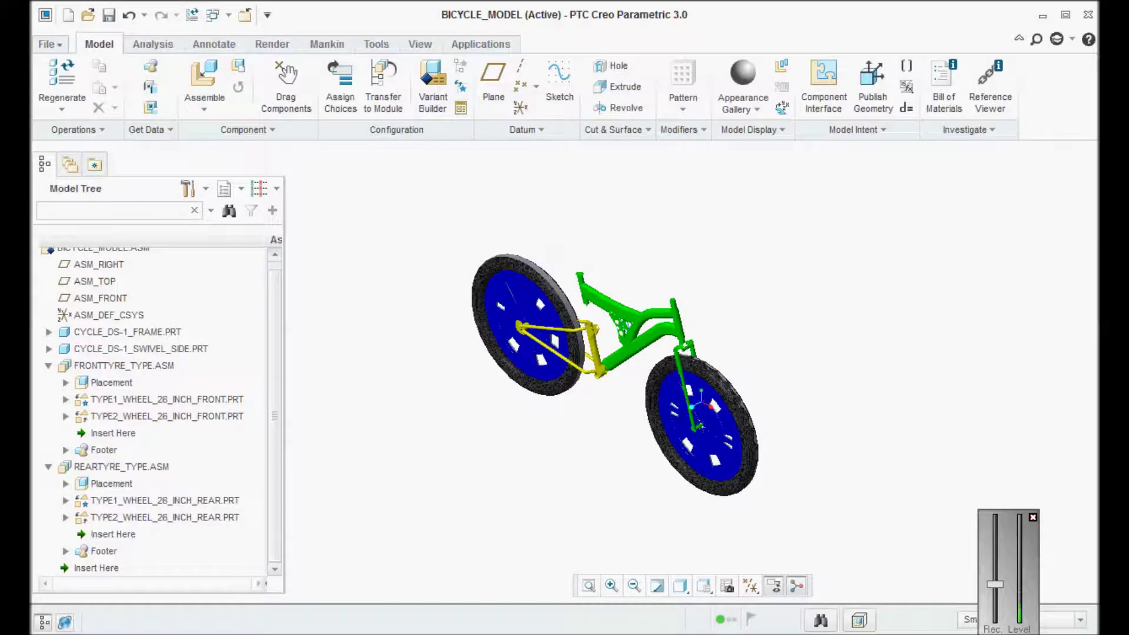
{"action": "key", "text": "ctrl+s"}
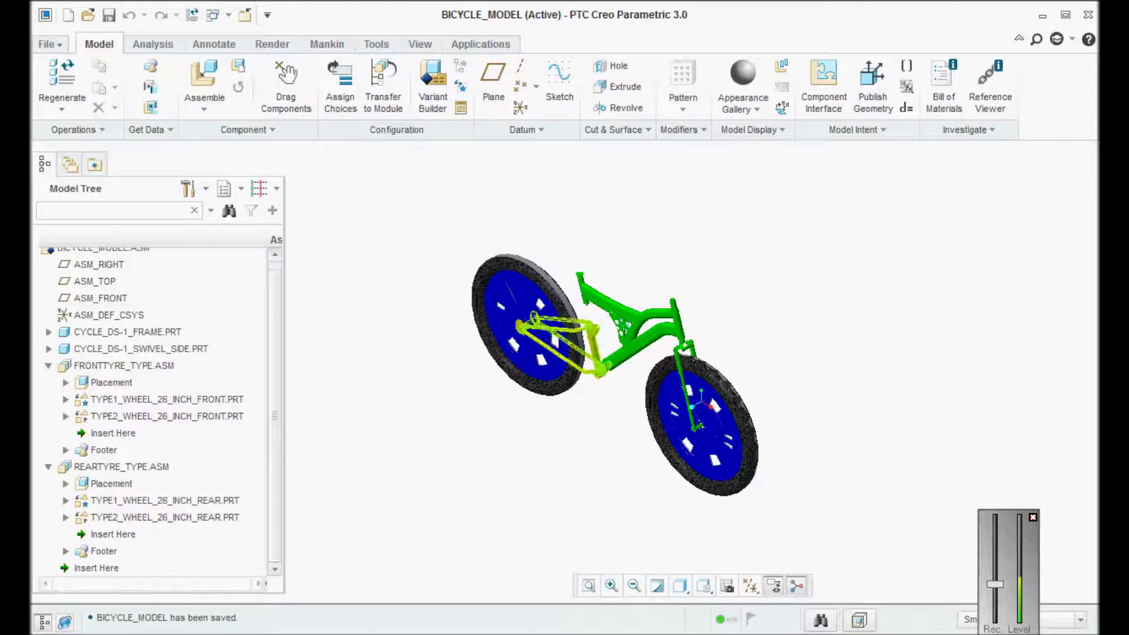
Open the Variant Builder and expand all options and both tyre modules to review their choices and assigned wheel parts
{"action": "scroll", "coordinate": [718, 390], "scroll_direction": "up", "scroll_amount": 1}
{"action": "scroll", "coordinate": [553, 347], "scroll_direction": "down", "scroll_amount": 1}
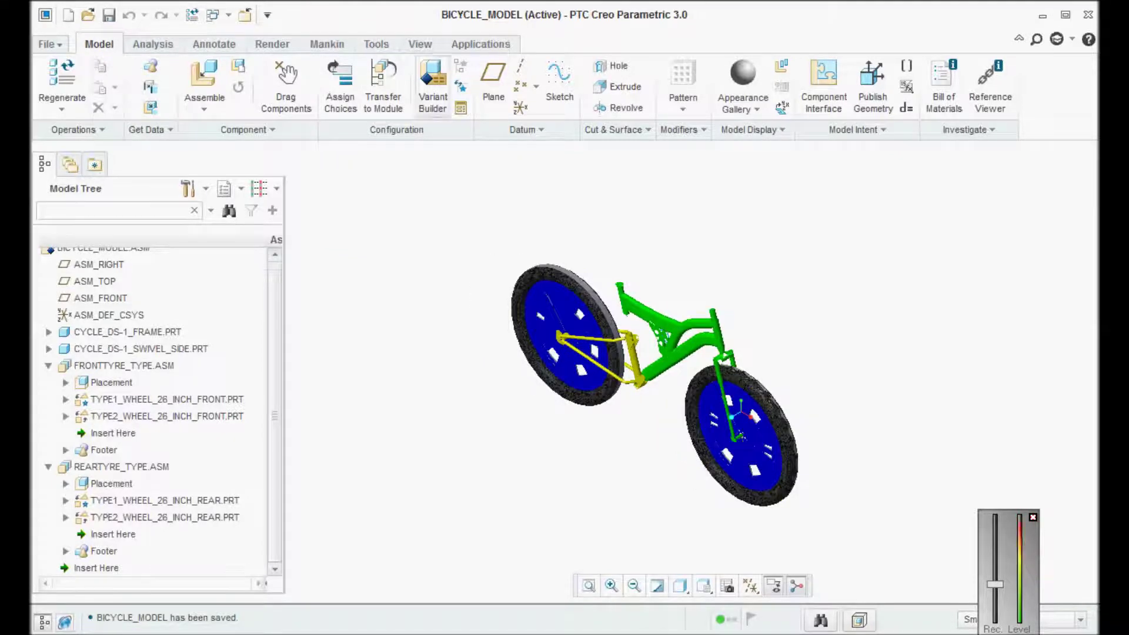
{"action": "left_click", "coordinate": [433, 89]}
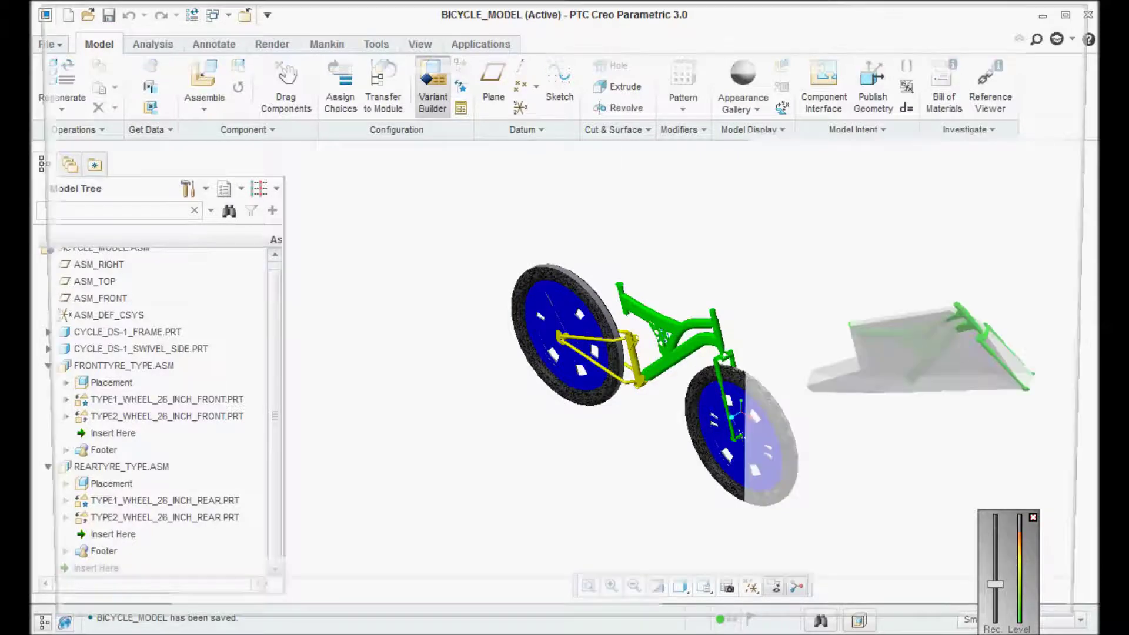
{"action": "left_click", "coordinate": [359, 112]}
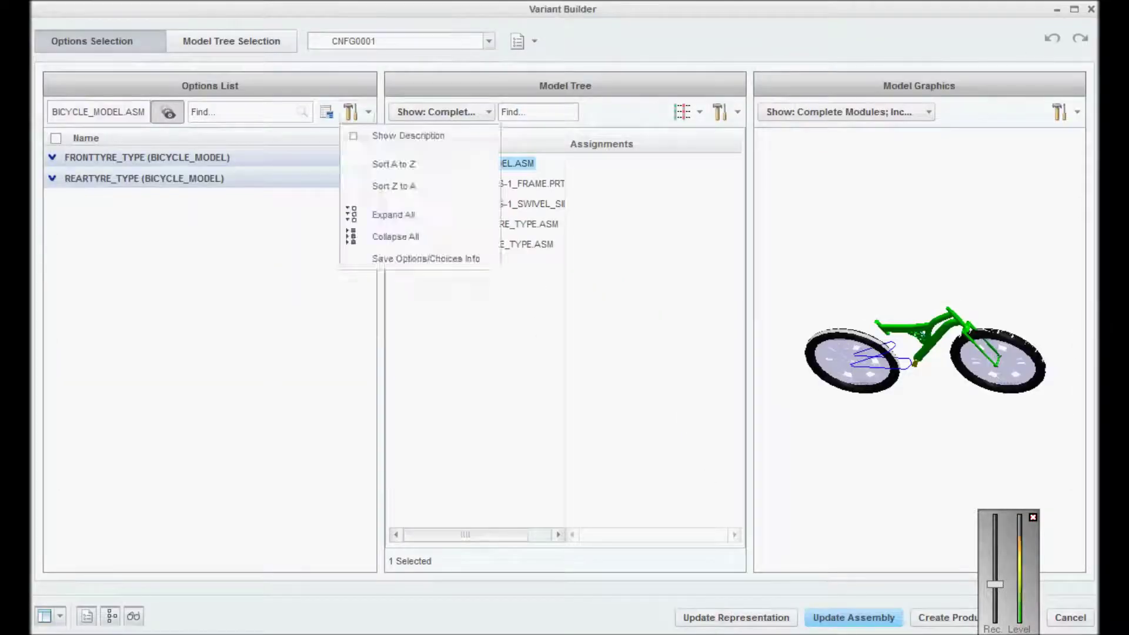
{"action": "left_click", "coordinate": [392, 214]}
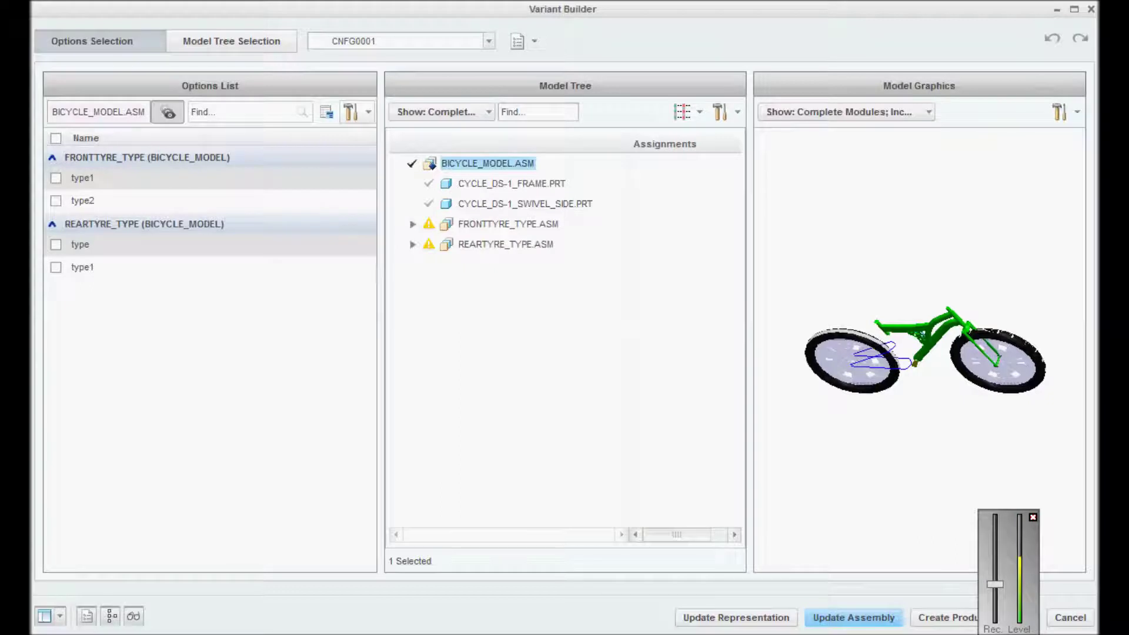
{"action": "left_click", "coordinate": [413, 224]}
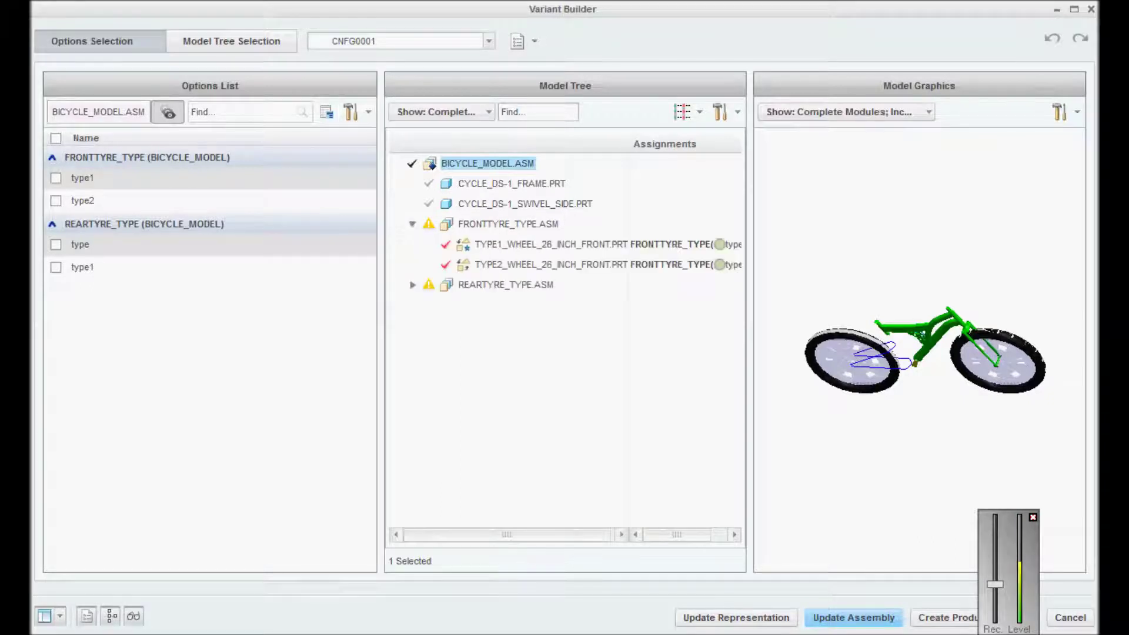
{"action": "left_click", "coordinate": [413, 285]}
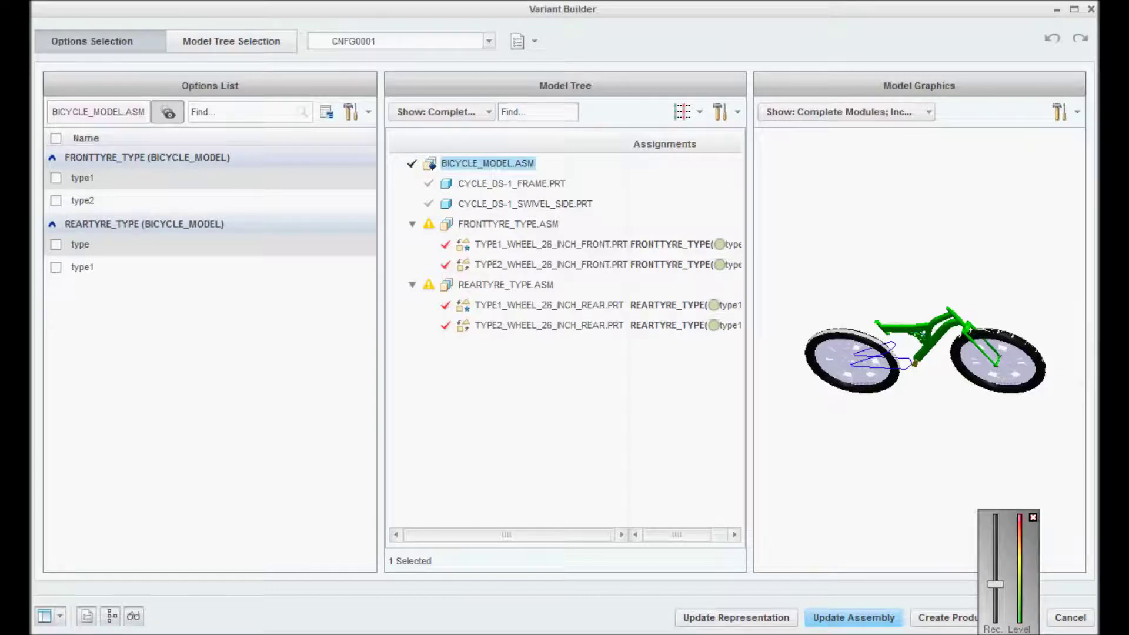
{"action": "scroll", "coordinate": [936, 337], "scroll_direction": "down", "scroll_amount": 3}
{"action": "mouse_move", "coordinate": [936, 337]}
{"action": "middle_mouse_down"}
{"action": "mouse_move", "coordinate": [932, 308]}
{"action": "mouse_move", "coordinate": [893, 296]}
{"action": "mouse_move", "coordinate": [917, 317]}
{"action": "mouse_move", "coordinate": [925, 294]}
{"action": "mouse_move", "coordinate": [911, 341]}
{"action": "middle_mouse_up"}
{"action": "scroll", "coordinate": [911, 341], "scroll_direction": "up", "scroll_amount": 1}
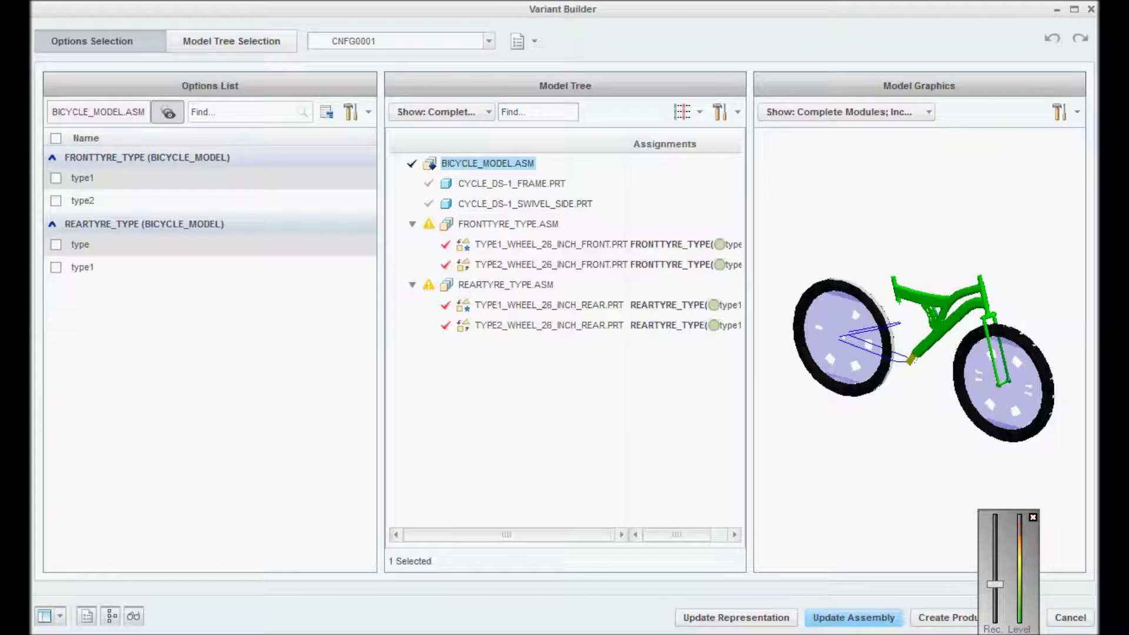
Name the new configuration TYPE1 and select the type1 choice for the FRONTTYRE_TYPE option
{"action": "double_click", "coordinate": [353, 41]}
{"action": "type", "text": "type1"}
{"action": "left_click", "coordinate": [56, 178]}
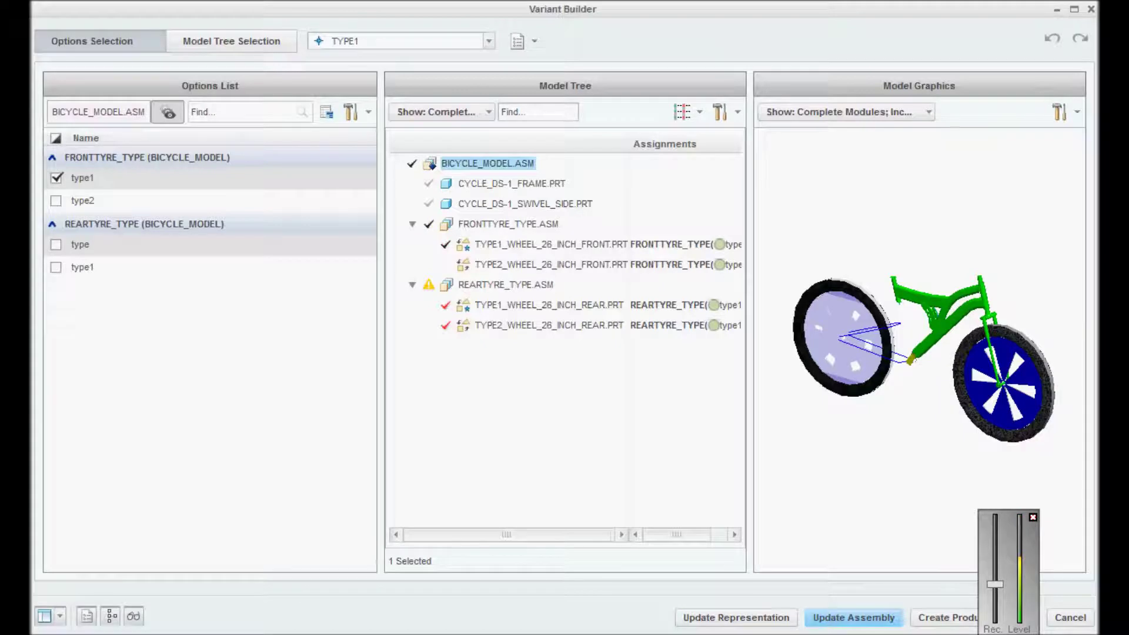
Try the type choice for the REARTYRE_TYPE option and replace it with type1, inspecting the rear wheel in the preview
{"action": "left_click", "coordinate": [56, 244]}
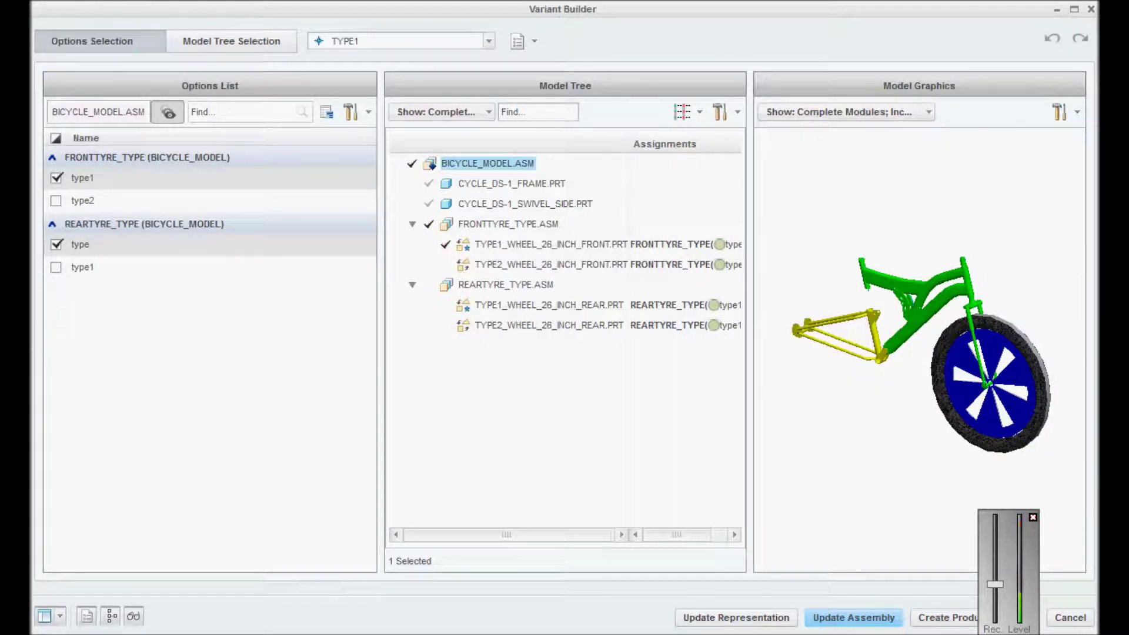
{"action": "left_click", "coordinate": [55, 268]}
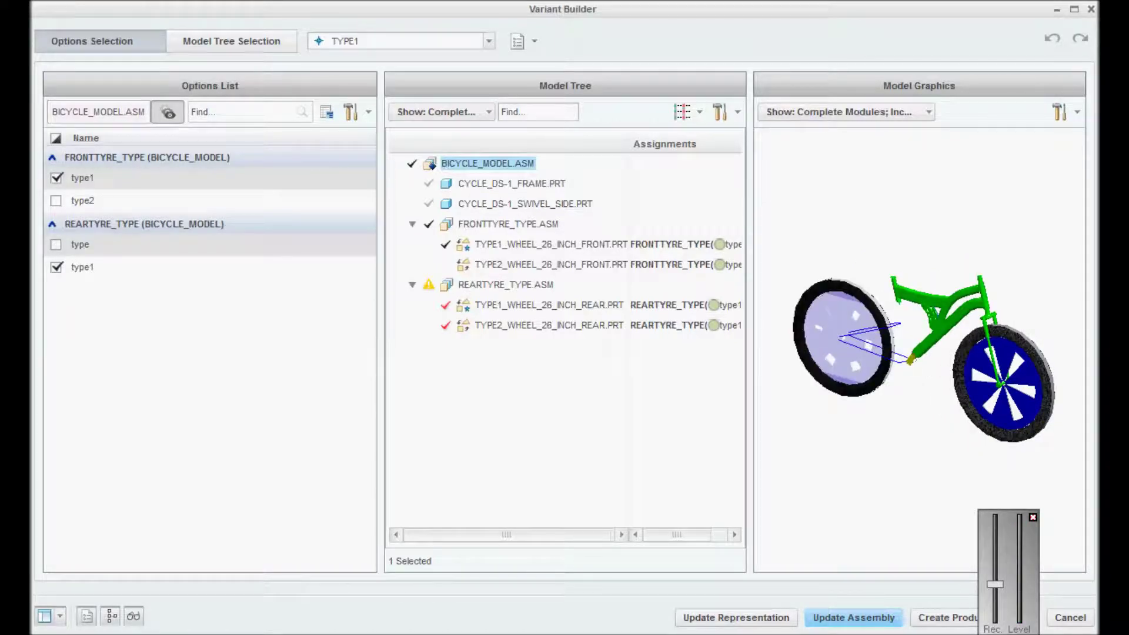
{"action": "scroll", "coordinate": [981, 348], "scroll_direction": "up", "scroll_amount": 1}
{"action": "scroll", "coordinate": [883, 358], "scroll_direction": "down", "scroll_amount": 4}
{"action": "scroll", "coordinate": [883, 357], "scroll_direction": "up", "scroll_amount": 2}
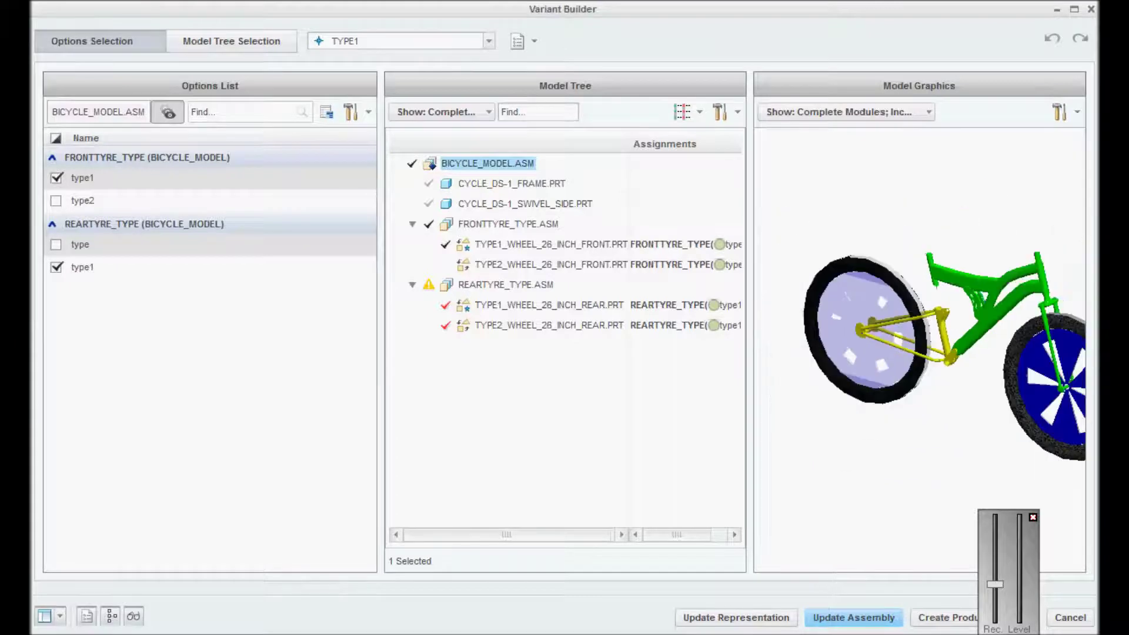
Try replacing type1 with the type choice for REARTYRE_TYPE, and leave the Variant Builder without saving the TYPE1 configuration
{"action": "left_click", "coordinate": [57, 244]}
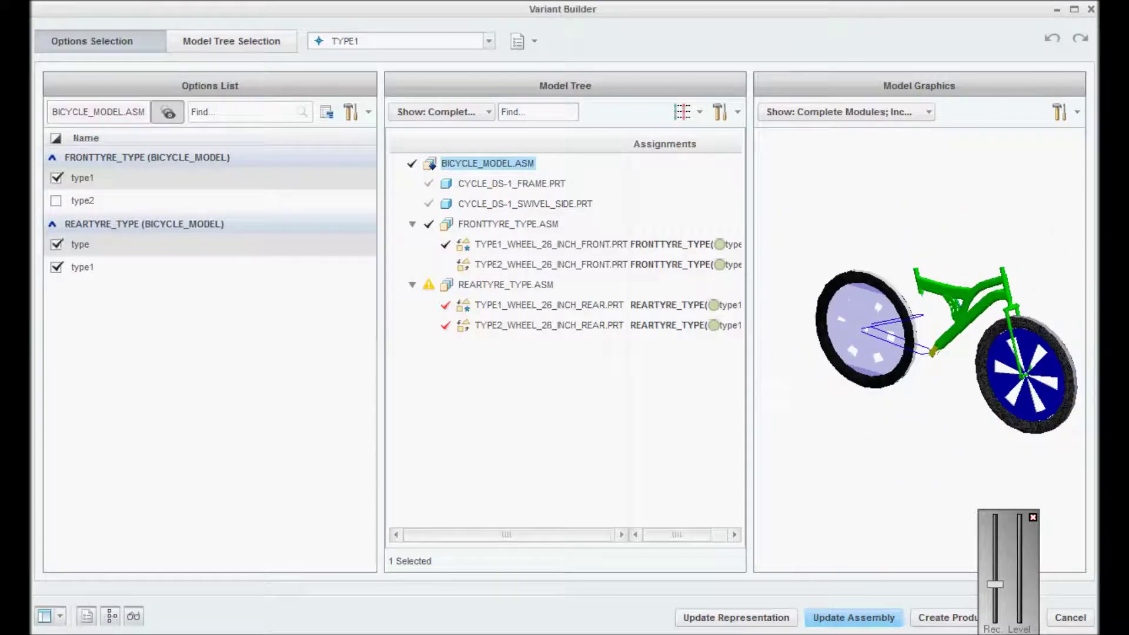
{"action": "left_click", "coordinate": [56, 267]}
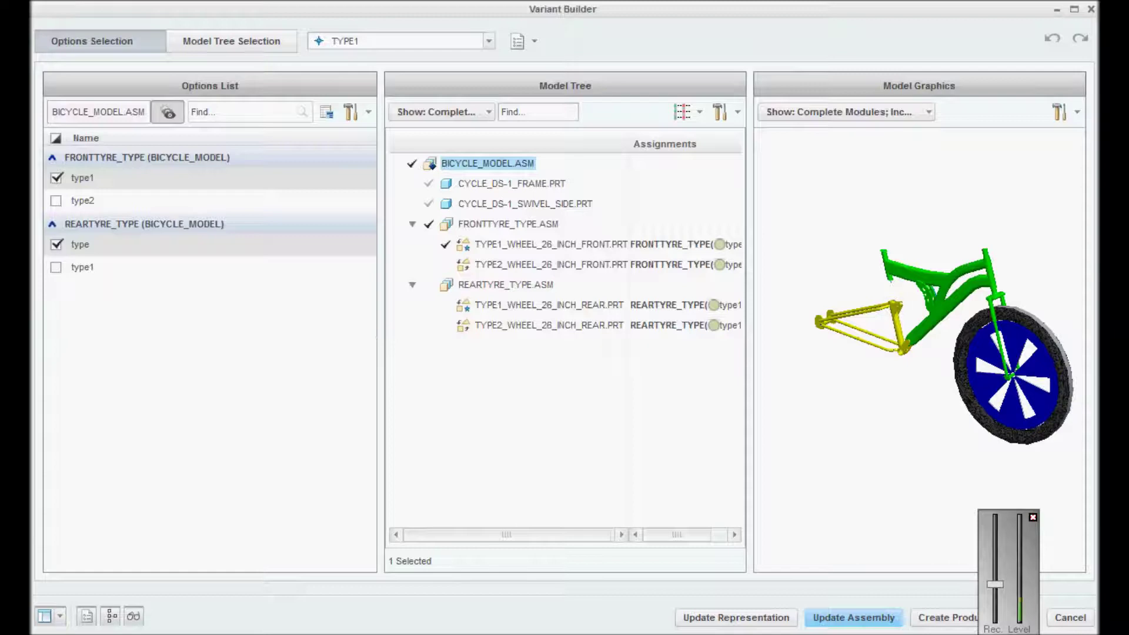
{"action": "left_click", "coordinate": [1070, 618]}
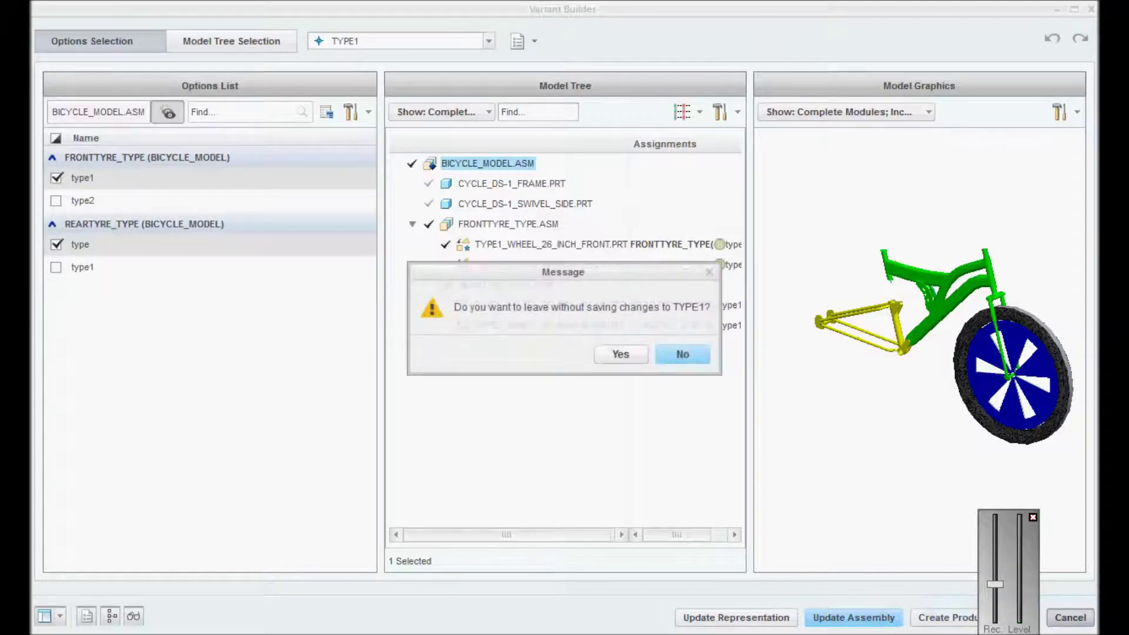
{"action": "left_click", "coordinate": [617, 355]}
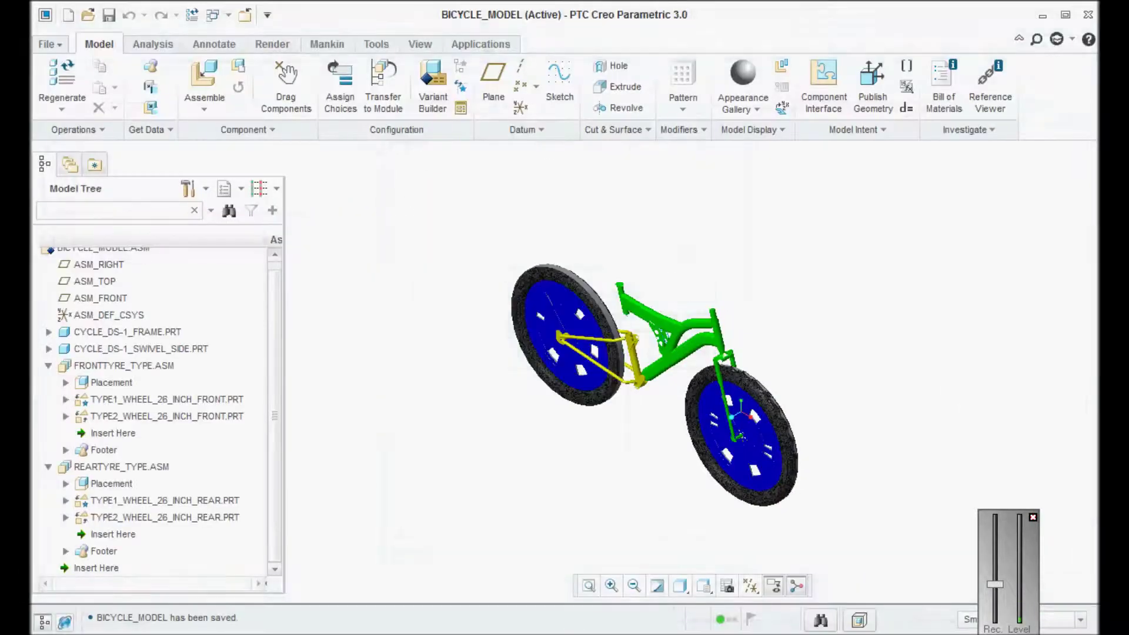
Assign the type choice of REARTYRE_TYPE to TYPE1_WHEEL_26_INCH_REAR.PRT in the rear tyre module
{"action": "left_click", "coordinate": [339, 88]}
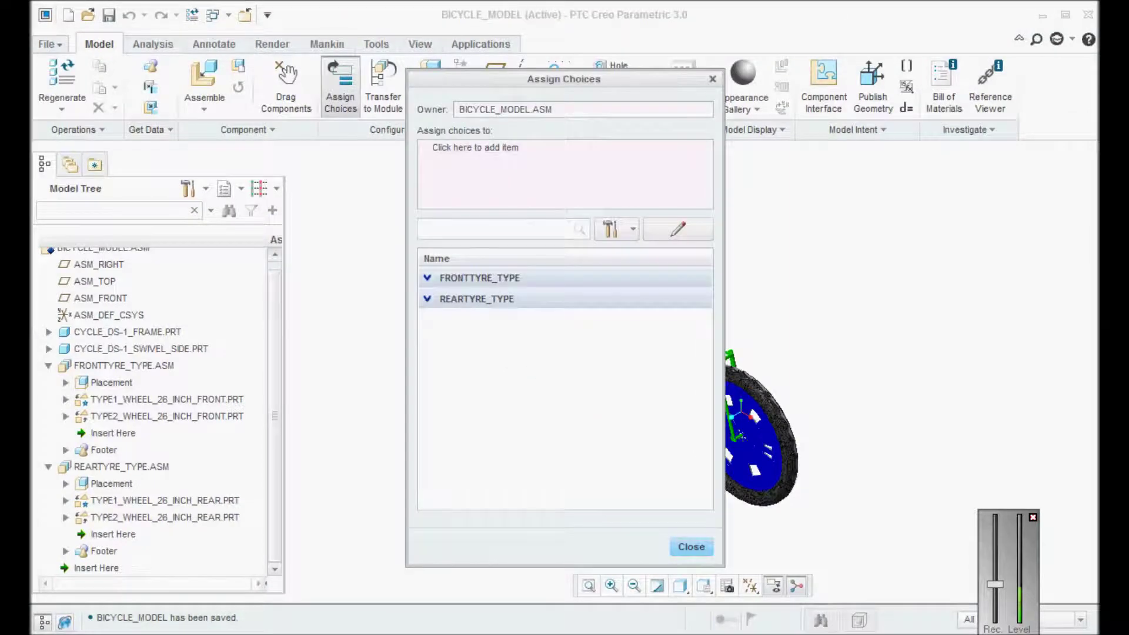
{"action": "left_click", "coordinate": [427, 299]}
{"action": "left_click", "coordinate": [482, 320]}
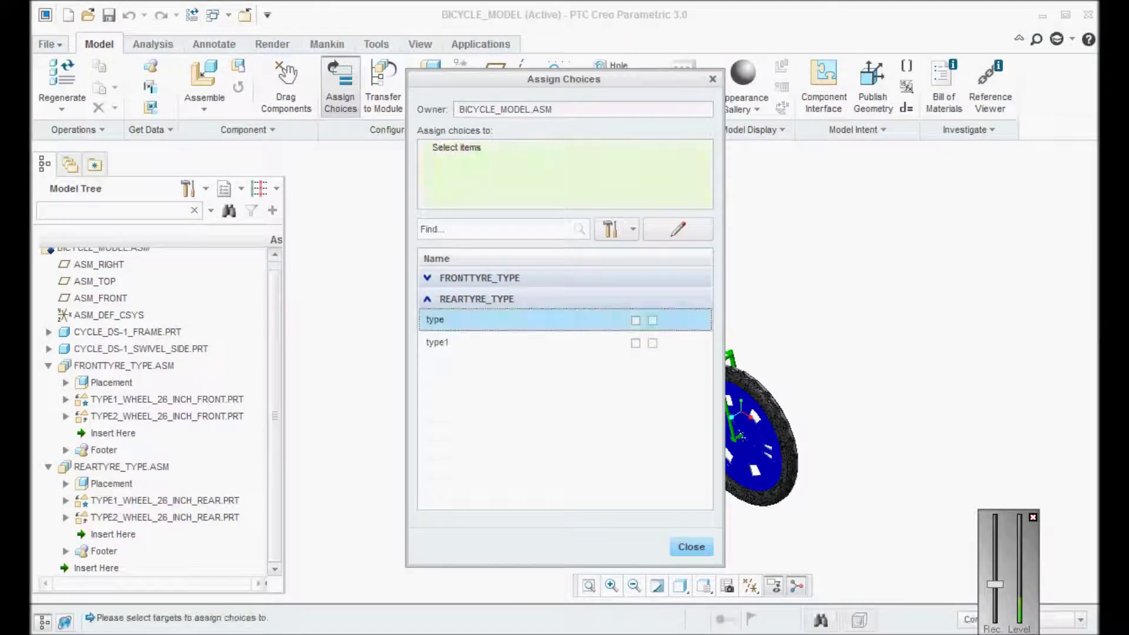
{"action": "left_click", "coordinate": [165, 500]}
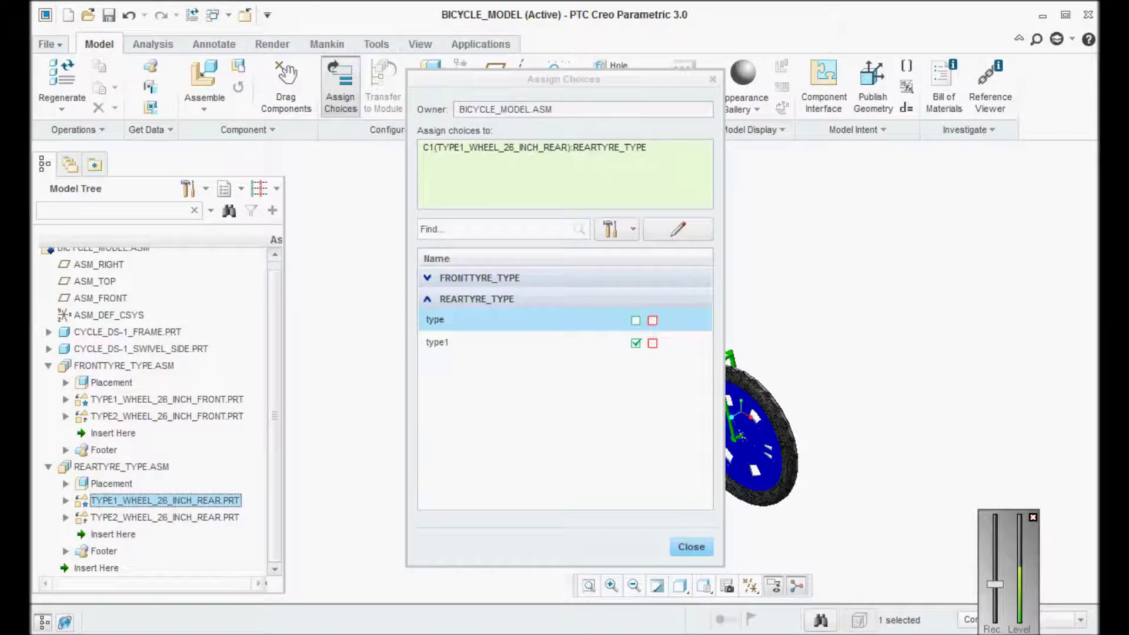
{"action": "left_click", "coordinate": [636, 320]}
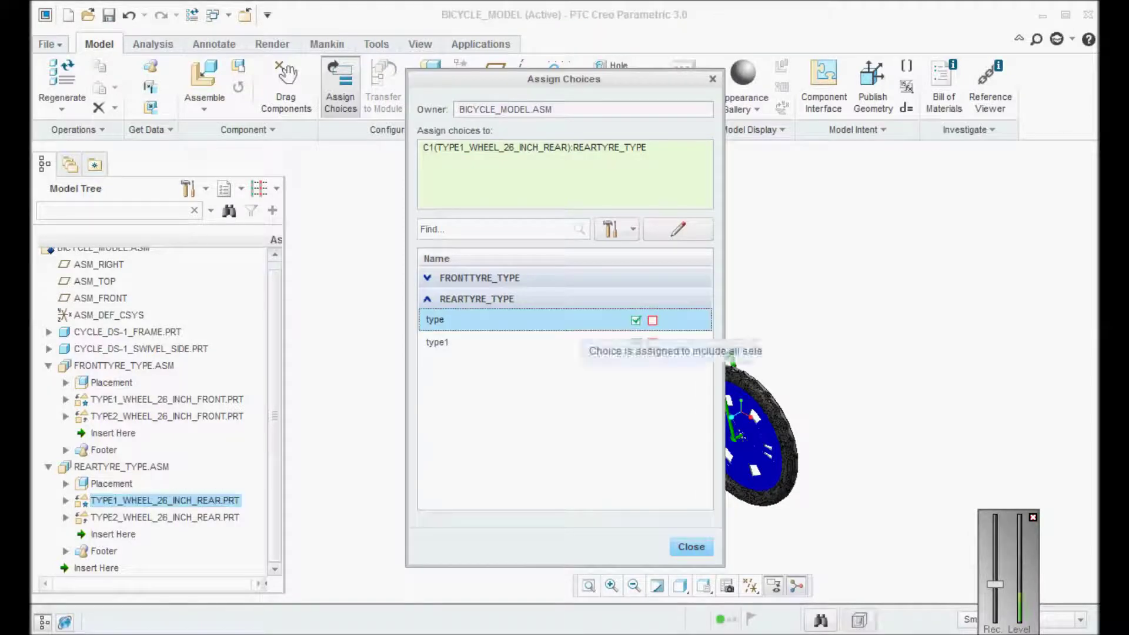
{"action": "left_click", "coordinate": [691, 546]}
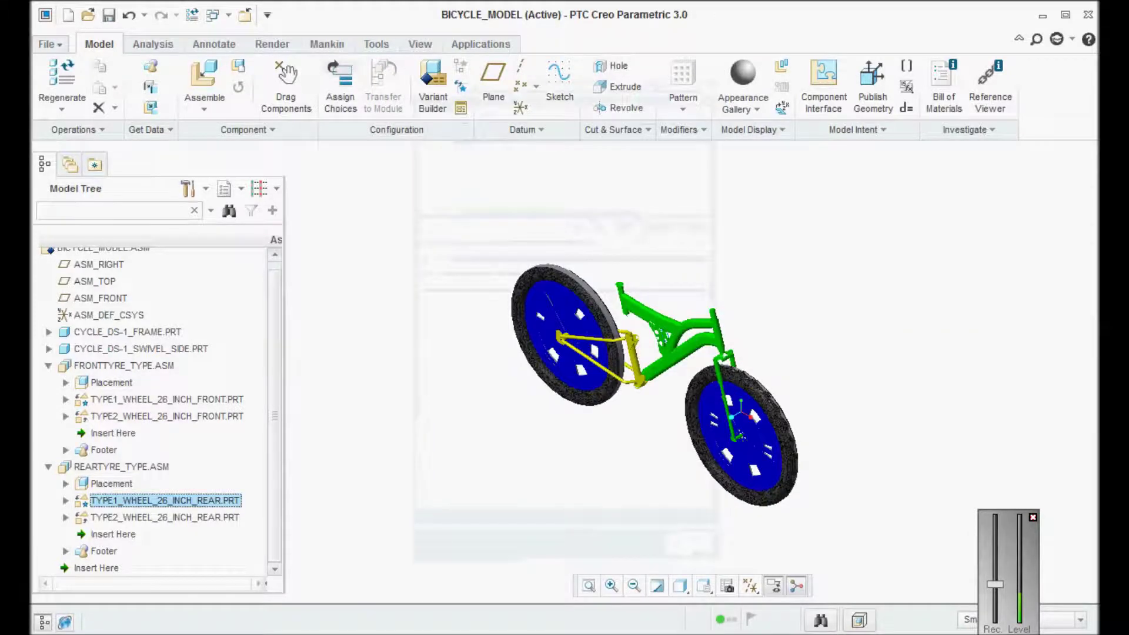
Check the type1 choice assignment of REARTYRE_TYPE on TYPE2_WHEEL_26_INCH_REAR.PRT and save the bicycle assembly
{"action": "left_click", "coordinate": [340, 88]}
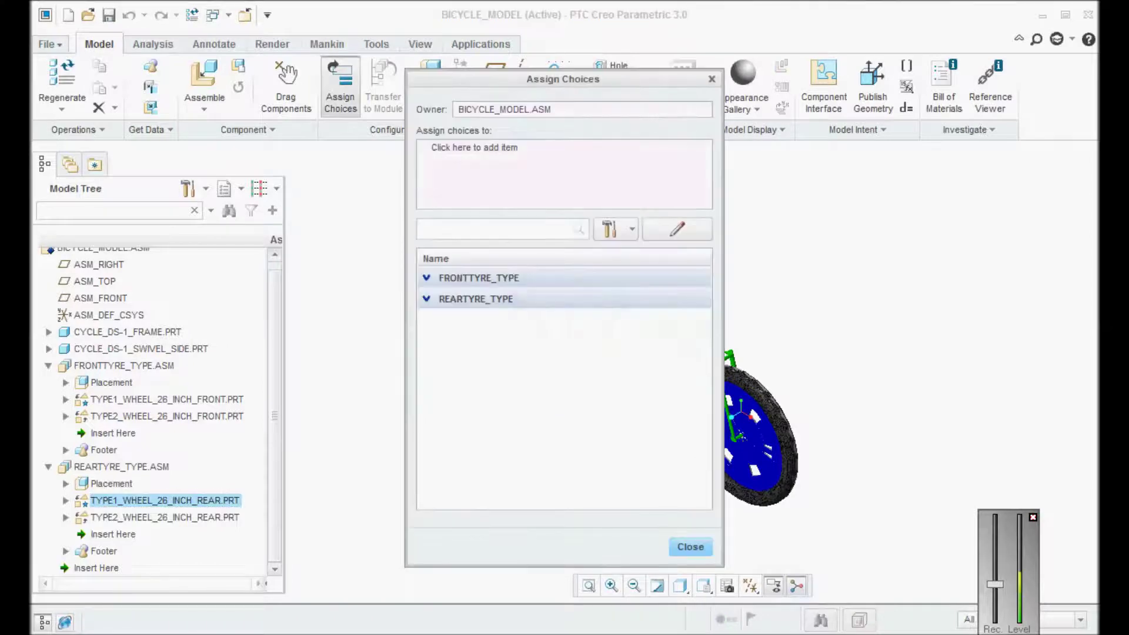
{"action": "left_click", "coordinate": [635, 342]}
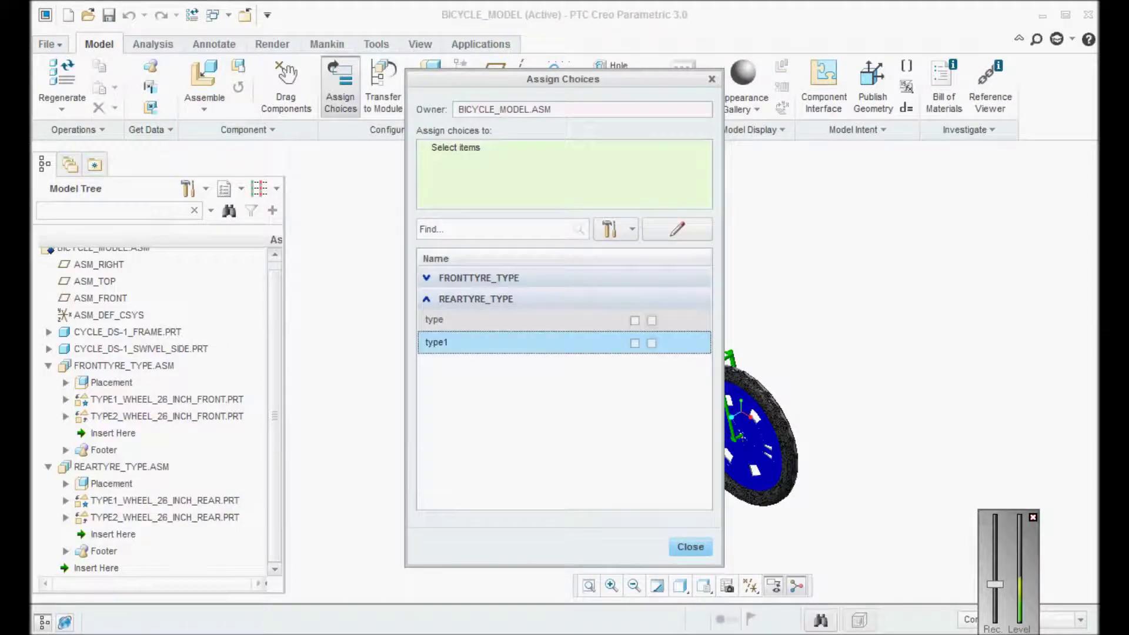
{"action": "left_click", "coordinate": [164, 517]}
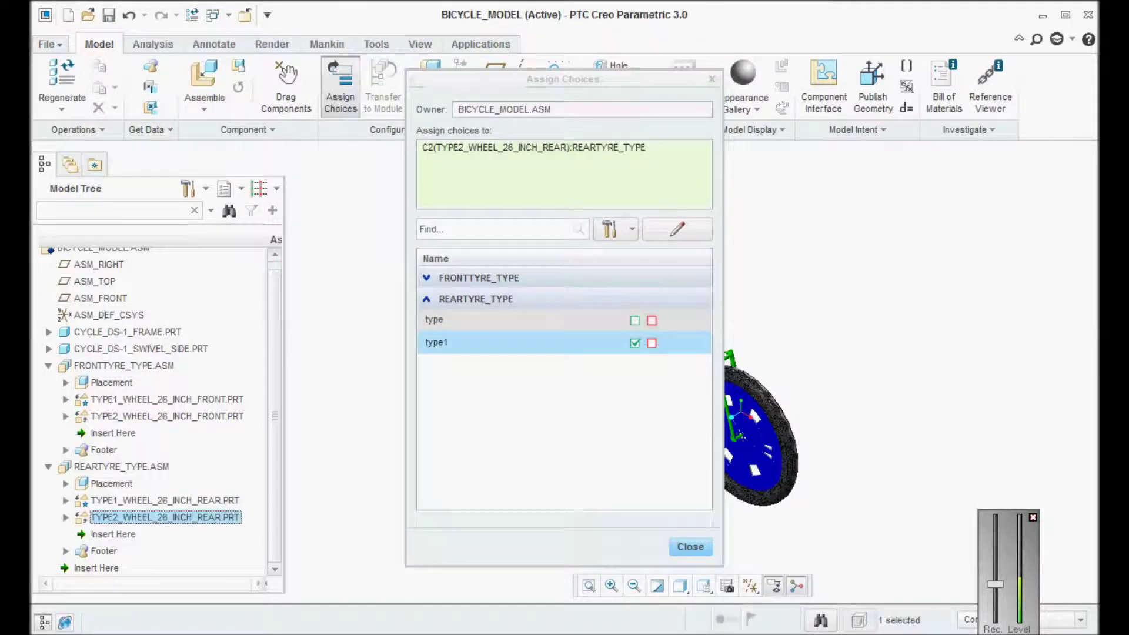
{"action": "left_click", "coordinate": [690, 547]}
{"action": "key", "text": "Return"}
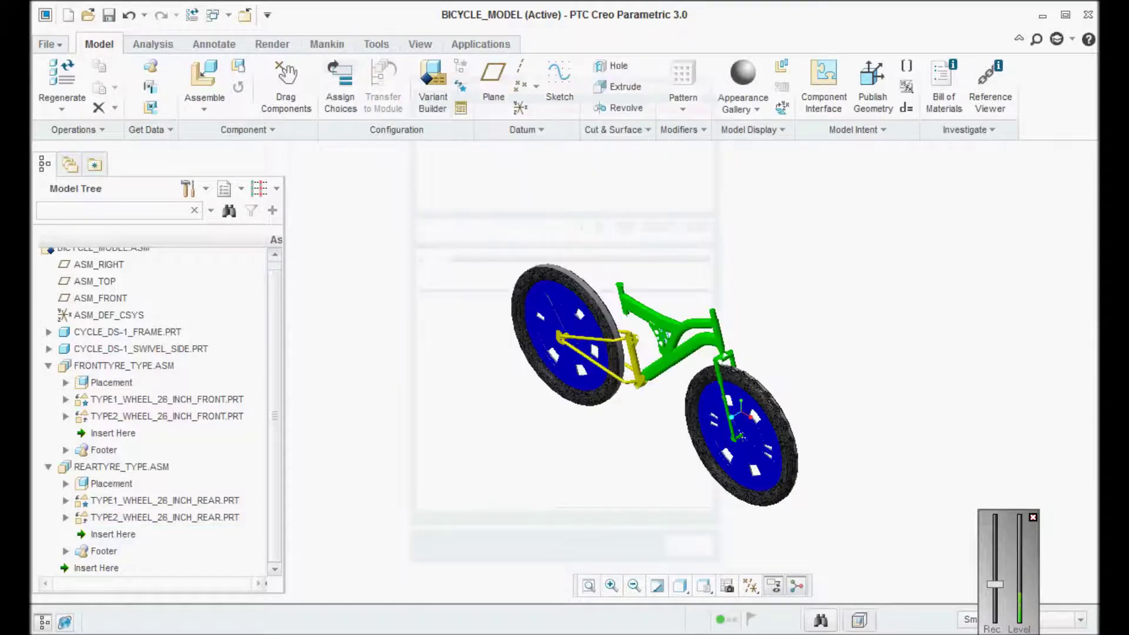
{"action": "key", "text": "ctrl+s"}
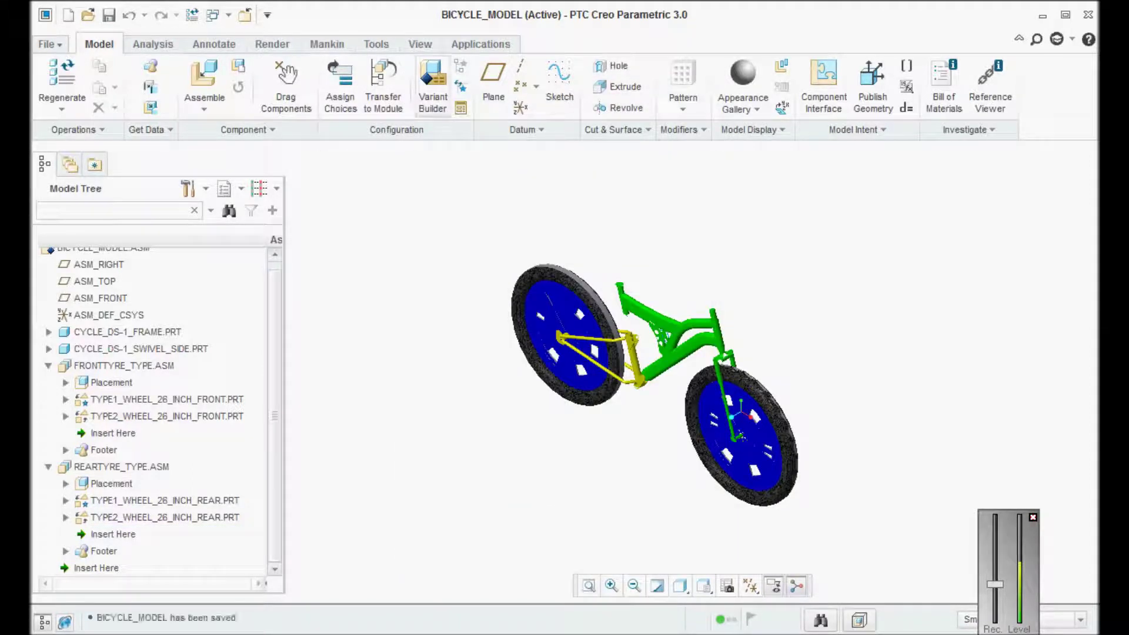
Reopen the Variant Builder and preview the type choice of REARTYRE_TYPE, clearing the selection again
{"action": "left_click", "coordinate": [432, 83]}
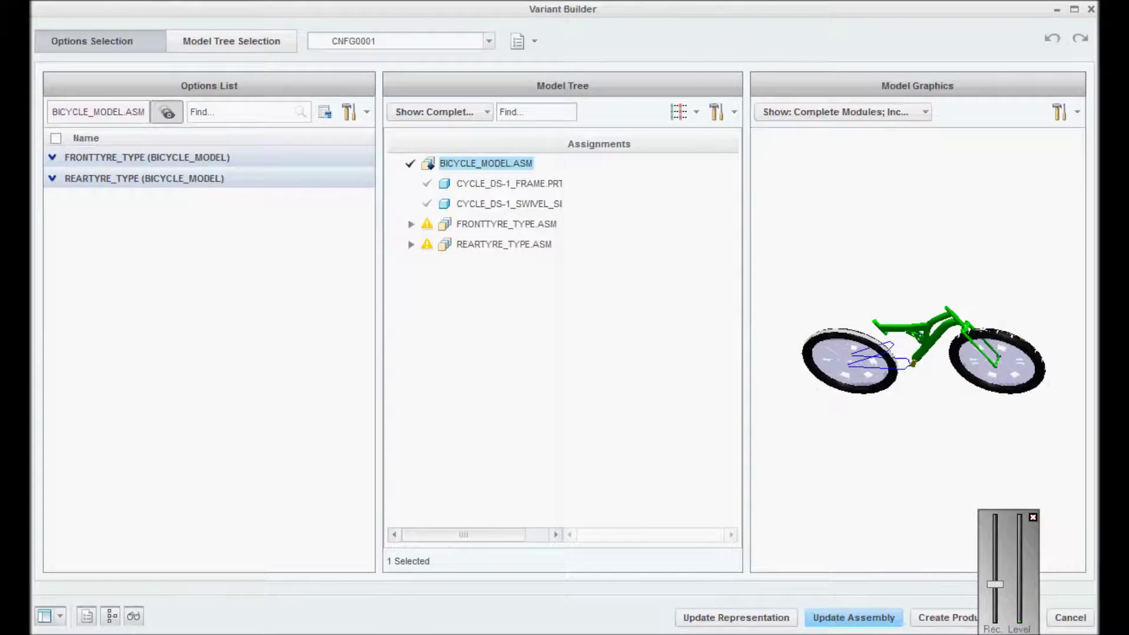
{"action": "left_click", "coordinate": [53, 179]}
{"action": "left_click", "coordinate": [56, 200]}
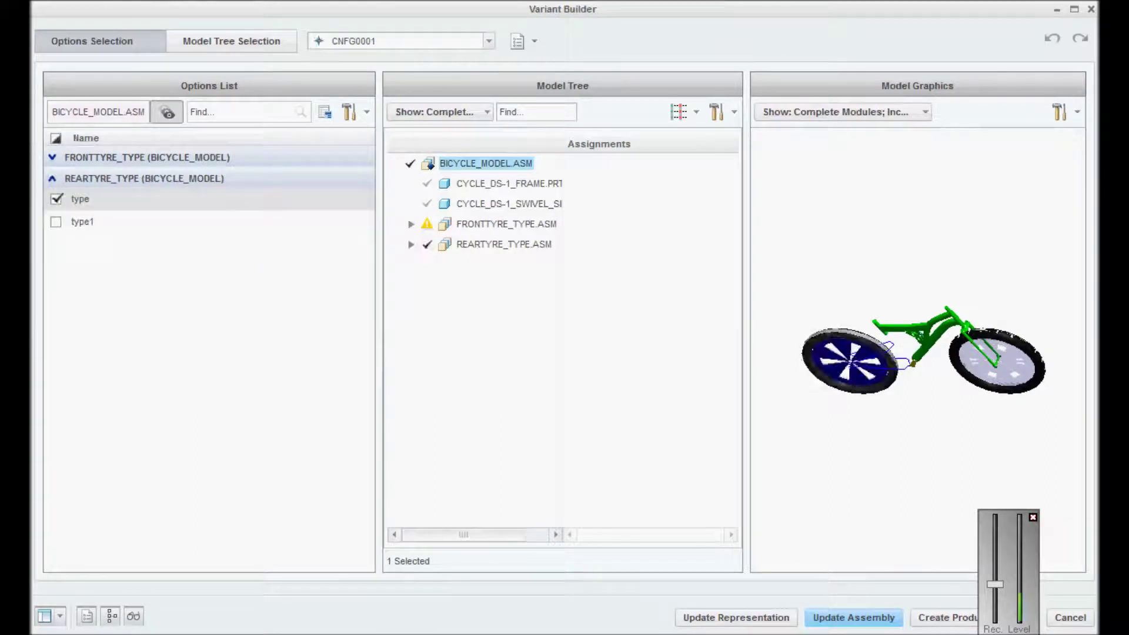
{"action": "left_click", "coordinate": [56, 200]}
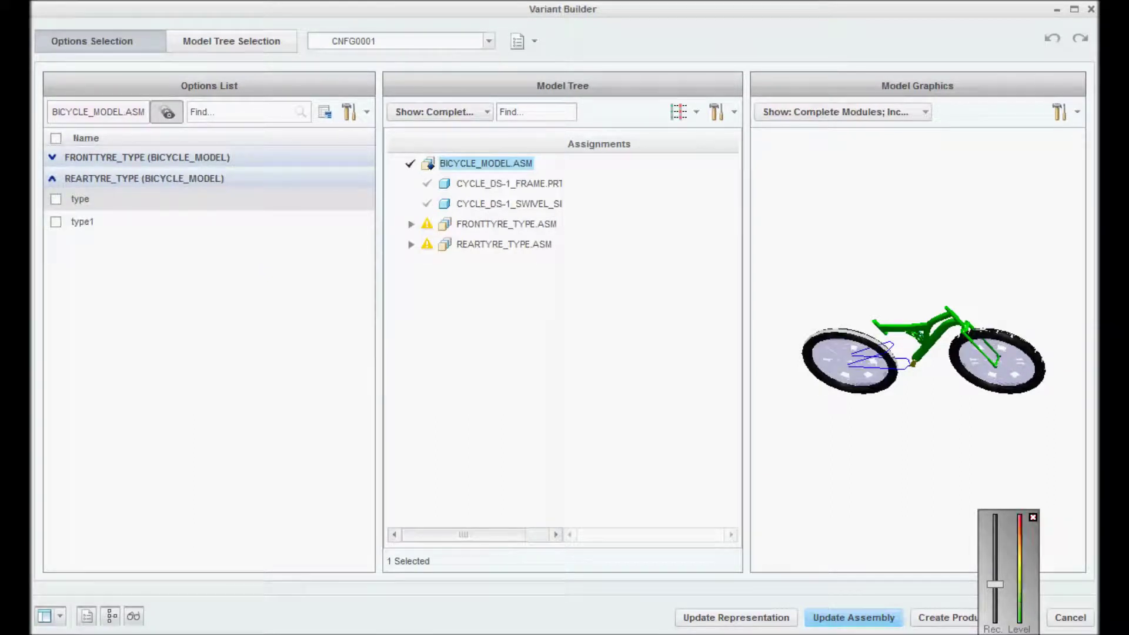
Name the configuration TYPE1 and select type1 for FRONTTYRE_TYPE and type for REARTYRE_TYPE
{"action": "left_click", "coordinate": [489, 42]}
{"action": "left_click", "coordinate": [353, 57]}
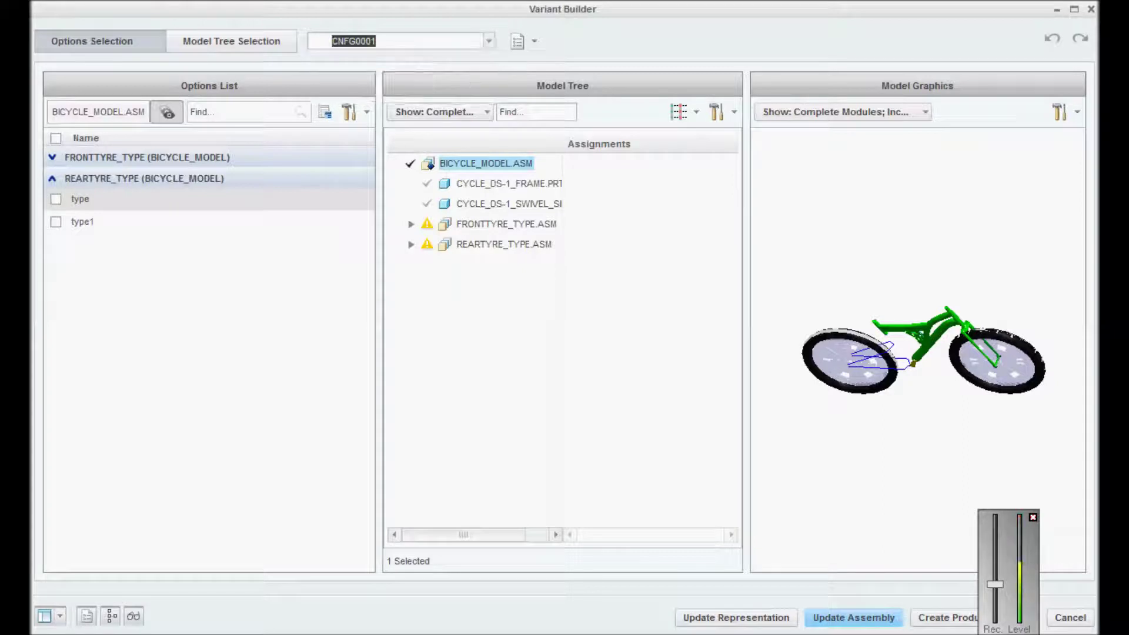
{"action": "type", "text": "type1"}
{"action": "key", "text": "Return"}
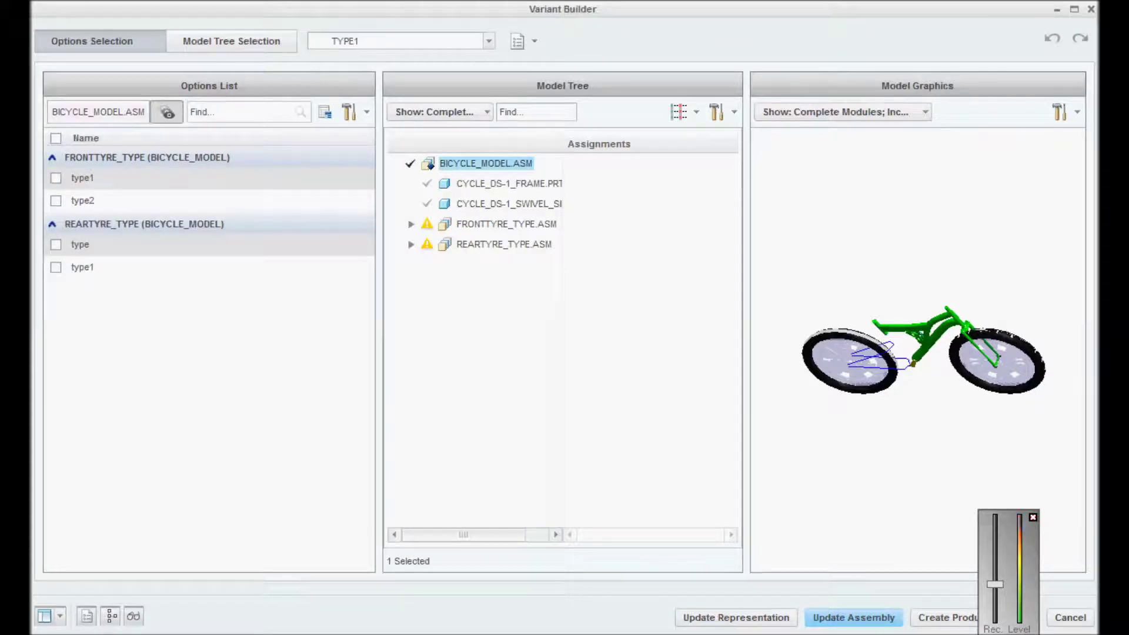
{"action": "mouse_move", "coordinate": [919, 382]}
{"action": "middle_mouse_down"}
{"action": "mouse_move", "coordinate": [923, 335]}
{"action": "mouse_move", "coordinate": [876, 338]}
{"action": "mouse_move", "coordinate": [918, 350]}
{"action": "middle_mouse_up"}
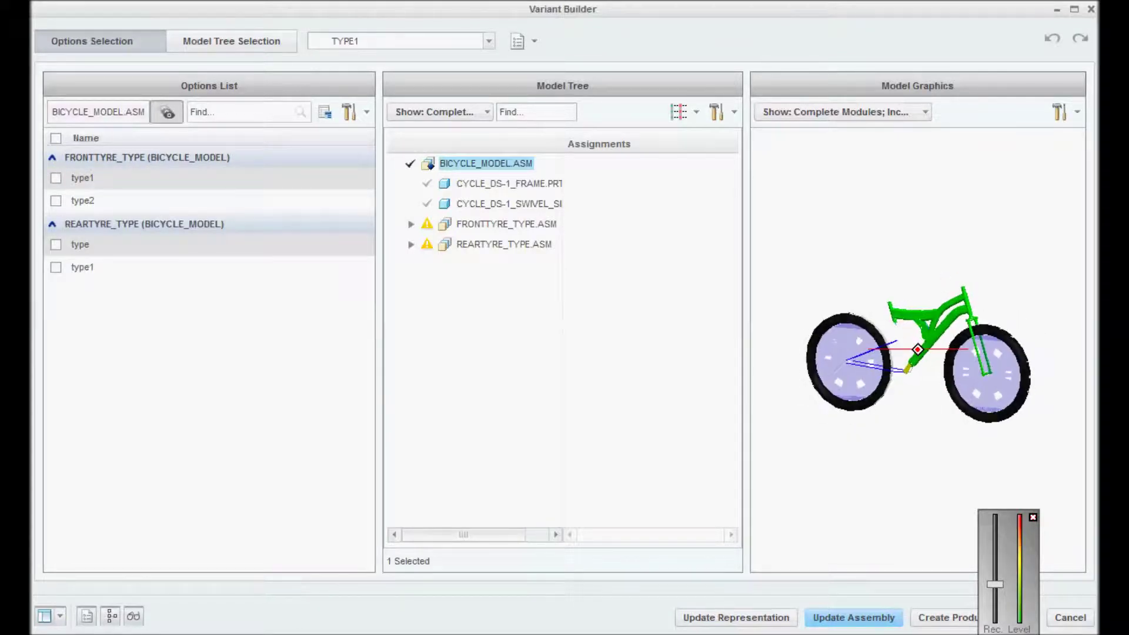
{"action": "left_click", "coordinate": [56, 178]}
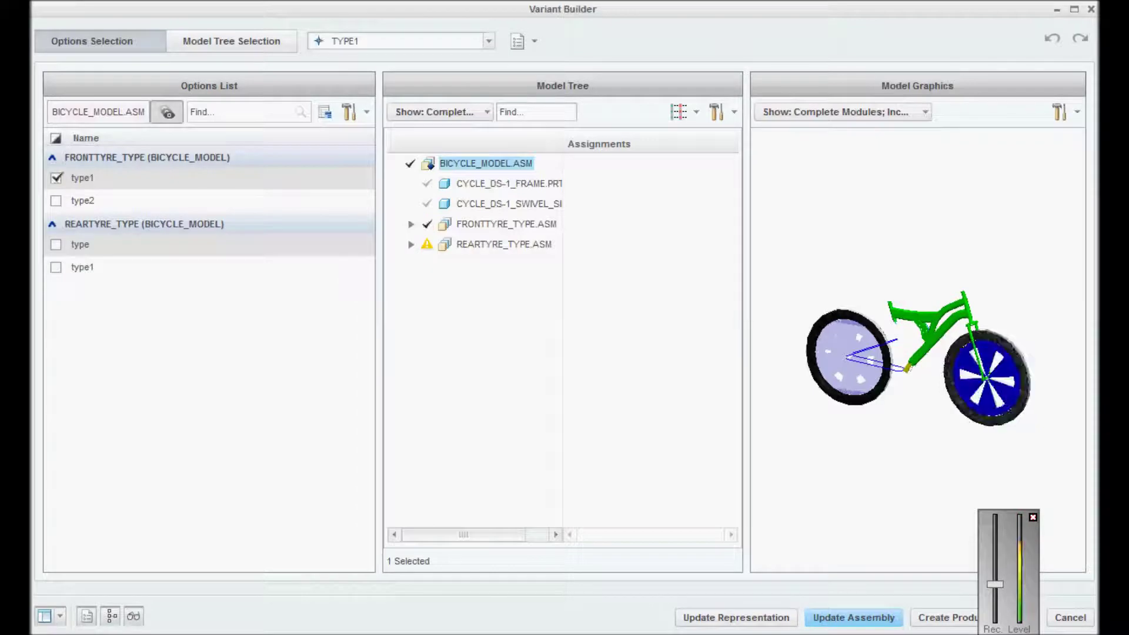
{"action": "left_click", "coordinate": [56, 245]}
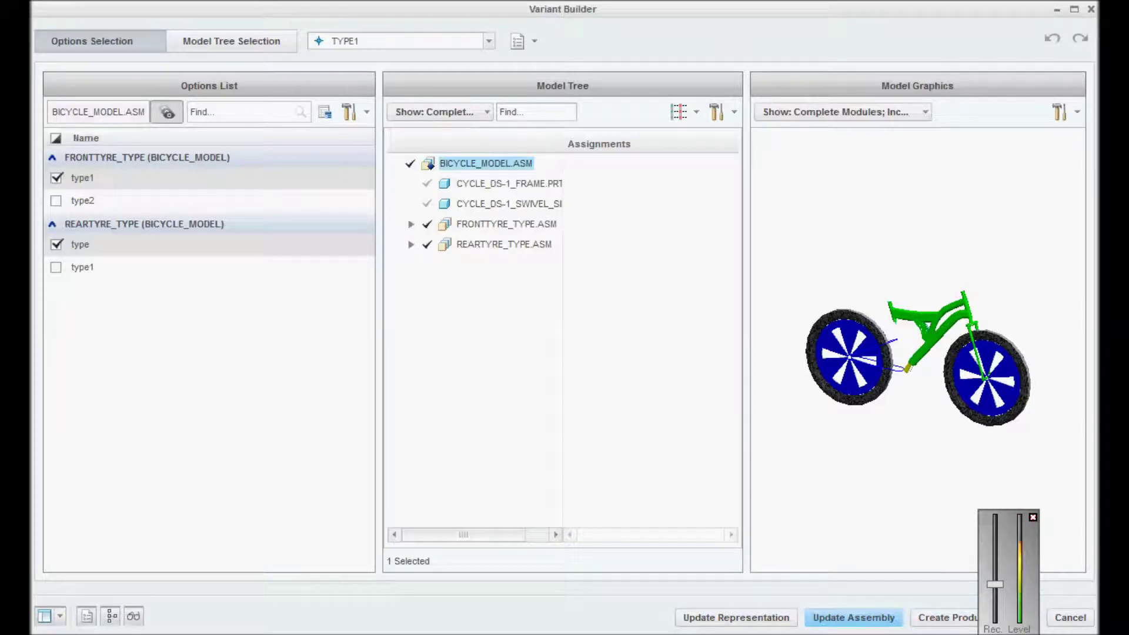
Save the TYPE1 variant specification to the assembly and update the bicycle assembly with it
{"action": "left_click", "coordinate": [530, 41]}
{"action": "mouse_move", "coordinate": [576, 87]}
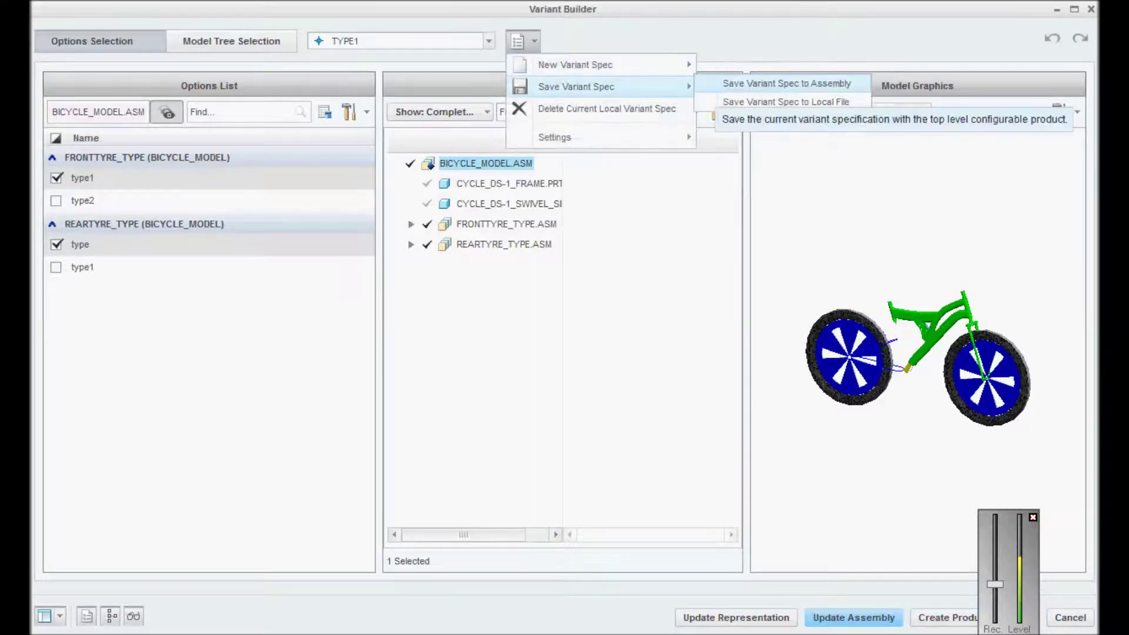
{"action": "left_click", "coordinate": [787, 84]}
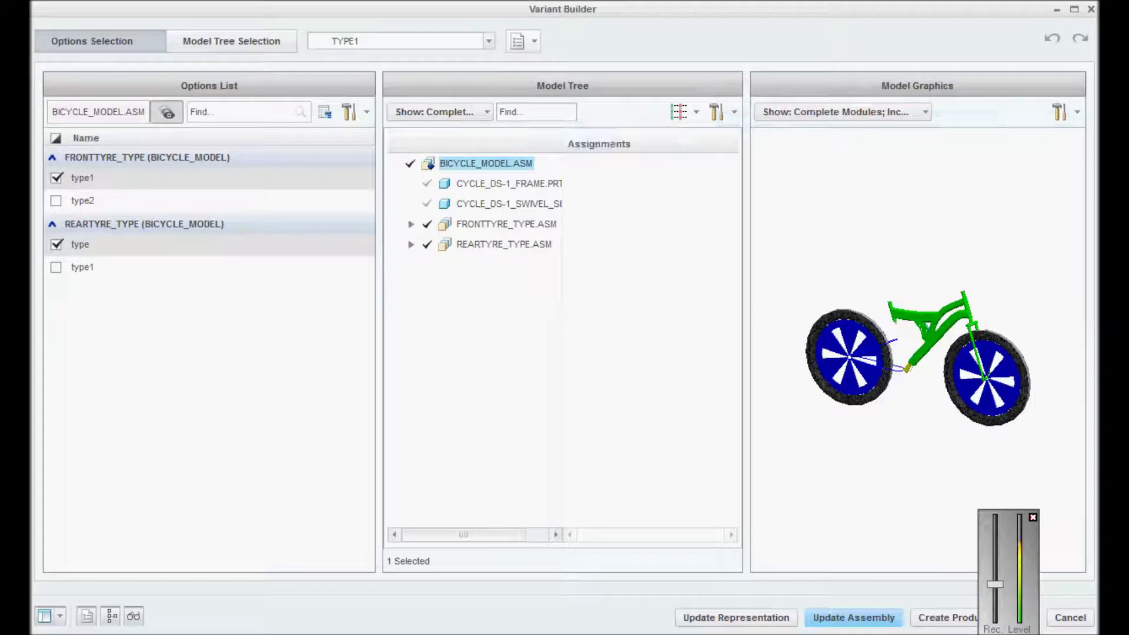
{"action": "left_click", "coordinate": [499, 329]}
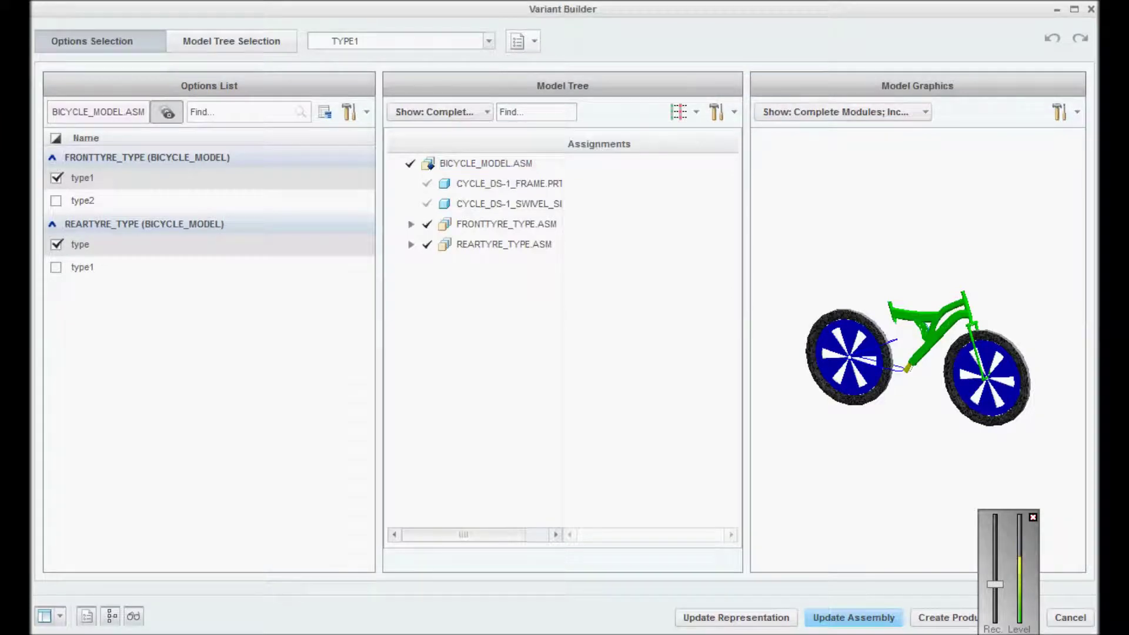
{"action": "left_click", "coordinate": [853, 617]}
{"action": "key", "text": "Return"}
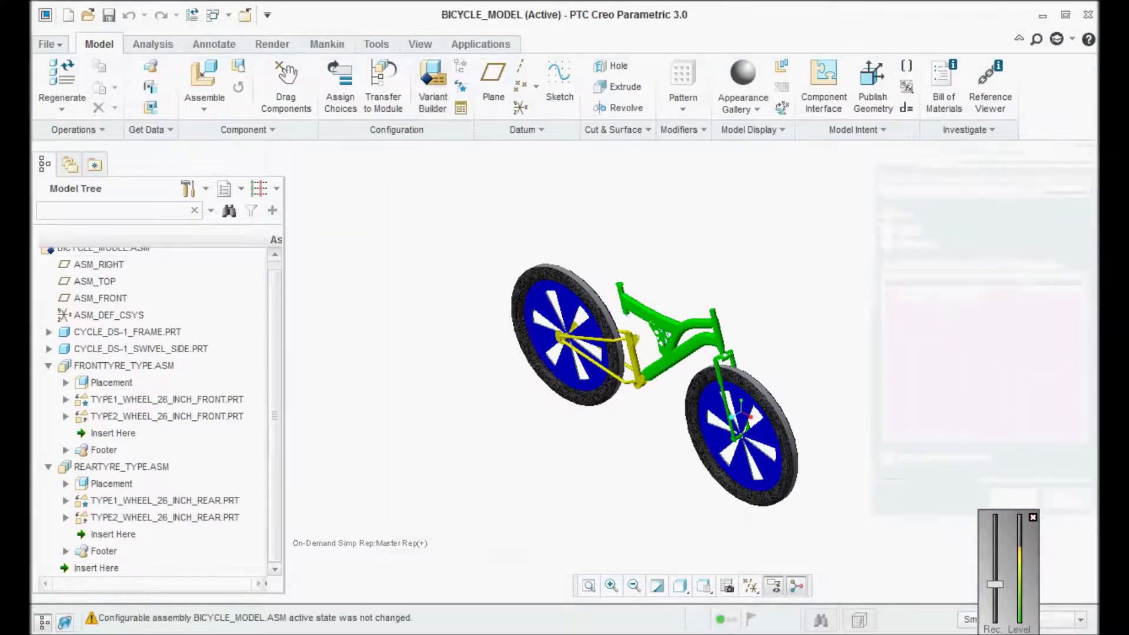
{"action": "mouse_move", "coordinate": [757, 409]}
{"action": "middle_mouse_down"}
{"action": "mouse_move", "coordinate": [755, 449]}
{"action": "mouse_move", "coordinate": [778, 438]}
{"action": "mouse_move", "coordinate": [784, 452]}
{"action": "mouse_move", "coordinate": [685, 451]}
{"action": "mouse_move", "coordinate": [761, 447]}
{"action": "middle_mouse_up"}
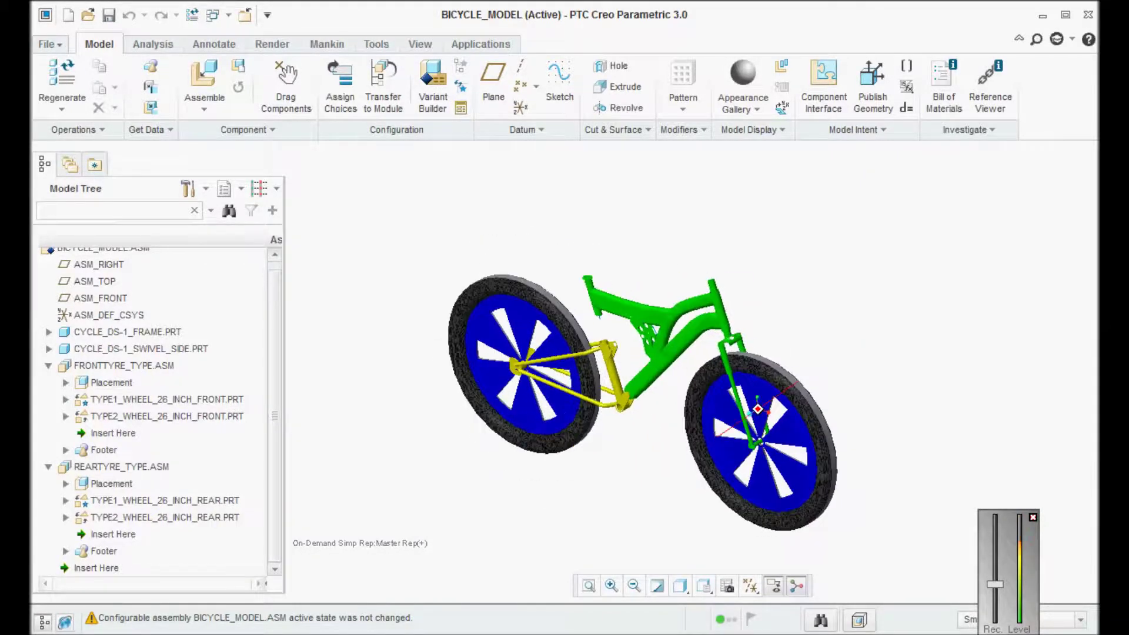
Reopen the Variant Builder and name the new configuration TYPE2
{"action": "left_click", "coordinate": [433, 88]}
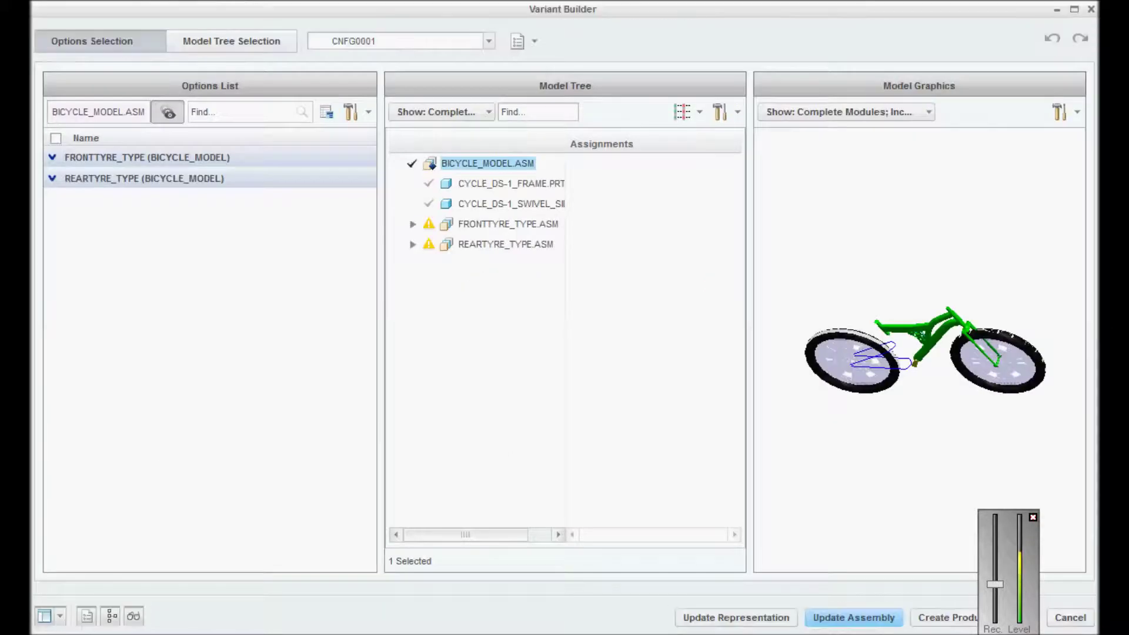
{"action": "type", "text": "type2"}
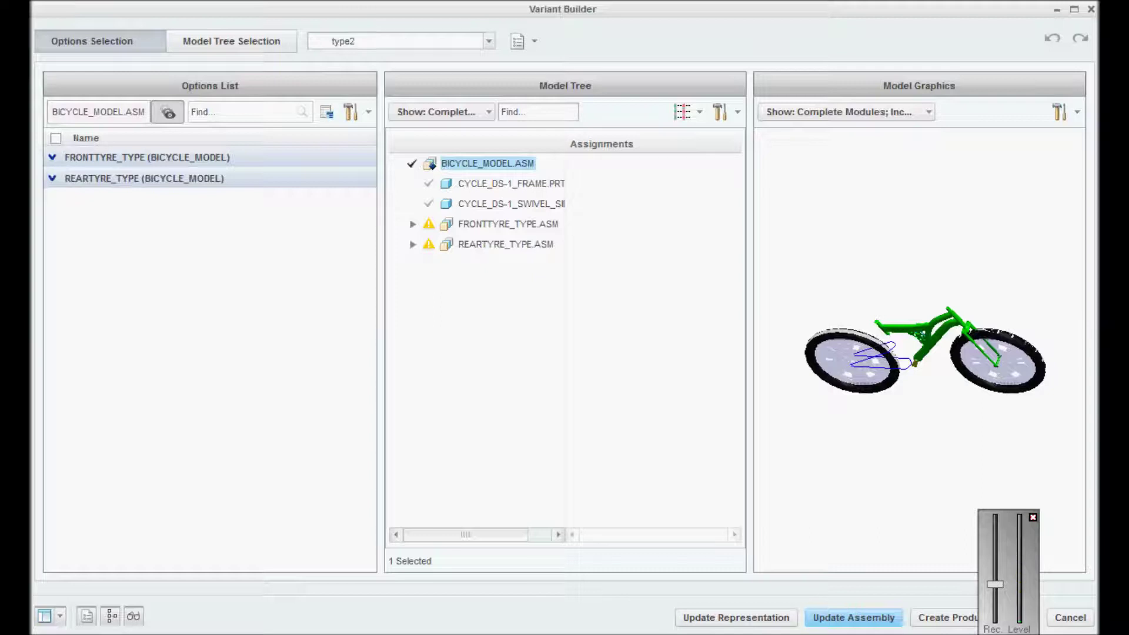
{"action": "key", "text": "Return"}
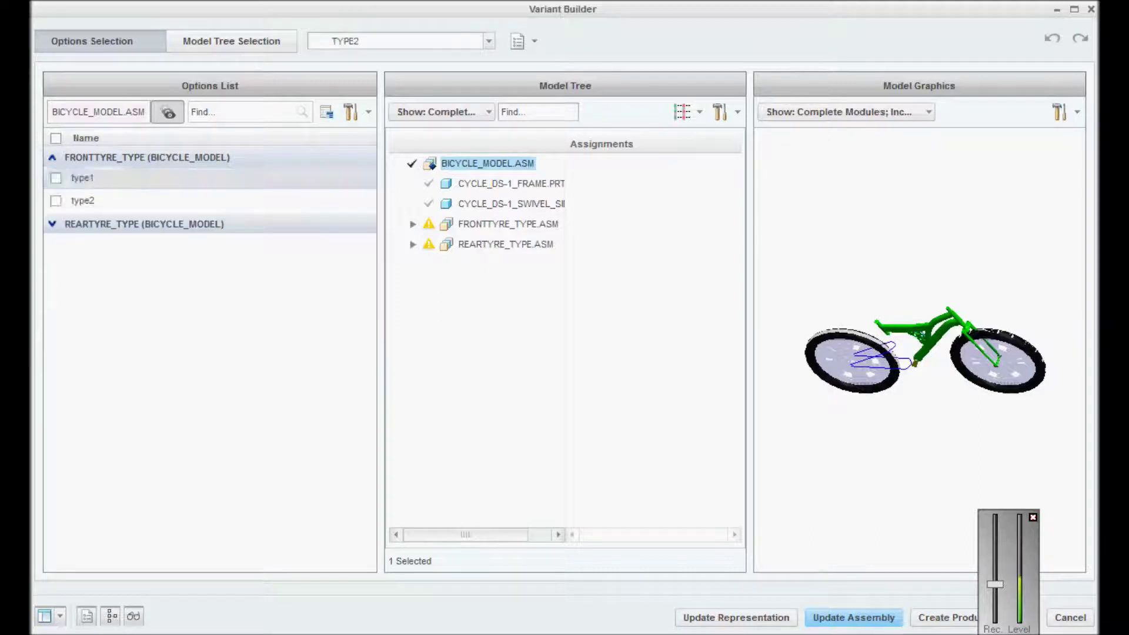
Select type2 for FRONTTYRE_TYPE, try type1 for REARTYRE_TYPE and replace it with type
{"action": "left_click", "coordinate": [56, 267]}
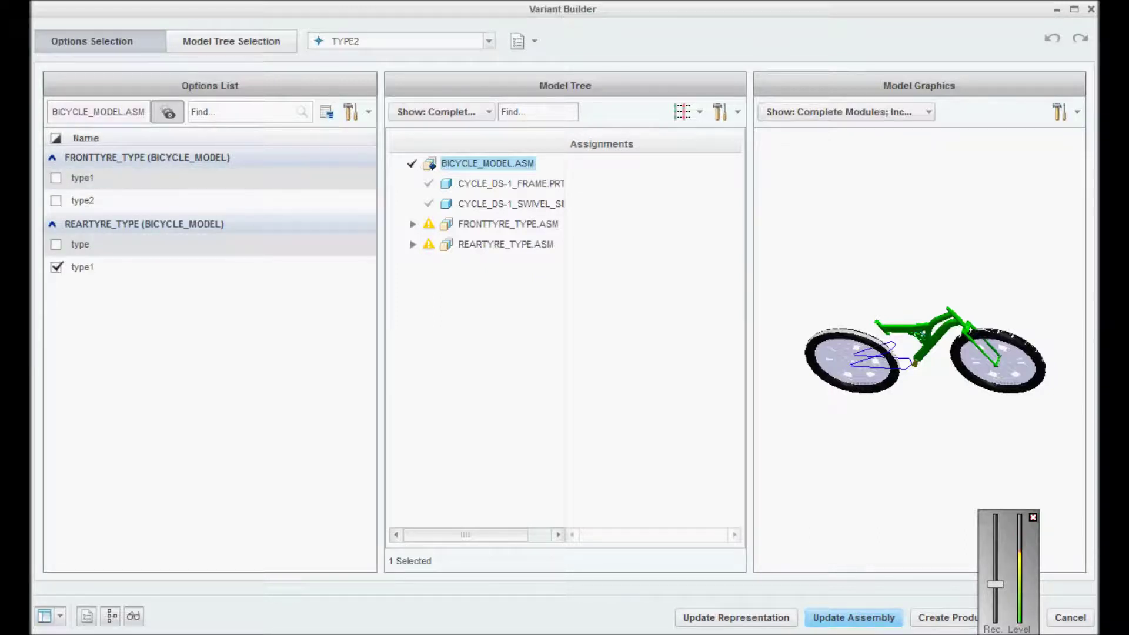
{"action": "left_click", "coordinate": [55, 200]}
{"action": "scroll", "coordinate": [850, 348], "scroll_direction": "down", "scroll_amount": 4}
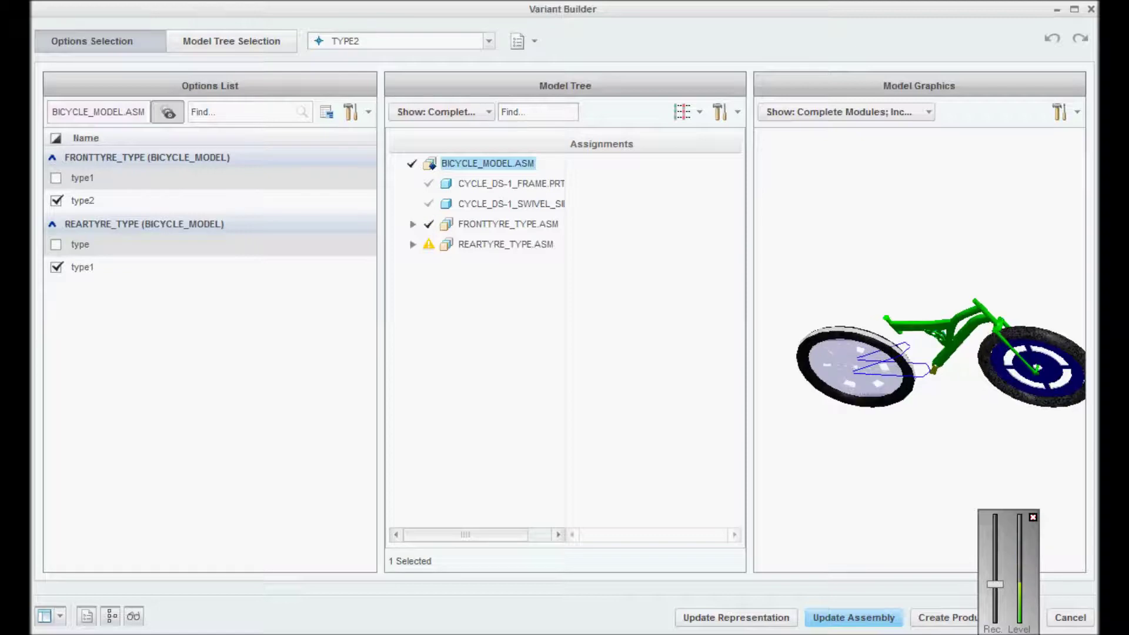
{"action": "middle_click_drag", "start_coordinate": [991, 362], "coordinate": [1005, 354]}
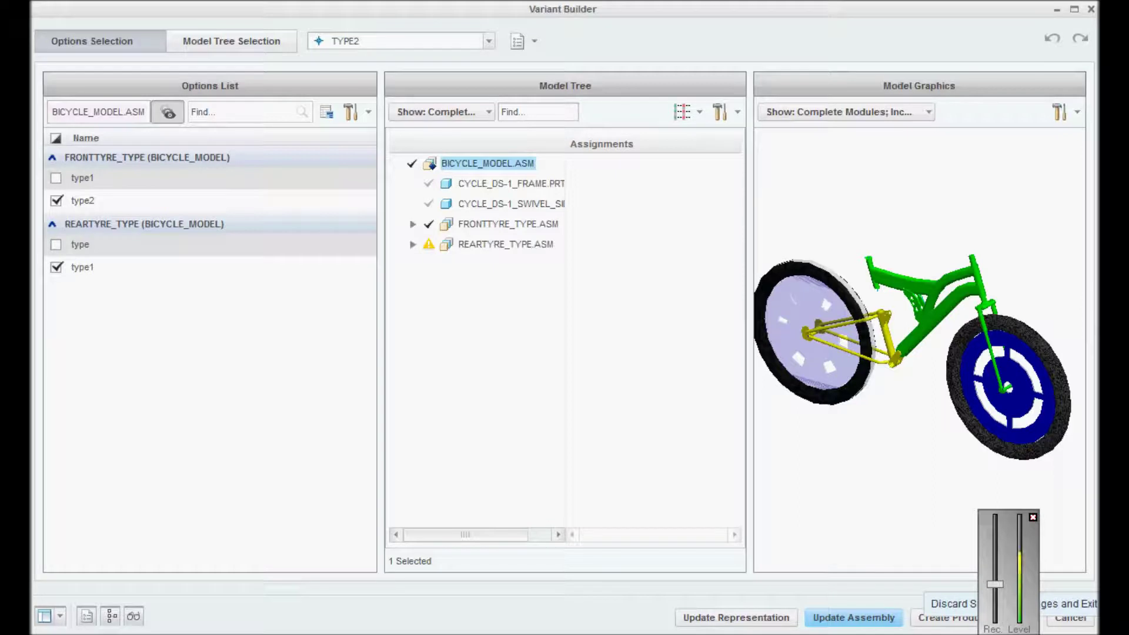
{"action": "left_click", "coordinate": [56, 245]}
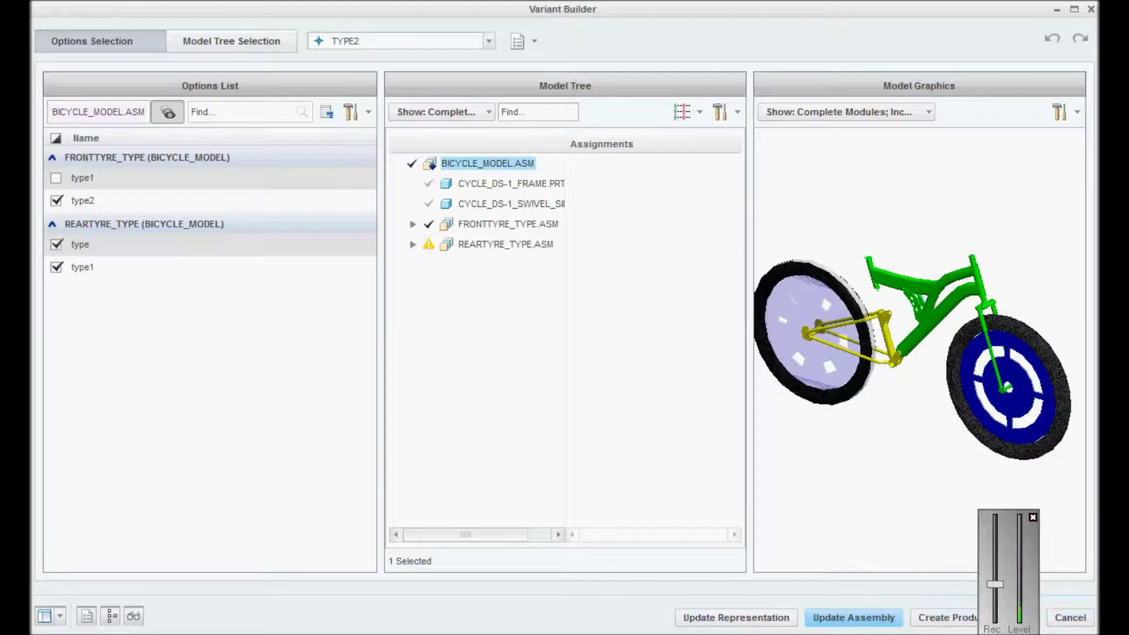
{"action": "left_click", "coordinate": [56, 267]}
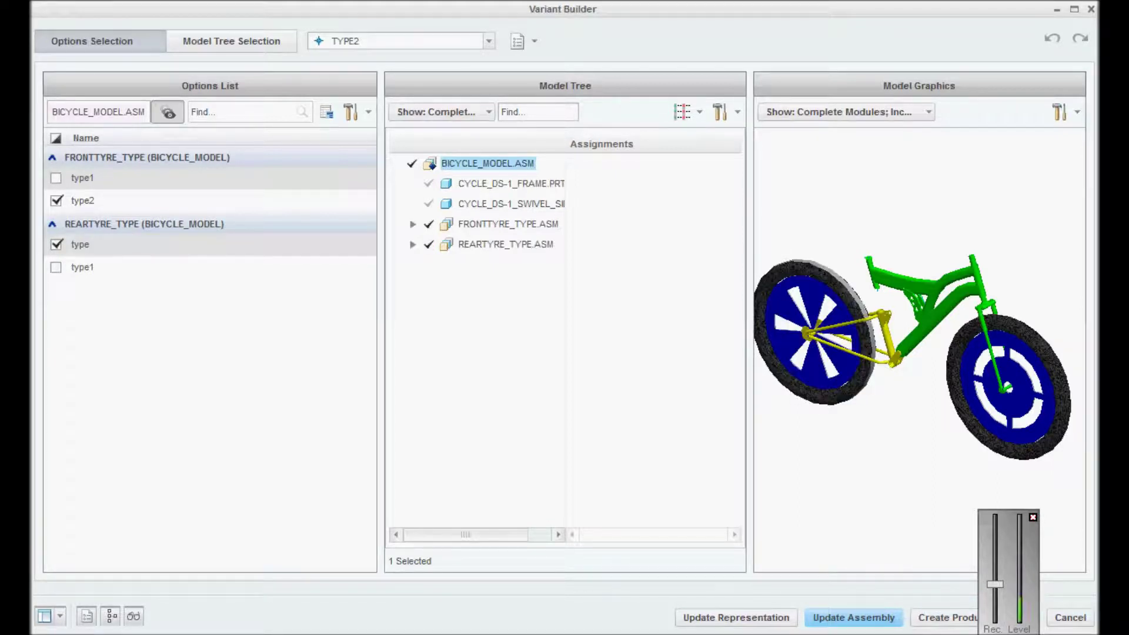
Try type1 instead of type for REARTYRE_TYPE, and leave the Variant Builder without saving TYPE2
{"action": "left_click", "coordinate": [56, 268]}
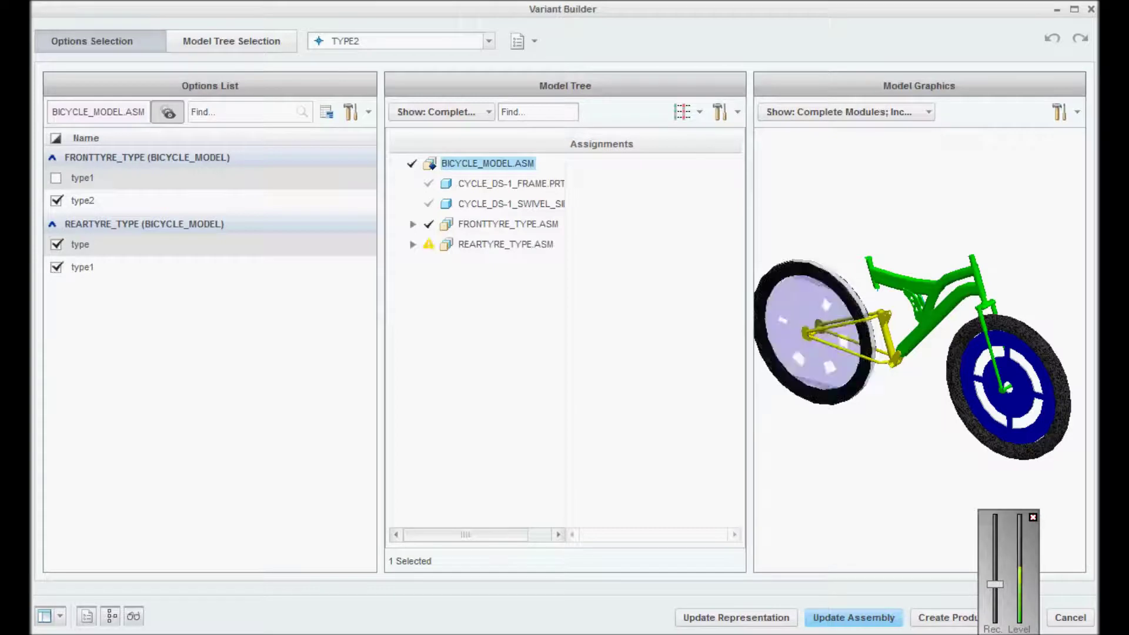
{"action": "left_click", "coordinate": [55, 244]}
{"action": "left_click", "coordinate": [1070, 617]}
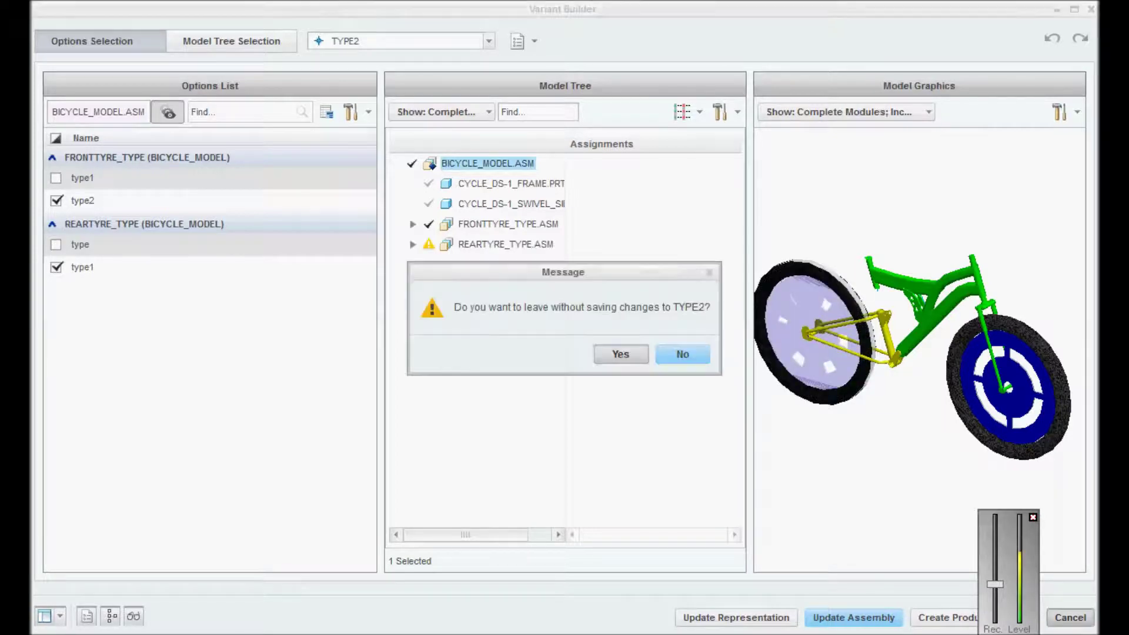
{"action": "left_click", "coordinate": [620, 355]}
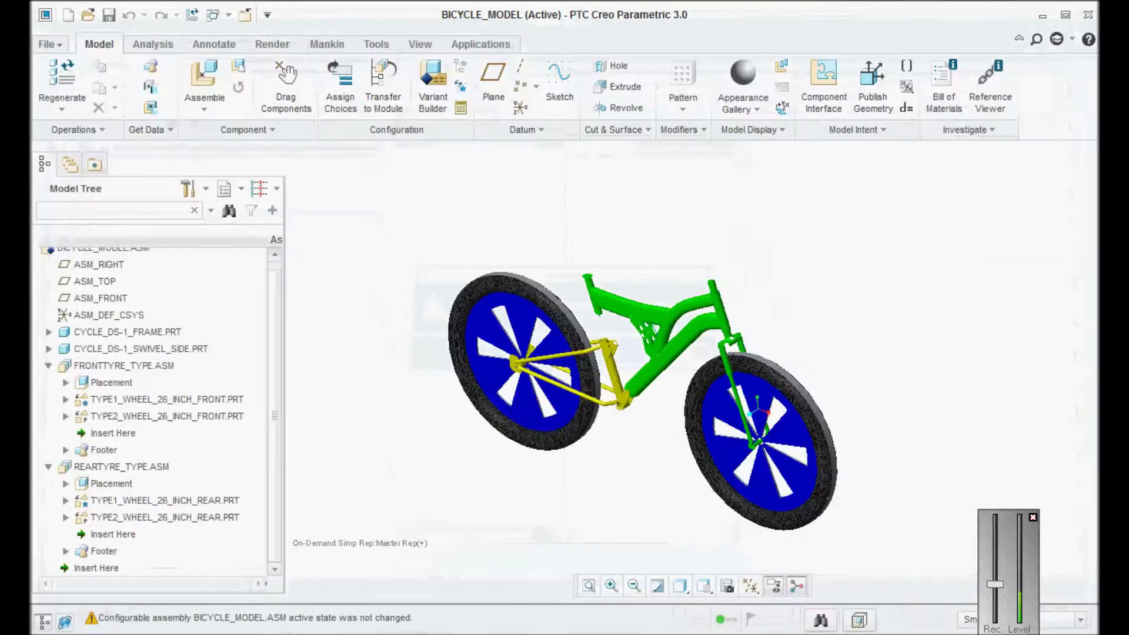
Recheck the REARTYRE_TYPE choice type1 as assigned to TYPE2_WHEEL_26_INCH_REAR.PRT and save the bicycle assembly
{"action": "left_click", "coordinate": [340, 88]}
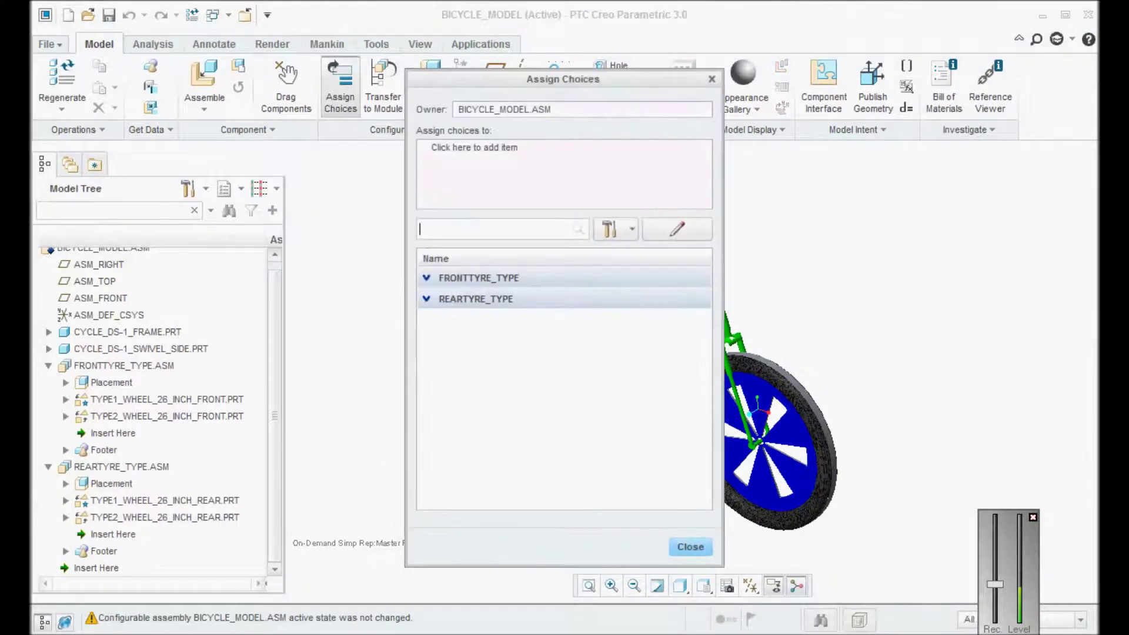
{"action": "left_click", "coordinate": [426, 298]}
{"action": "left_click", "coordinate": [436, 342]}
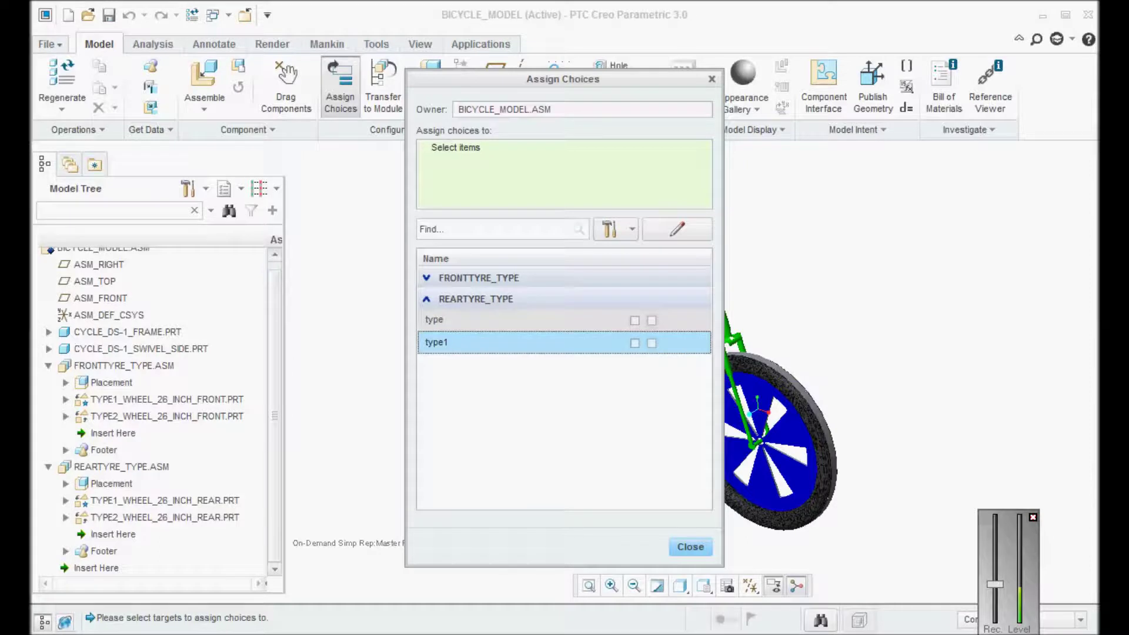
{"action": "left_click", "coordinate": [164, 518]}
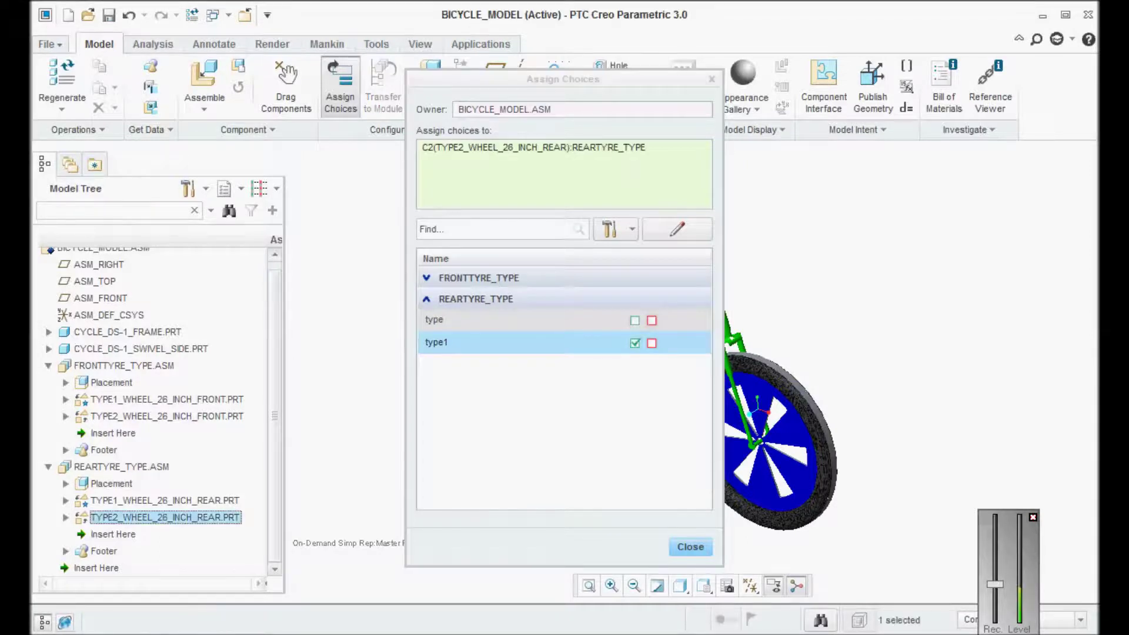
{"action": "left_click", "coordinate": [634, 343]}
{"action": "left_click", "coordinate": [635, 343]}
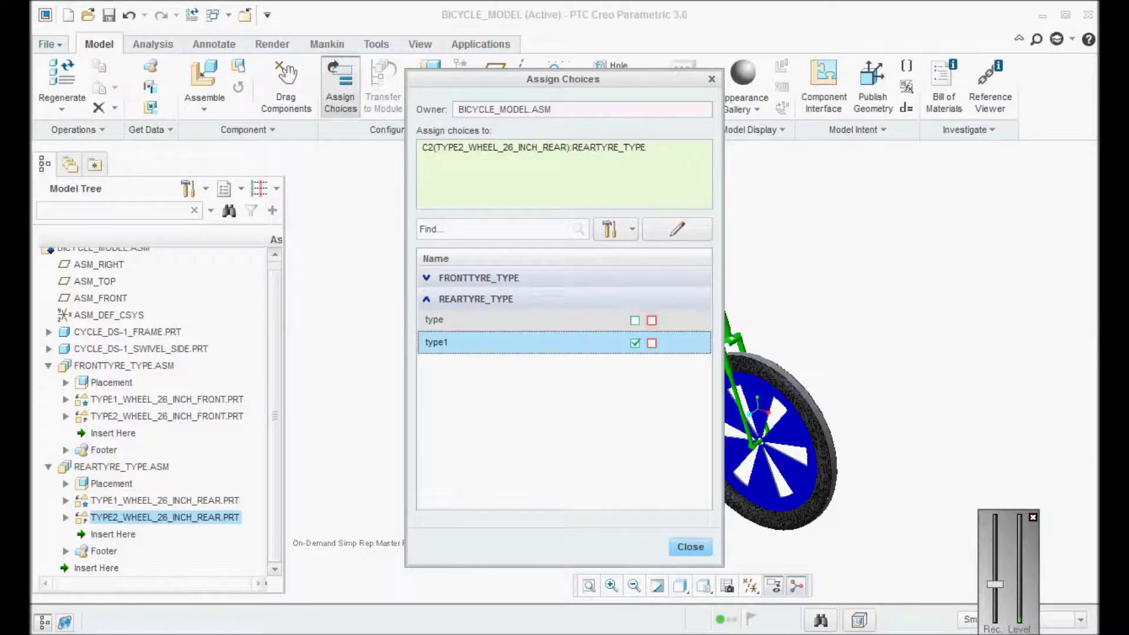
{"action": "left_click", "coordinate": [691, 547]}
{"action": "key", "text": "ctrl+s"}
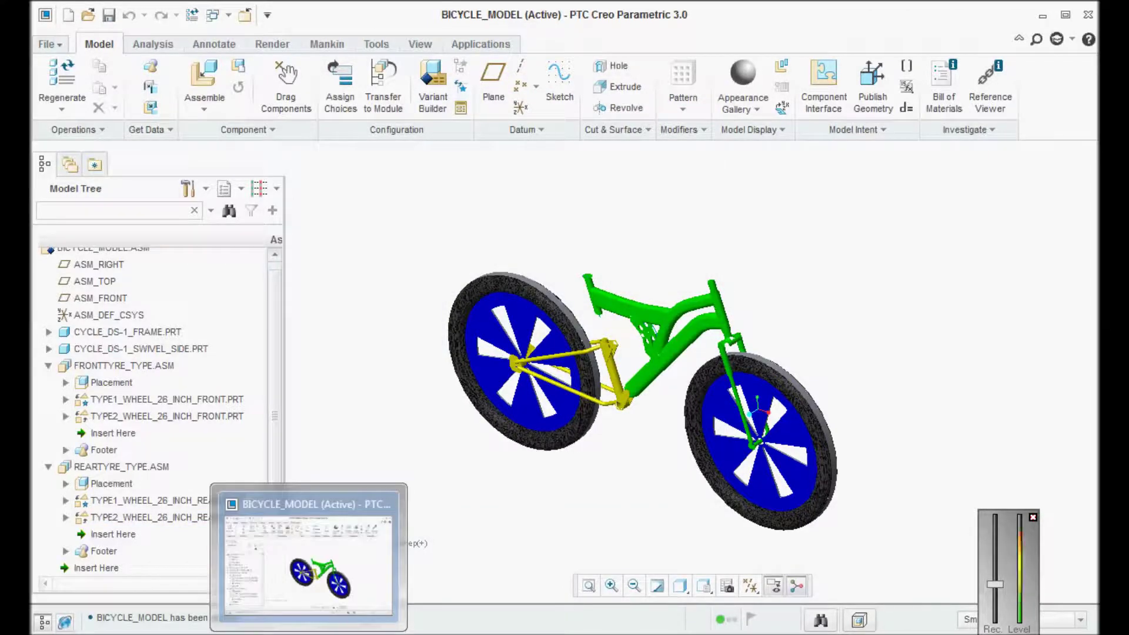
Reopen the Variant Builder and name the new configuration type2
{"action": "left_click", "coordinate": [433, 88]}
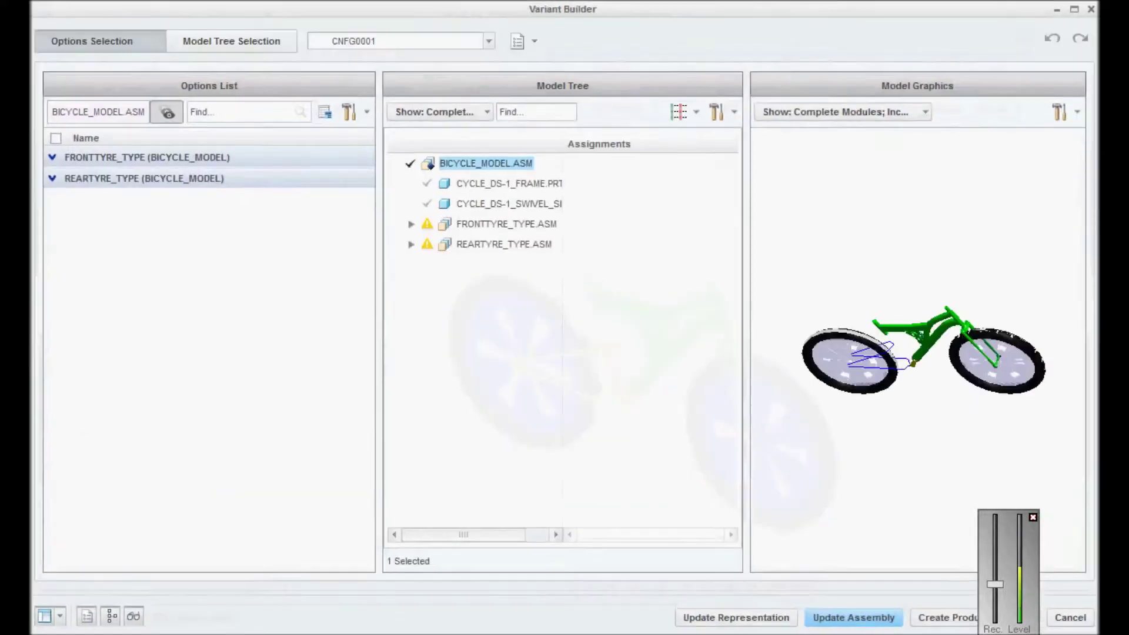
{"action": "left_click", "coordinate": [489, 41]}
{"action": "left_click", "coordinate": [353, 71]}
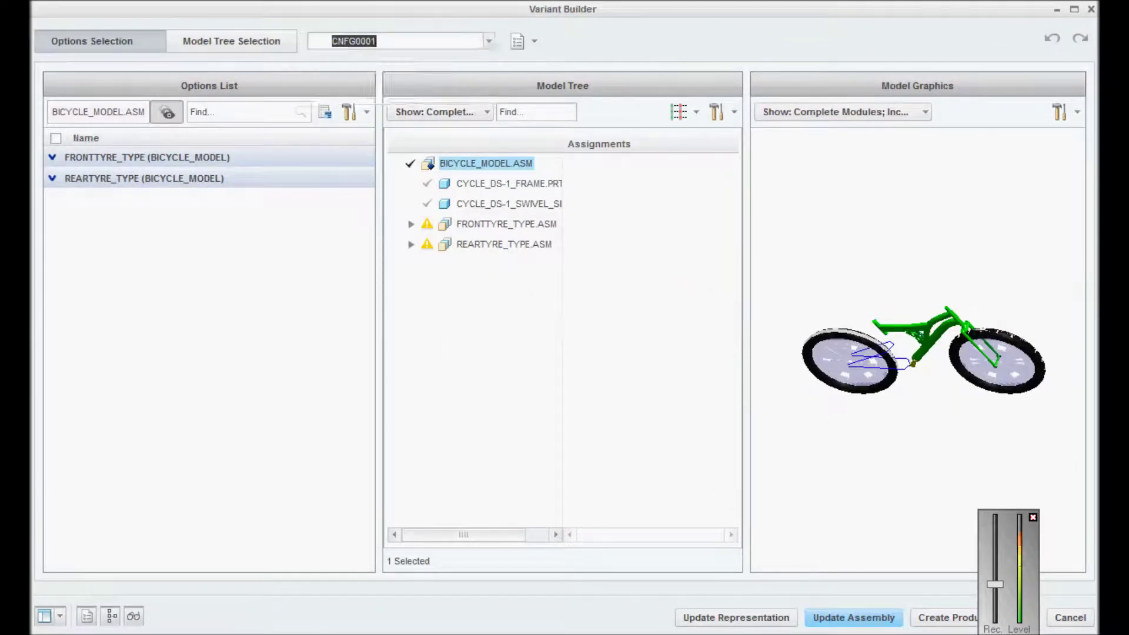
{"action": "left_click_drag", "start_coordinate": [377, 41], "coordinate": [328, 41]}
{"action": "type", "text": "type2"}
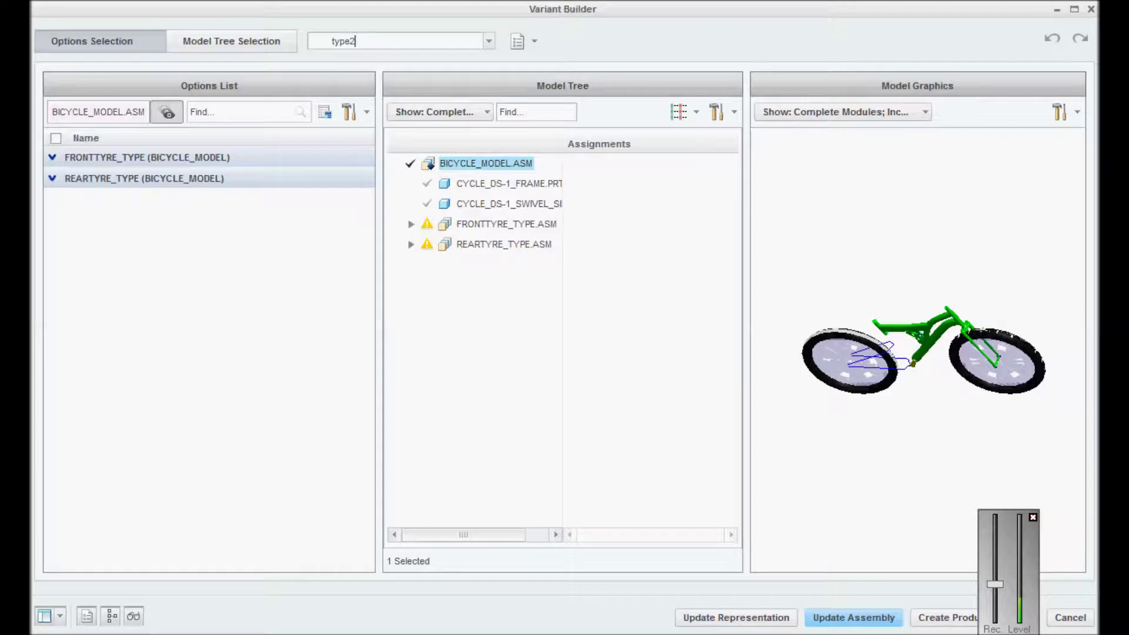
Expand all options and select type2 for FRONTTYRE_TYPE and type1 for REARTYRE_TYPE
{"action": "left_click", "coordinate": [365, 112]}
{"action": "left_click", "coordinate": [376, 215]}
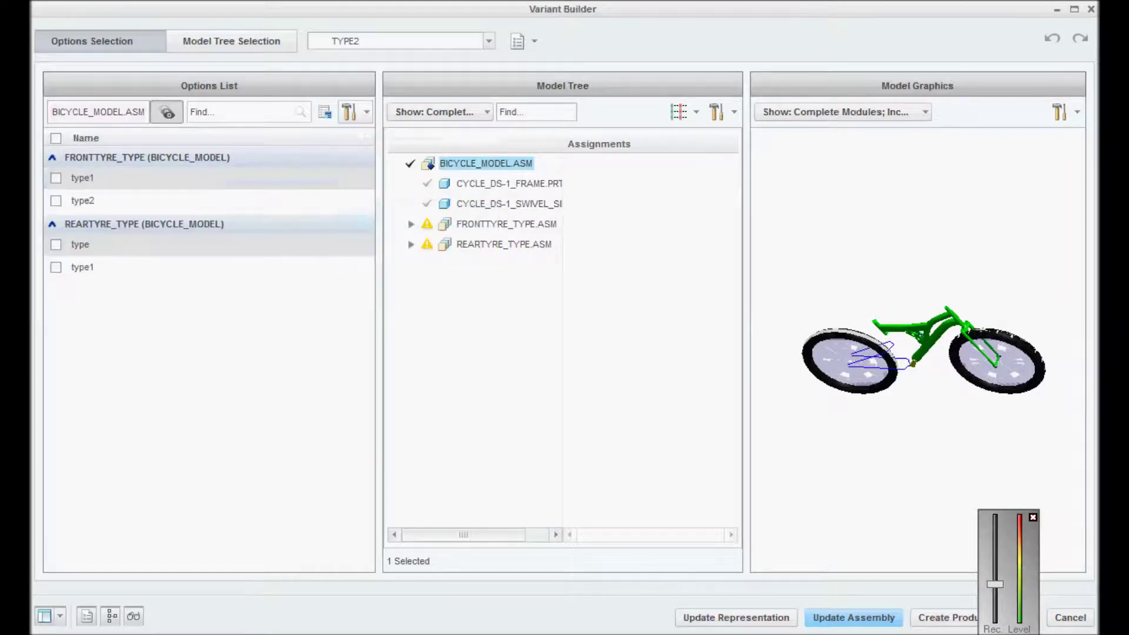
{"action": "left_click", "coordinate": [56, 200]}
{"action": "left_click", "coordinate": [55, 266]}
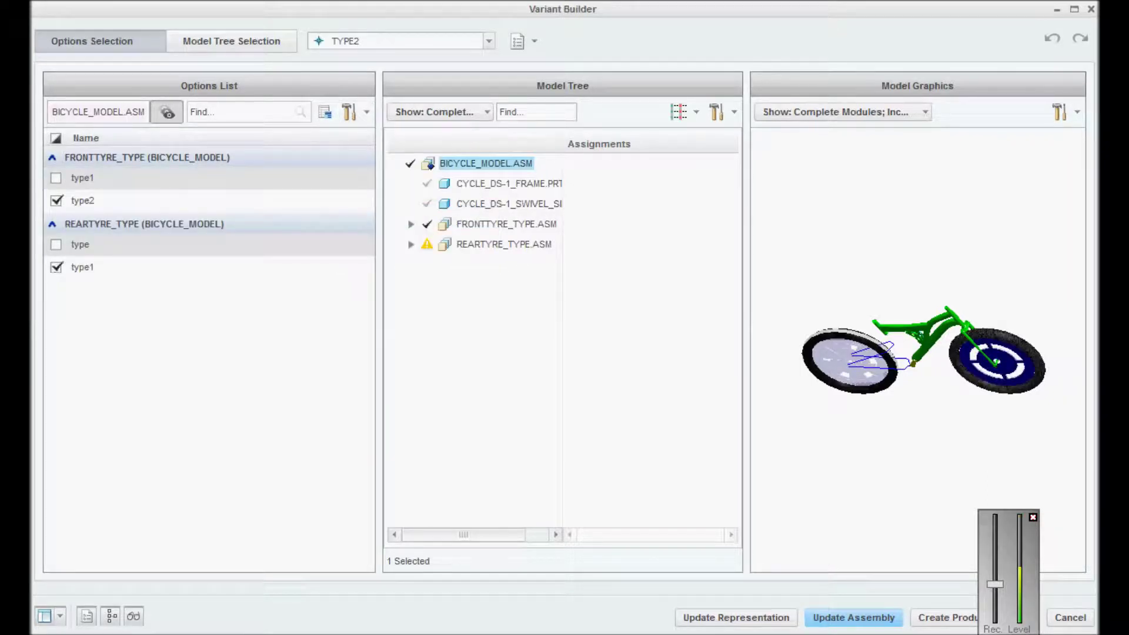
Examine the choice assignments of both rear wheels under REARTYRE_TYPE.ASM, and leave the Variant Builder without saving TYPE2
{"action": "scroll", "coordinate": [919, 347], "scroll_direction": "down", "scroll_amount": 2}
{"action": "mouse_move", "coordinate": [919, 347]}
{"action": "middle_mouse_down"}
{"action": "mouse_move", "coordinate": [934, 276]}
{"action": "mouse_move", "coordinate": [952, 301]}
{"action": "middle_mouse_up"}
{"action": "left_click_drag", "start_coordinate": [563, 282], "coordinate": [641, 282]}
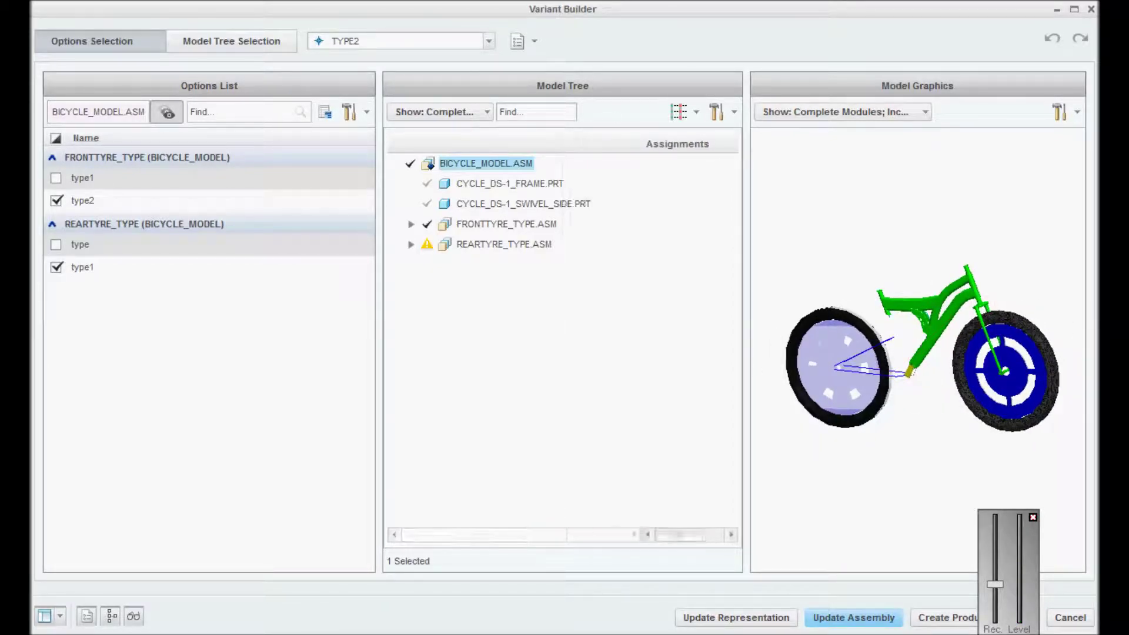
{"action": "left_click", "coordinate": [411, 244]}
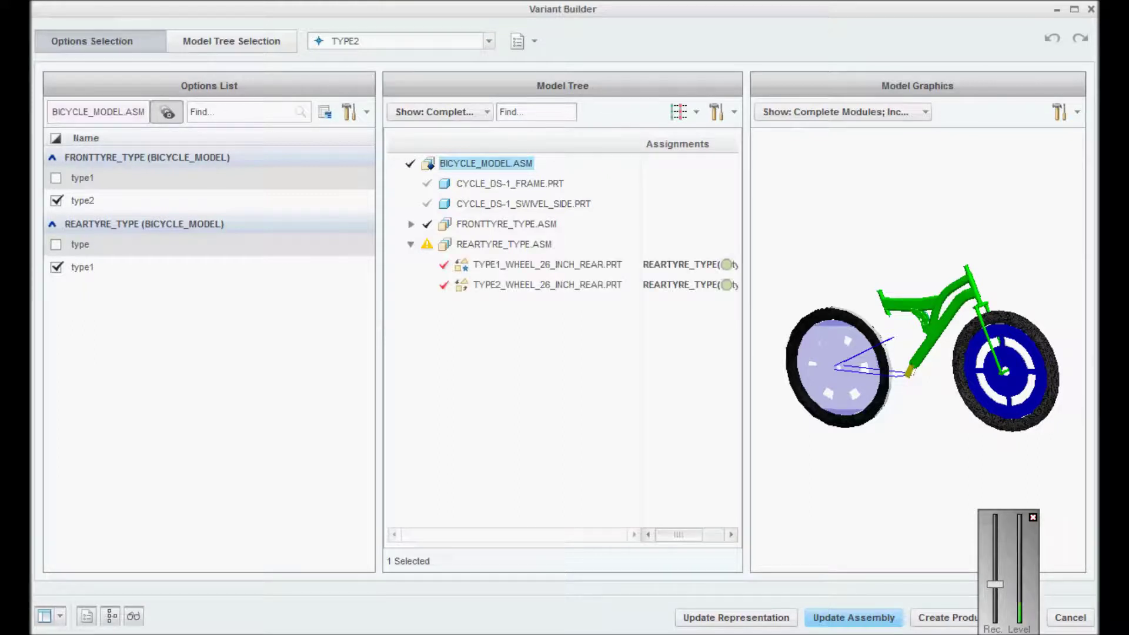
{"action": "left_click", "coordinate": [689, 285]}
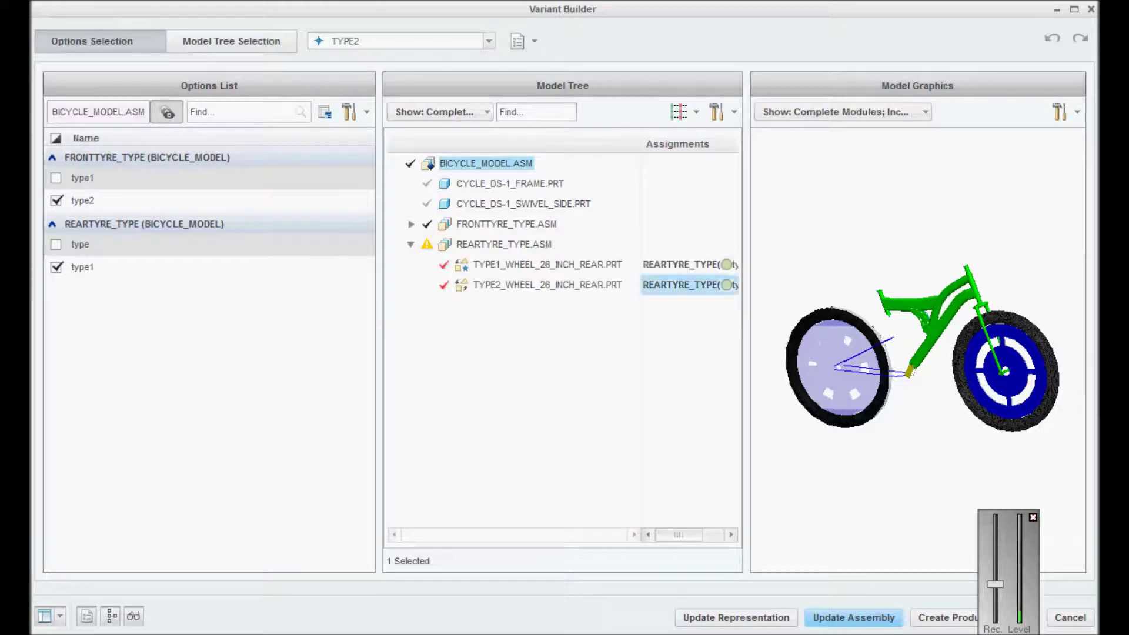
{"action": "left_click_drag", "start_coordinate": [679, 535], "coordinate": [700, 534]}
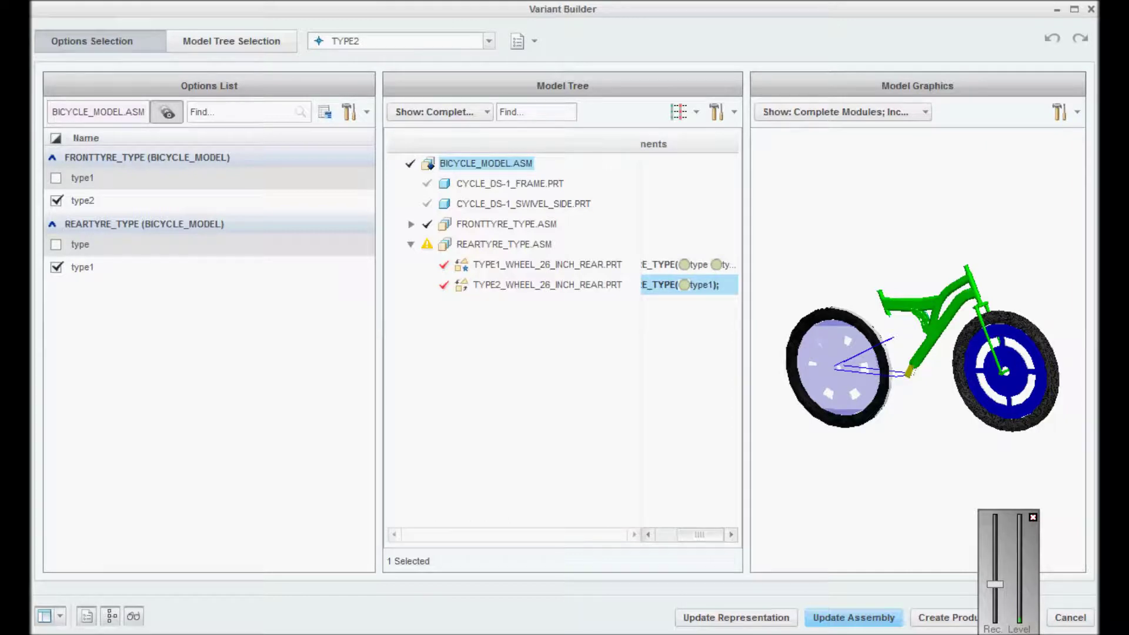
{"action": "left_click_drag", "start_coordinate": [746, 353], "coordinate": [834, 353]}
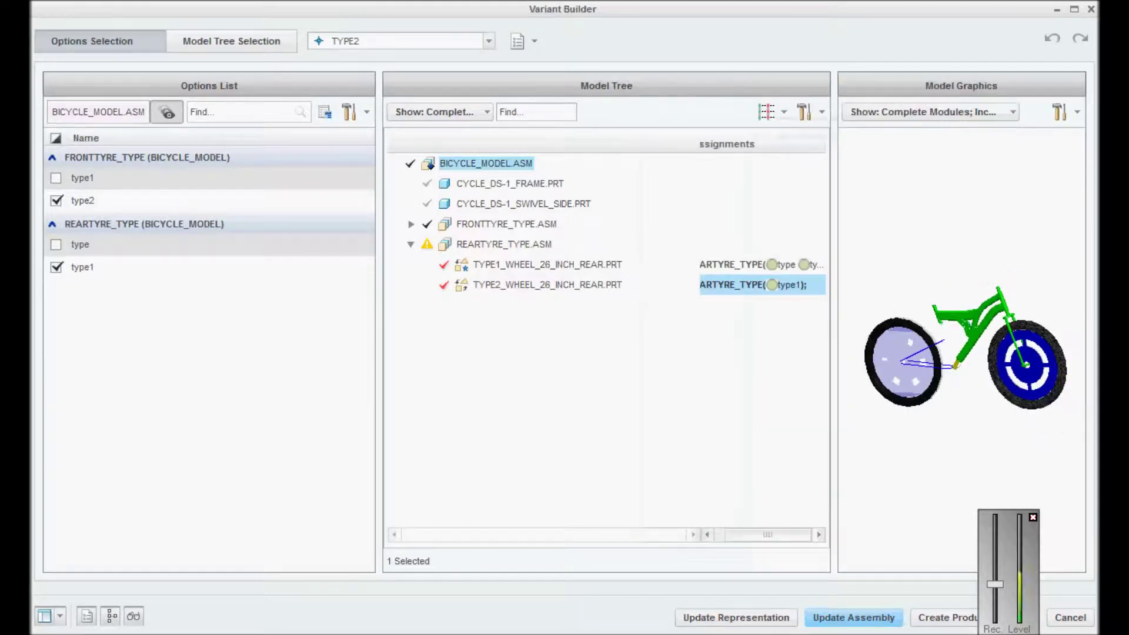
{"action": "left_click_drag", "start_coordinate": [698, 353], "coordinate": [586, 353]}
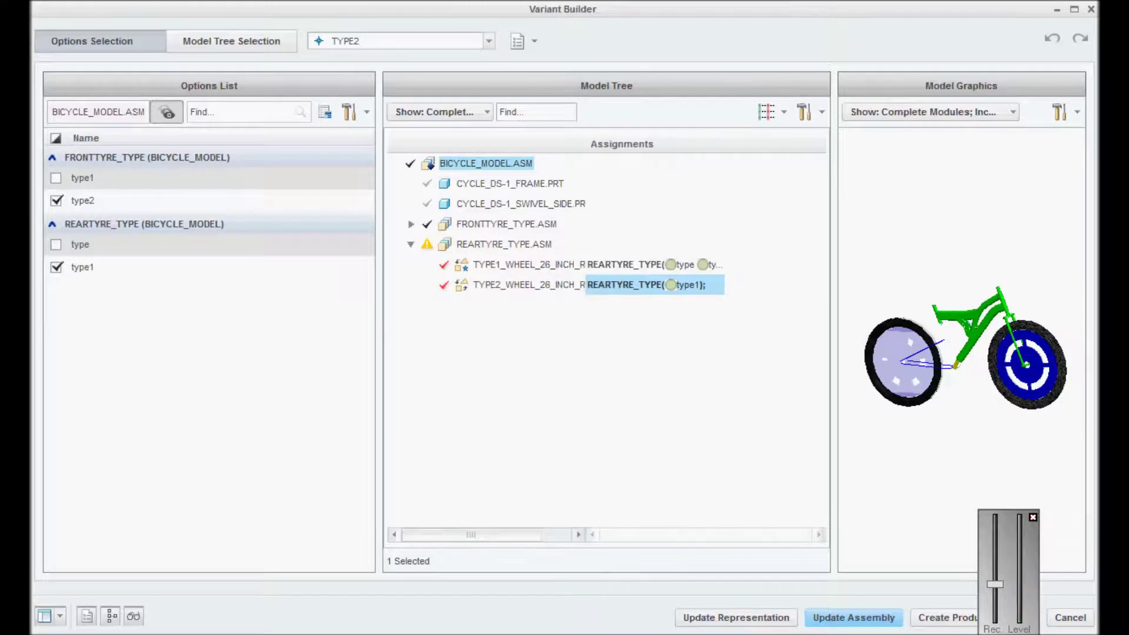
{"action": "left_click_drag", "start_coordinate": [724, 144], "coordinate": [800, 144]}
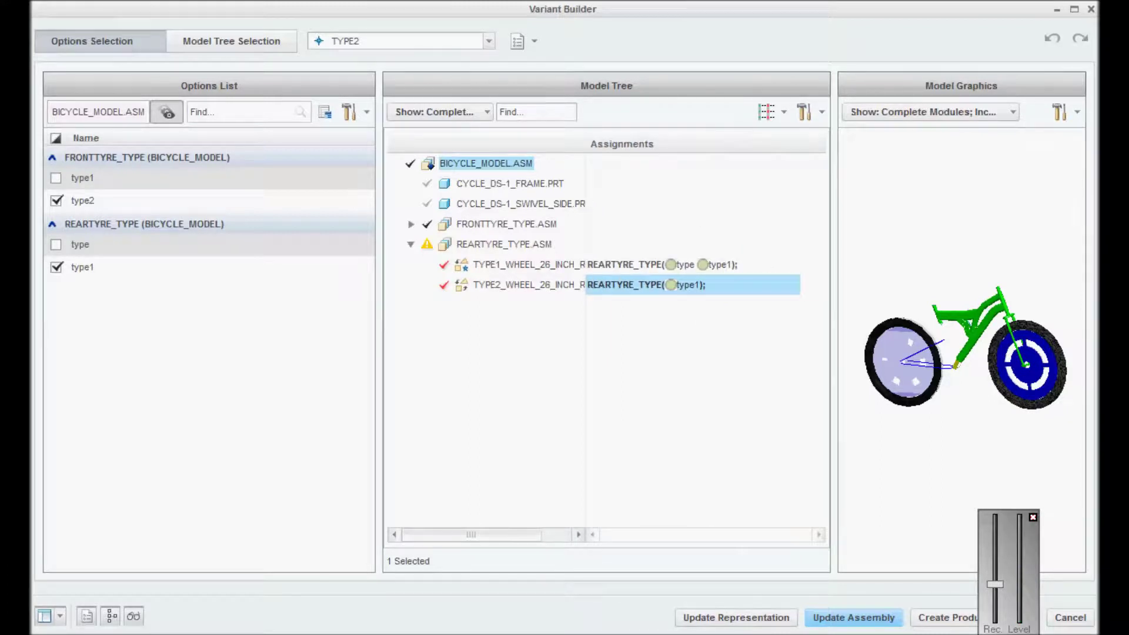
{"action": "mouse_move", "coordinate": [721, 266]}
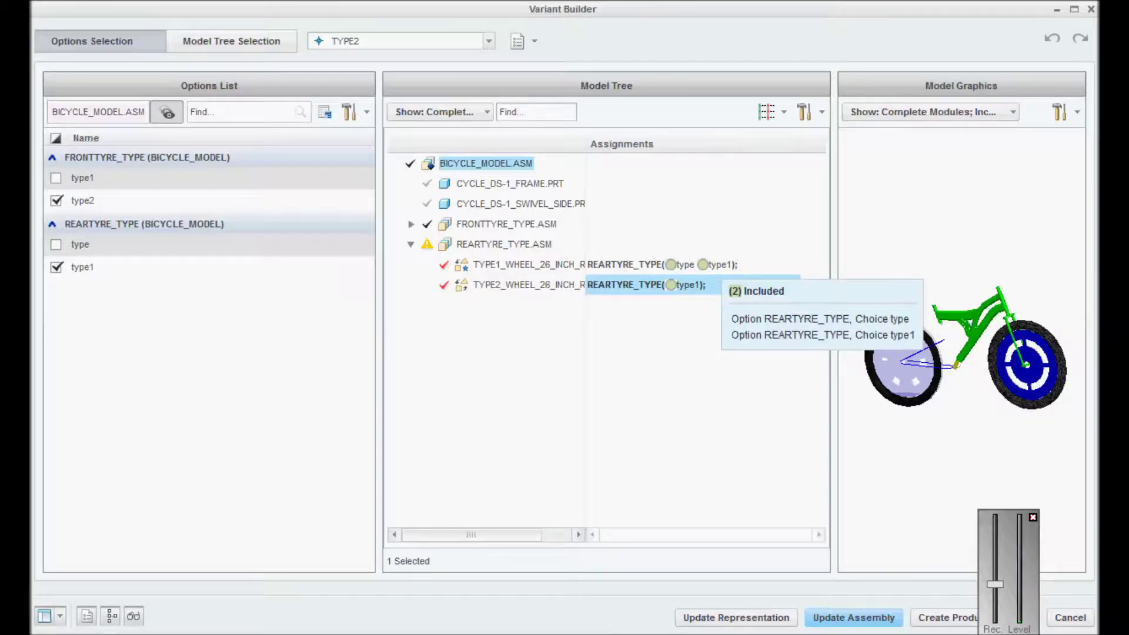
{"action": "left_click", "coordinate": [1070, 617]}
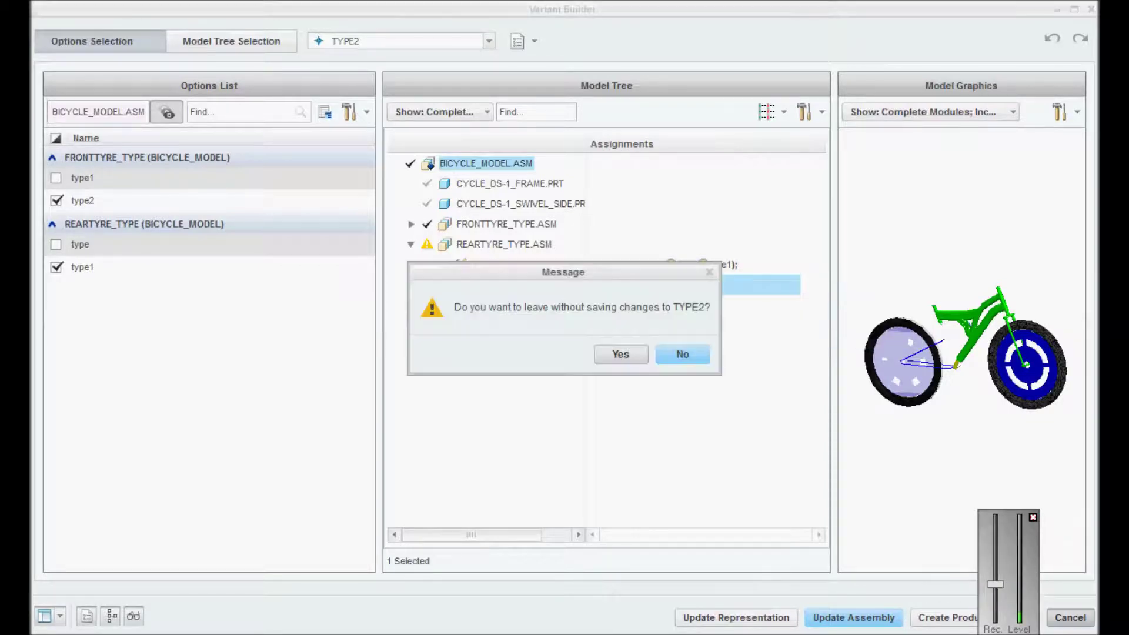
{"action": "left_click", "coordinate": [620, 353]}
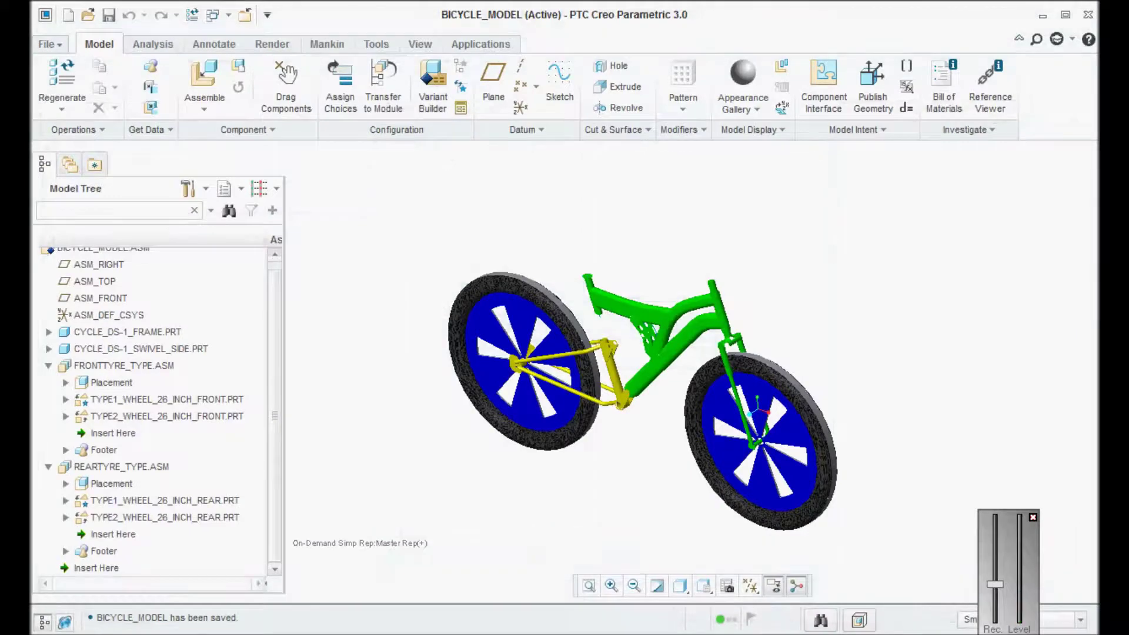
Open Assign Choices for editing and delete the choices type and type1 from the REARTYRE_TYPE option
{"action": "left_click", "coordinate": [340, 87]}
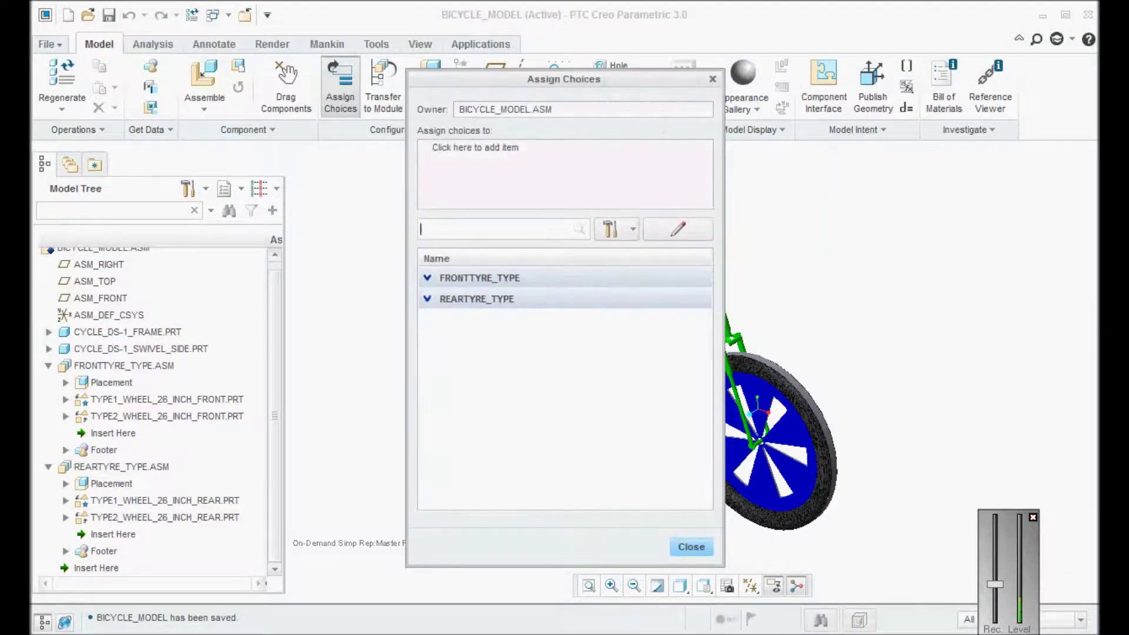
{"action": "left_click", "coordinate": [427, 299]}
{"action": "left_click", "coordinate": [435, 320]}
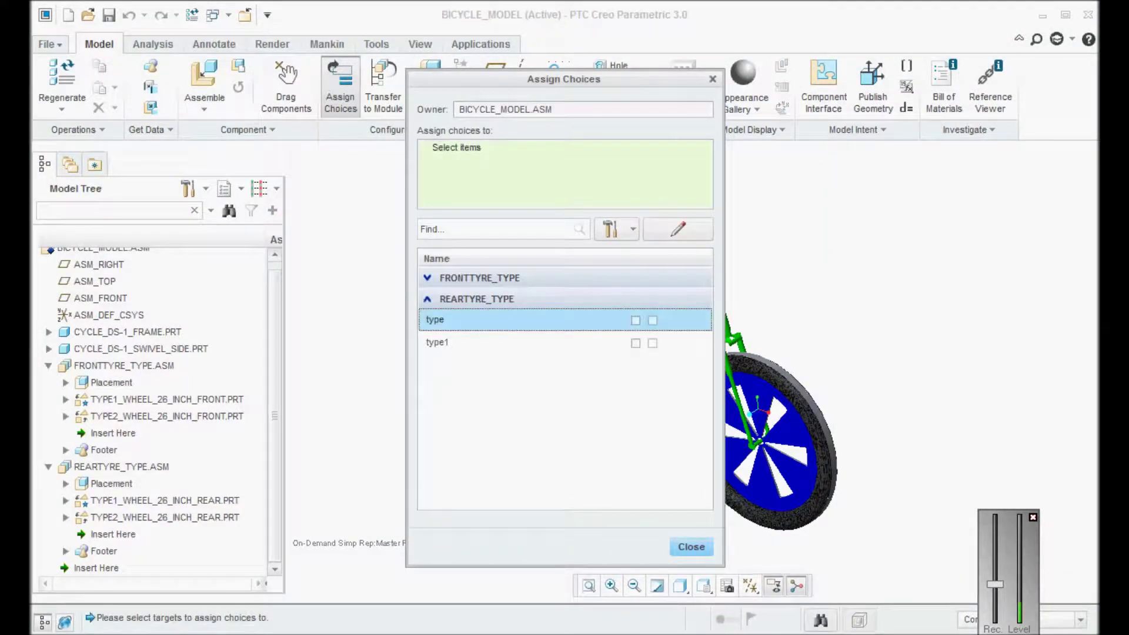
{"action": "left_click", "coordinate": [437, 342]}
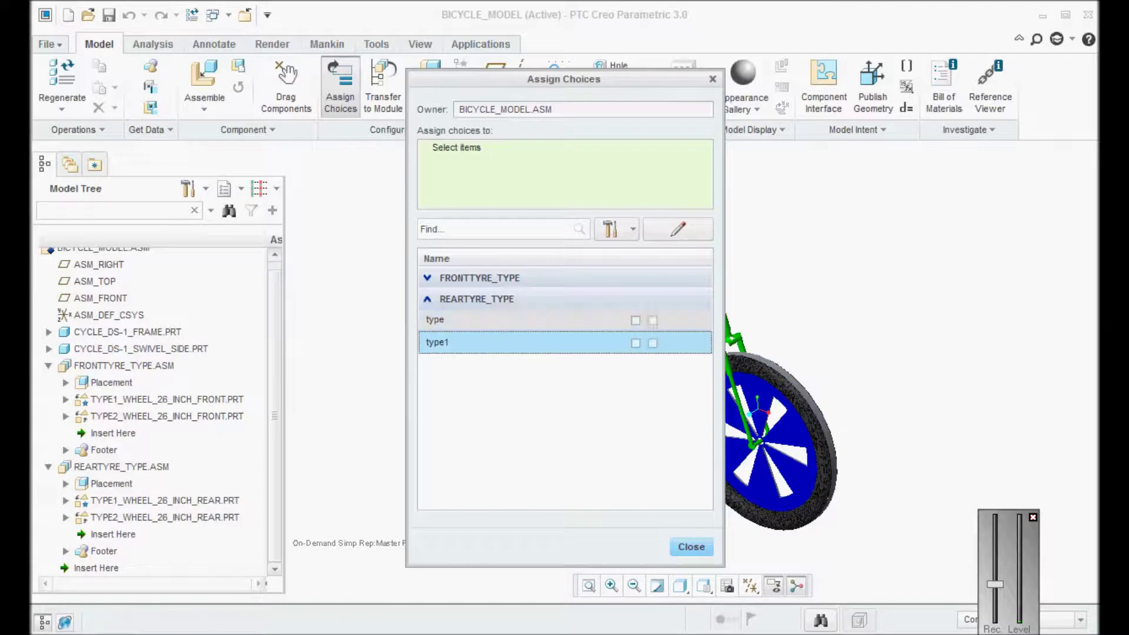
{"action": "left_click", "coordinate": [435, 320]}
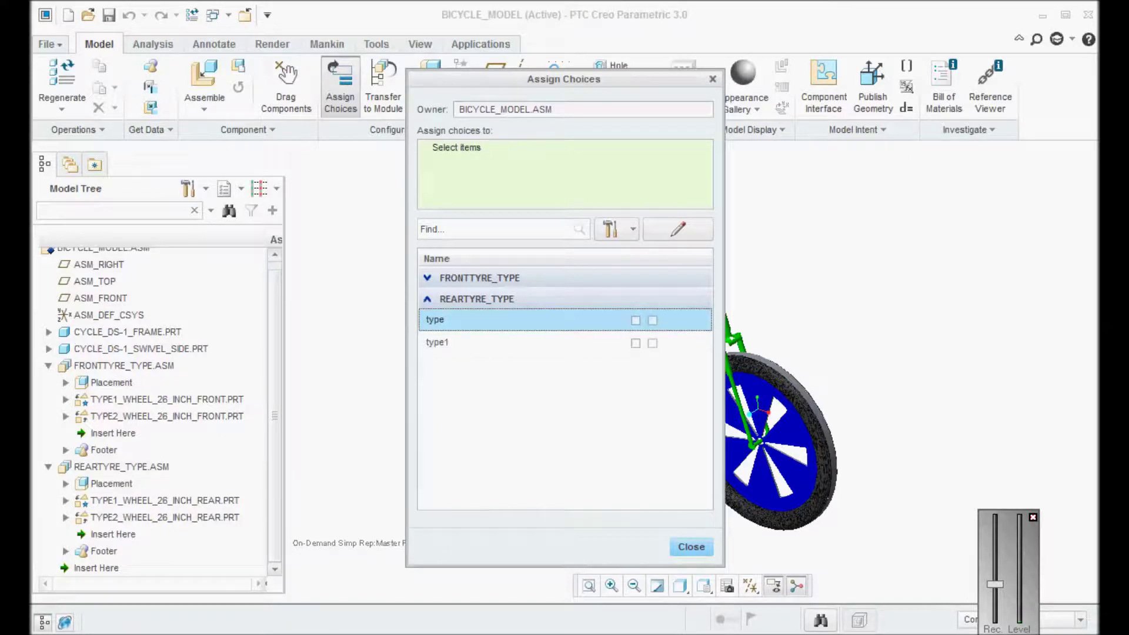
{"action": "left_click", "coordinate": [476, 299]}
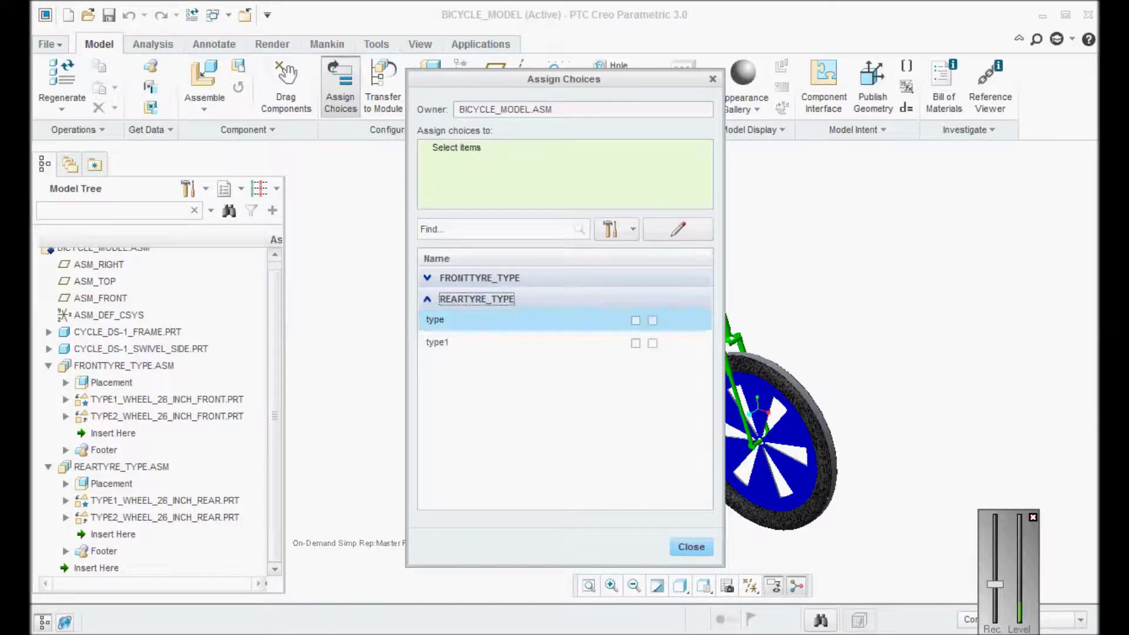
{"action": "left_click", "coordinate": [678, 229]}
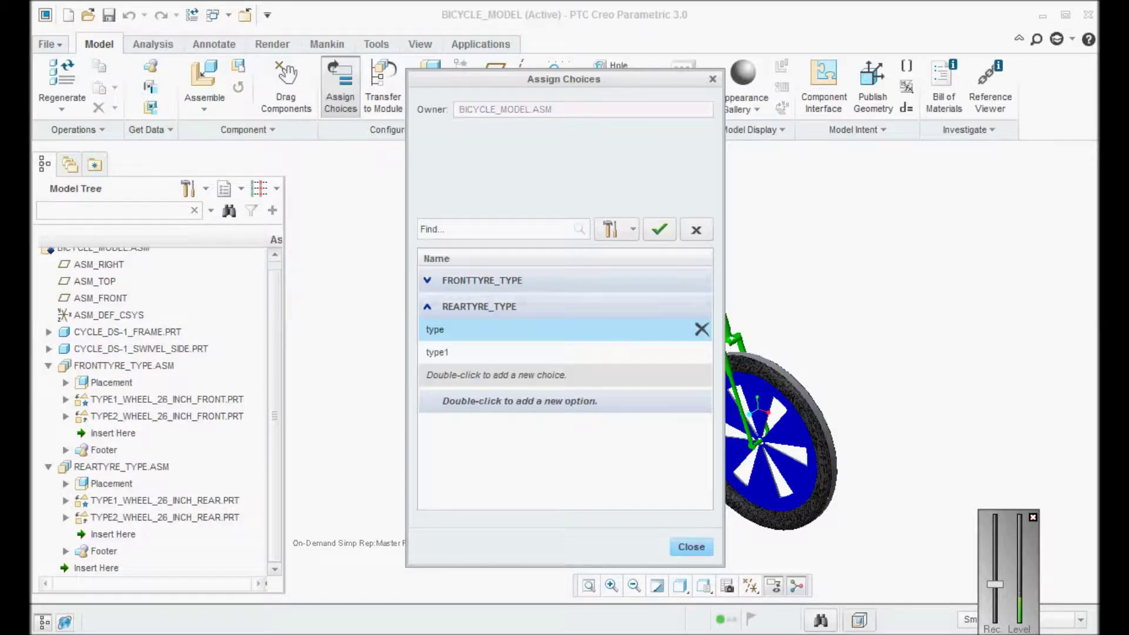
{"action": "left_click", "coordinate": [509, 330]}
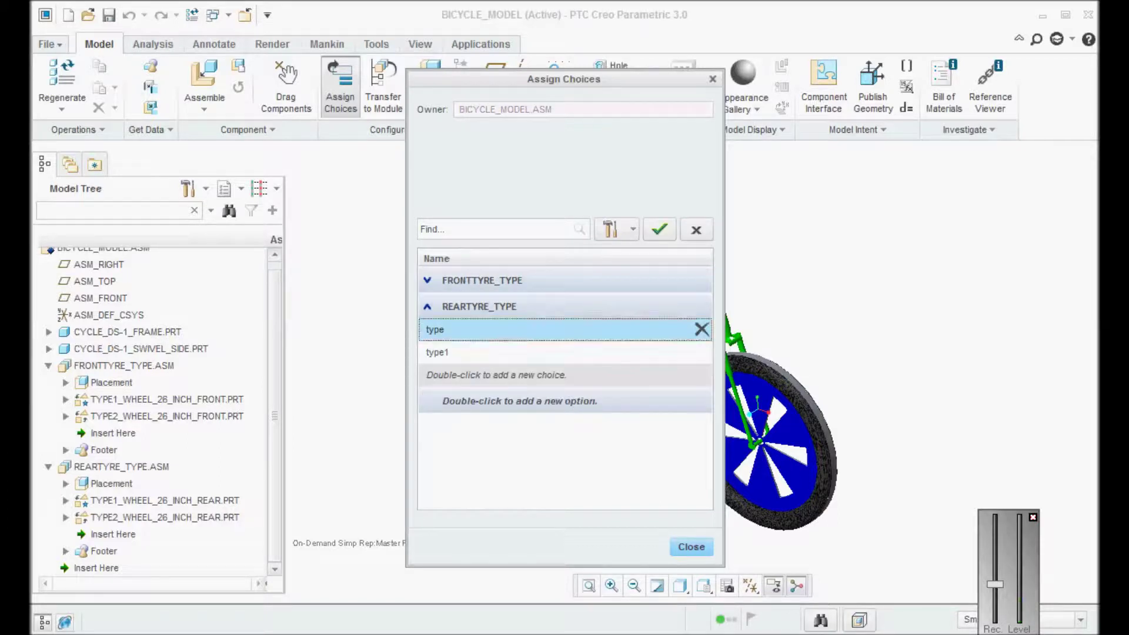
{"action": "left_click", "coordinate": [702, 330]}
{"action": "left_click", "coordinate": [701, 330]}
{"action": "left_click", "coordinate": [701, 329]}
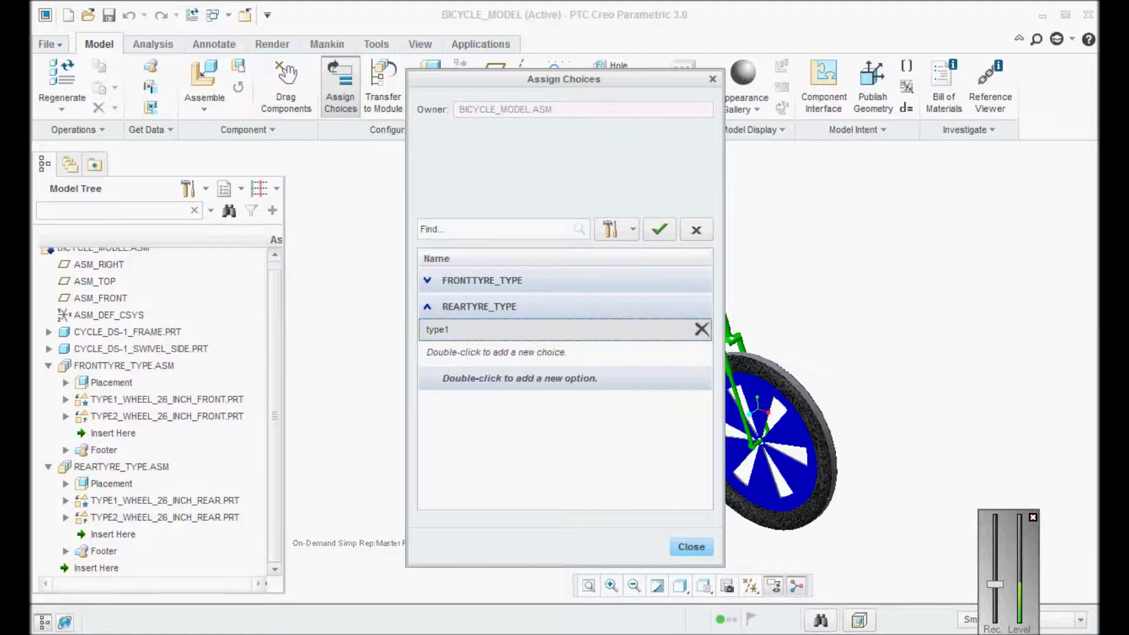
{"action": "left_click", "coordinate": [701, 330]}
Add the choices type1 and type2 to the REARTYRE_TYPE option and accept the edited choice list
{"action": "double_click", "coordinate": [509, 330]}
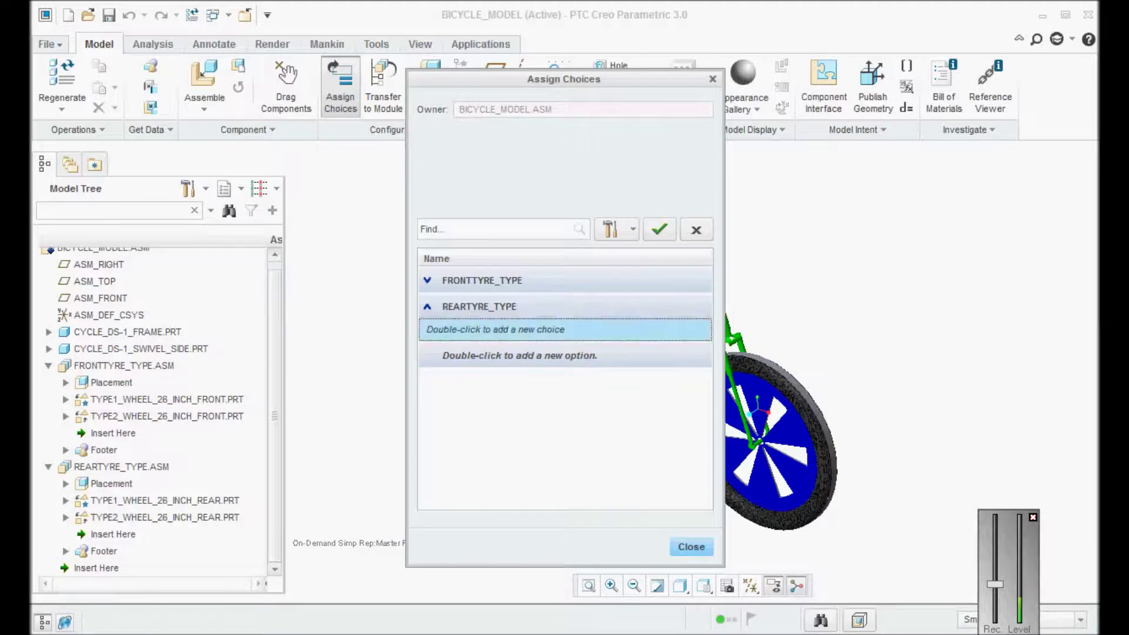
{"action": "type", "text": "ty"}
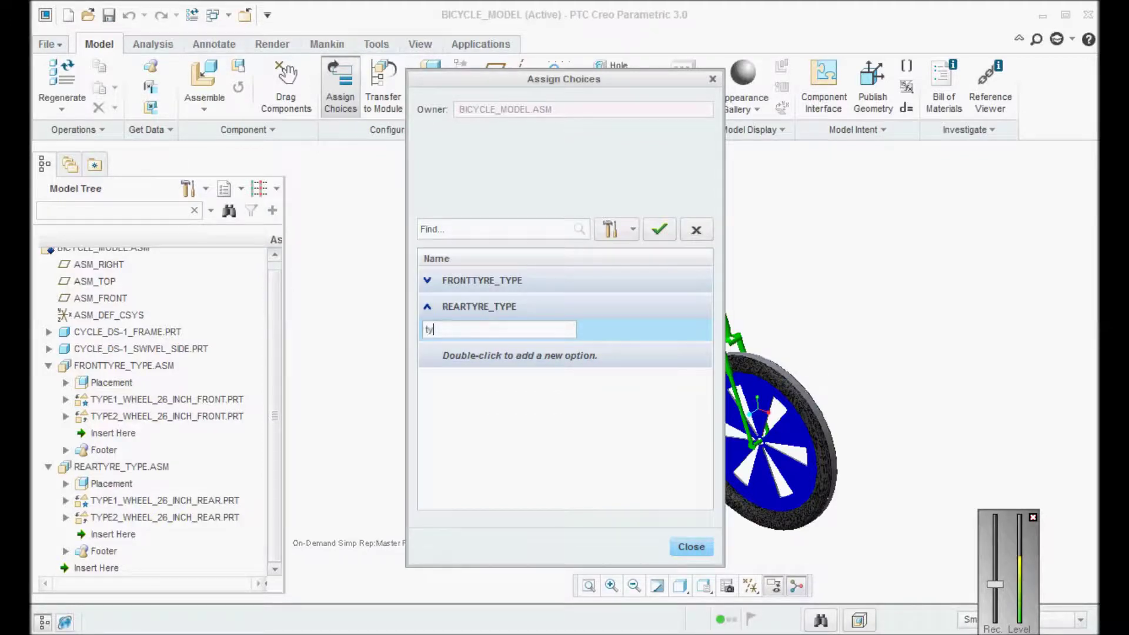
{"action": "type", "text": "pe1"}
{"action": "key", "text": "Return"}
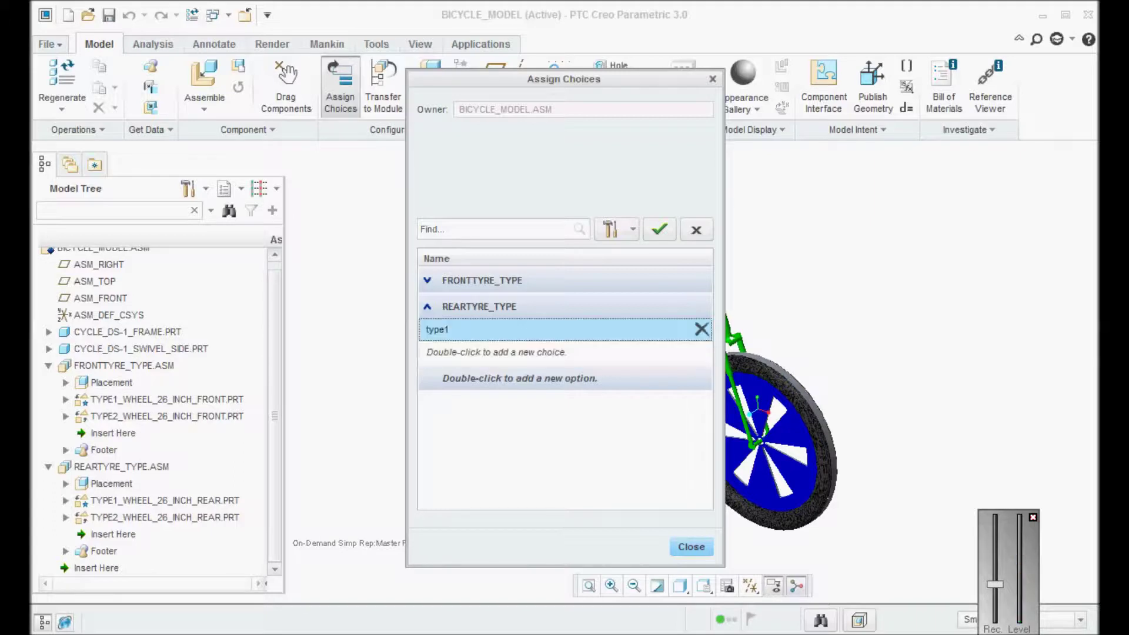
{"action": "double_click", "coordinate": [509, 352]}
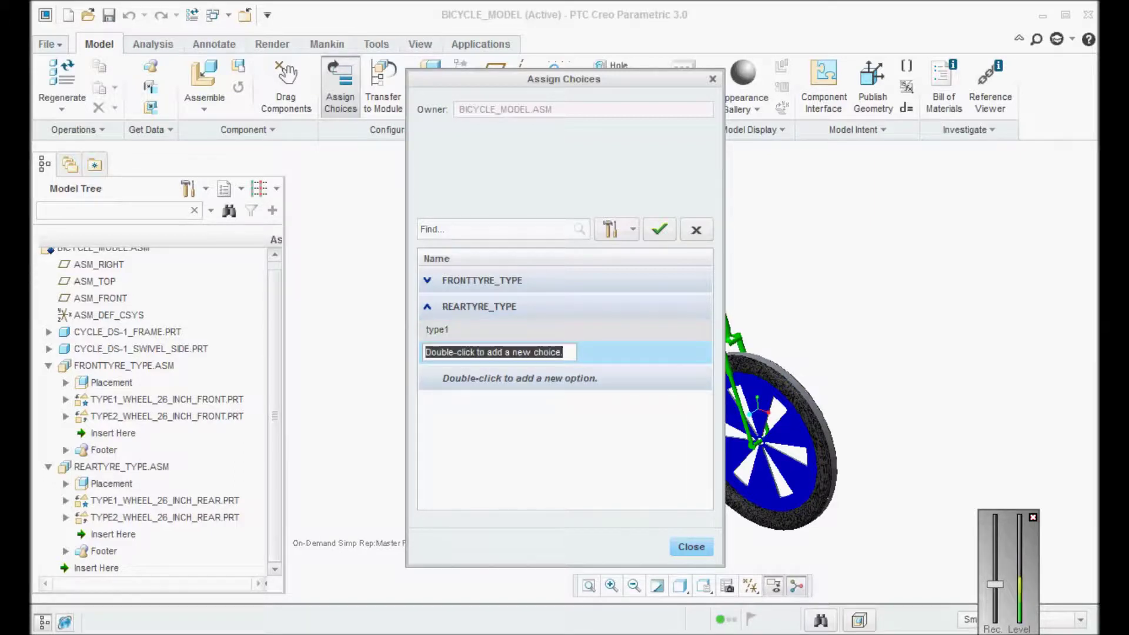
{"action": "type", "text": "type2"}
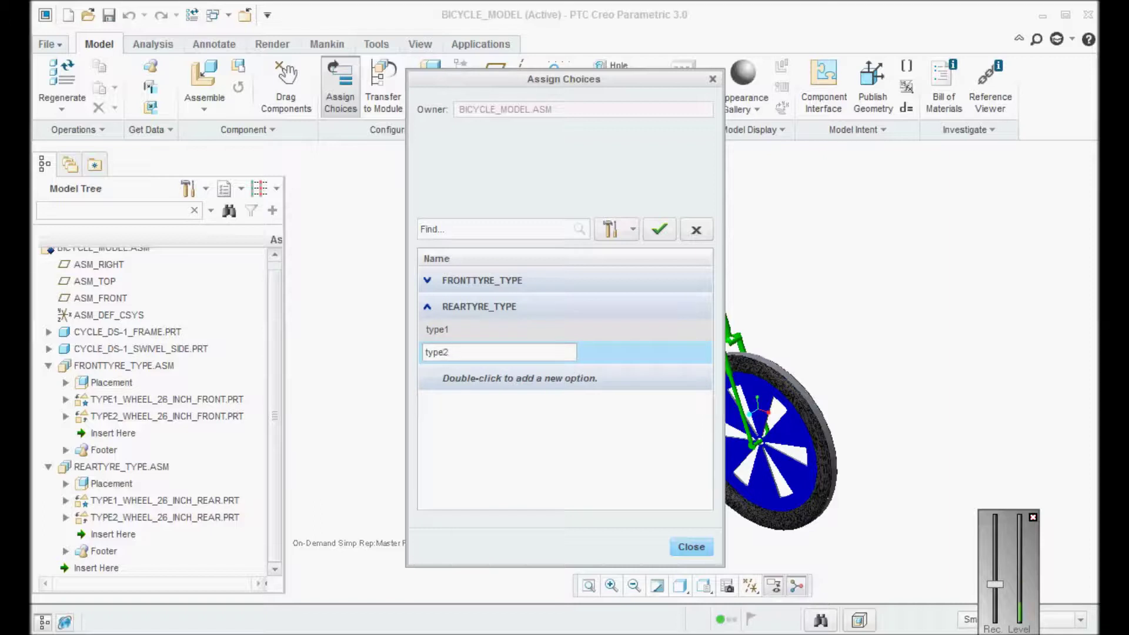
{"action": "key", "text": "Return"}
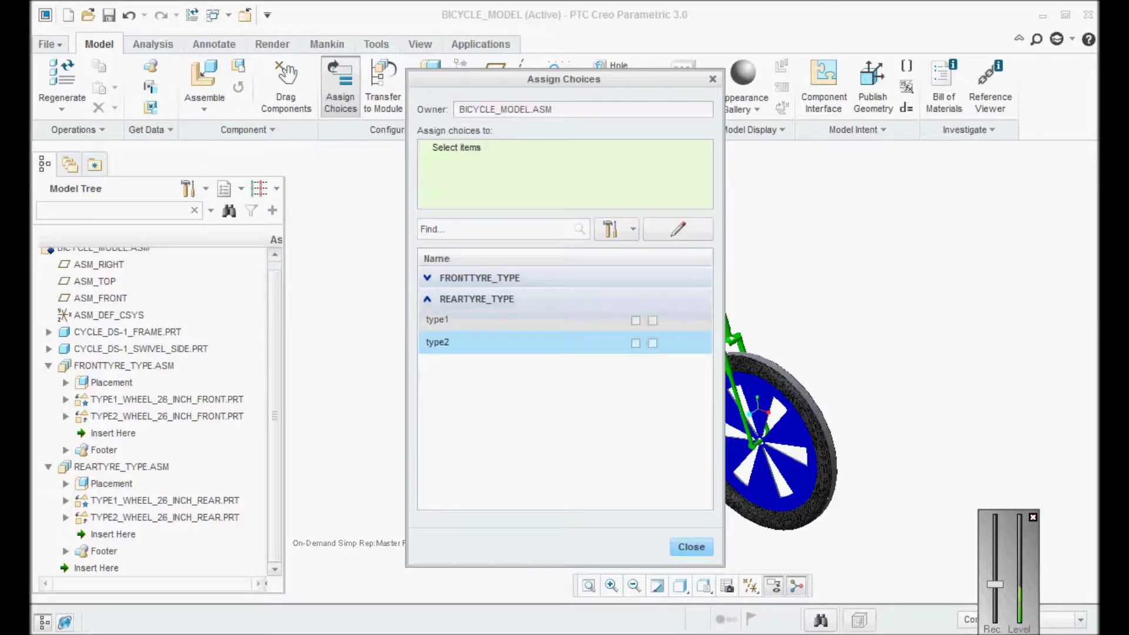
Assign the REARTYRE_TYPE choice type1 to TYPE1_WHEEL_26_INCH_REAR.PRT and close Assign Choices
{"action": "left_click", "coordinate": [547, 321]}
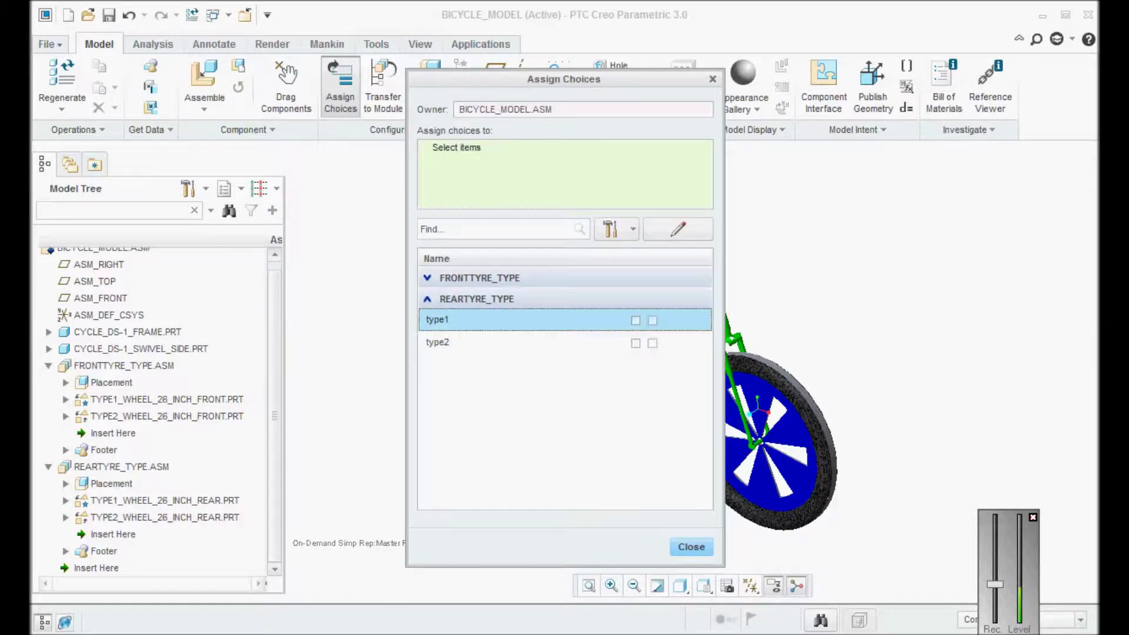
{"action": "left_click", "coordinate": [165, 501]}
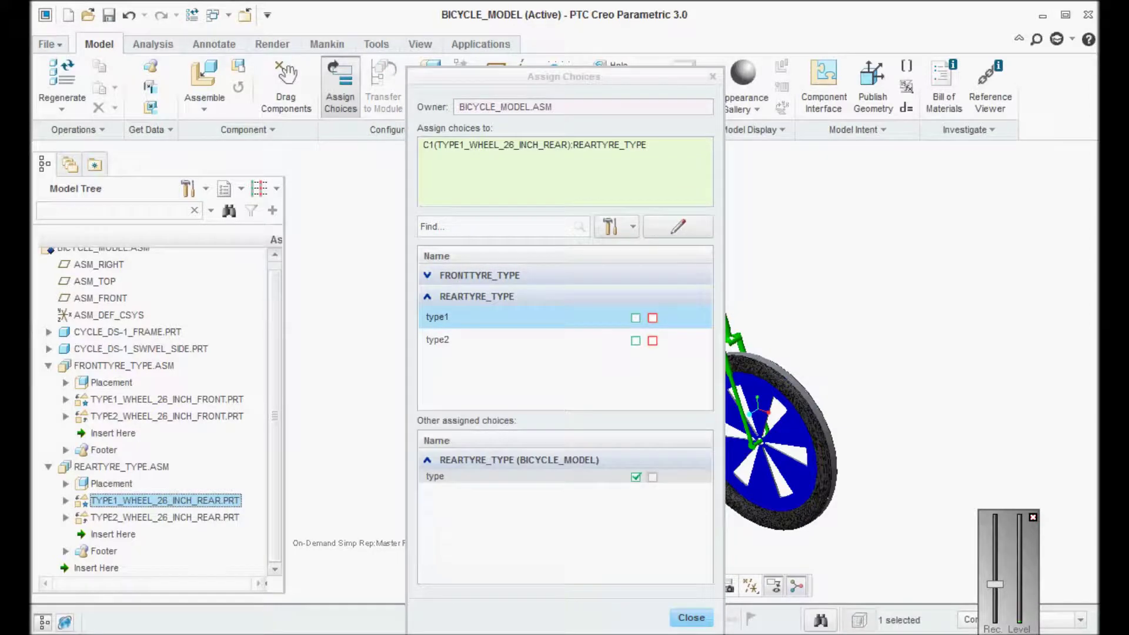
{"action": "left_click", "coordinate": [635, 318]}
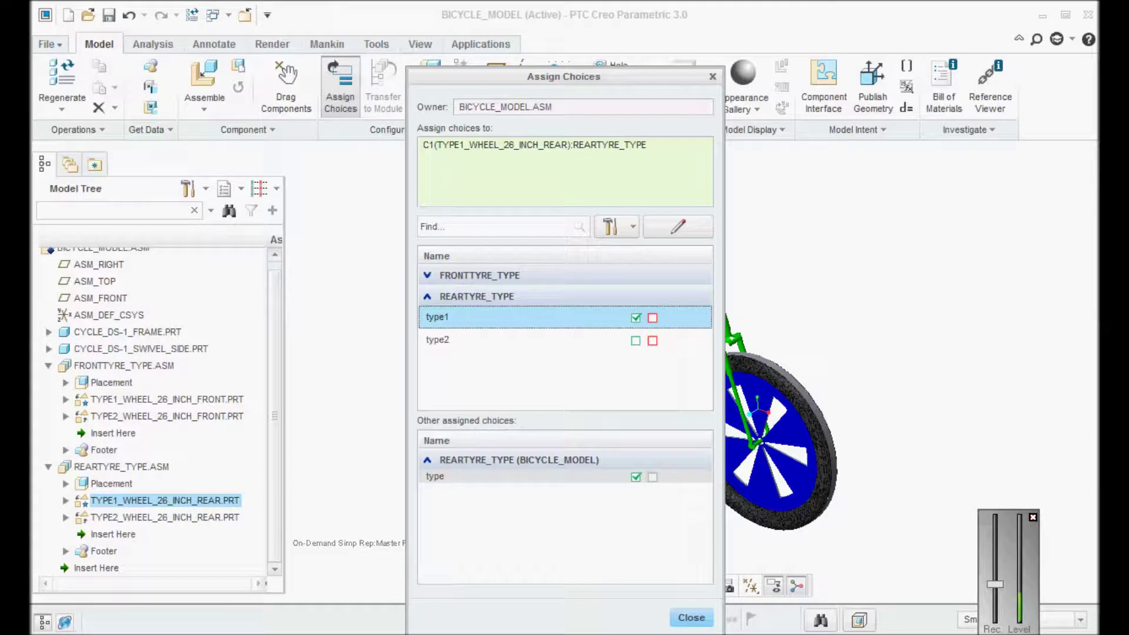
{"action": "right_click", "coordinate": [500, 460]}
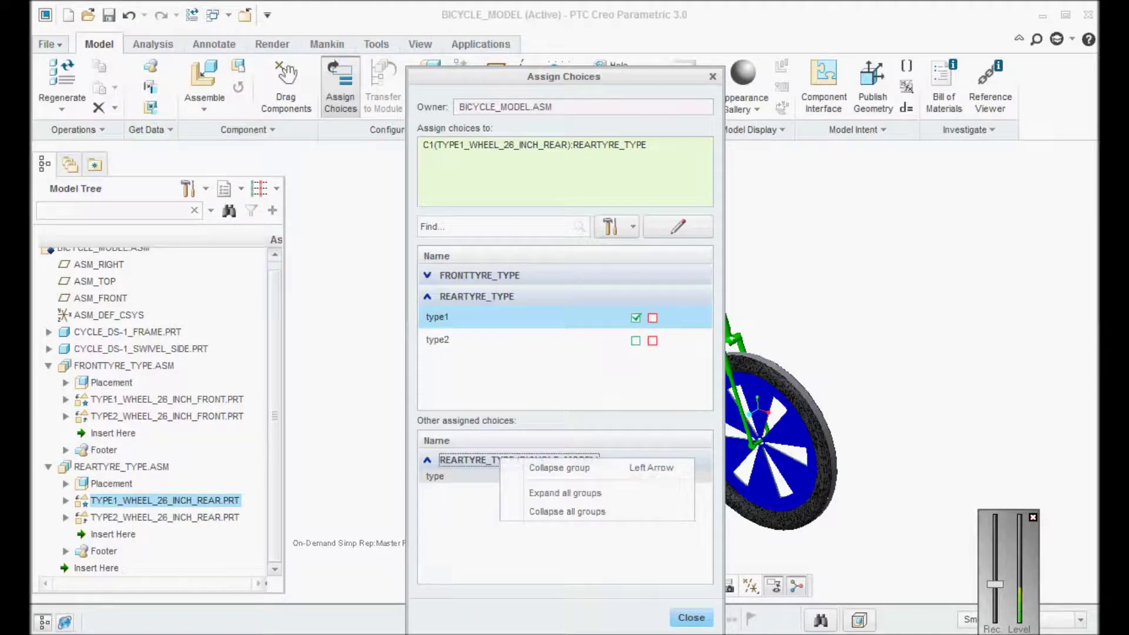
{"action": "key", "text": "Escape"}
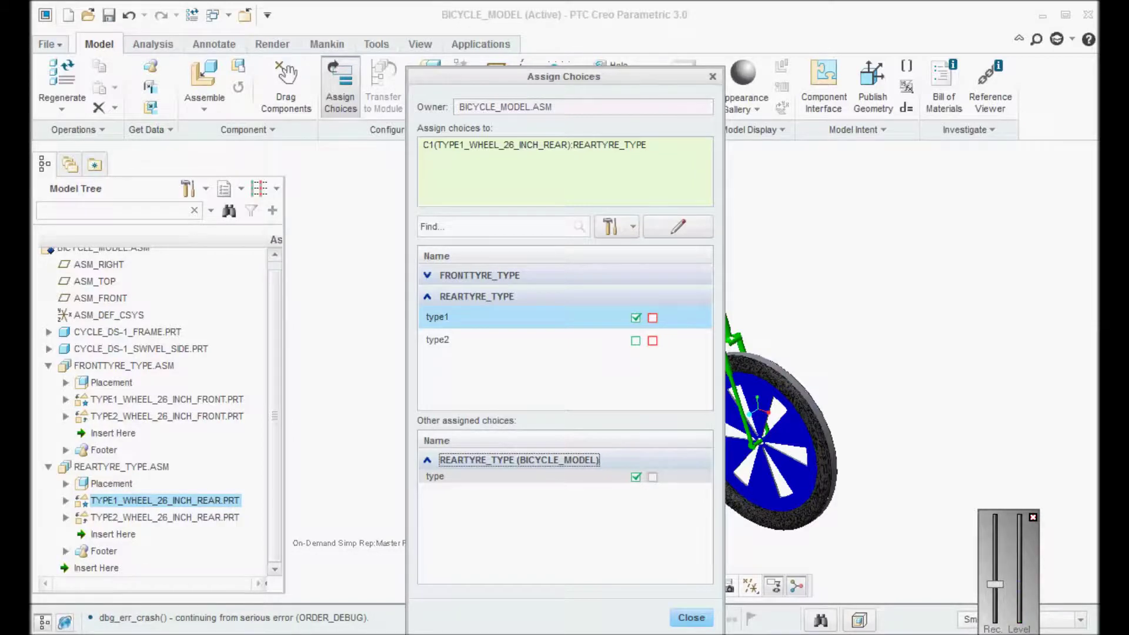
{"action": "left_click", "coordinate": [691, 618]}
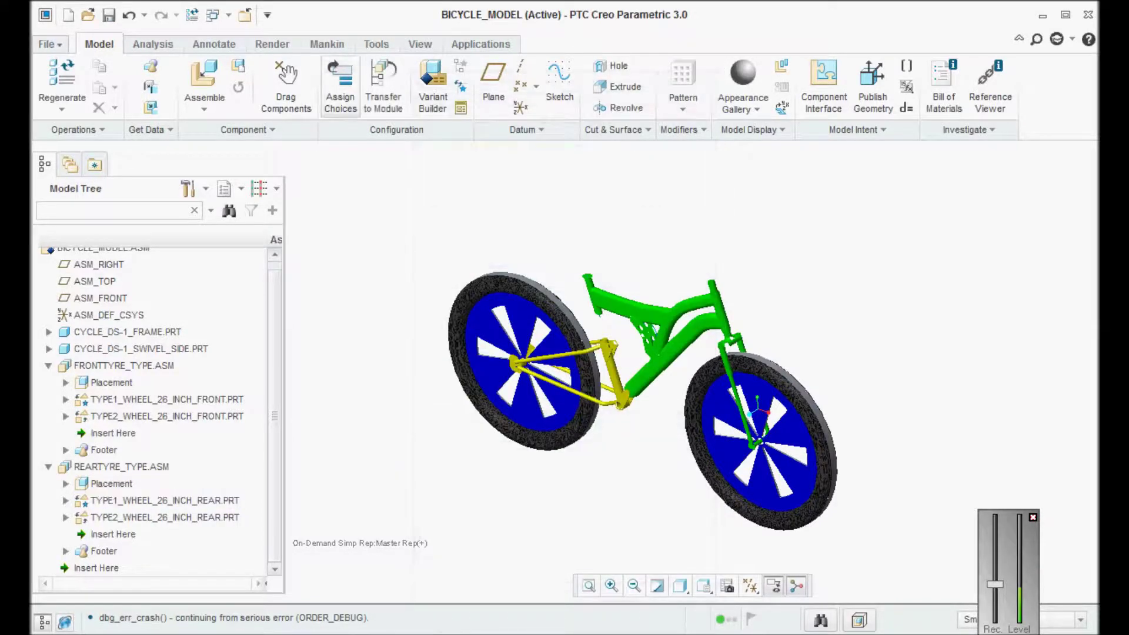
Assign the REARTYRE_TYPE choice type2 to TYPE2_WHEEL_26_INCH_REAR.PRT, replacing type1, and save the assembly
{"action": "left_click", "coordinate": [341, 88]}
{"action": "left_click", "coordinate": [426, 263]}
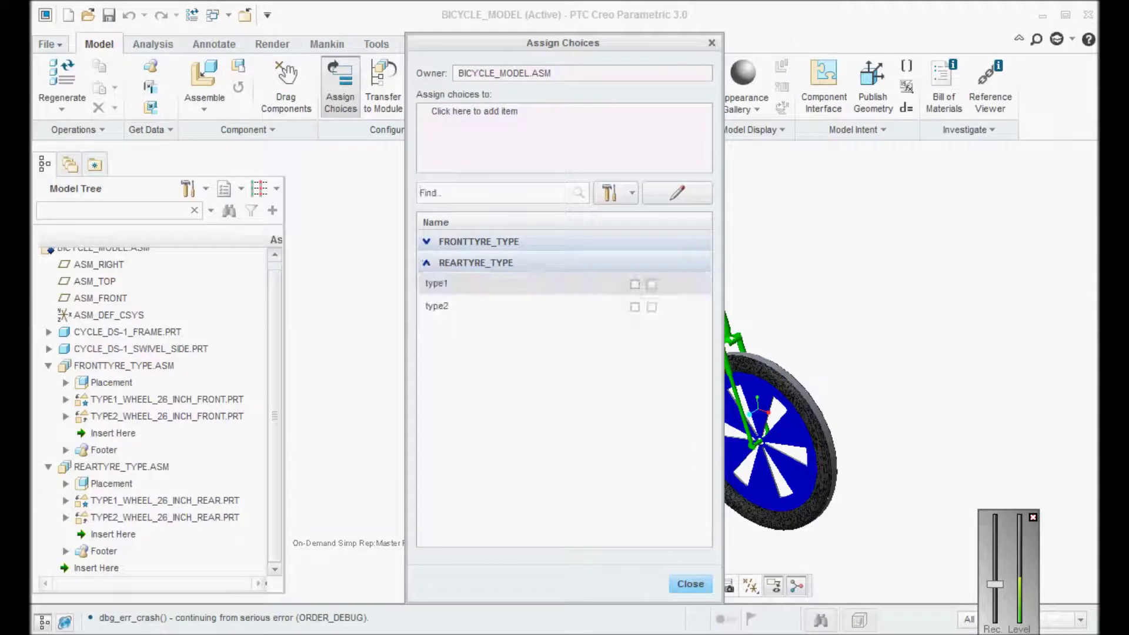
{"action": "left_click", "coordinate": [438, 306]}
{"action": "left_click", "coordinate": [165, 517]}
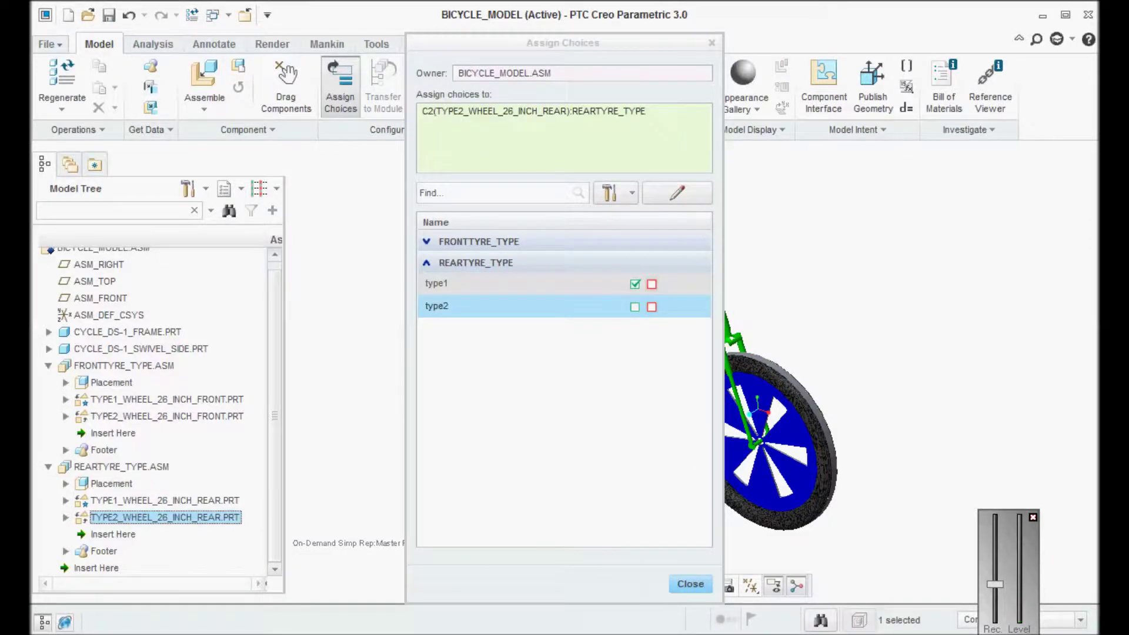
{"action": "left_click", "coordinate": [635, 307]}
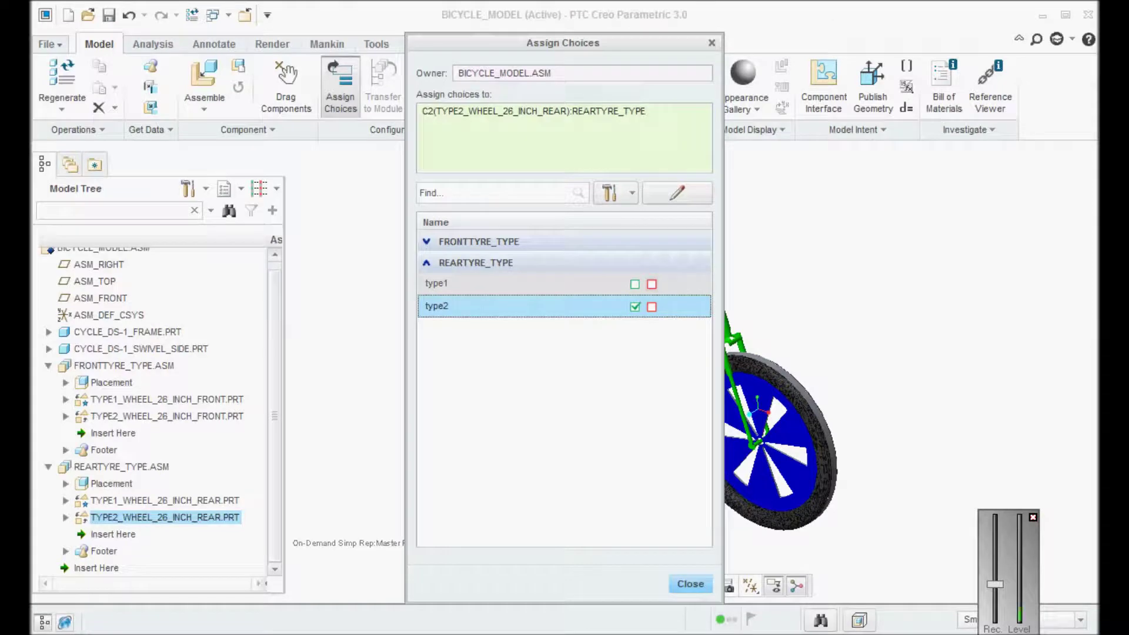
{"action": "left_click", "coordinate": [691, 584]}
{"action": "key", "text": "ctrl+s"}
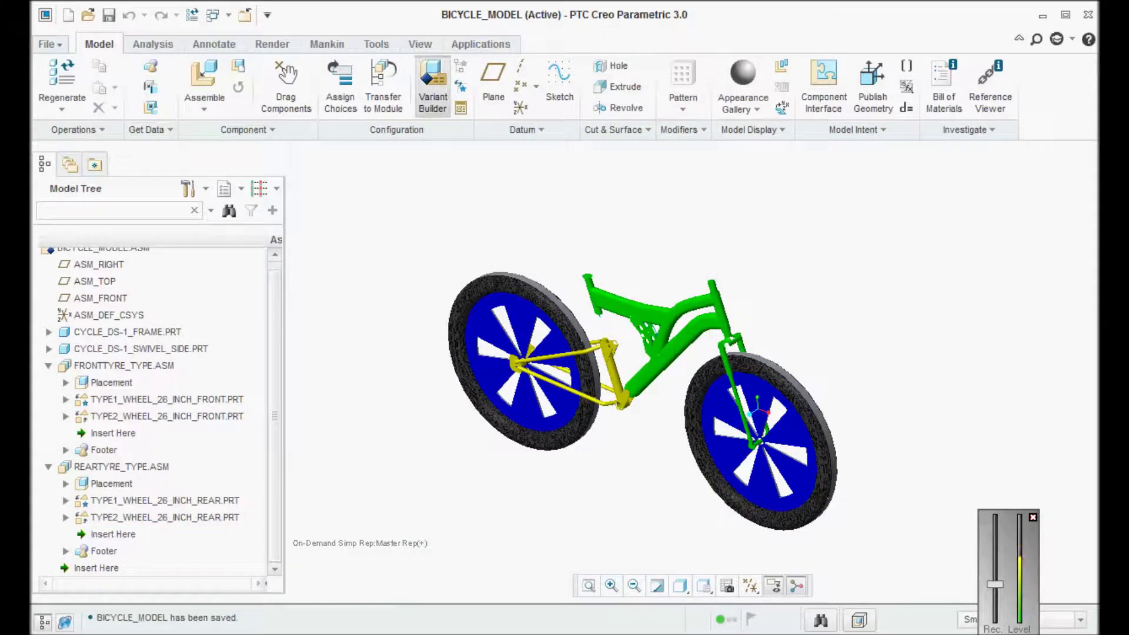
Open the Variant Builder and select type2 for both FRONTTYRE_TYPE and REARTYRE_TYPE
{"action": "left_click", "coordinate": [433, 85]}
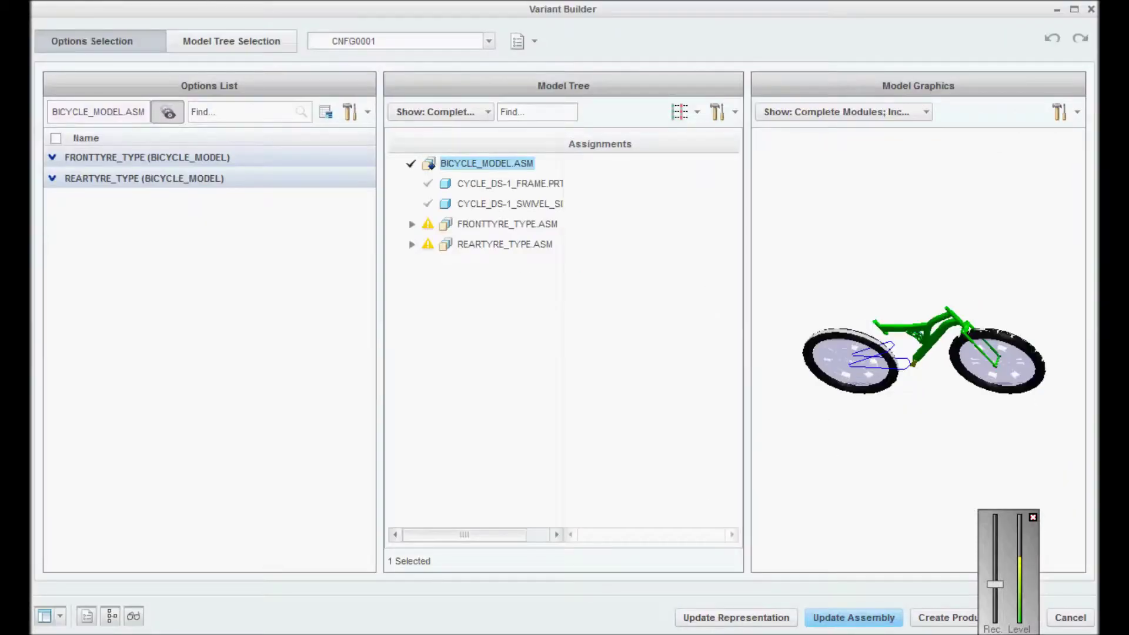
{"action": "left_click", "coordinate": [53, 178]}
{"action": "left_click", "coordinate": [53, 158]}
{"action": "left_click", "coordinate": [56, 267]}
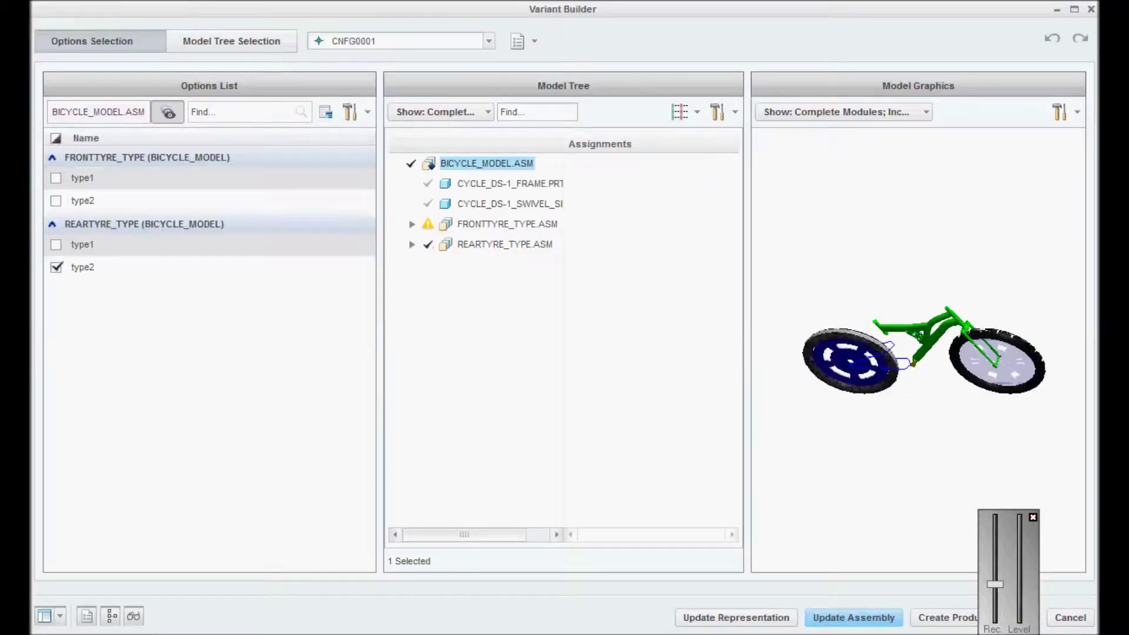
{"action": "left_click", "coordinate": [56, 201]}
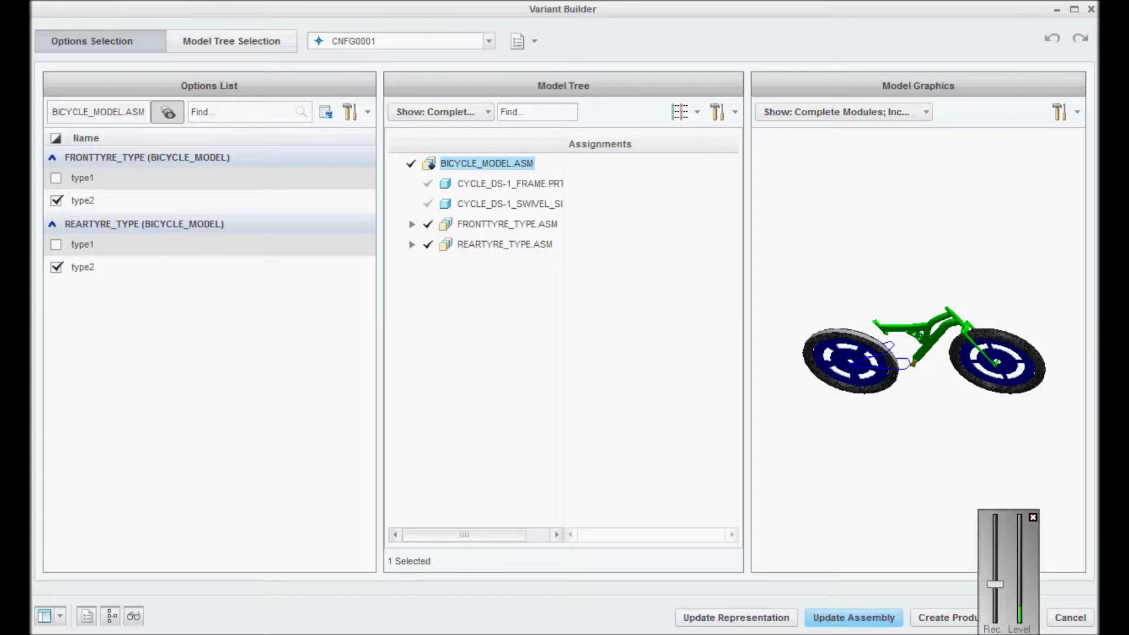
{"action": "middle_click_drag", "start_coordinate": [923, 377], "coordinate": [953, 361]}
Name the new configuration type2 and save its variant spec to the assembly
{"action": "double_click", "coordinate": [354, 41]}
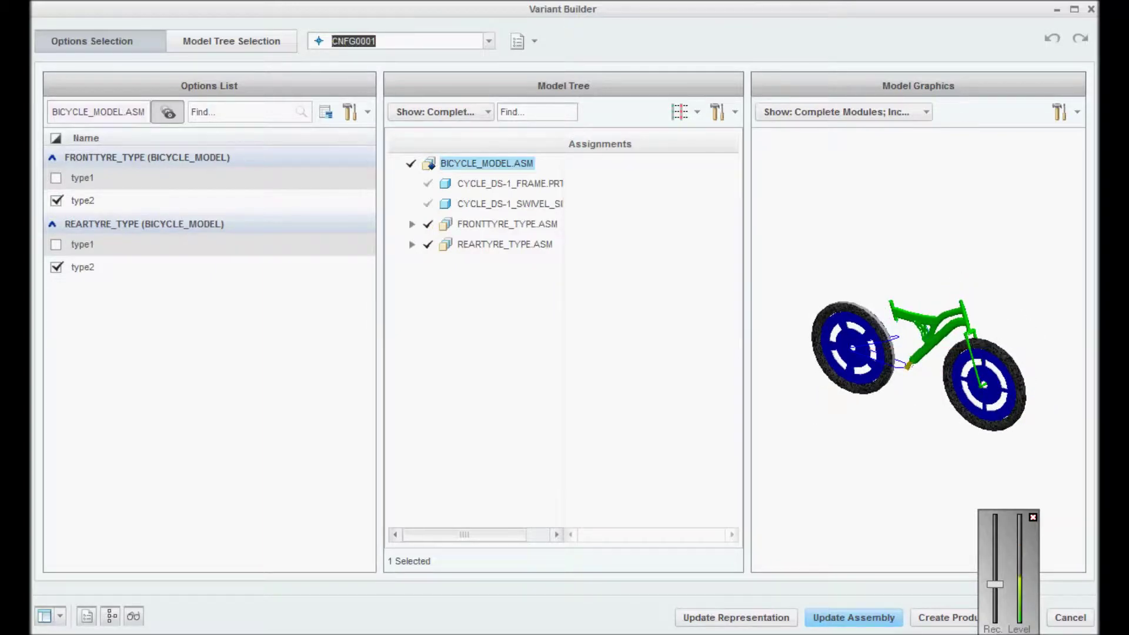
{"action": "type", "text": "type2"}
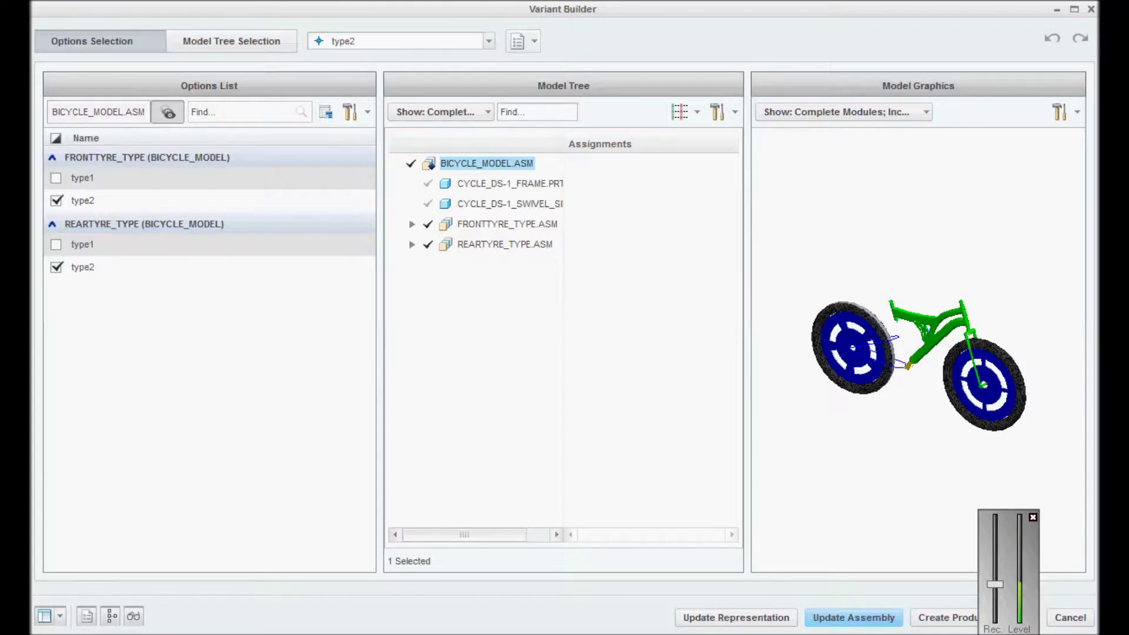
{"action": "left_click", "coordinate": [524, 41]}
{"action": "mouse_move", "coordinate": [577, 87]}
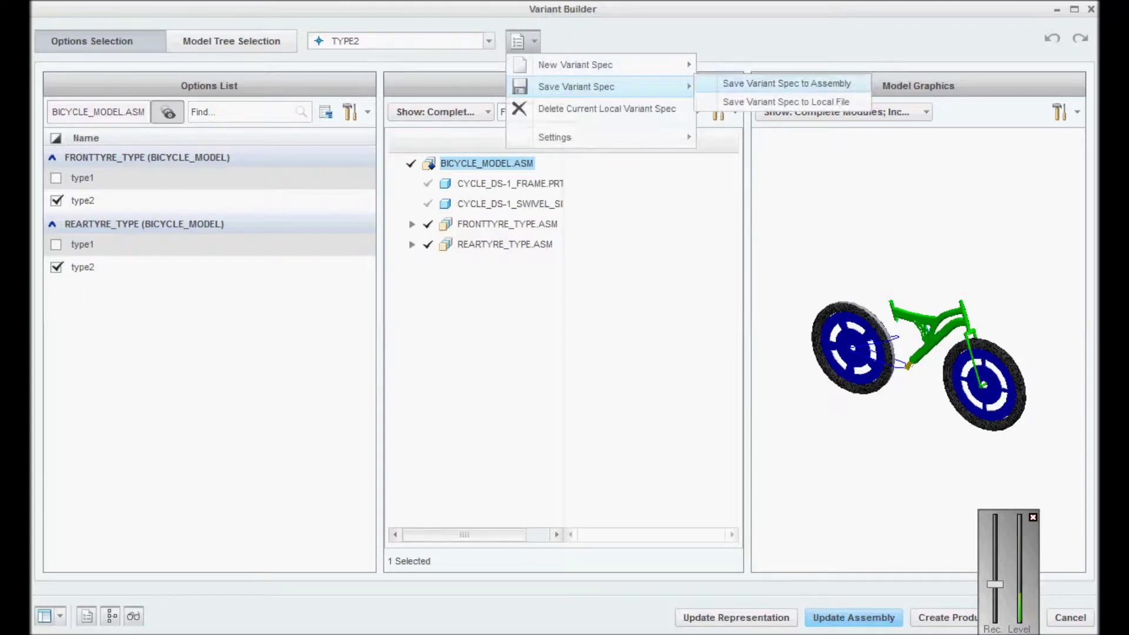
{"action": "left_click", "coordinate": [786, 83]}
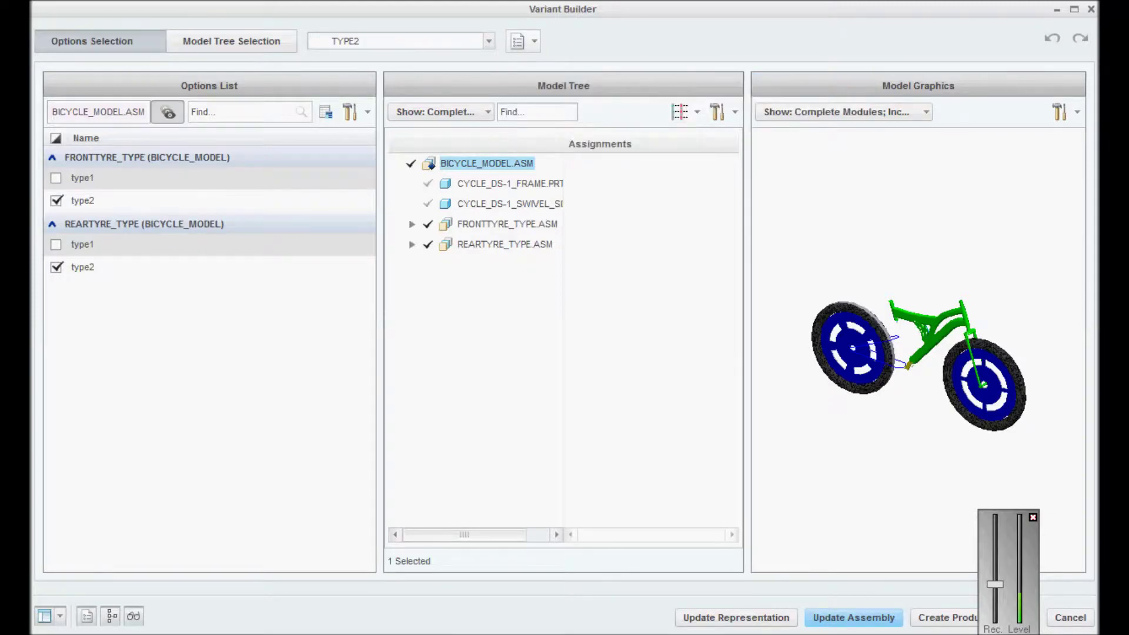
Update the assembly with the TYPE2 variant, accept the affected children settings, and inspect the bicycle
{"action": "left_click", "coordinate": [853, 617]}
{"action": "left_click", "coordinate": [1012, 500]}
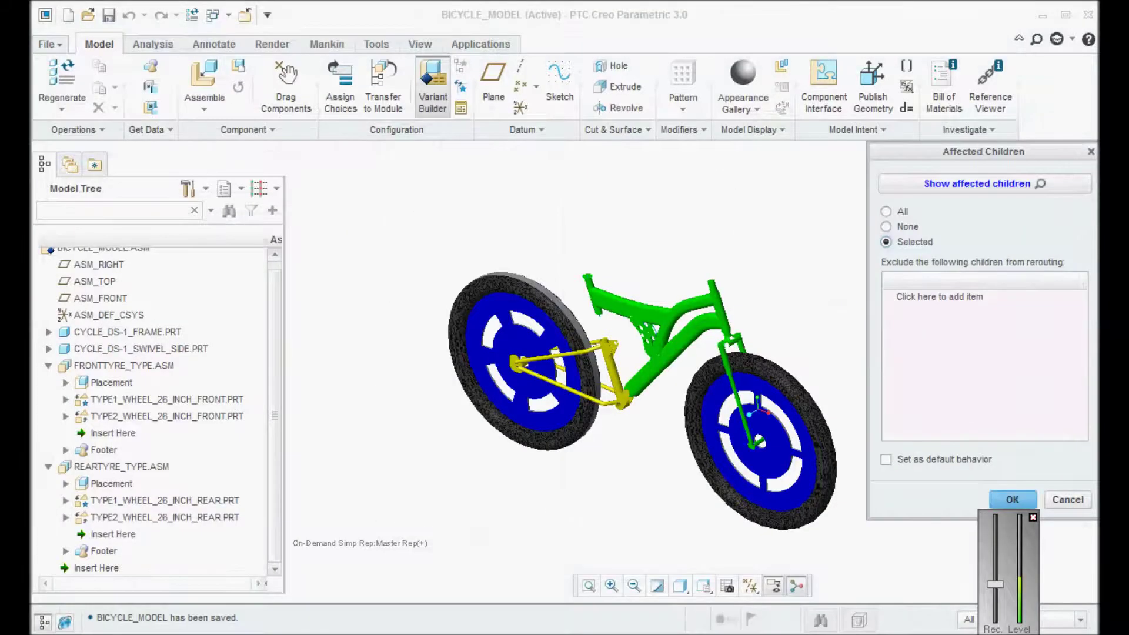
{"action": "scroll", "coordinate": [612, 370], "scroll_direction": "down", "scroll_amount": 2}
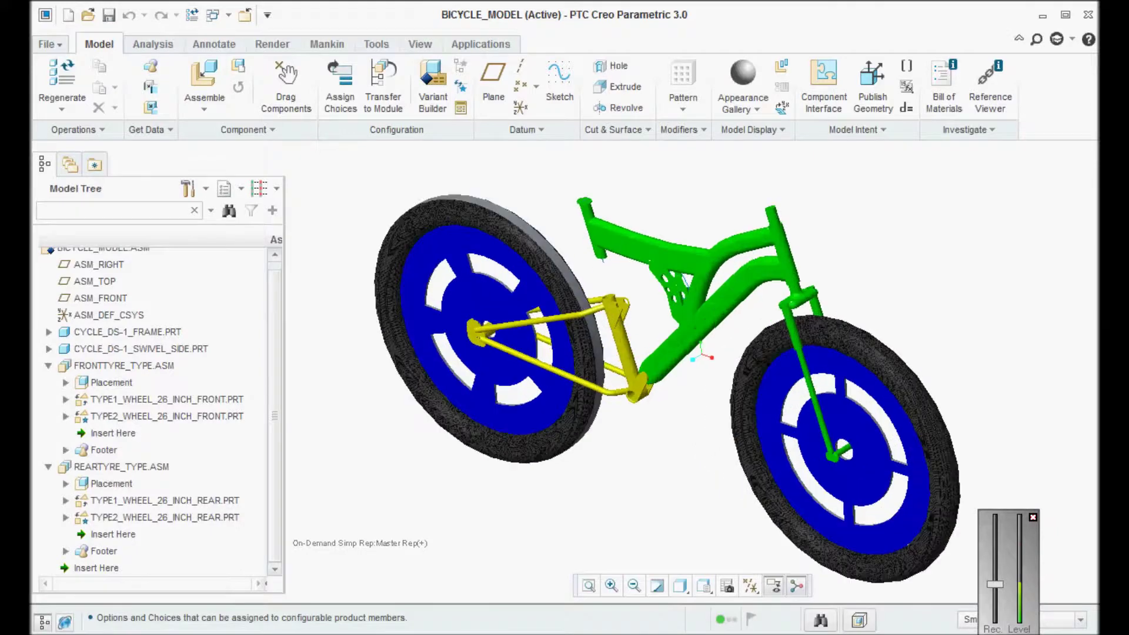
{"action": "mouse_move", "coordinate": [613, 370]}
{"action": "middle_mouse_down"}
{"action": "mouse_move", "coordinate": [676, 346]}
{"action": "mouse_move", "coordinate": [623, 370]}
{"action": "mouse_move", "coordinate": [628, 379]}
{"action": "middle_mouse_up"}
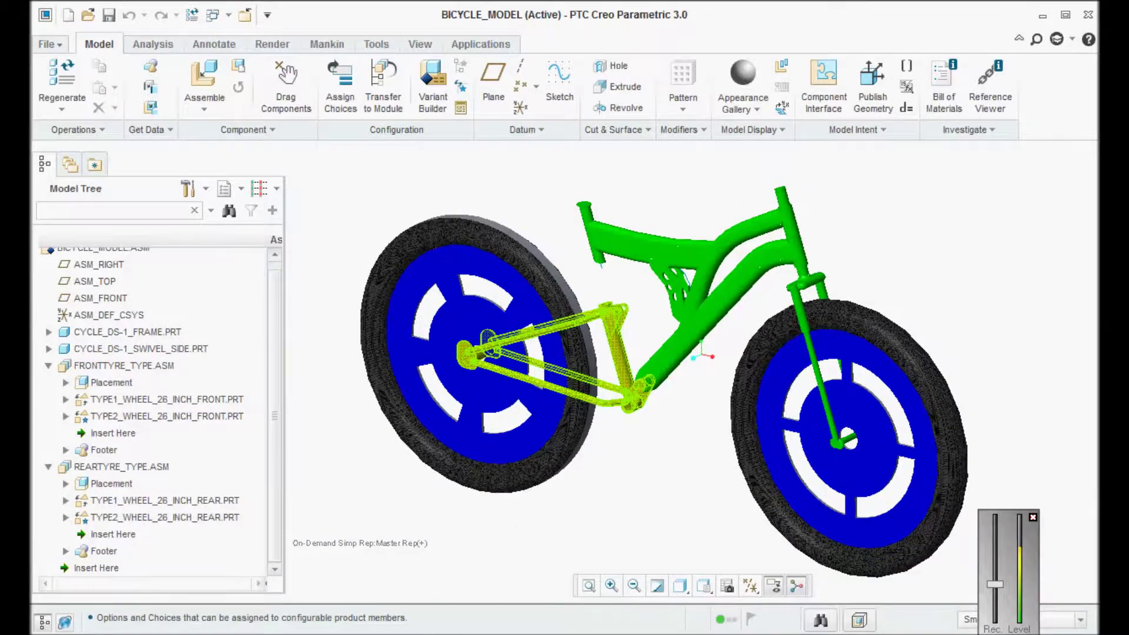
{"action": "scroll", "coordinate": [625, 350], "scroll_direction": "up", "scroll_amount": 1}
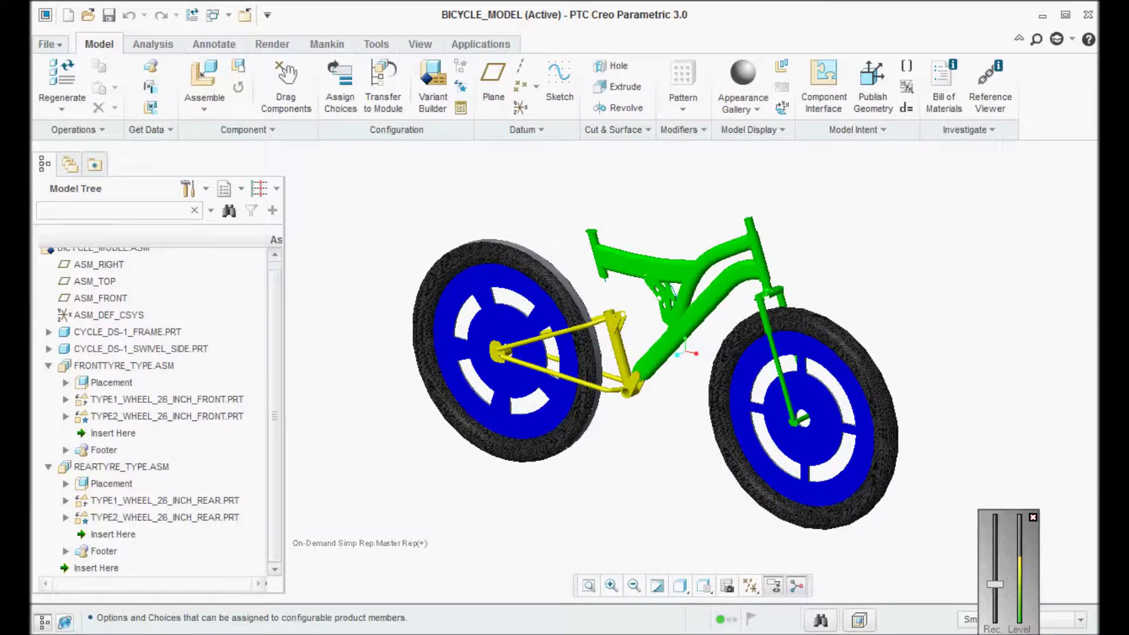
Collapse both tyre modules in the model tree, reopen the Variant Builder, and examine the saved TYPE1 and TYPE2 variants
{"action": "left_click", "coordinate": [48, 365]}
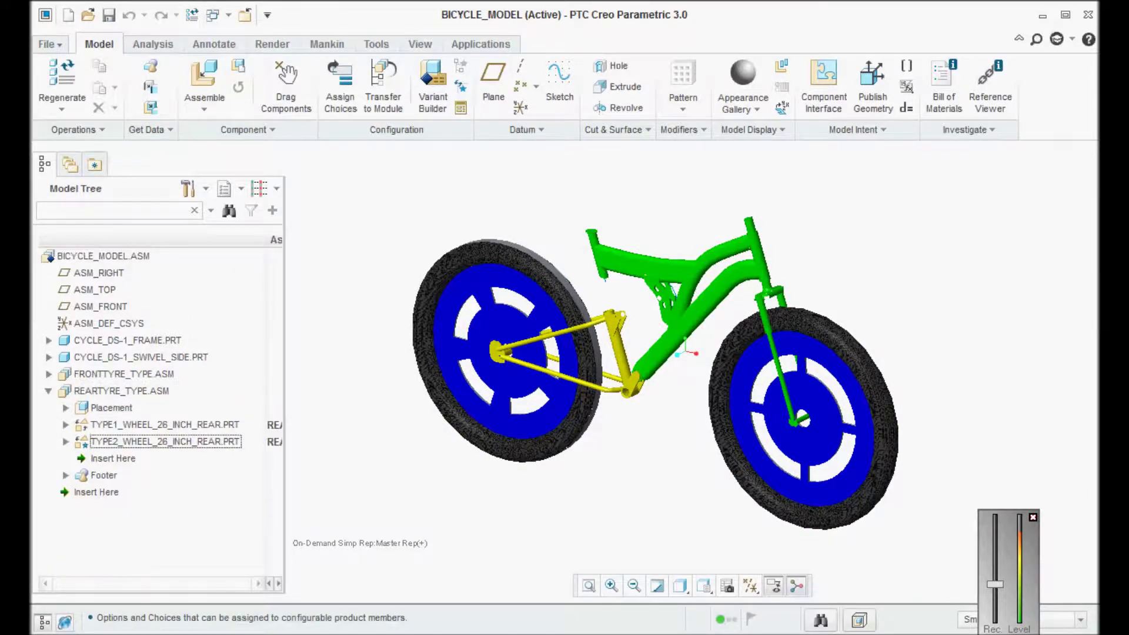
{"action": "left_click", "coordinate": [48, 391]}
{"action": "left_click", "coordinate": [432, 86]}
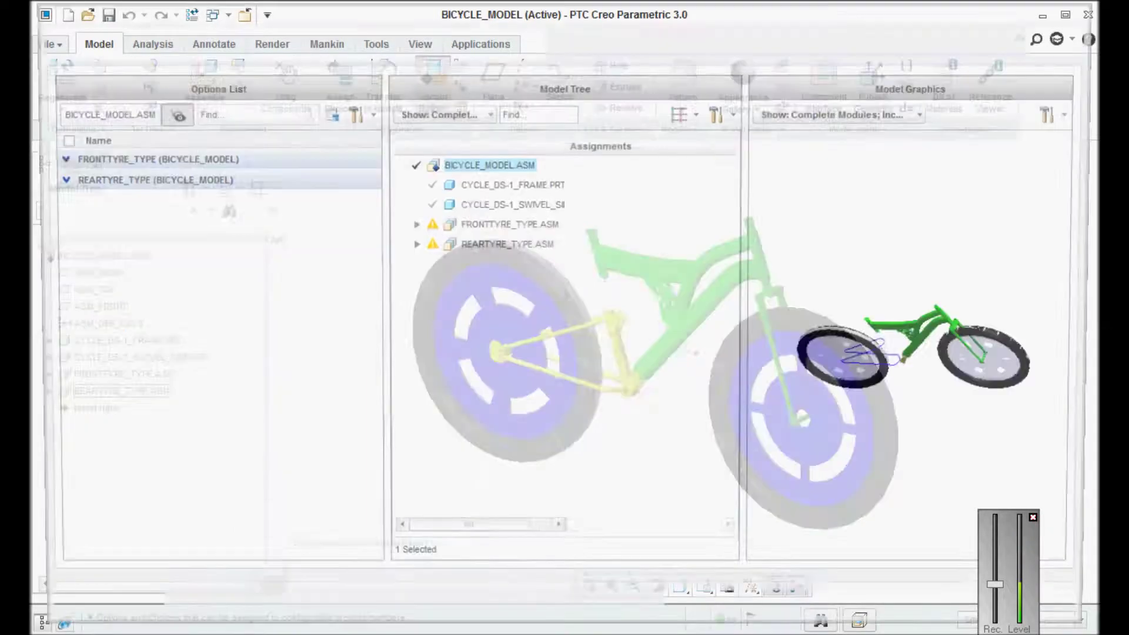
{"action": "left_click", "coordinate": [488, 41]}
{"action": "left_click", "coordinate": [326, 57]}
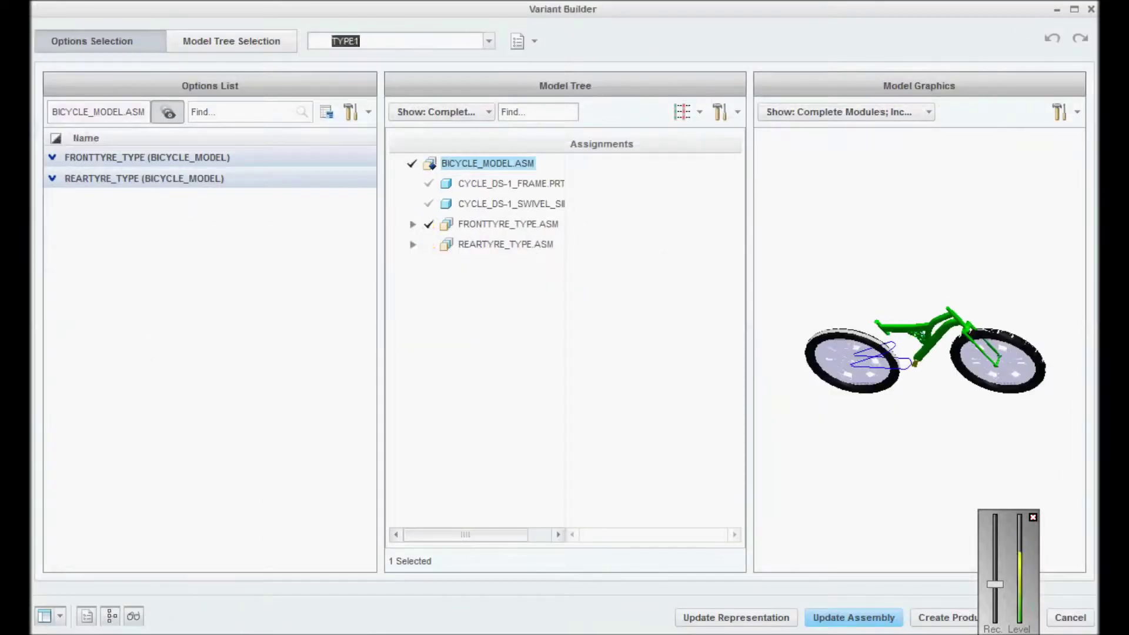
{"action": "middle_click_drag", "start_coordinate": [959, 378], "coordinate": [949, 349]}
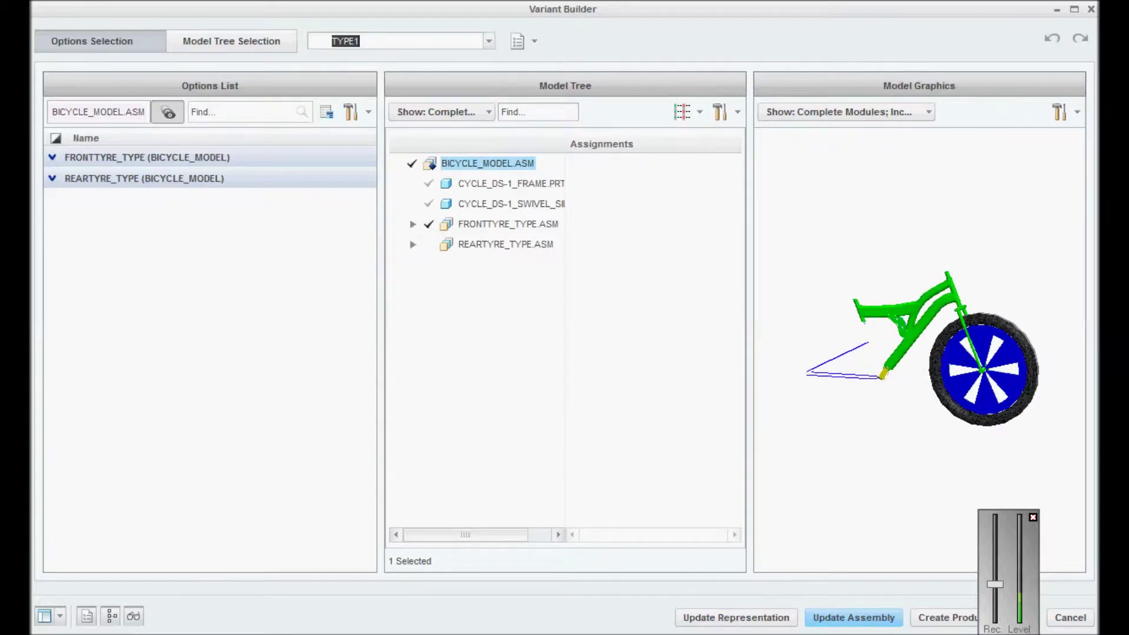
{"action": "left_click", "coordinate": [52, 178]}
{"action": "left_click", "coordinate": [488, 41]}
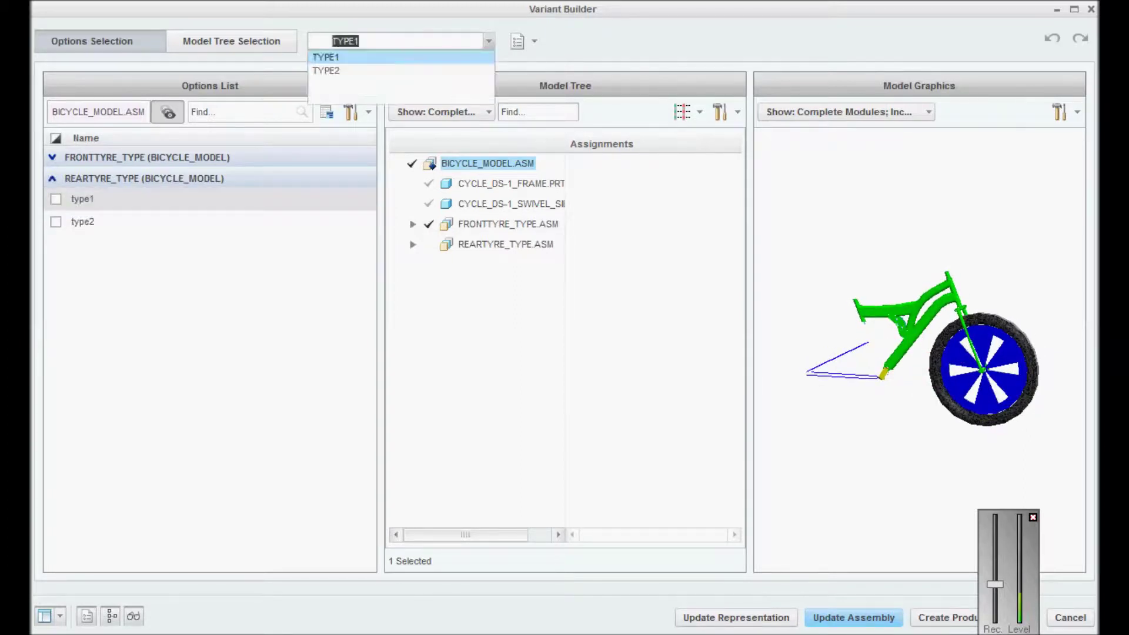
{"action": "left_click", "coordinate": [447, 70]}
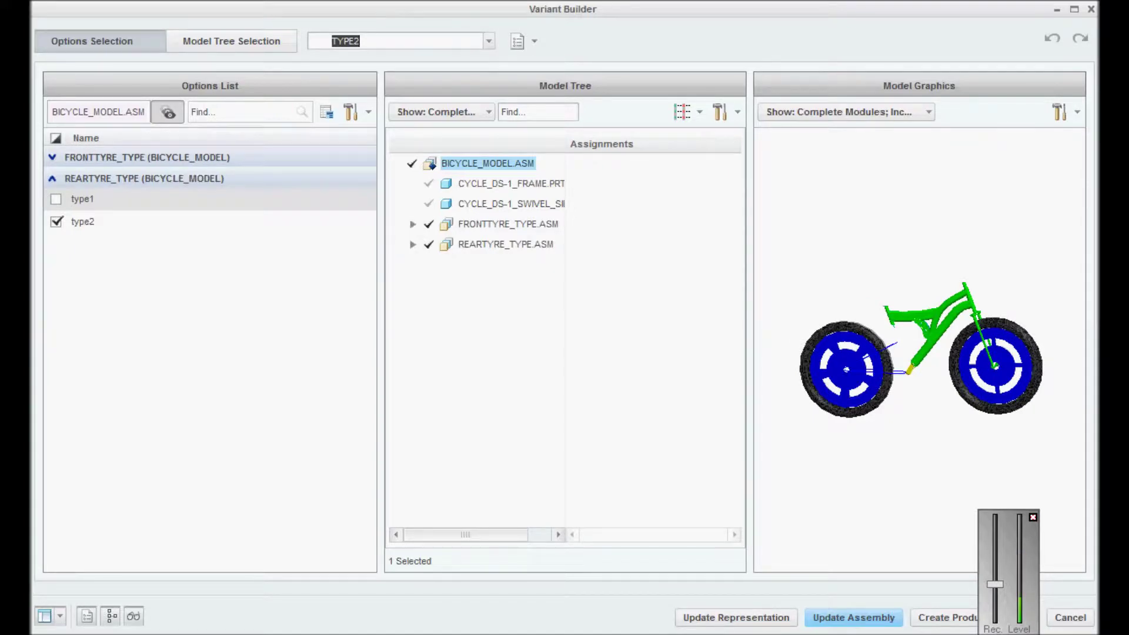
Expand the FRONTTYRE_TYPE choices, load the TYPE1 variant, and select type1 for REARTYRE_TYPE
{"action": "left_click", "coordinate": [52, 157]}
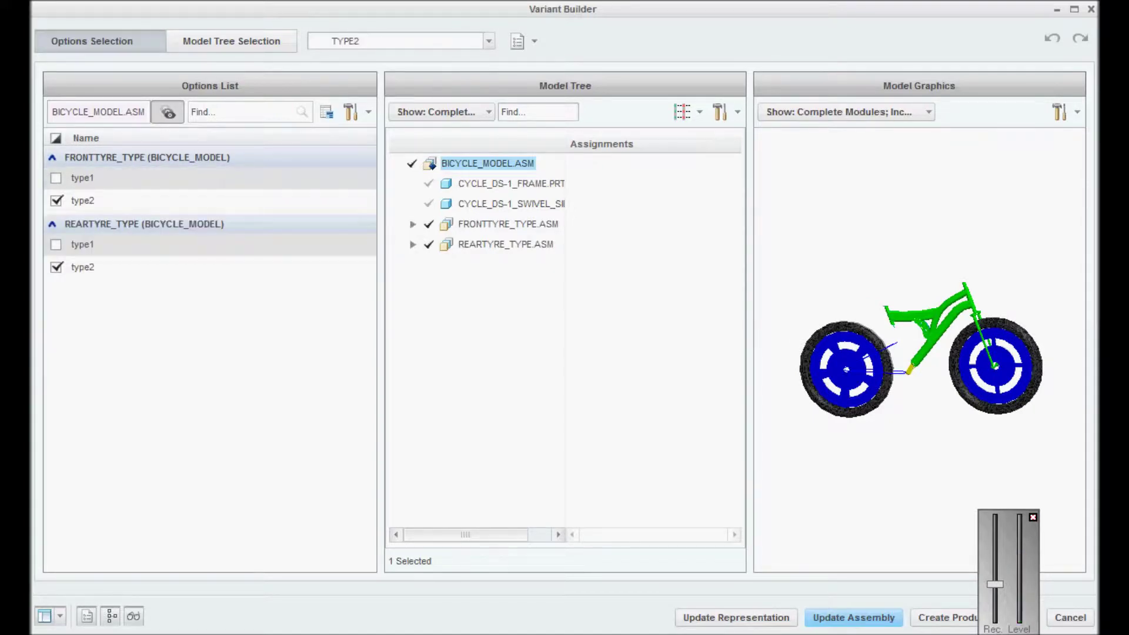
{"action": "left_click", "coordinate": [488, 41]}
{"action": "left_click", "coordinate": [347, 55]}
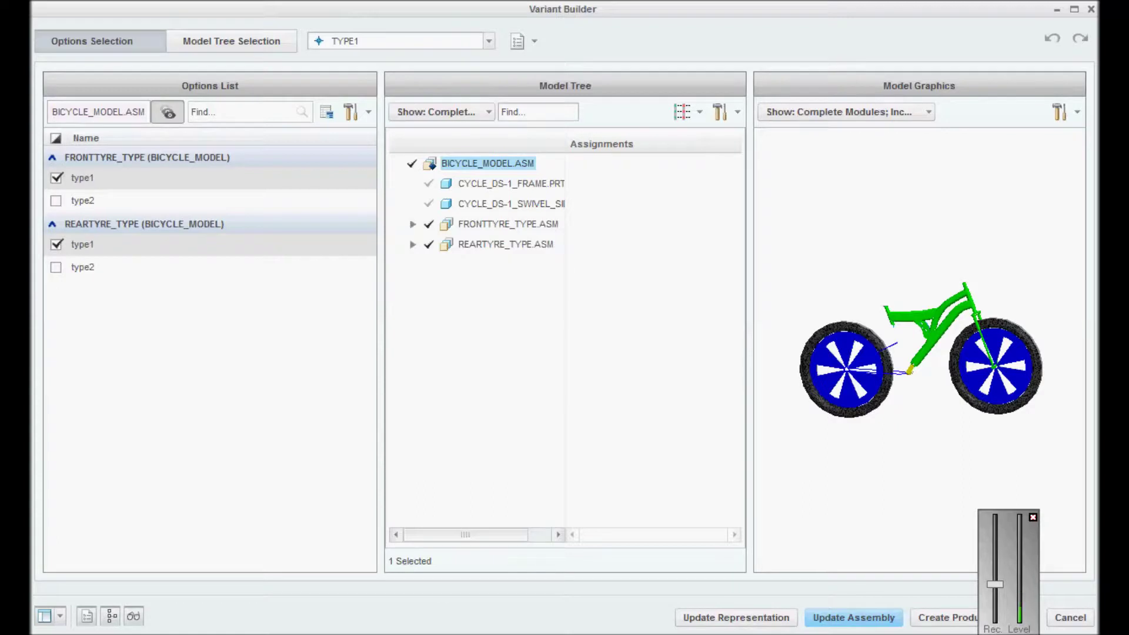
Save the TYPE1 variant spec to the assembly, and update the assembly with it using the default affected children settings
{"action": "left_click", "coordinate": [534, 41]}
{"action": "mouse_move", "coordinate": [576, 87]}
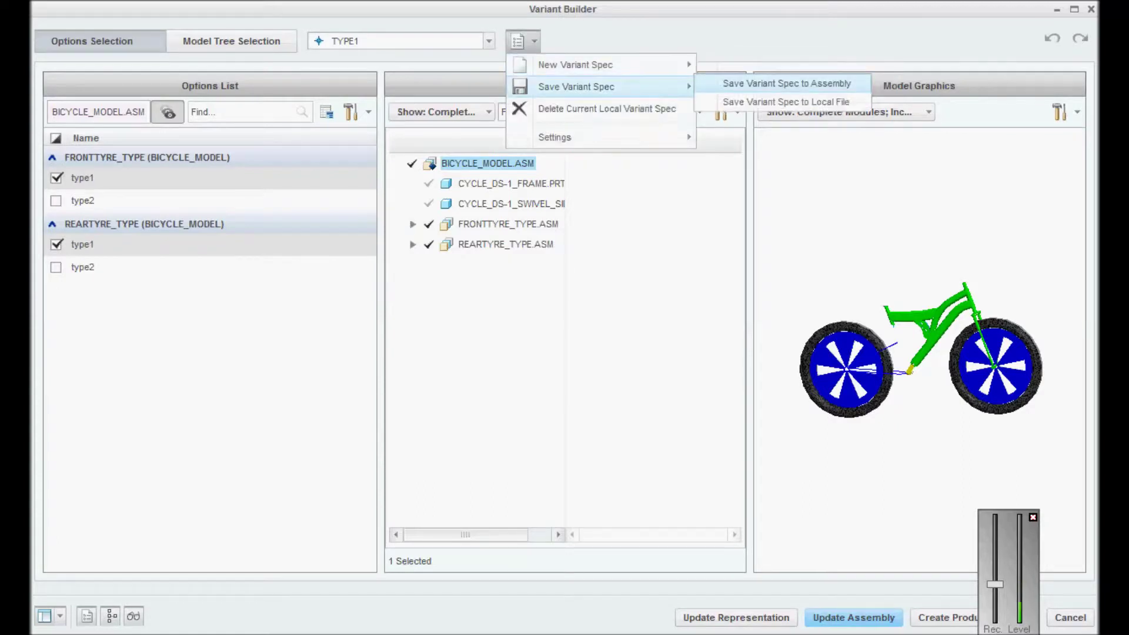
{"action": "left_click", "coordinate": [787, 84]}
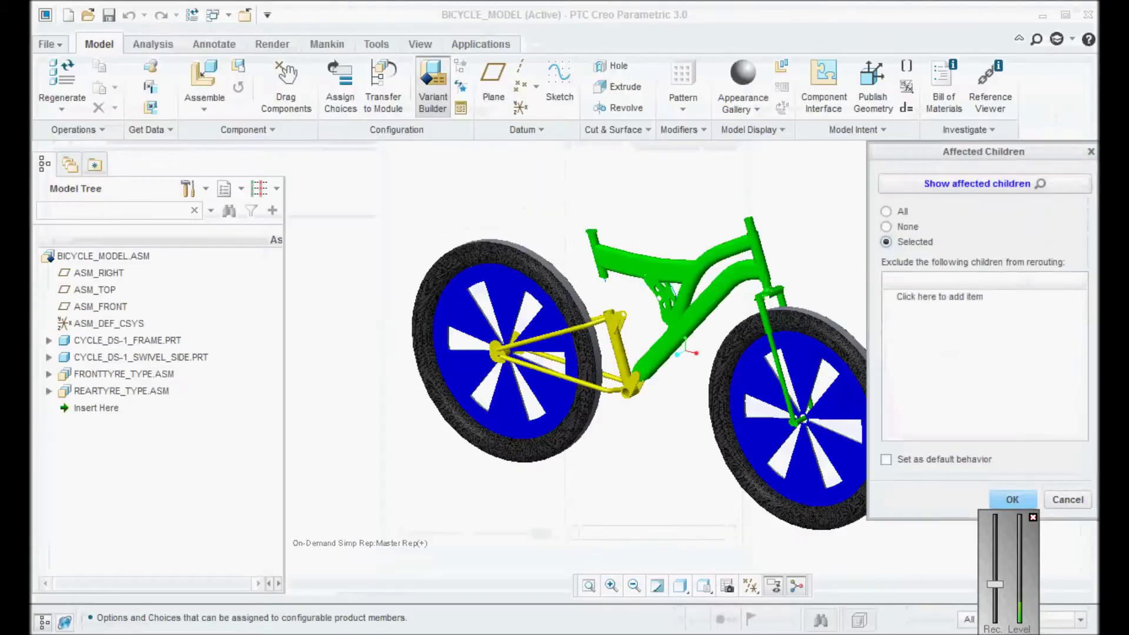
{"action": "key", "text": "Return"}
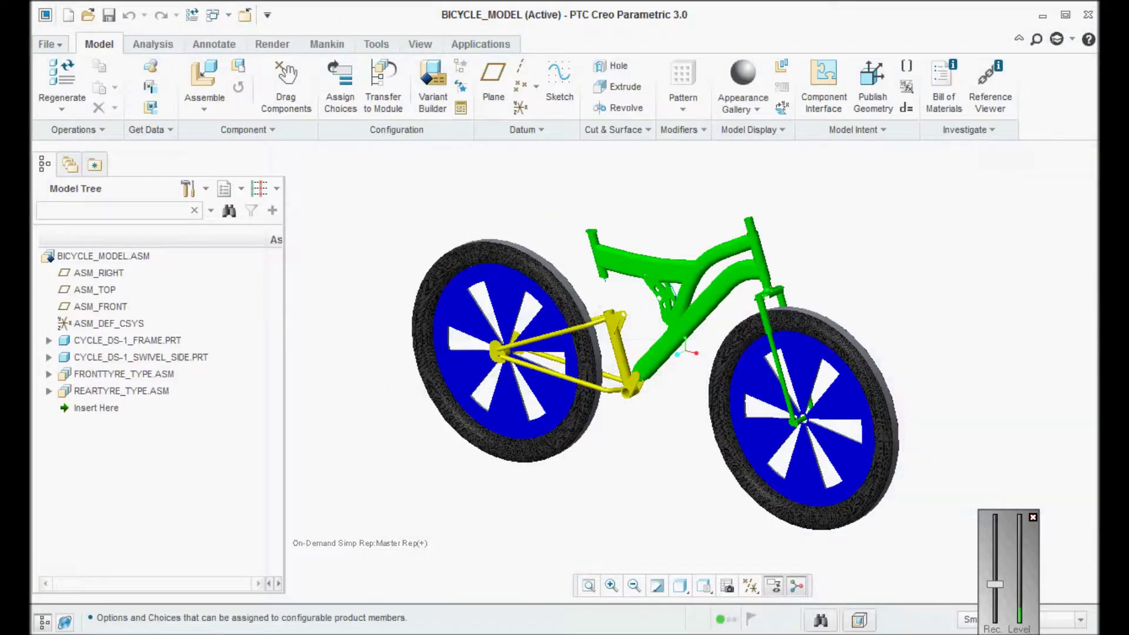
Preview the saved TYPE1 variant in the Variant Builder, update the assembly with TYPE2 instead, and save the bicycle model
{"action": "left_click", "coordinate": [433, 88]}
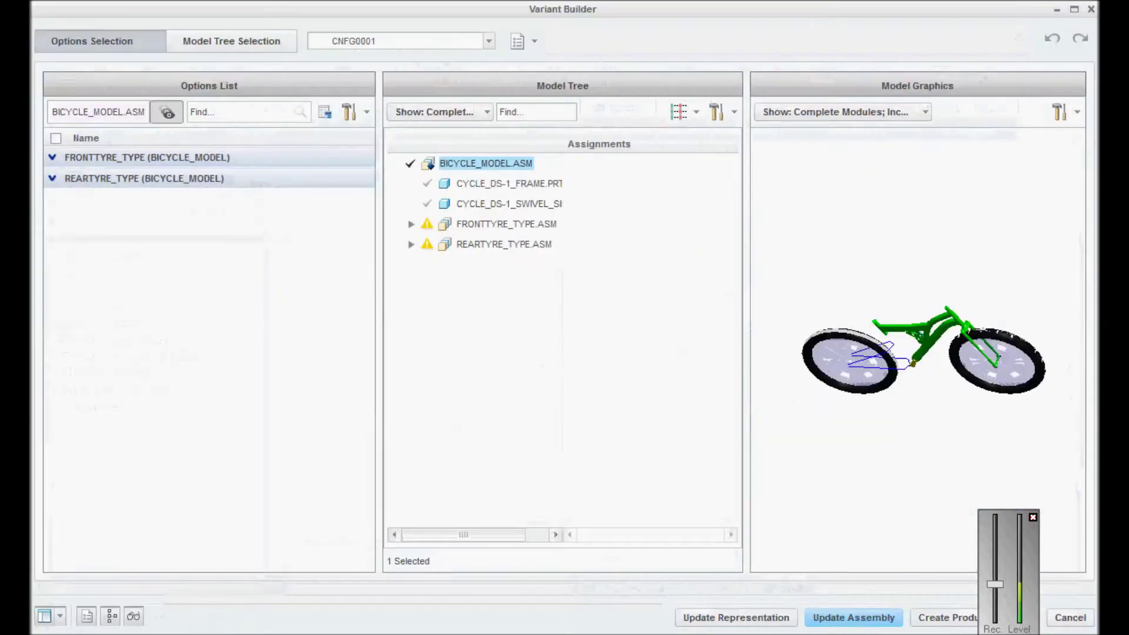
{"action": "left_click", "coordinate": [488, 41]}
{"action": "left_click", "coordinate": [364, 57]}
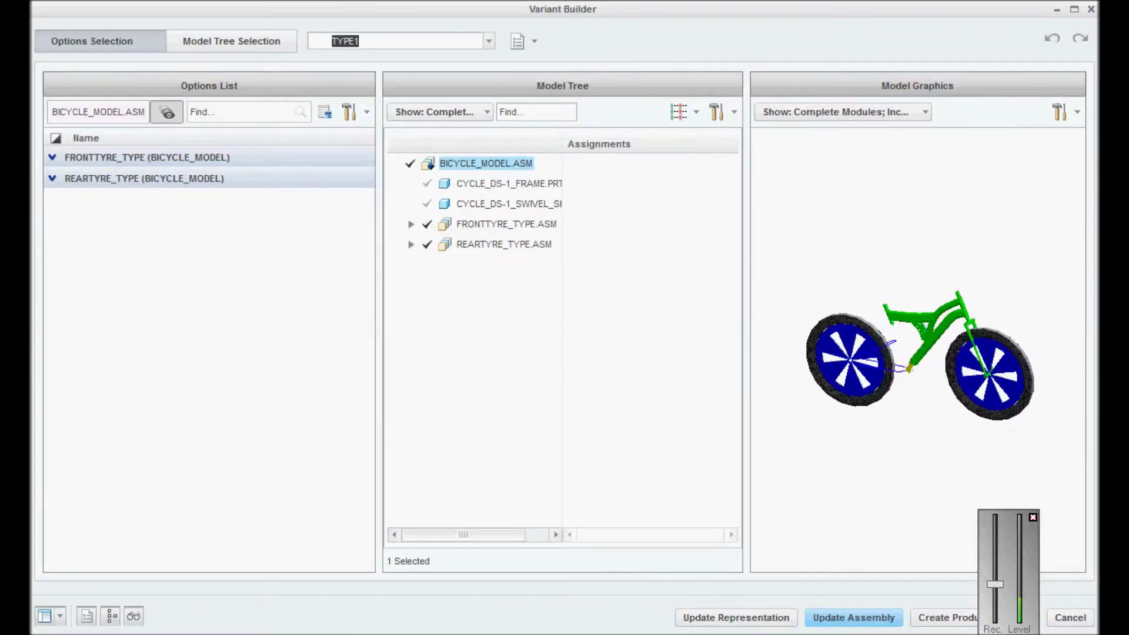
{"action": "left_click", "coordinate": [488, 41]}
{"action": "left_click", "coordinate": [365, 71]}
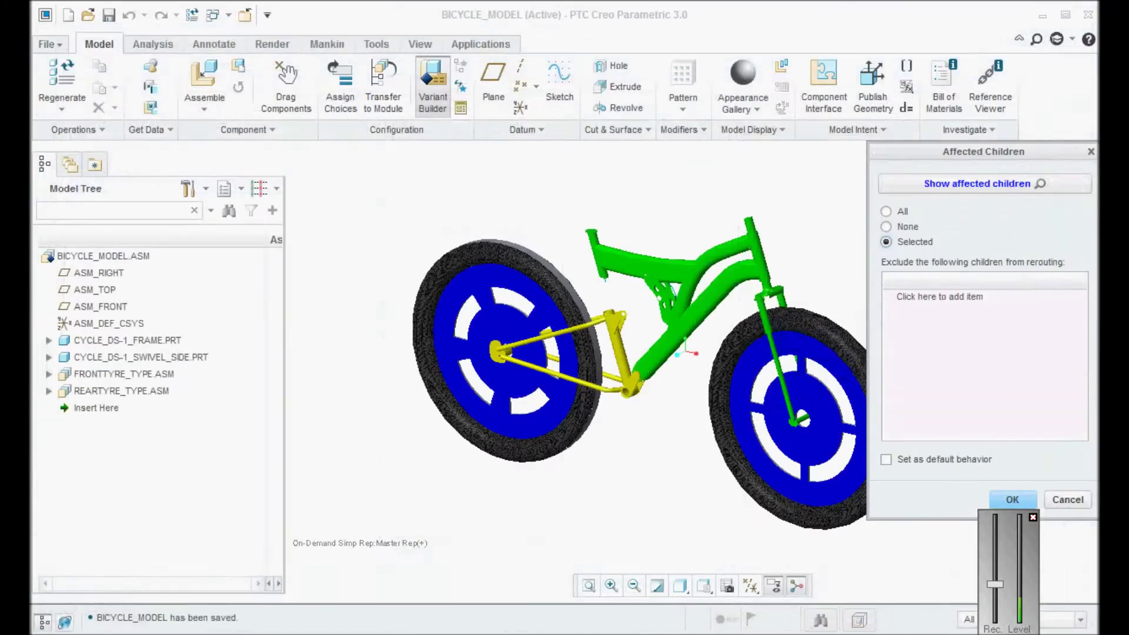
{"action": "left_click", "coordinate": [1009, 499]}
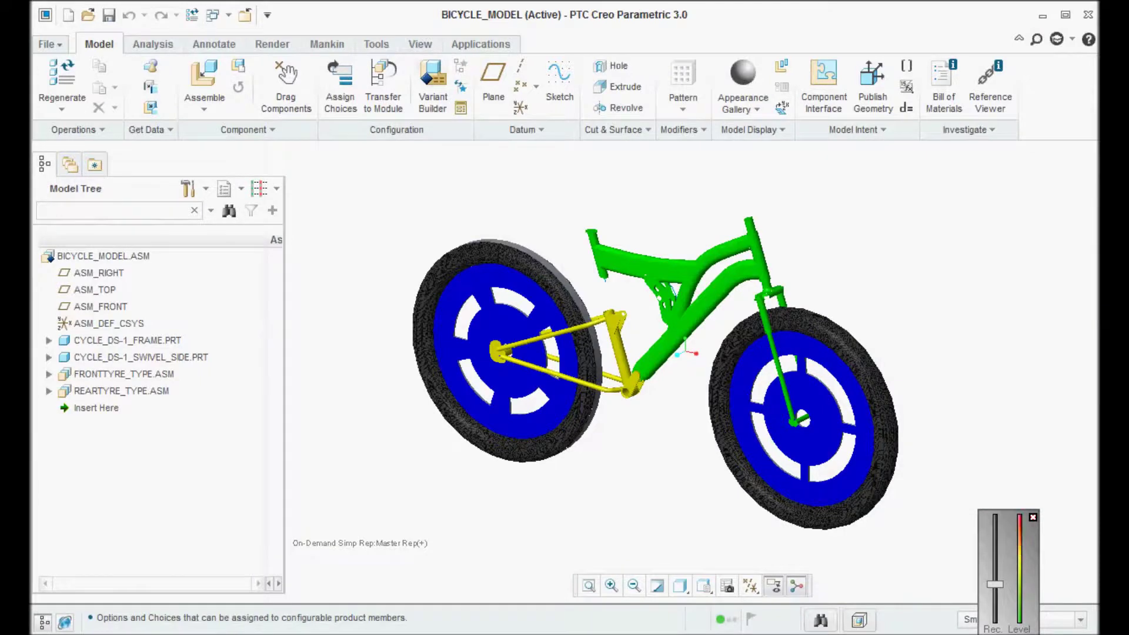
{"action": "key", "text": "ctrl+s"}
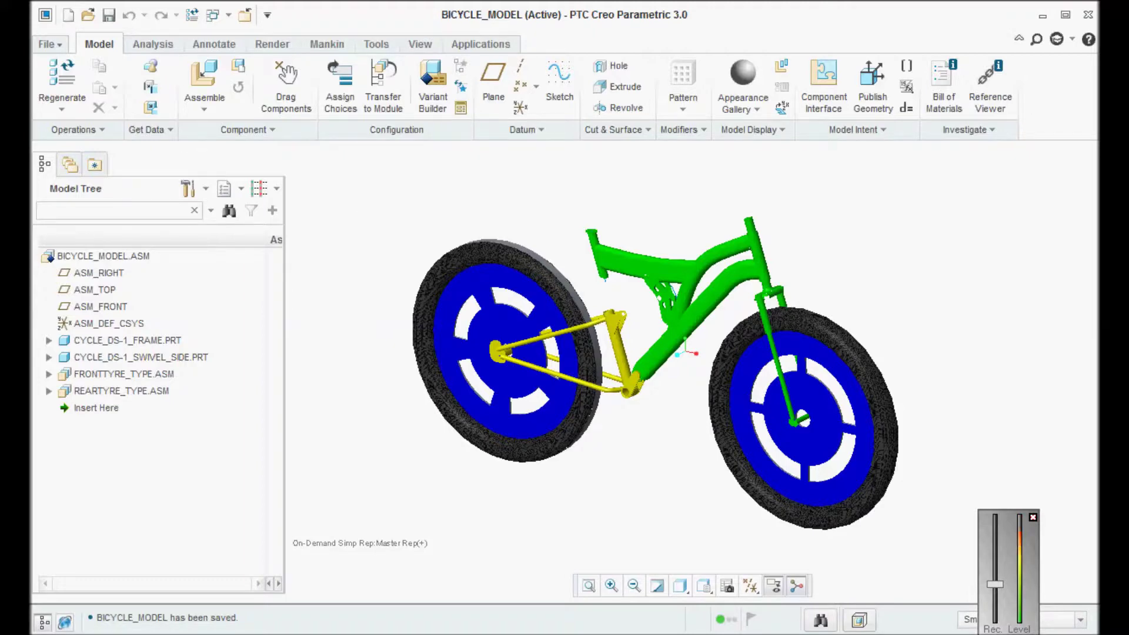
Start a new configuration in the Variant Builder and name it cross
{"action": "left_click", "coordinate": [432, 82]}
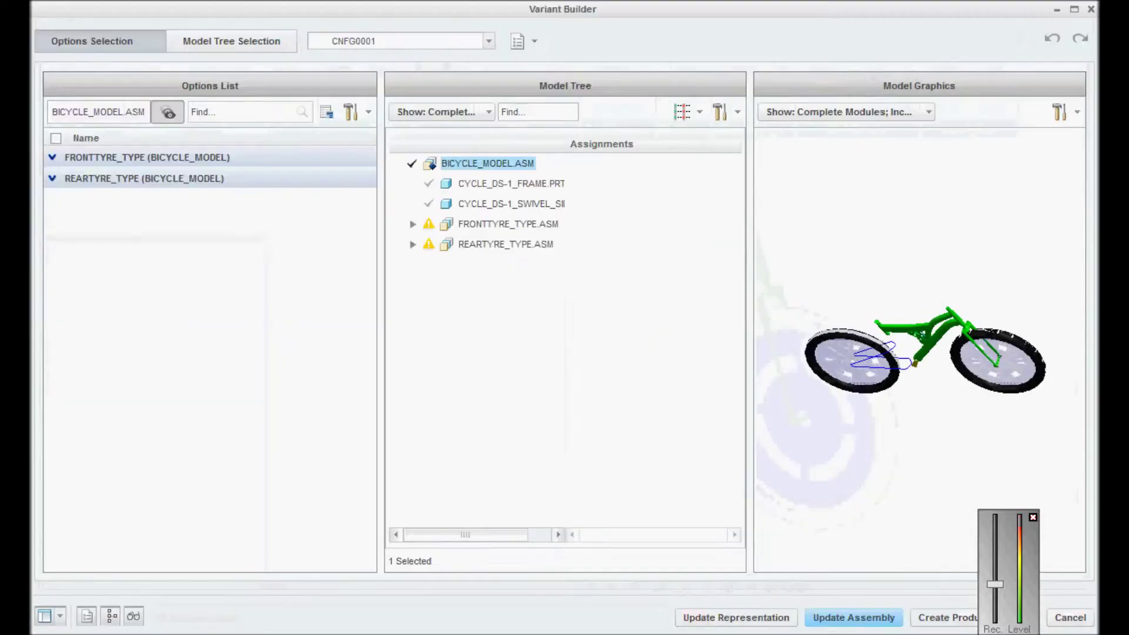
{"action": "left_click", "coordinate": [488, 41]}
{"action": "left_click", "coordinate": [376, 85]}
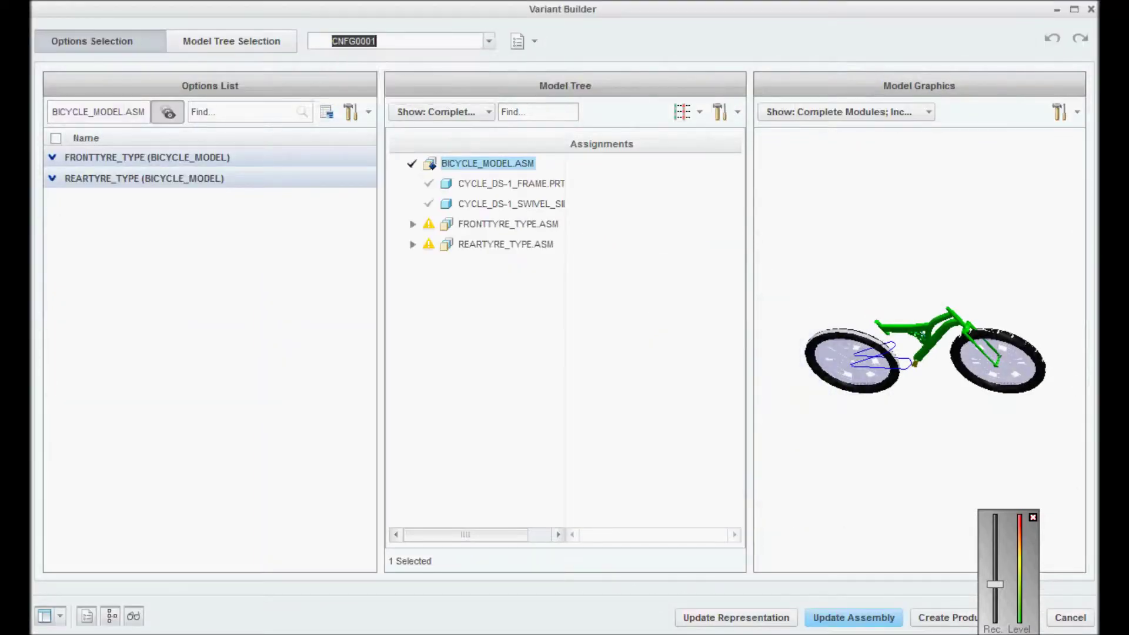
{"action": "type", "text": "cross"}
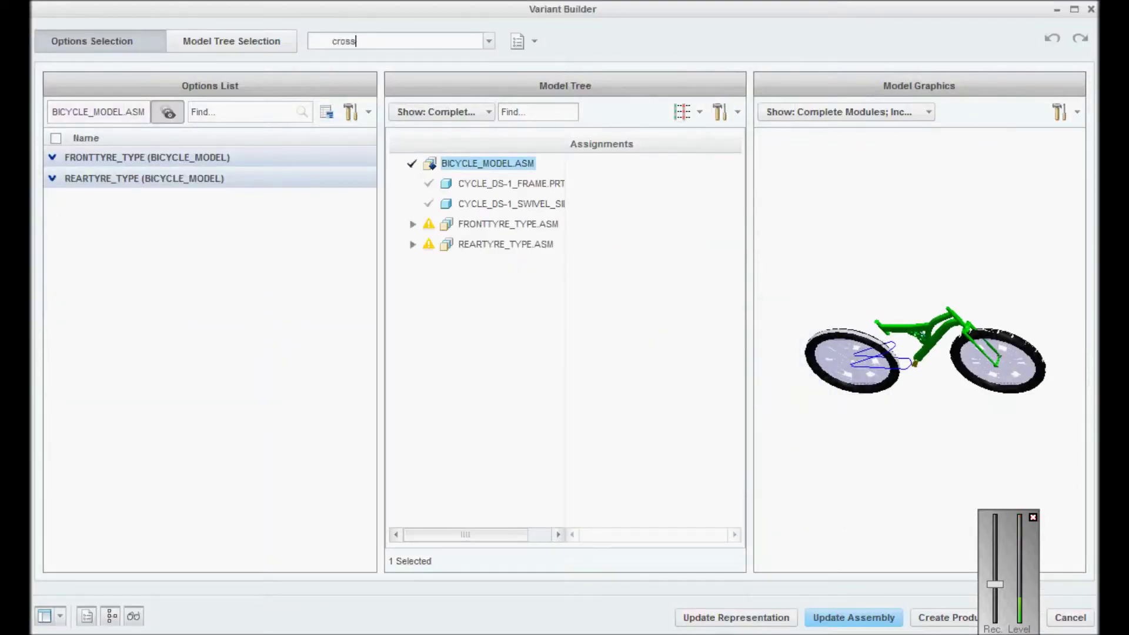
{"action": "key", "text": "Return"}
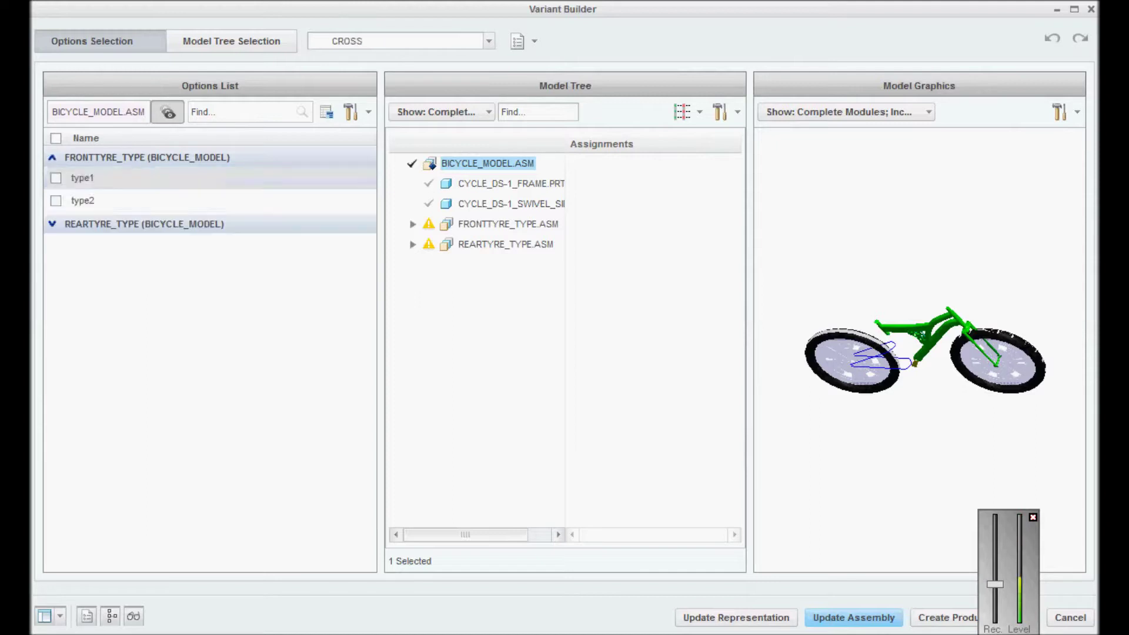
Select type1 for FRONTTYRE_TYPE and type2 for REARTYRE_TYPE in the CROSS configuration
{"action": "left_click", "coordinate": [52, 224]}
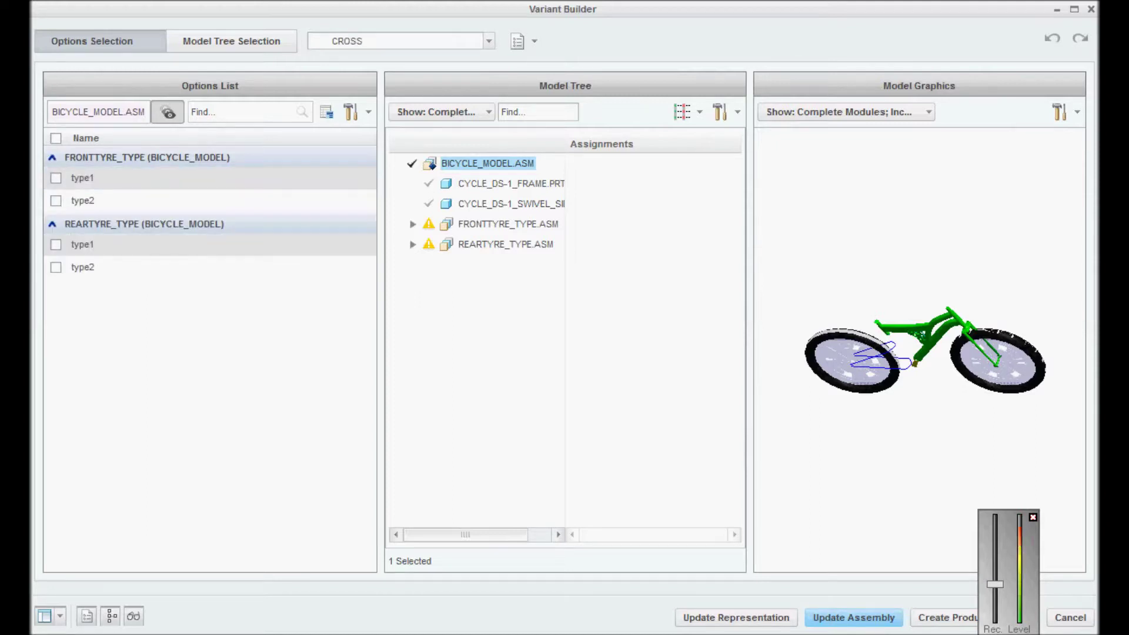
{"action": "left_click", "coordinate": [55, 178]}
{"action": "left_click", "coordinate": [56, 268]}
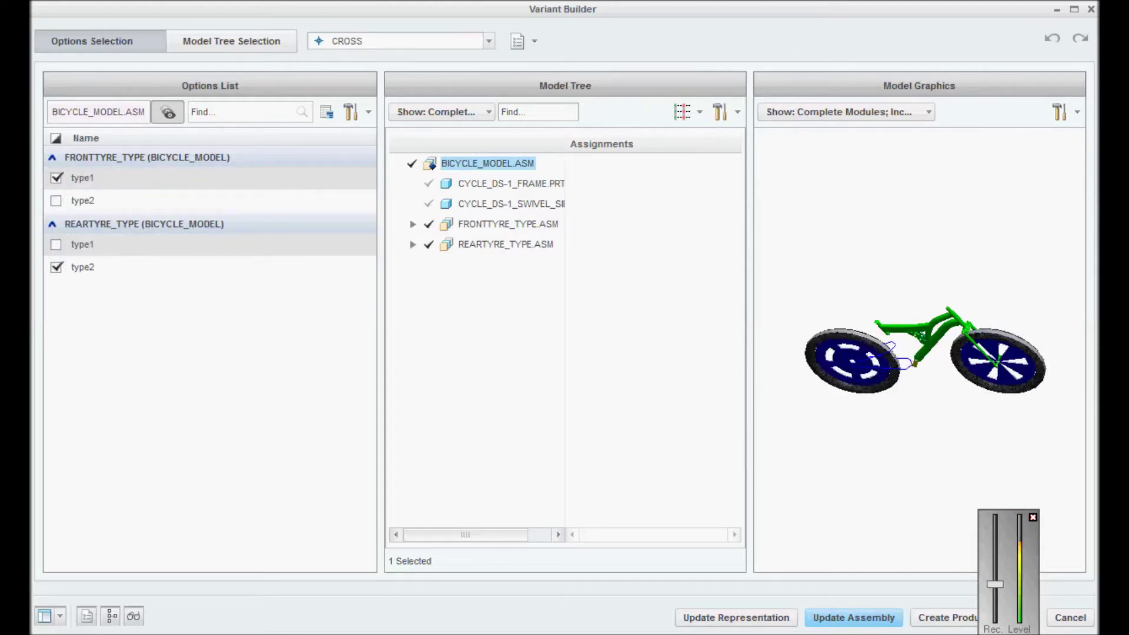
{"action": "mouse_move", "coordinate": [920, 376]}
{"action": "middle_mouse_down"}
{"action": "mouse_move", "coordinate": [926, 324]}
{"action": "mouse_move", "coordinate": [946, 338]}
{"action": "mouse_move", "coordinate": [927, 338]}
{"action": "middle_mouse_up"}
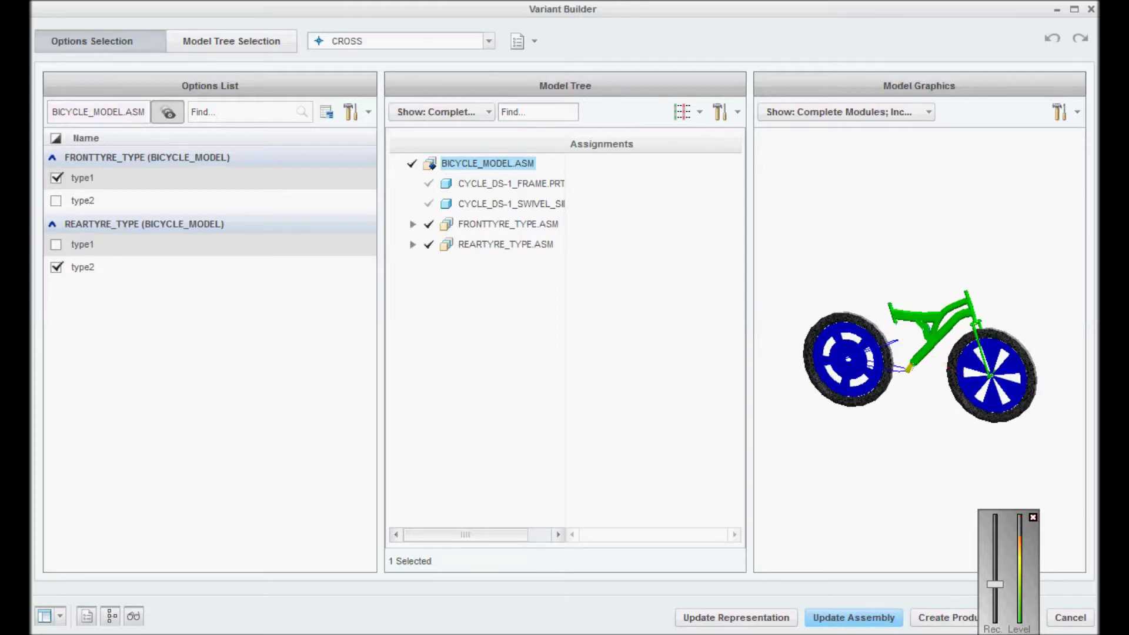
Save the CROSS variant spec to the assembly, and update the assembly with it using the default affected children settings
{"action": "left_click", "coordinate": [525, 41]}
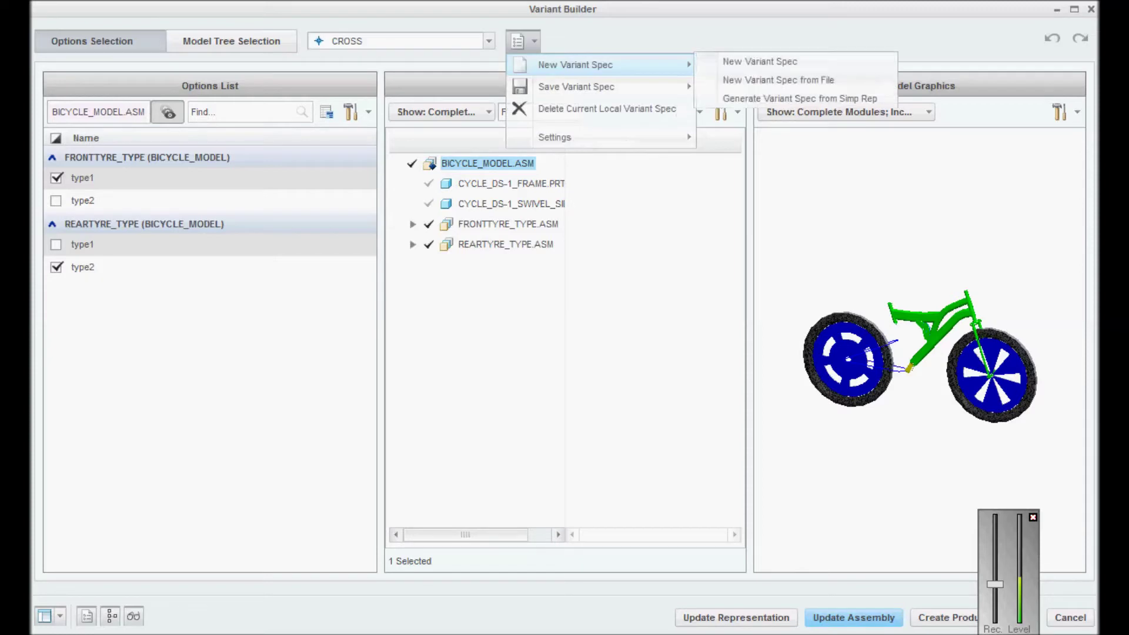
{"action": "mouse_move", "coordinate": [576, 87]}
{"action": "left_click", "coordinate": [786, 83]}
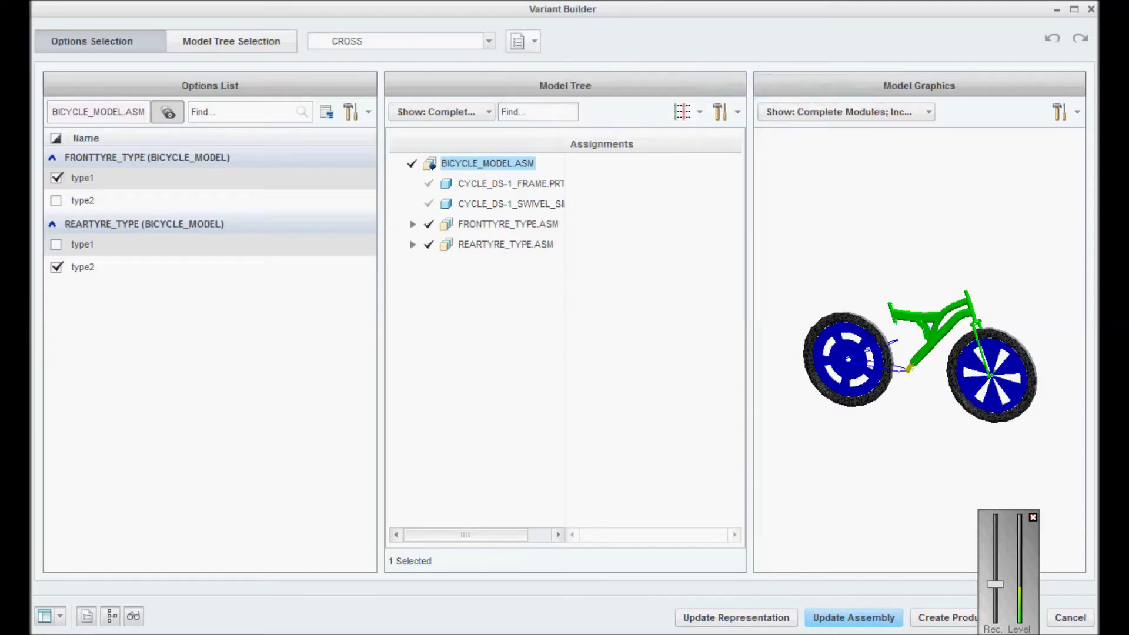
{"action": "left_click", "coordinate": [853, 617]}
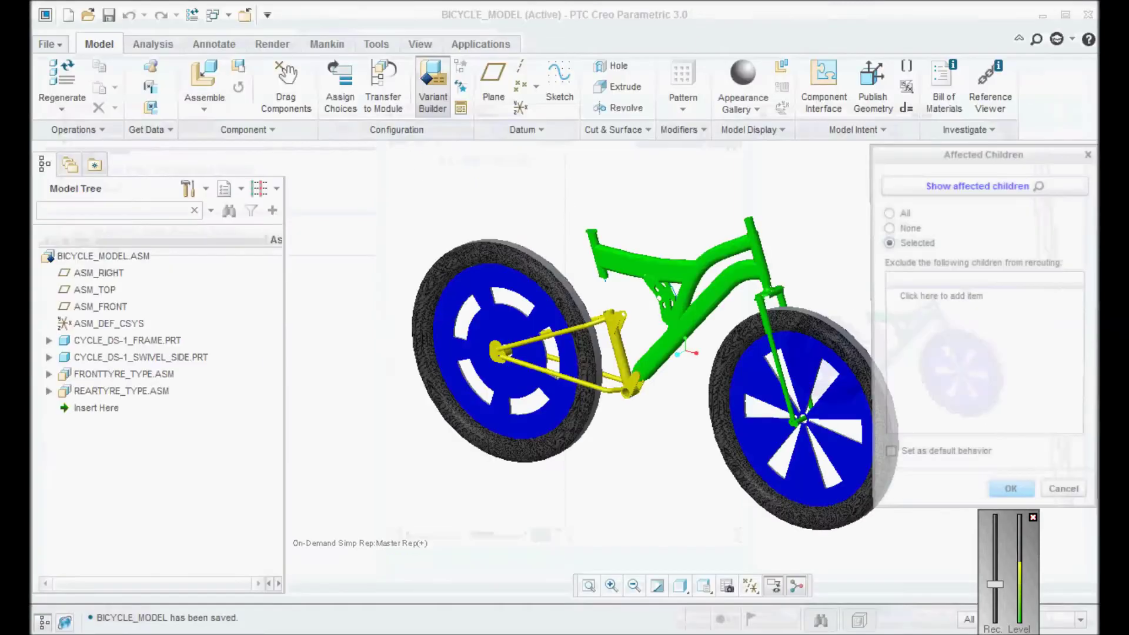
{"action": "left_click", "coordinate": [1012, 500]}
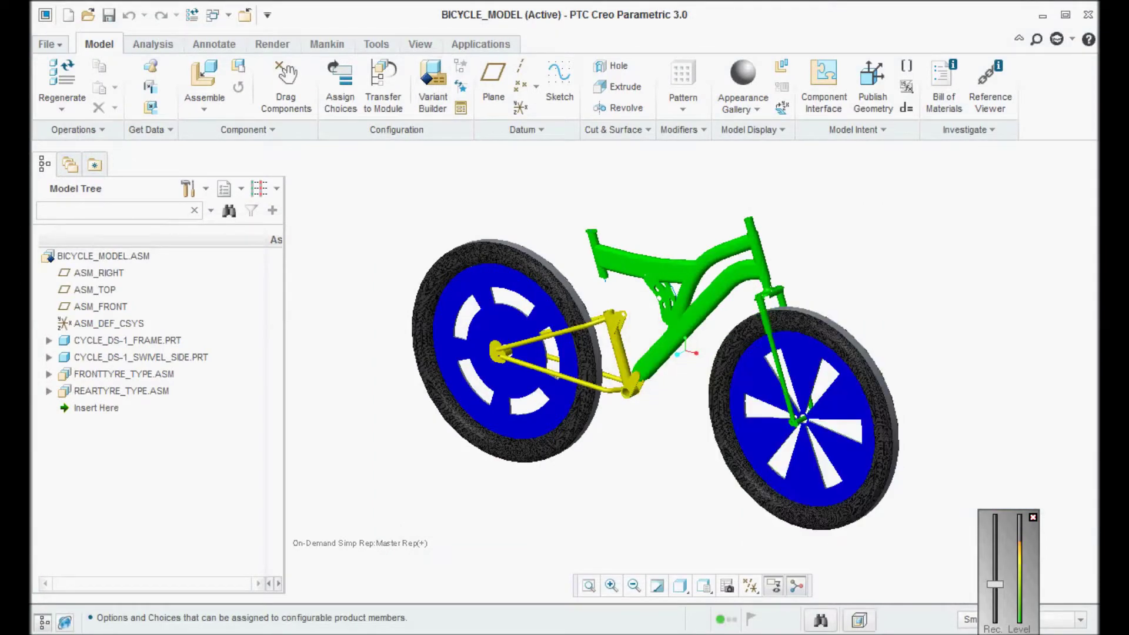
Create another configuration named cross2 with type2 for FRONTTYRE_TYPE and type1 for REARTYRE_TYPE
{"action": "left_click", "coordinate": [433, 85]}
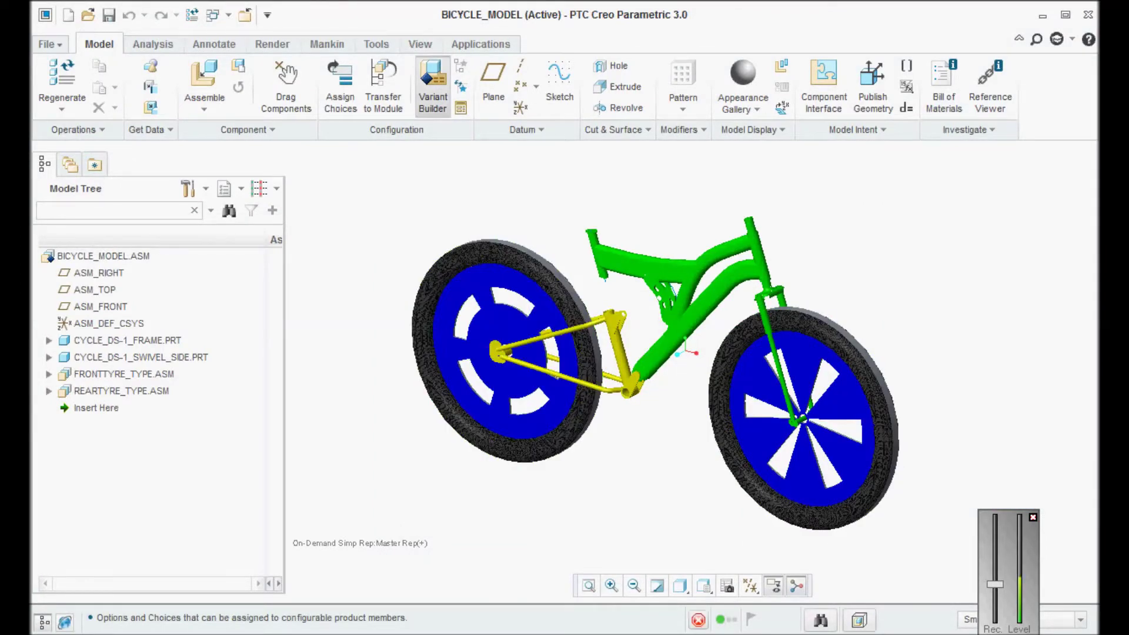
{"action": "type", "text": "cross2"}
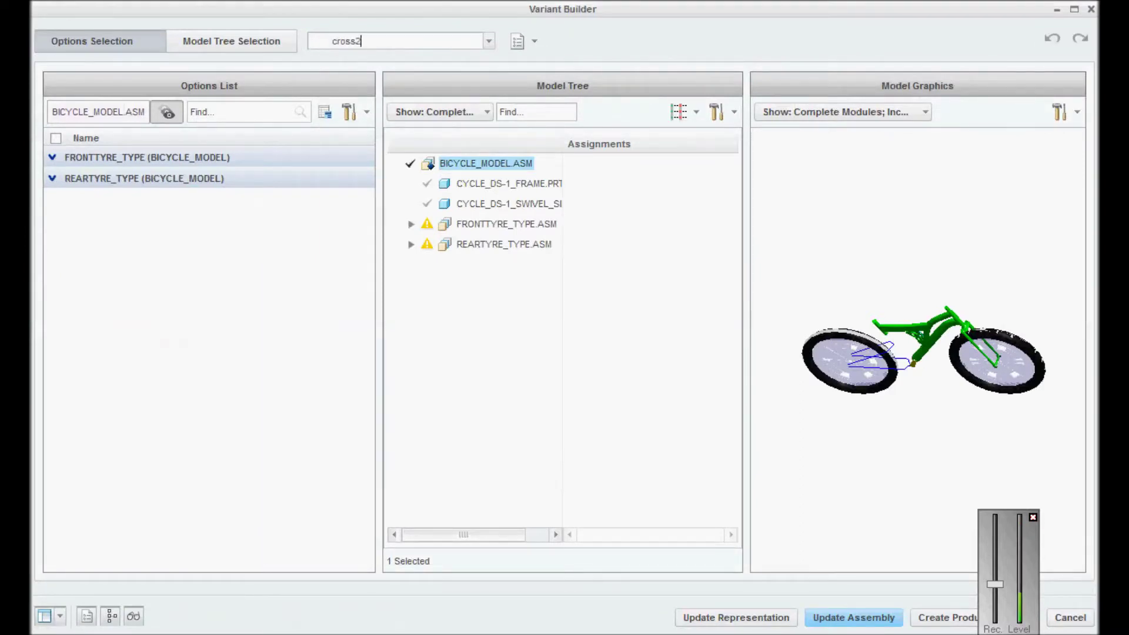
{"action": "key", "text": "Return"}
{"action": "left_click", "coordinate": [52, 158]}
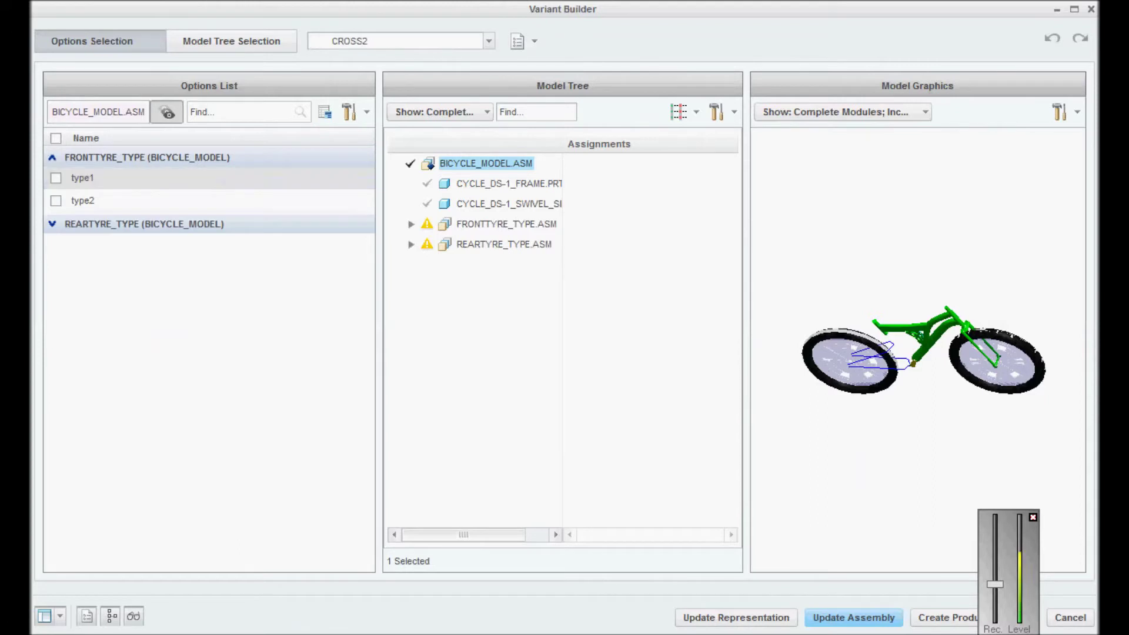
{"action": "left_click", "coordinate": [52, 224]}
{"action": "left_click", "coordinate": [56, 200]}
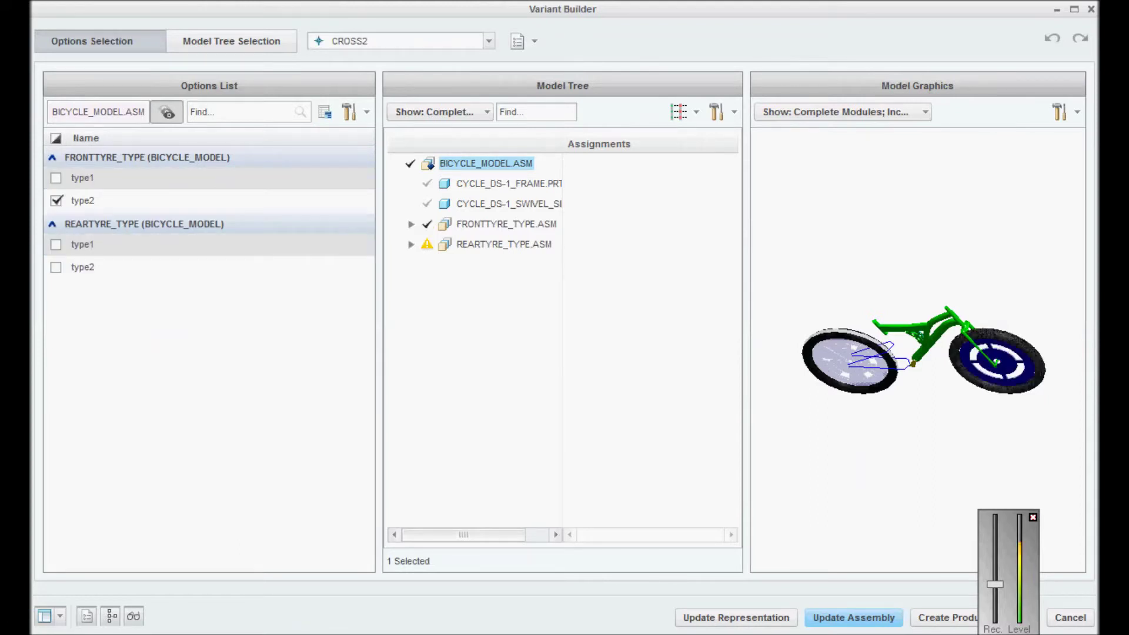
{"action": "left_click", "coordinate": [56, 244]}
{"action": "mouse_move", "coordinate": [917, 350]}
{"action": "middle_mouse_down"}
{"action": "mouse_move", "coordinate": [932, 377]}
{"action": "mouse_move", "coordinate": [926, 367]}
{"action": "middle_mouse_up"}
Save the CROSS2 variant spec to the assembly, update the assembly with it, and save the bicycle model
{"action": "left_click", "coordinate": [854, 617]}
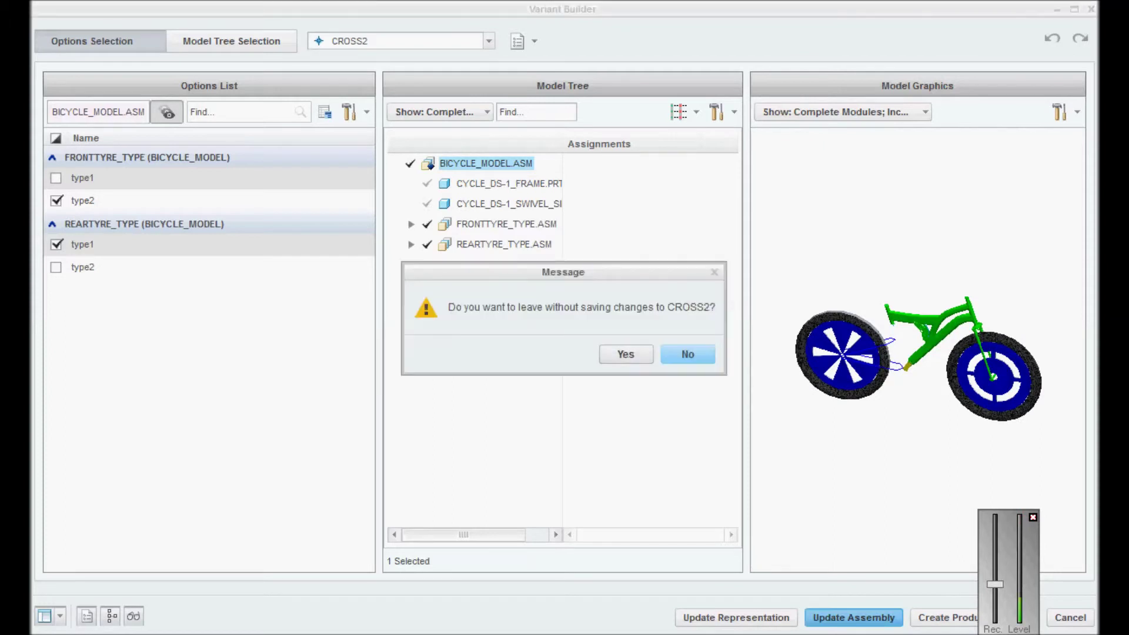
{"action": "key", "text": "Return"}
{"action": "left_click", "coordinate": [520, 40]}
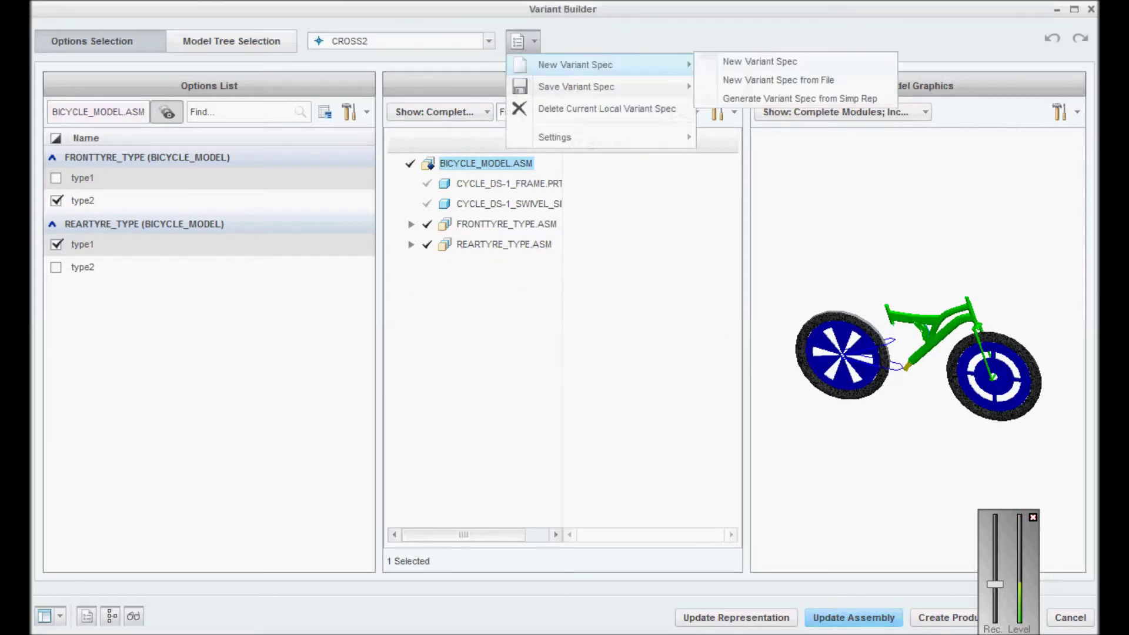
{"action": "mouse_move", "coordinate": [576, 86]}
{"action": "left_click", "coordinate": [786, 83]}
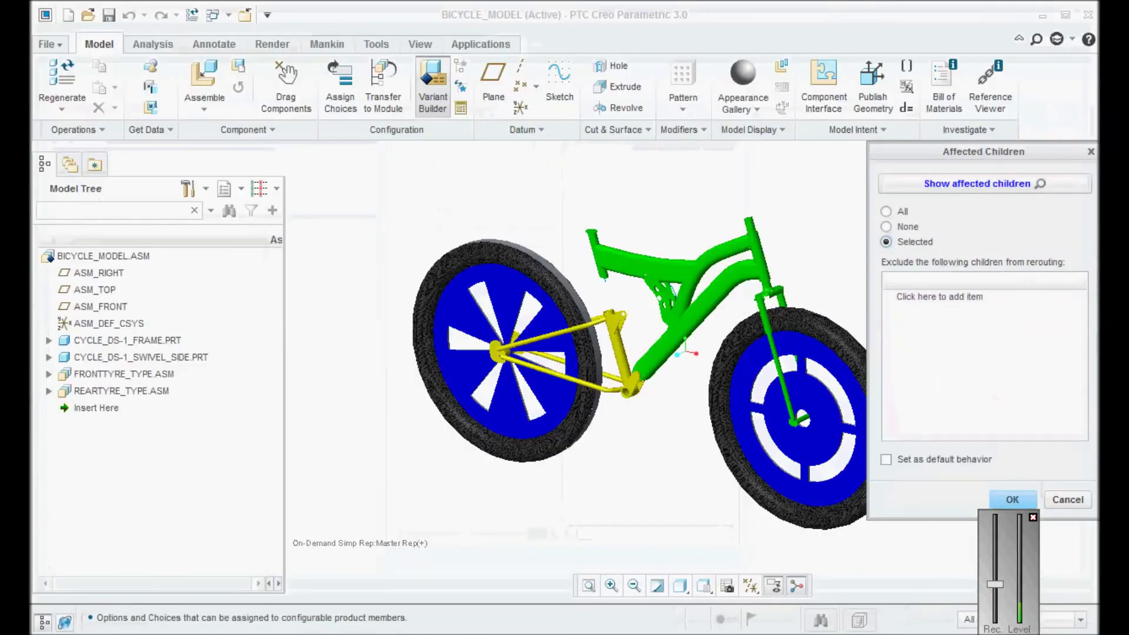
{"action": "key", "text": "Return"}
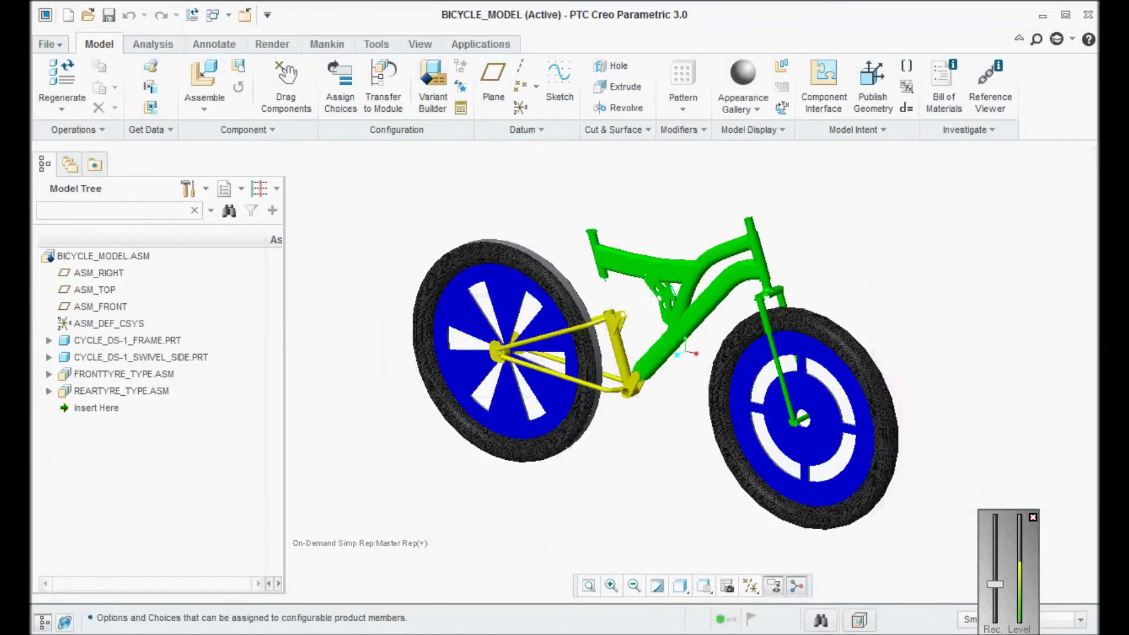
{"action": "key", "text": "ctrl+s"}
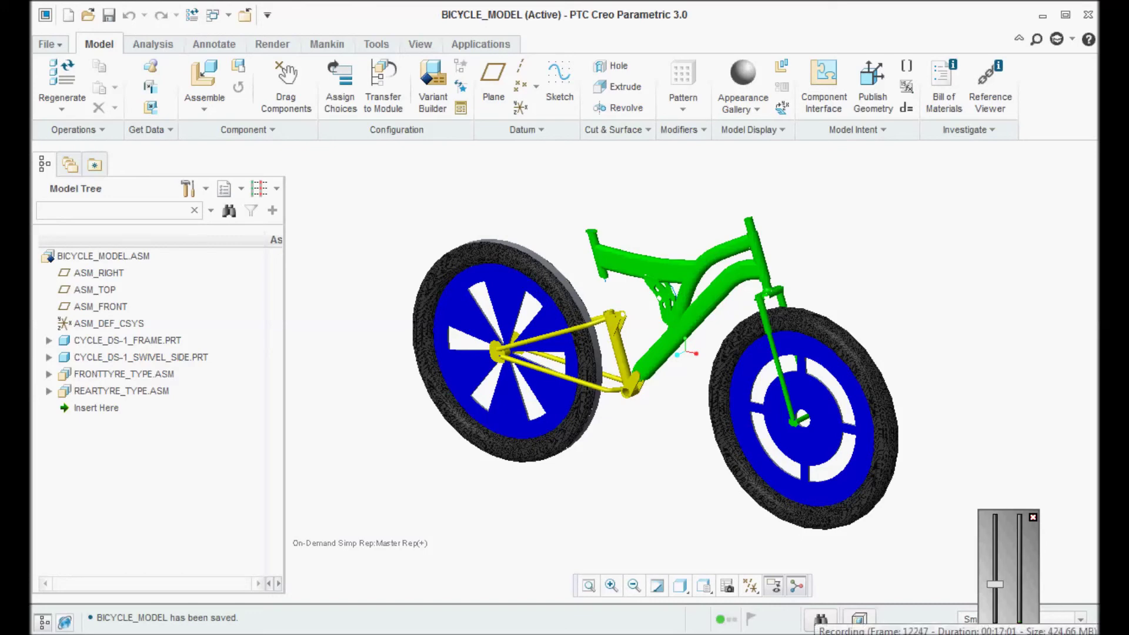
{"action": "right_click", "coordinate": [1026, 525]}
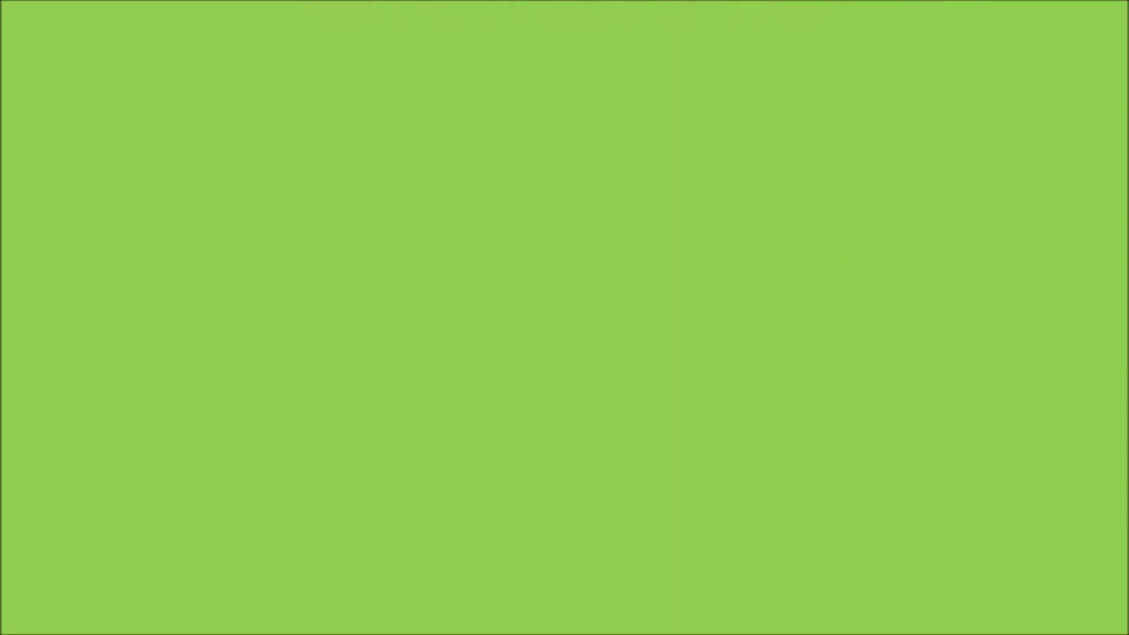